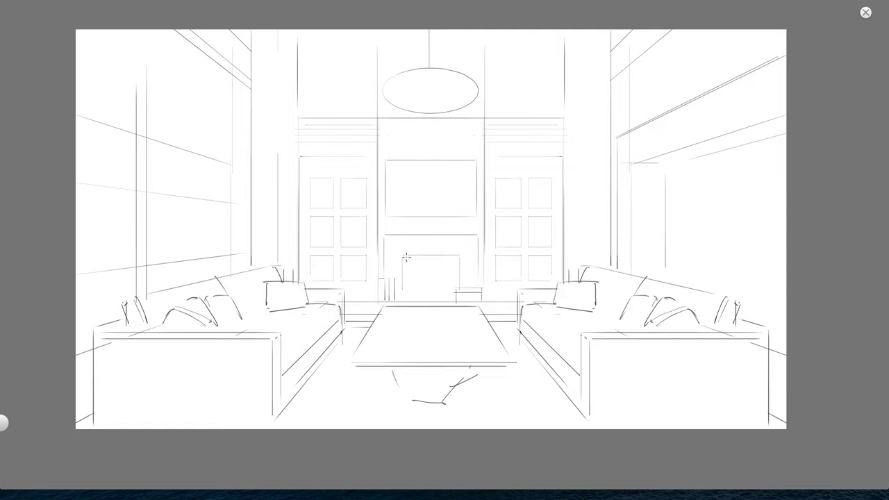
Add second horizontal lines to the fireplace opening, the right door head and the cornice above the fireplace.
drag(402, 257, 460, 256)
drag(402, 296, 454, 295)
drag(490, 159, 535, 158)
drag(383, 116, 483, 116)
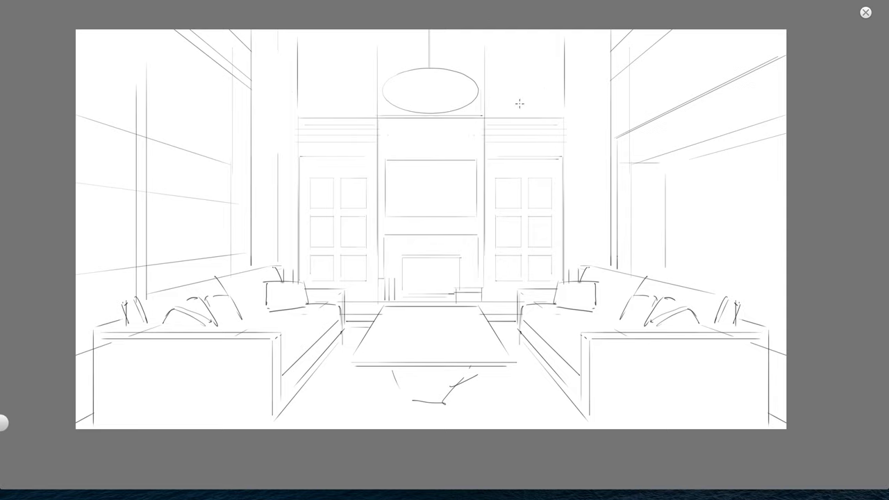
Extend the cornice and door-head lines out to the side walls with mirror symmetry, and draw the new vertical back-wall corners.
drag(528, 115, 563, 112)
drag(567, 116, 599, 114)
key(ctrl+z)
drag(566, 115, 609, 115)
key(ctrl+z)
key(ctrl+z)
key(x)
drag(568, 114, 610, 116)
key(ctrl+z)
drag(566, 157, 610, 161)
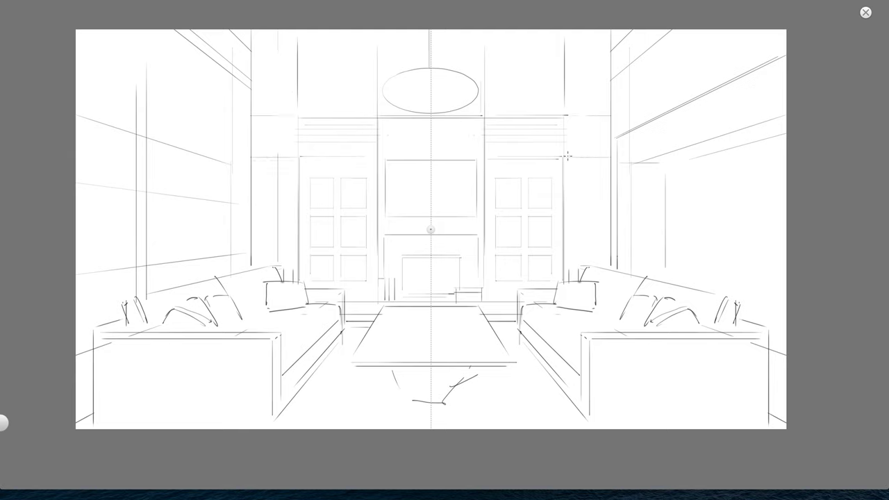
mouse_move(597, 161)
mouse_down()
mouse_move(598, 243)
mouse_move(601, 16)
mouse_up()
Erase the old upper perspective lines symmetrically from both side walls, finishing with symmetry turned off.
key(space)
drag(454, 272, 420, 293)
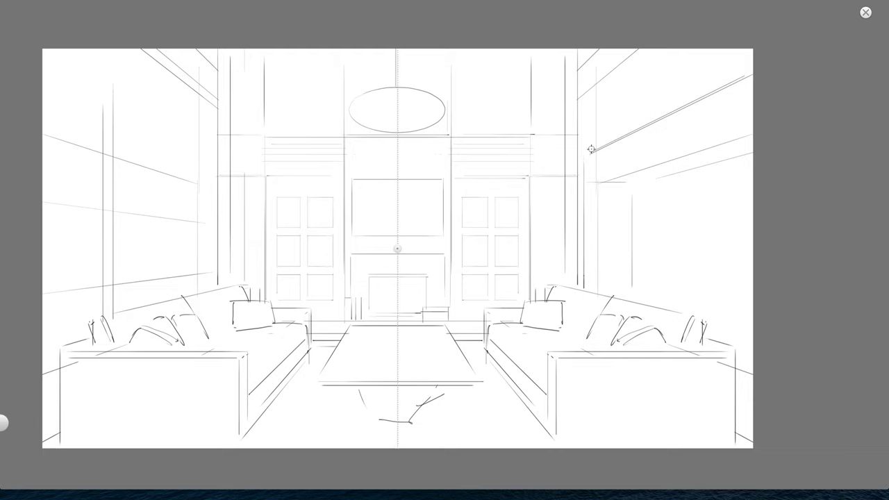
drag(590, 150, 751, 75)
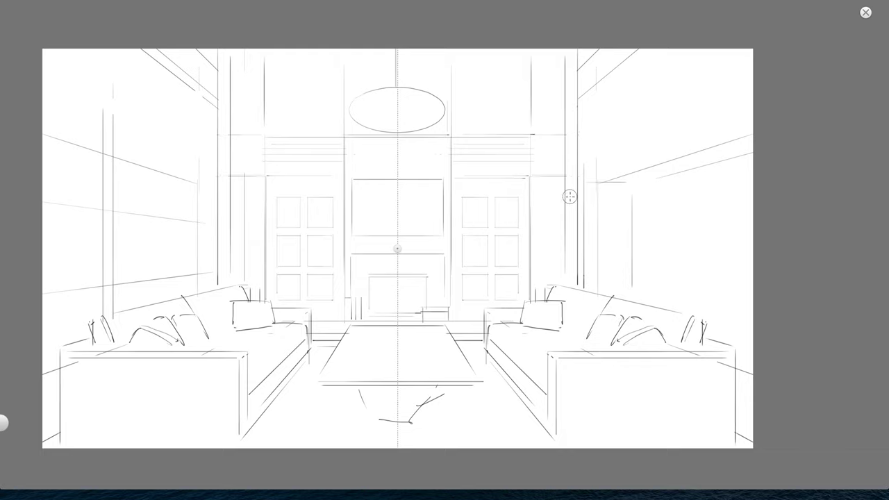
mouse_move(591, 68)
mouse_down()
mouse_move(583, 116)
mouse_move(602, 59)
mouse_move(637, 44)
mouse_up()
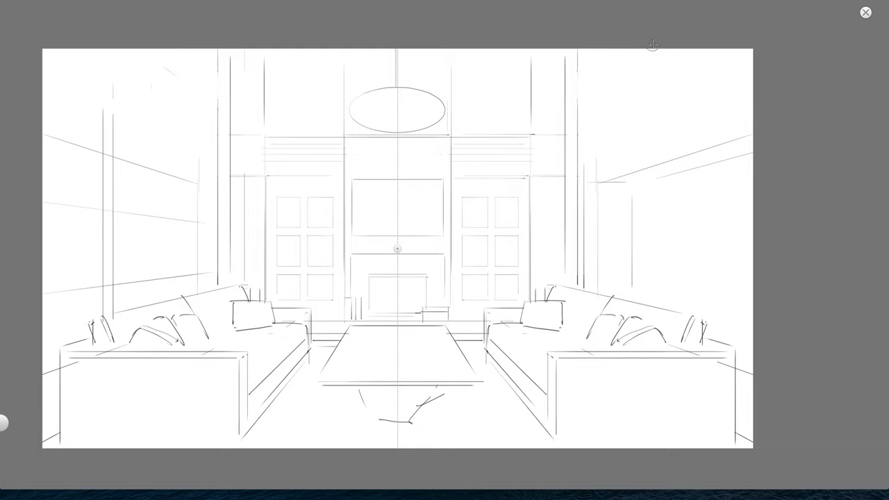
key(x)
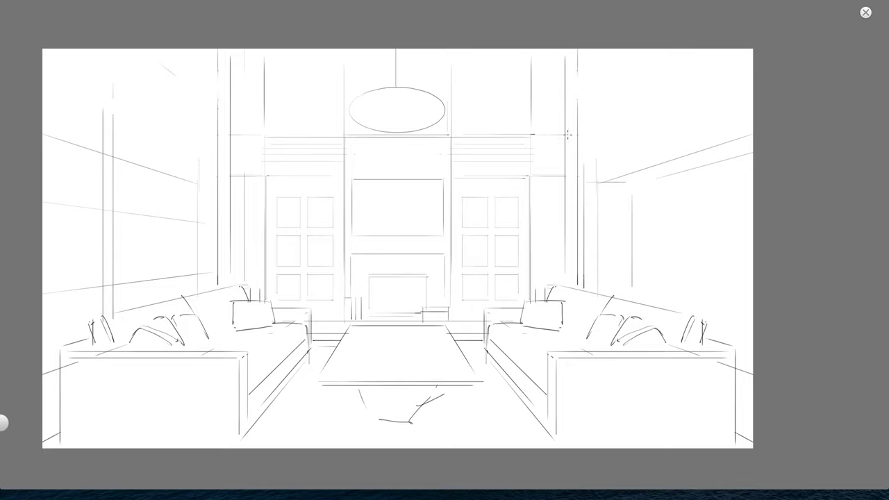
Turn on the perspective guides and draw the converging beam and trim lines along the right wall.
key(p)
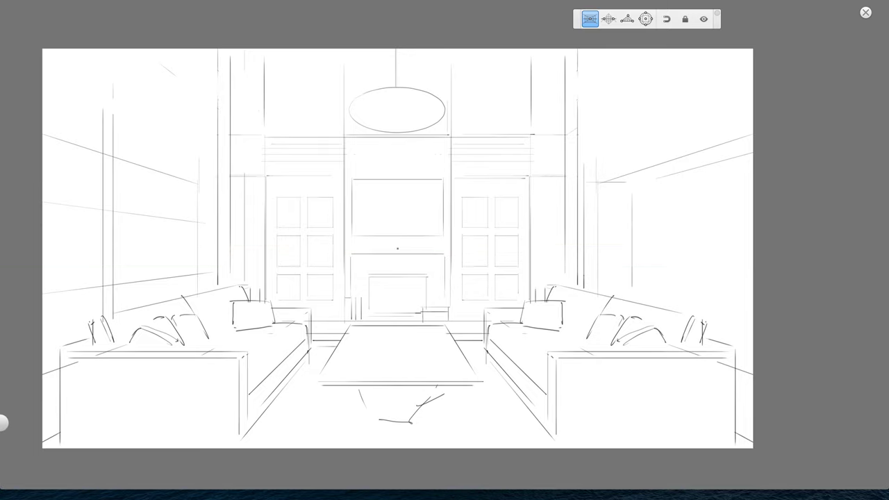
drag(567, 175, 746, 100)
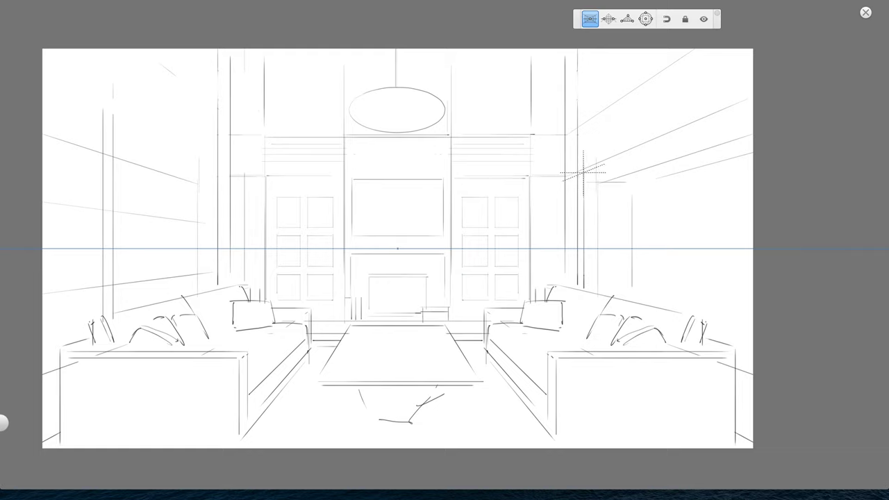
mouse_move(579, 171)
mouse_down()
mouse_move(594, 171)
mouse_move(590, 277)
mouse_move(635, 155)
mouse_up()
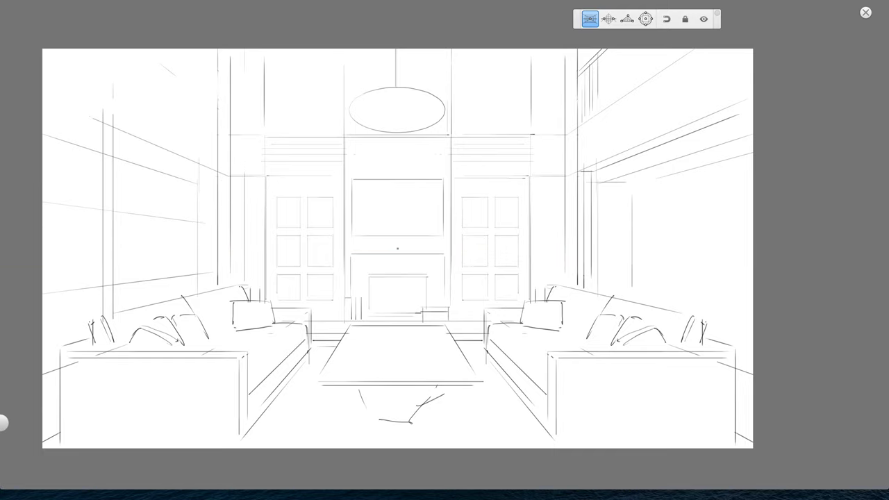
Draw the matching pair of converging beam lines on the left wall, finishing with the perspective guides off.
drag(229, 176, 59, 104)
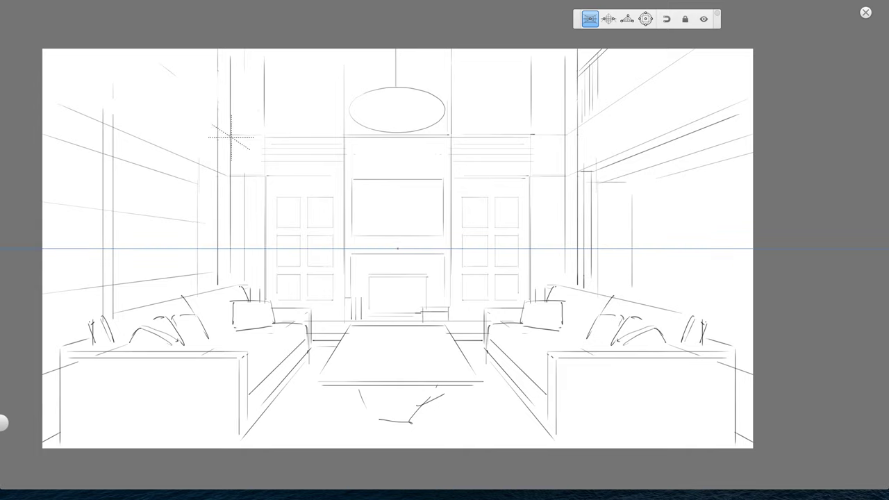
drag(229, 133, 13, 73)
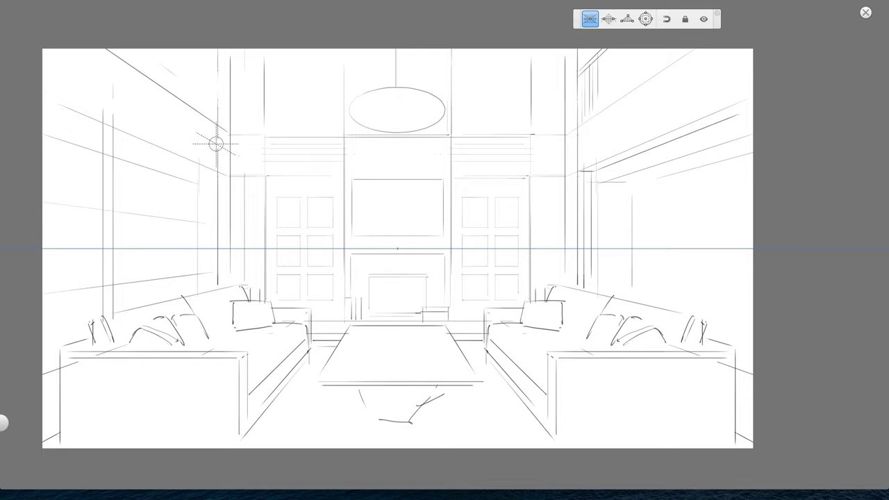
key(p)
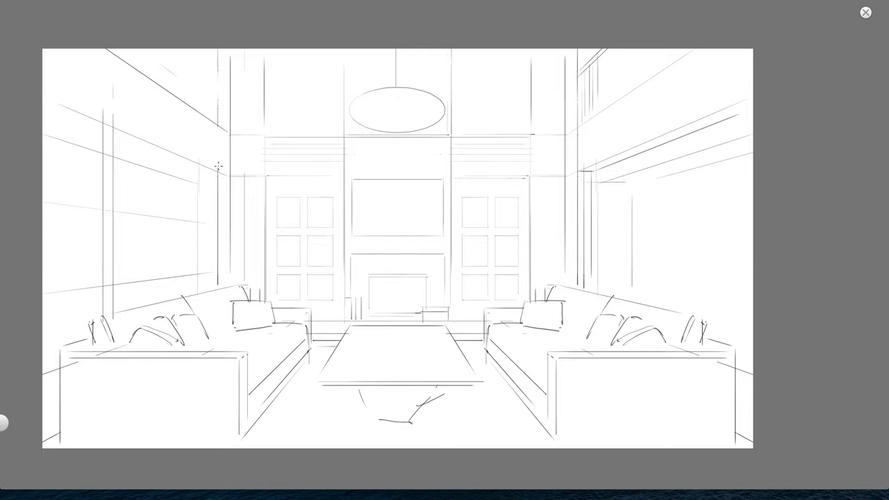
Erase the old vertical corner line on the left wall above and below the beam.
drag(218, 112, 216, 54)
drag(221, 197, 216, 285)
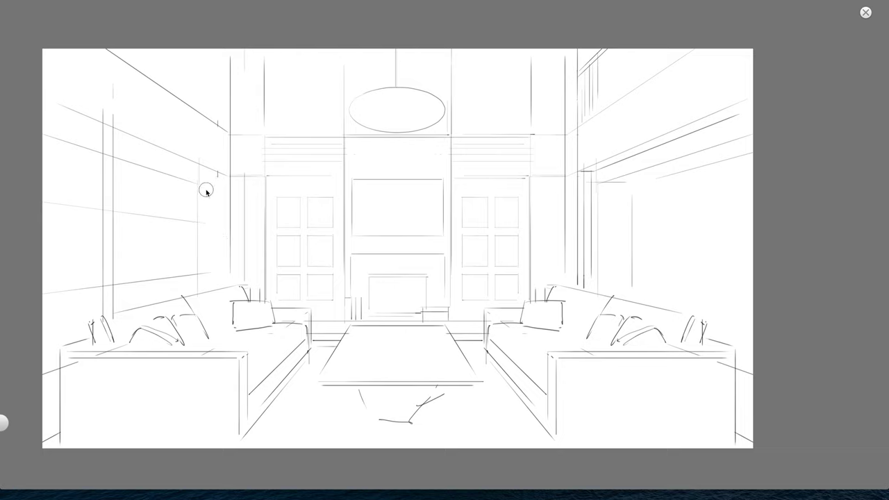
key(e)
Draw vertical window divisions on the left wall below and above the beam in perspective, undoing the extra diagonal line.
key(p)
drag(176, 161, 175, 282)
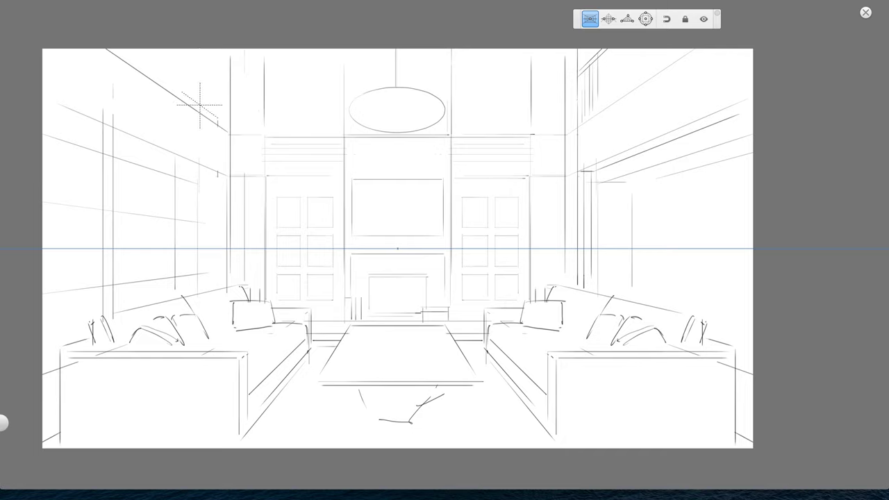
drag(198, 108, 199, 43)
drag(168, 81, 168, 4)
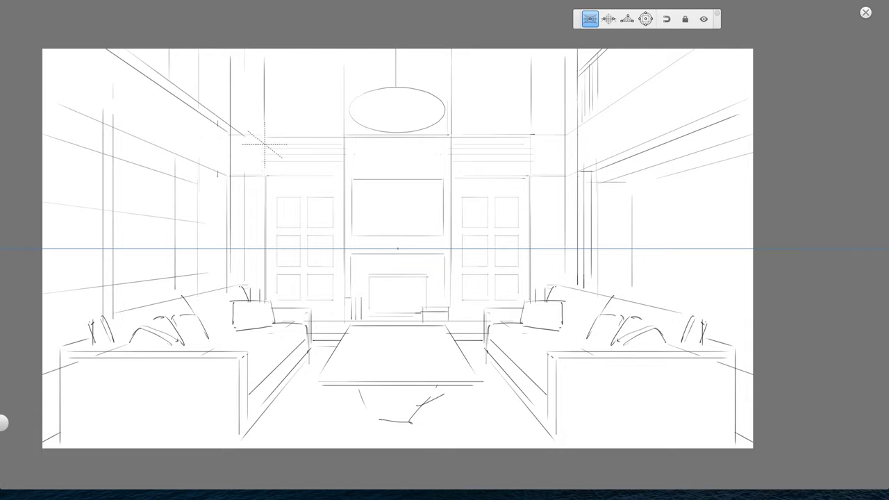
key(ctrl+z)
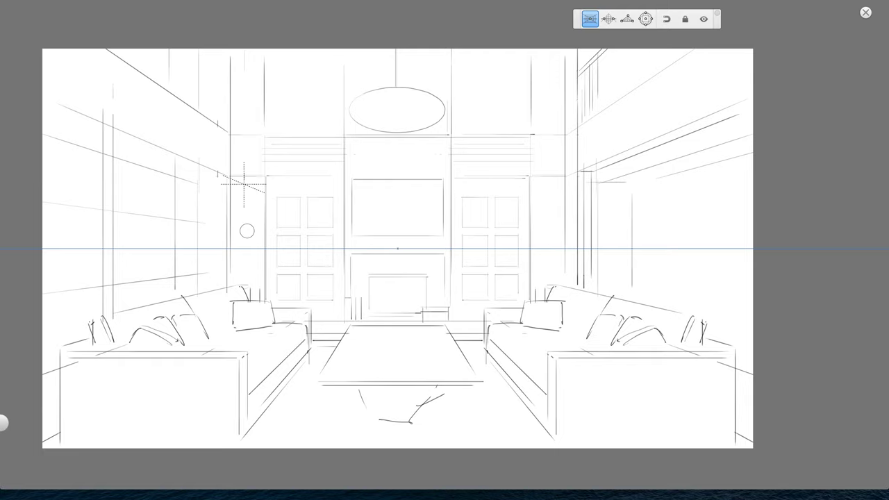
Clear the stray construction lines around the far doorway on the right wall with perspective guides off.
key(p)
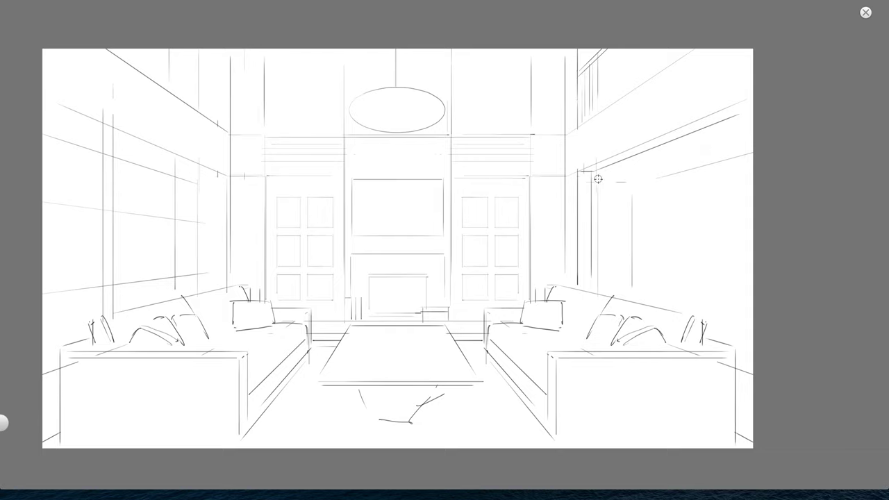
key(ctrl+z)
mouse_move(600, 179)
mouse_down()
mouse_move(640, 177)
mouse_move(633, 247)
mouse_up()
key(ctrl+z)
key(ctrl+z)
Draw the right wall's trim line and a tall framed opening beside the doorway using the perspective guides.
key(p)
drag(633, 183, 753, 147)
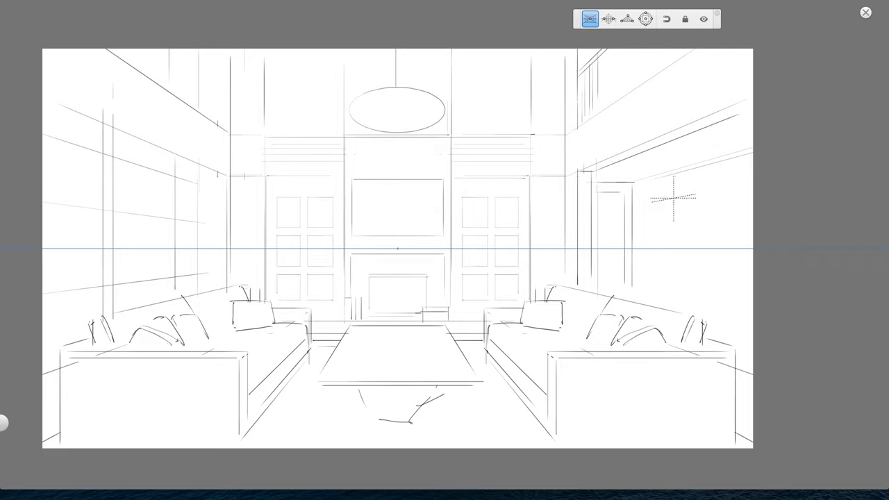
drag(646, 191, 647, 301)
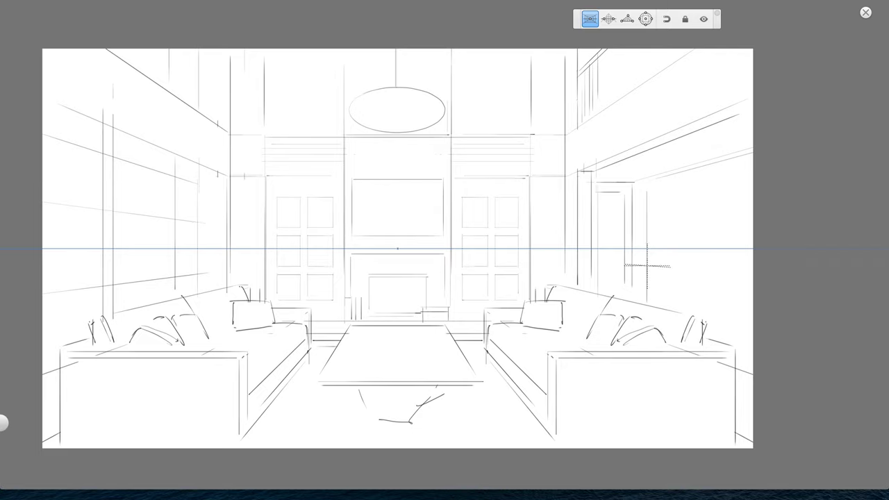
drag(687, 182, 689, 305)
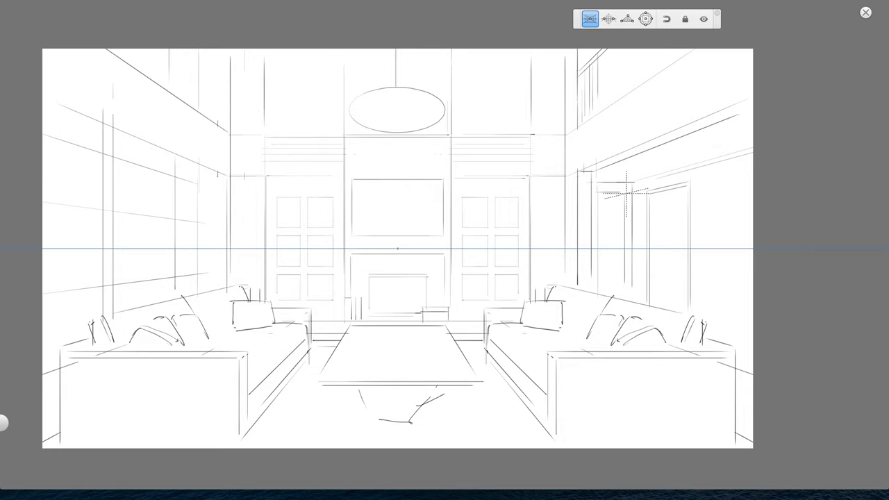
Draw the bottom edges of both front sofa arms with mirror symmetry, retrying until the line is straight.
drag(561, 442, 724, 443)
key(ctrl+z)
key(ctrl+z)
key(p)
drag(564, 439, 694, 439)
key(ctrl+z)
drag(556, 442, 699, 440)
key(ctrl+z)
drag(558, 441, 729, 442)
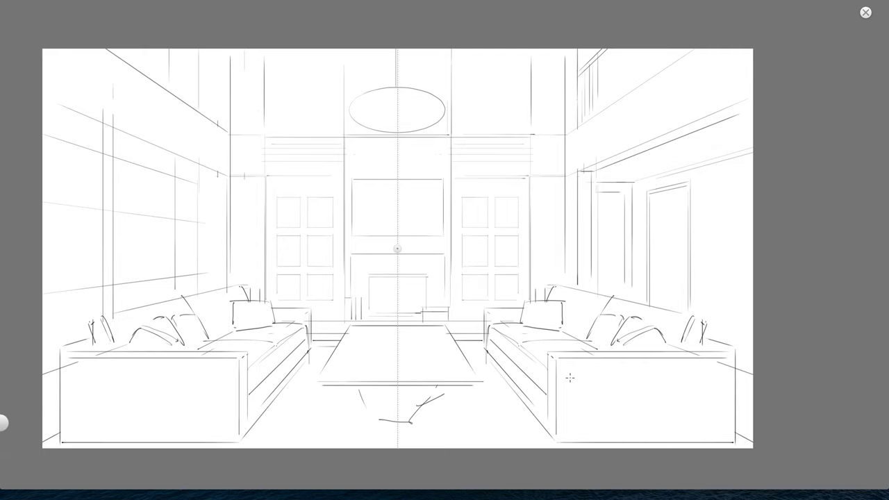
key(space)
mouse_move(280, 428)
mouse_down()
mouse_move(301, 417)
mouse_move(301, 402)
mouse_up()
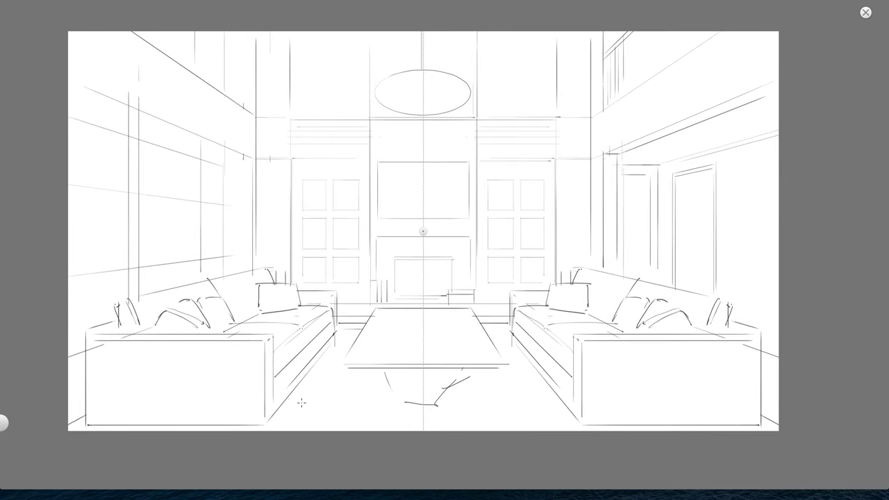
key(p)
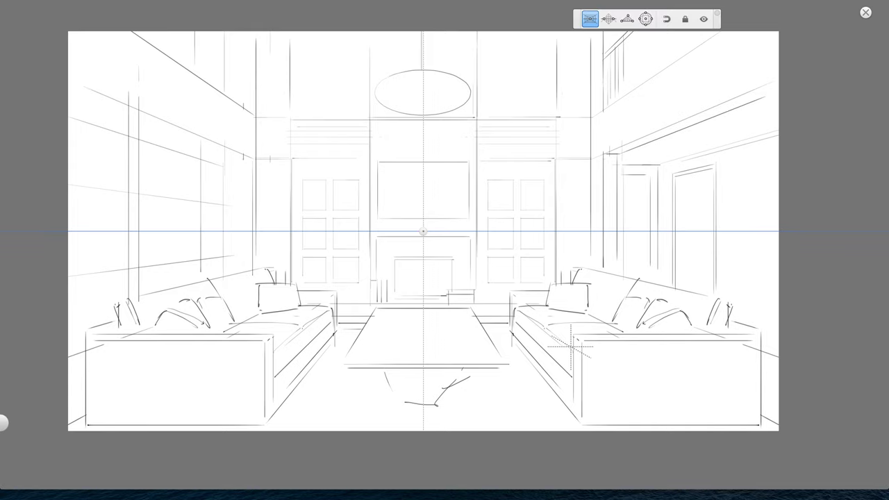
key(p)
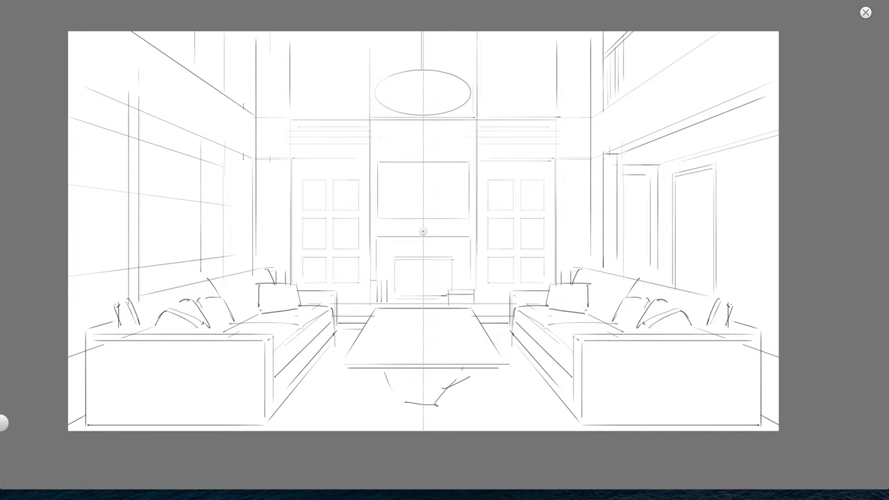
Show the hidden interface panels and place the main toolbar above the canvas.
key(Tab)
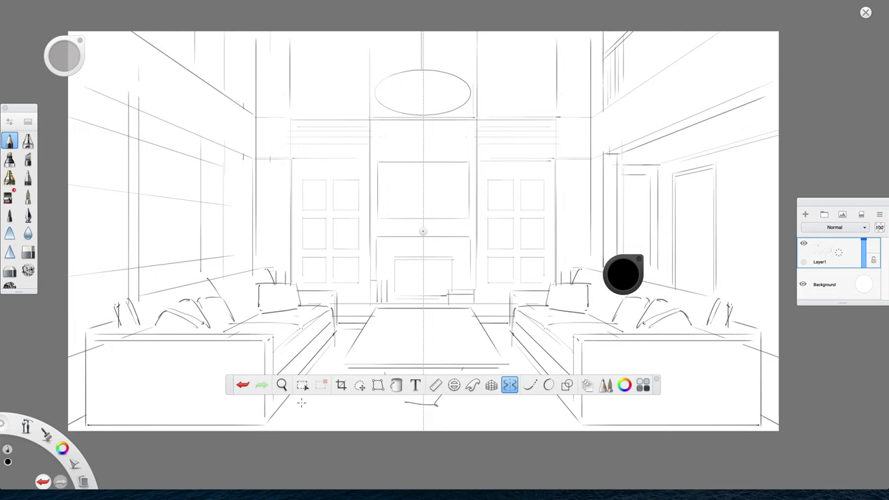
drag(231, 386, 356, 18)
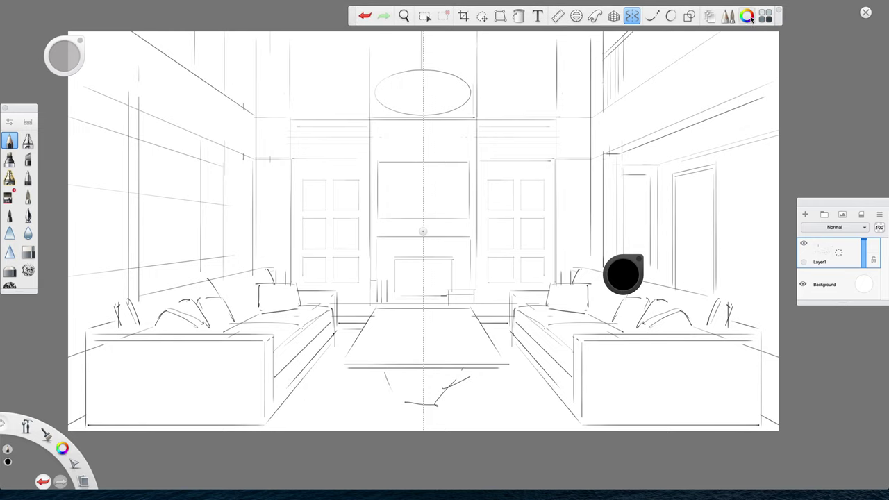
click(708, 17)
click(708, 16)
Move the layer list inward and add a new layer above Layer1 with its blend mode set to Multiply.
drag(835, 199, 778, 169)
drag(783, 222, 809, 187)
click(784, 197)
click(783, 219)
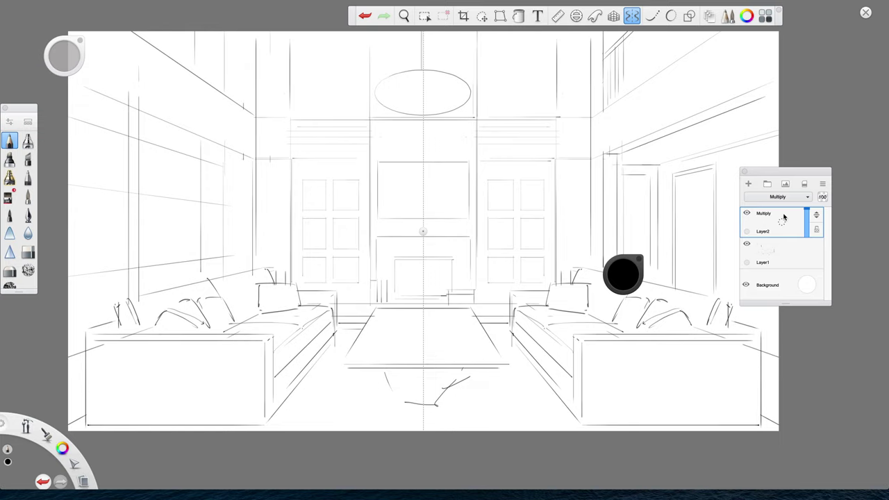
Choose the Pressure Sensitive Brush copy, pick a light warm grey, and set the Color Editor beside the canvas.
click(8, 199)
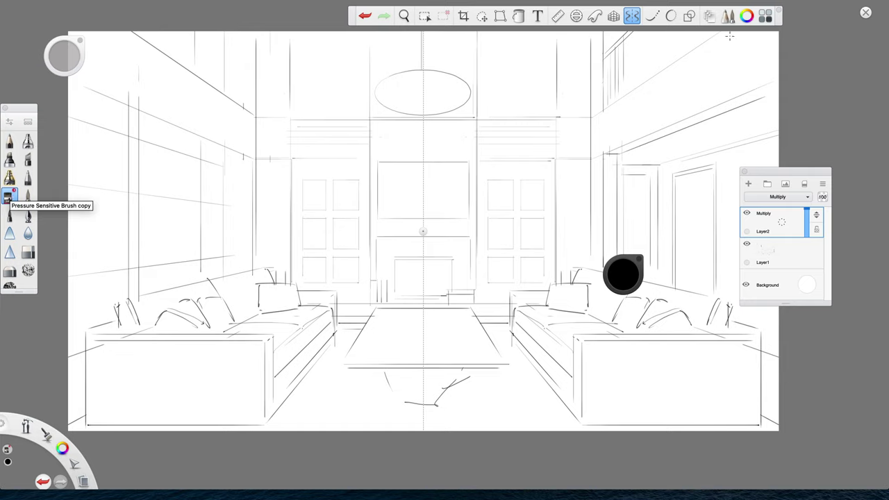
click(747, 17)
drag(729, 159, 726, 139)
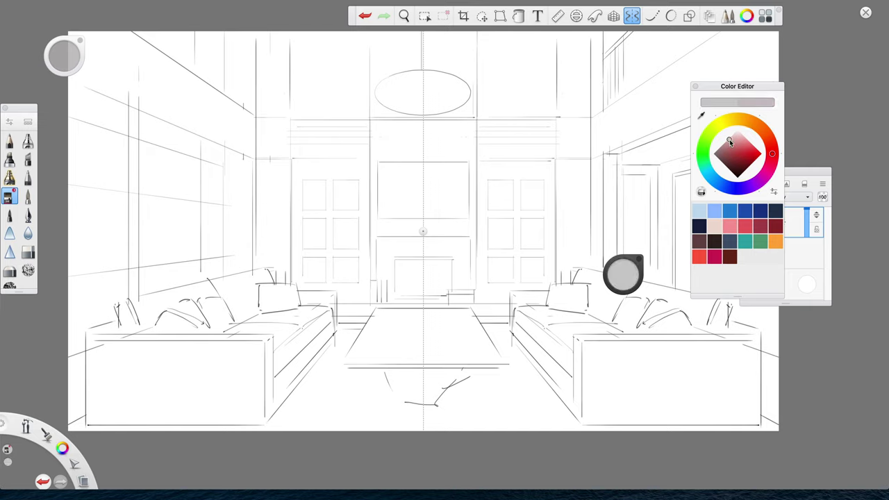
click(725, 121)
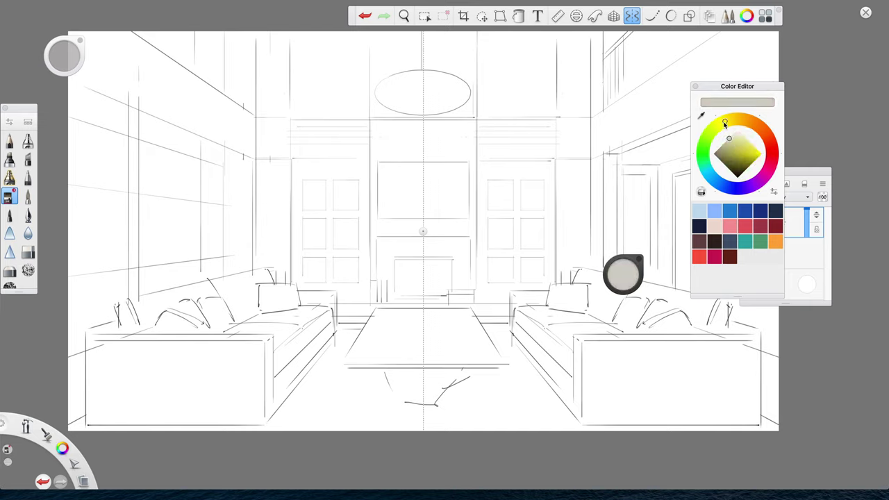
drag(730, 138, 730, 136)
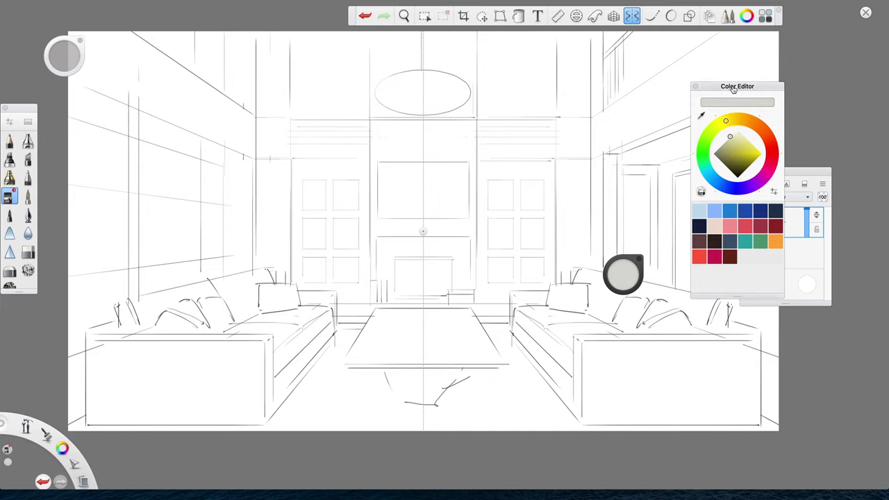
drag(731, 91, 807, 102)
Turn on the perspective guides and shade a diagonal grey band from the left wall's upper beam across to the fireplace.
key(space)
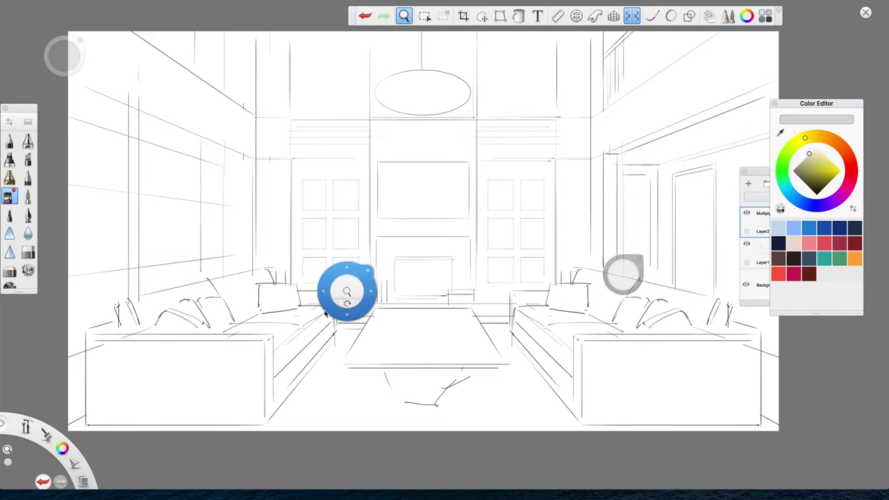
drag(330, 302, 330, 316)
key(p)
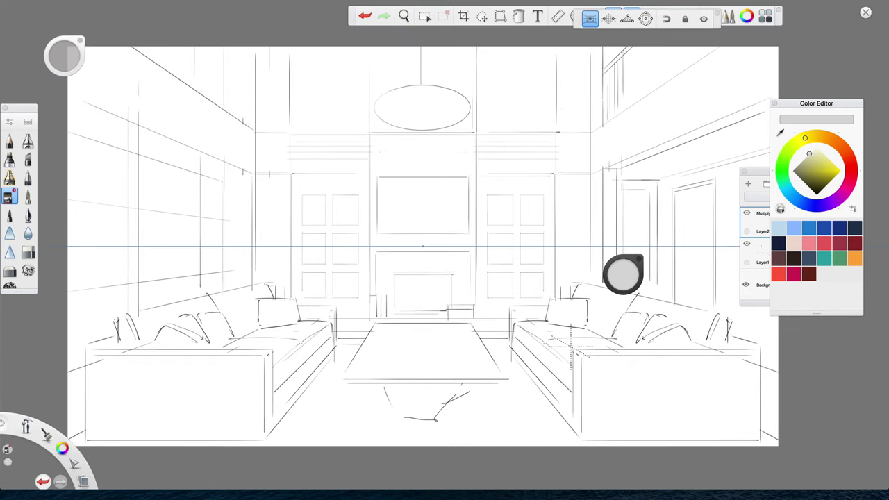
key(b)
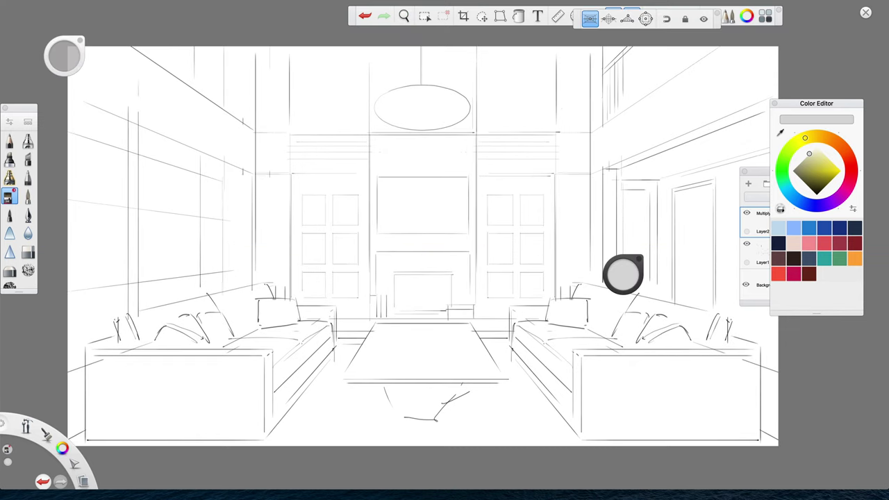
drag(262, 177, 267, 177)
mouse_move(99, 89)
mouse_down()
mouse_move(211, 142)
mouse_move(193, 104)
mouse_move(125, 101)
mouse_move(254, 165)
mouse_up()
key(ctrl+z)
drag(96, 55, 250, 150)
mouse_move(114, 70)
mouse_down()
mouse_move(160, 111)
mouse_move(239, 154)
mouse_up()
drag(115, 53, 268, 159)
mouse_move(100, 74)
mouse_down()
mouse_move(130, 100)
mouse_move(289, 170)
mouse_up()
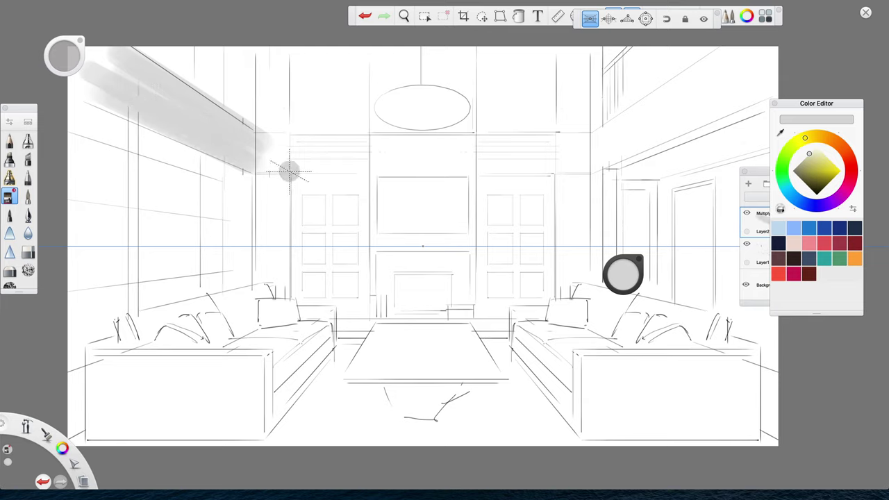
mouse_move(258, 158)
mouse_down()
mouse_move(394, 276)
mouse_move(347, 223)
mouse_move(371, 217)
mouse_move(389, 225)
mouse_move(410, 257)
mouse_move(332, 222)
mouse_move(399, 281)
mouse_up()
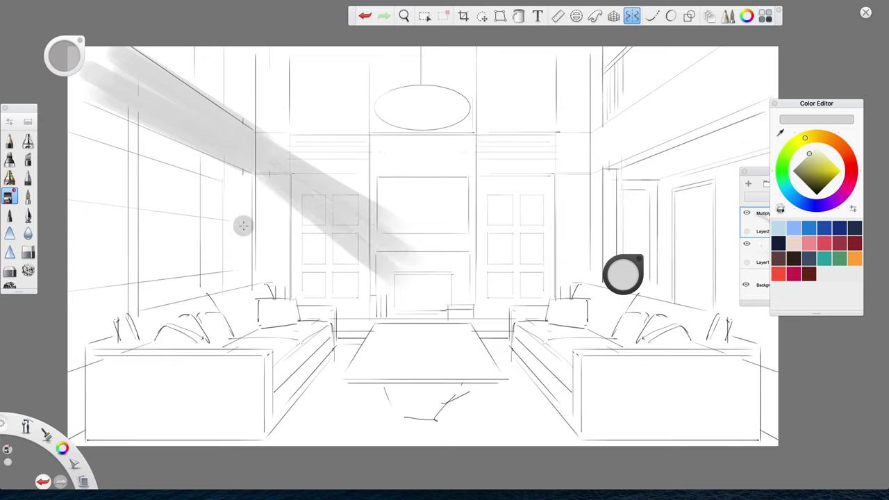
Shade the far-left wall corner and the strip right of the chimney breast with vertical grey strokes, retrying the left sofa's side.
drag(257, 268, 242, 66)
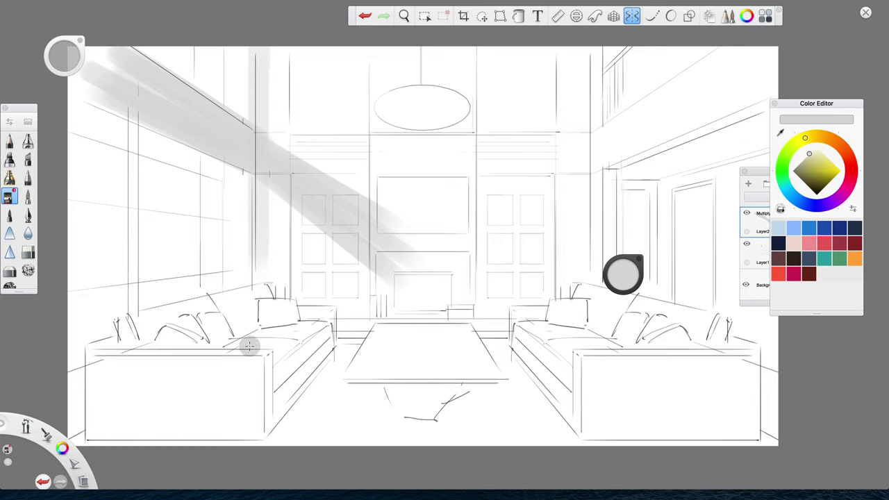
drag(483, 313, 485, 52)
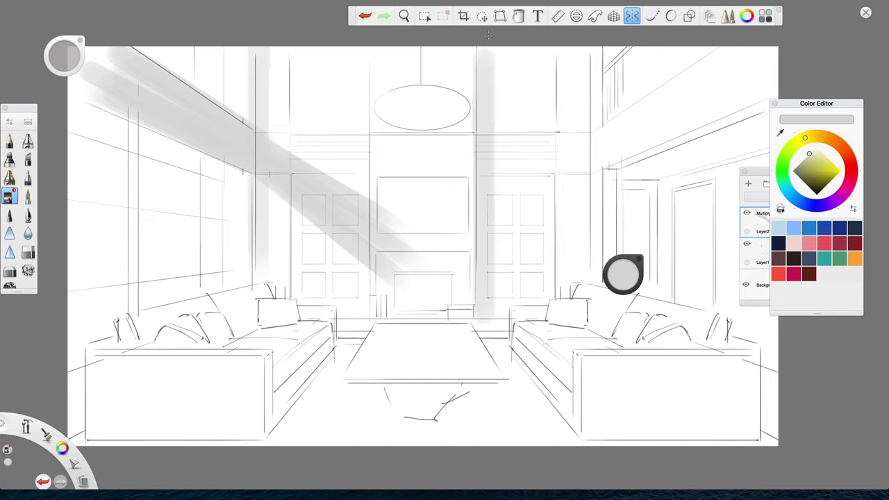
drag(493, 307, 493, 49)
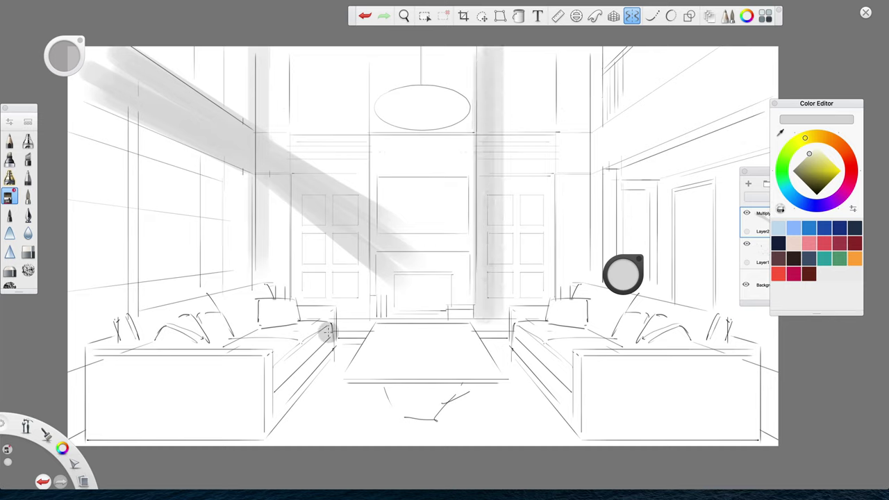
drag(323, 324, 270, 377)
key(ctrl+z)
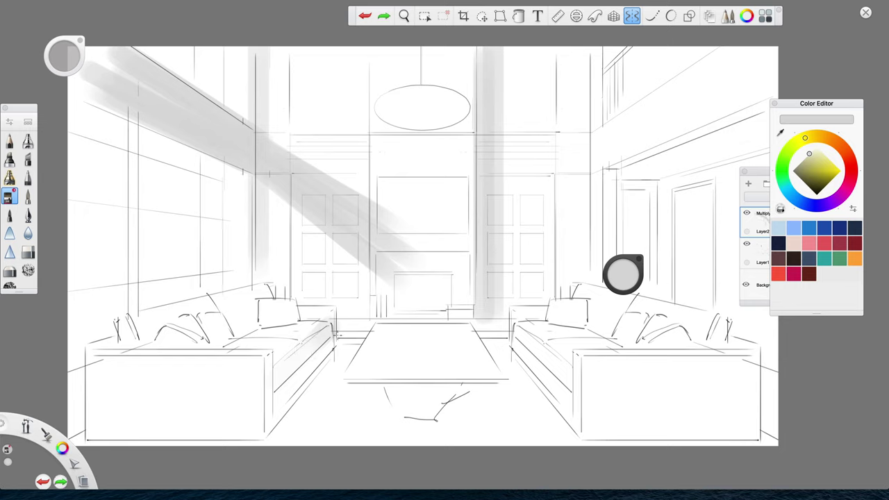
mouse_move(269, 50)
mouse_down()
mouse_move(269, 257)
mouse_move(279, 243)
mouse_move(279, 281)
mouse_up()
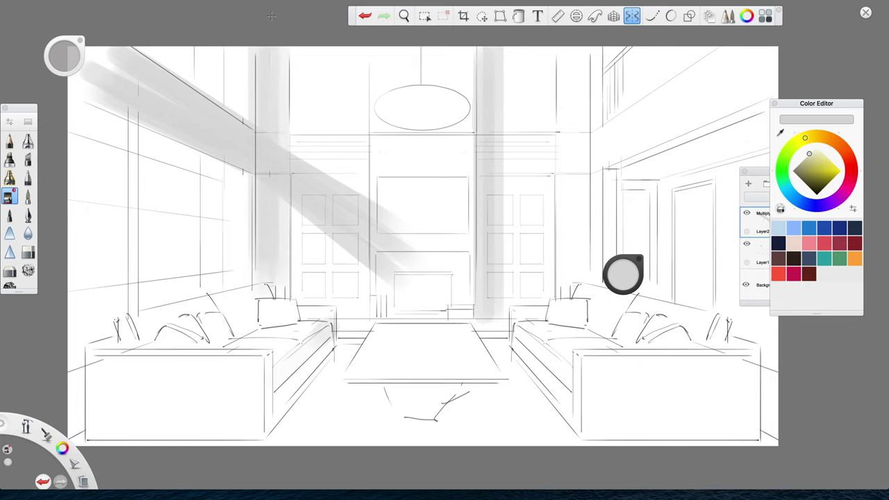
Shade the vertical window post on the left wall in grey, from behind the sofa up to the ceiling.
drag(128, 119, 132, 329)
key(ctrl+z)
drag(129, 119, 130, 328)
drag(130, 144, 131, 192)
drag(134, 326, 138, 52)
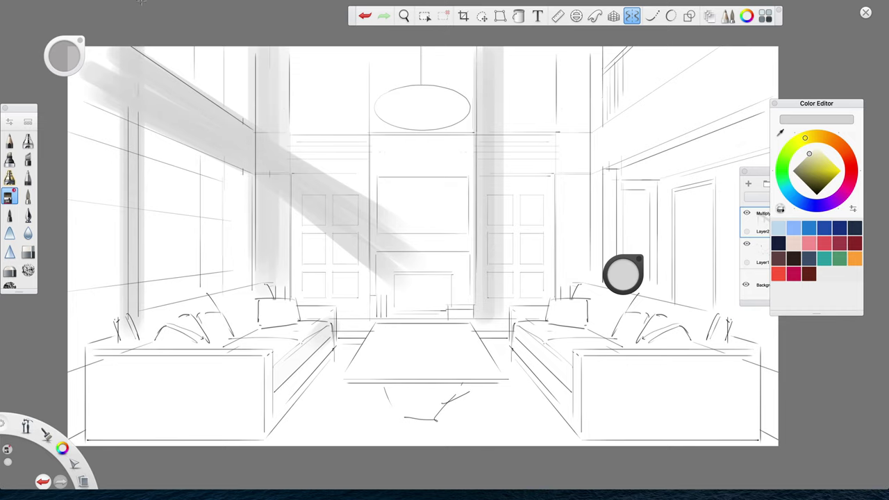
Shade the fireplace opening, the left sofa's side with its floor shadow, and the sofa's back cushions in grey.
mouse_move(401, 229)
mouse_down()
mouse_move(423, 304)
mouse_move(399, 300)
mouse_move(405, 314)
mouse_move(425, 275)
mouse_move(407, 286)
mouse_move(460, 276)
mouse_move(440, 287)
mouse_move(438, 307)
mouse_move(416, 286)
mouse_up()
mouse_move(274, 374)
mouse_down()
mouse_move(296, 378)
mouse_move(314, 342)
mouse_move(283, 406)
mouse_move(282, 432)
mouse_move(337, 358)
mouse_up()
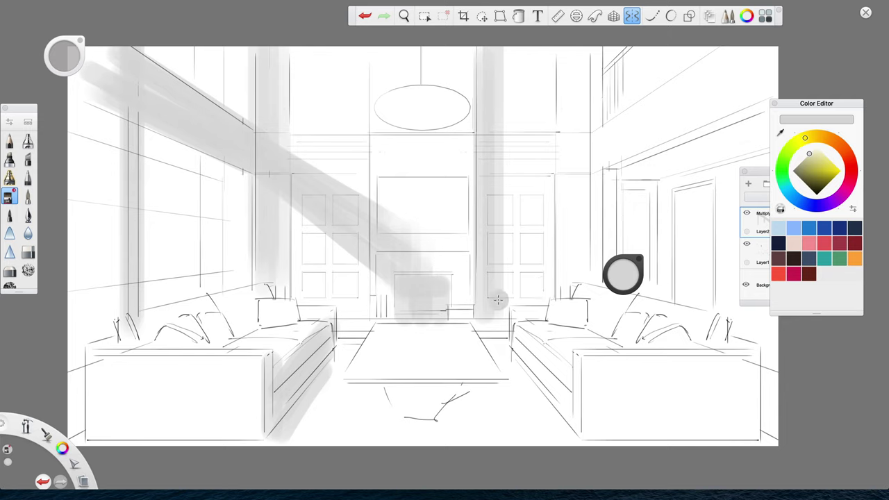
mouse_move(173, 324)
mouse_down()
mouse_move(234, 303)
mouse_move(153, 328)
mouse_move(252, 306)
mouse_move(217, 323)
mouse_move(197, 335)
mouse_up()
drag(270, 325, 315, 324)
Brush grey shadows on the floor beneath the coffee table and along both of its sides.
scroll(466, 407, down, 4)
scroll(466, 407, right, 4)
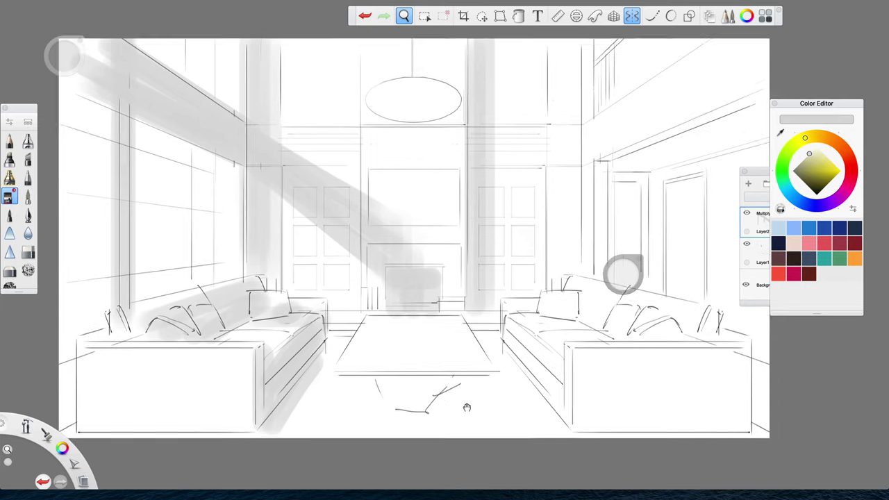
drag(351, 368, 462, 355)
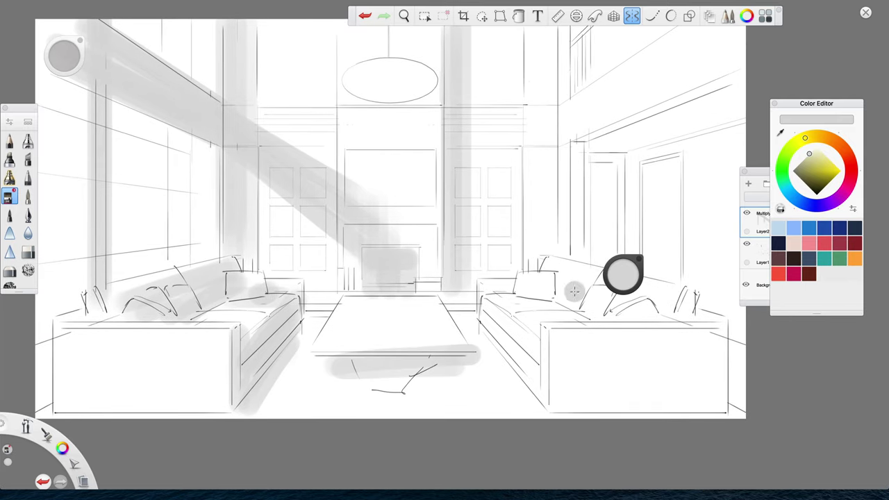
mouse_move(450, 323)
mouse_down()
mouse_move(495, 346)
mouse_move(470, 372)
mouse_up()
mouse_move(401, 389)
mouse_down()
mouse_move(476, 384)
mouse_move(470, 370)
mouse_up()
mouse_move(316, 324)
mouse_down()
mouse_move(274, 393)
mouse_move(333, 368)
mouse_up()
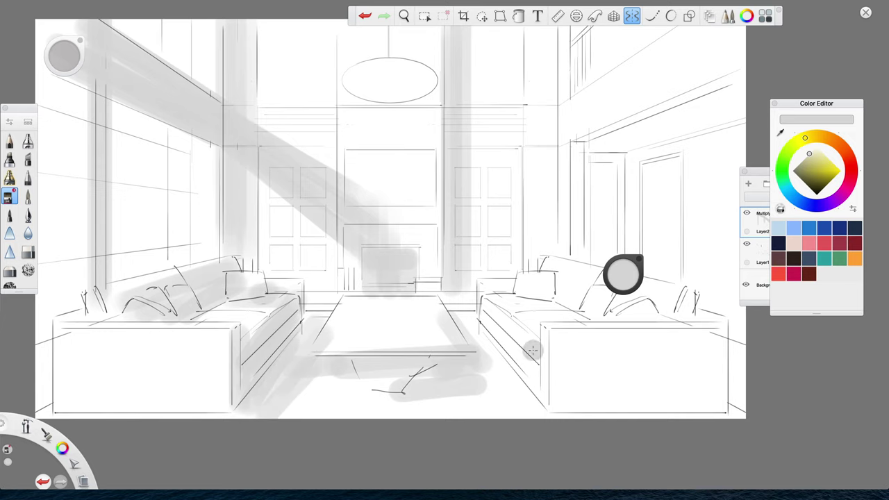
Shade the first door frame on the right wall, the right cornice, and the wall strip beside the chimney breast.
key(space)
drag(559, 368, 451, 415)
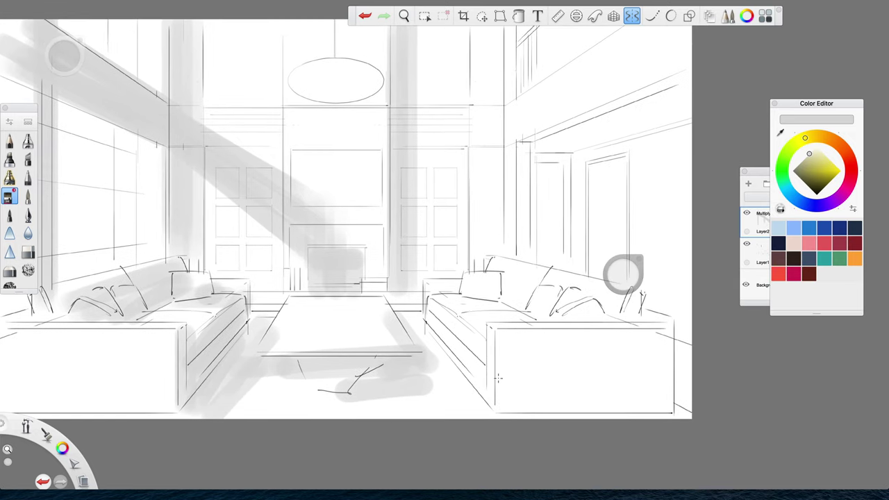
drag(535, 147, 532, 168)
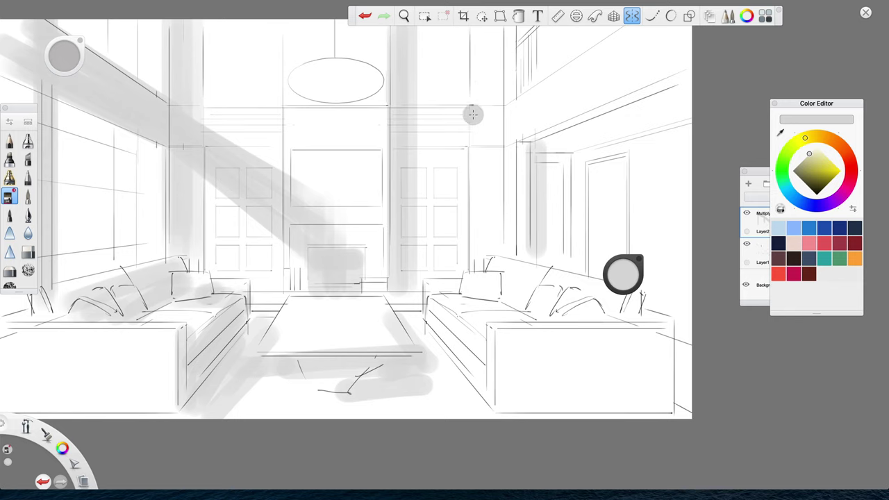
drag(402, 109, 485, 109)
drag(417, 31, 419, 300)
Shade the end pillow of the right sofa and the wall strip behind its outer arm in grey.
key(space)
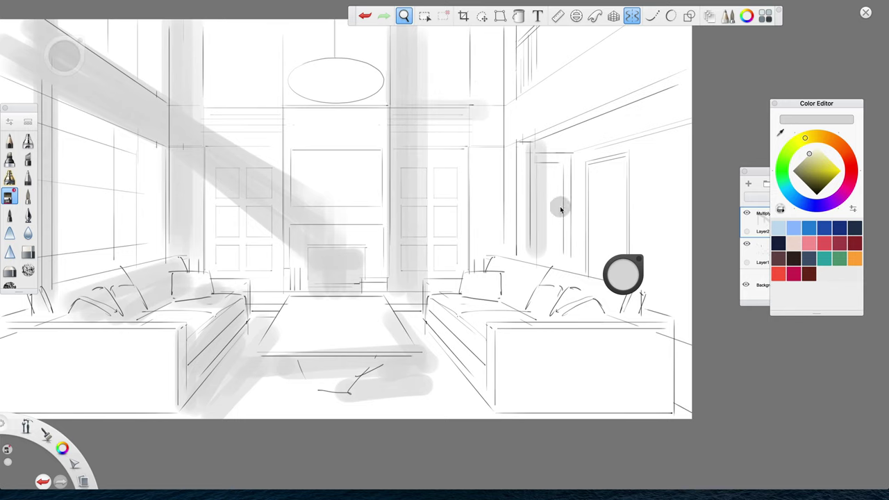
drag(439, 333, 410, 325)
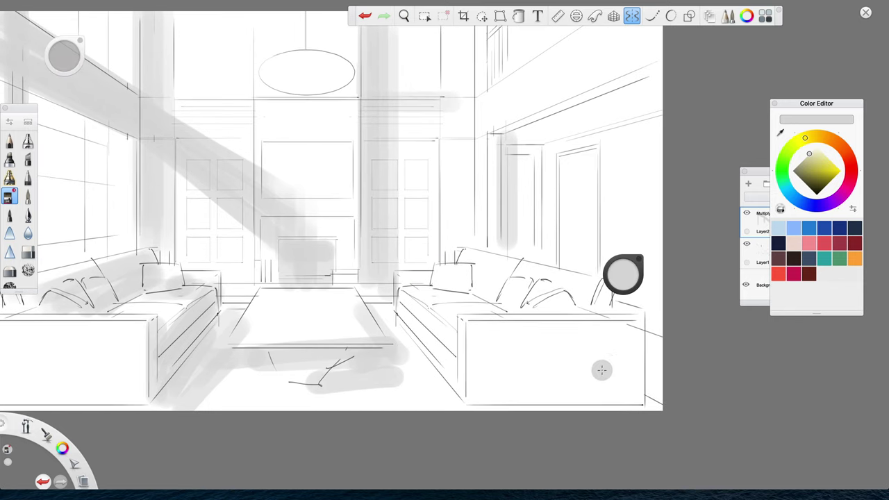
key(space)
drag(456, 426, 357, 431)
drag(505, 299, 521, 305)
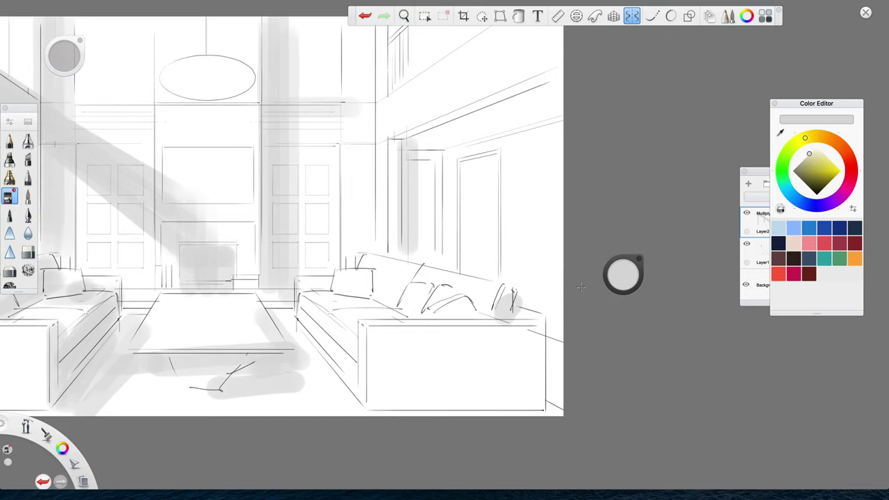
mouse_move(555, 401)
mouse_down()
mouse_move(555, 315)
mouse_move(536, 304)
mouse_up()
Shade the right wall's door frames, the beam above them, and the upper window edge in grey.
key(space)
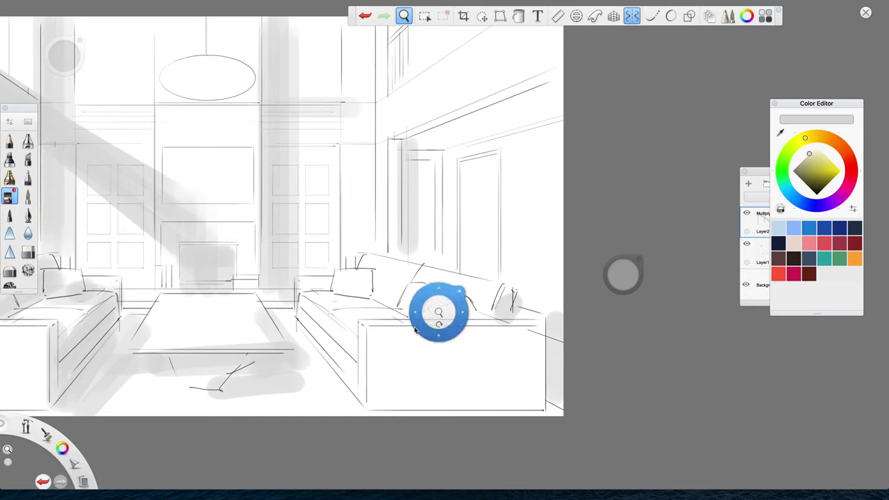
drag(452, 307, 460, 334)
mouse_move(425, 167)
mouse_down()
mouse_move(456, 150)
mouse_move(426, 180)
mouse_move(503, 167)
mouse_move(468, 186)
mouse_move(436, 178)
mouse_move(450, 175)
mouse_move(456, 295)
mouse_move(424, 221)
mouse_move(460, 278)
mouse_up()
key(space)
mouse_move(430, 138)
mouse_down()
mouse_move(434, 46)
mouse_move(462, 103)
mouse_move(442, 125)
mouse_move(553, 56)
mouse_move(439, 126)
mouse_move(442, 108)
mouse_move(432, 102)
mouse_move(442, 63)
mouse_up()
Shade the lower picture panel, the band above it across the back wall, and the left wall corner in grey.
key(space)
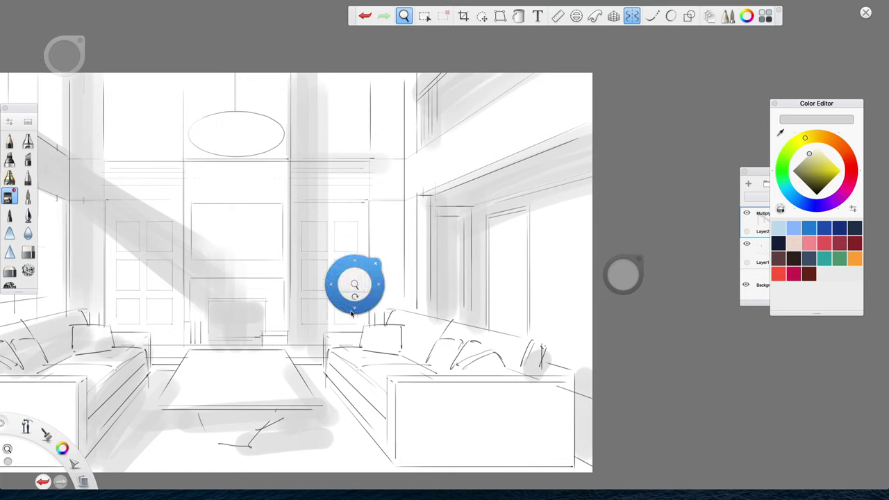
drag(354, 288, 556, 250)
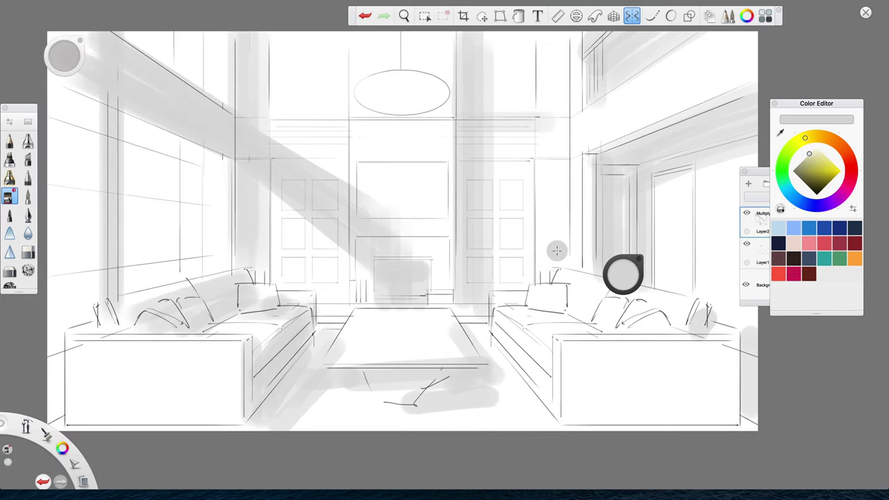
drag(377, 207, 445, 207)
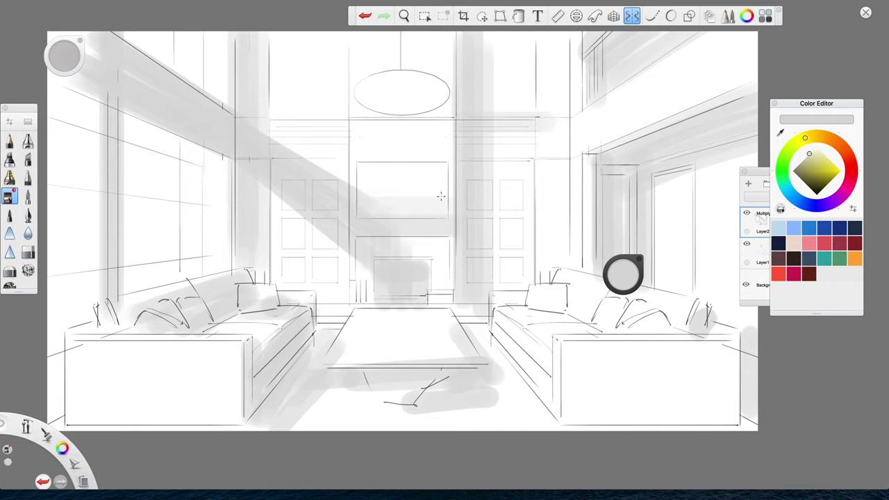
drag(357, 125, 547, 126)
drag(279, 143, 535, 145)
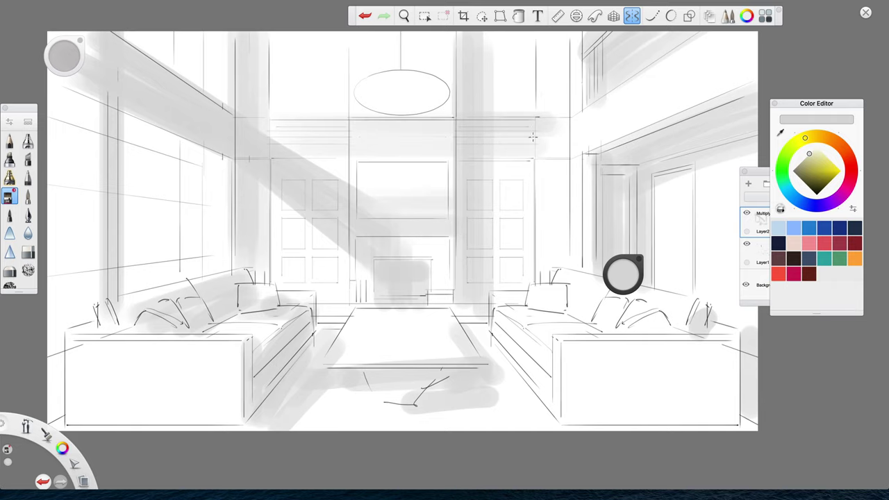
drag(264, 191, 264, 277)
Pick a light muted beige as the brush colour, testing a darker shade on the floor beside the left sofa.
key(space)
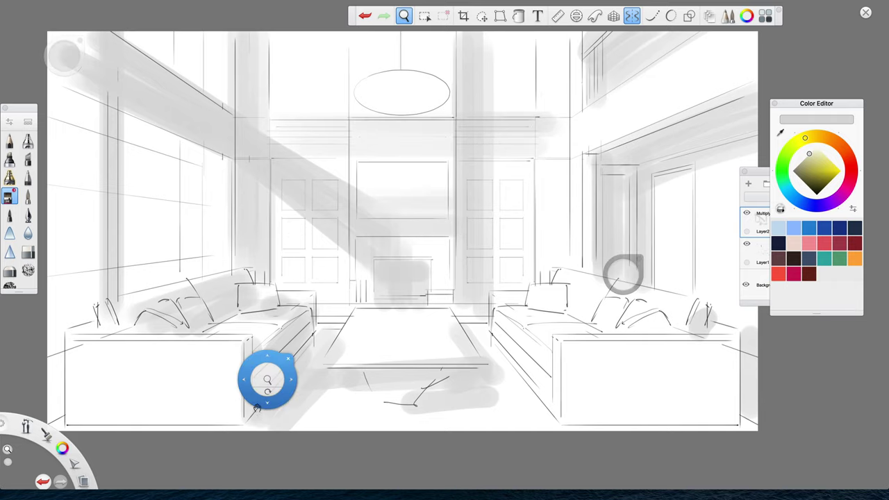
drag(282, 388, 293, 375)
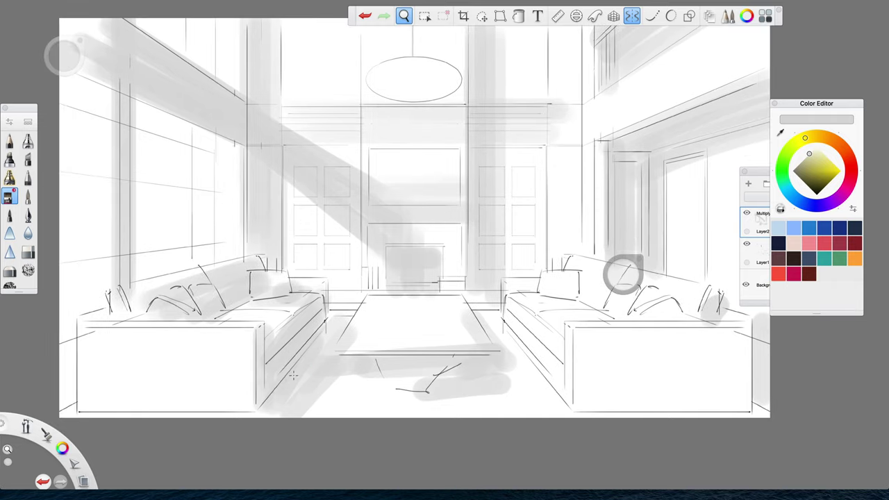
click(810, 159)
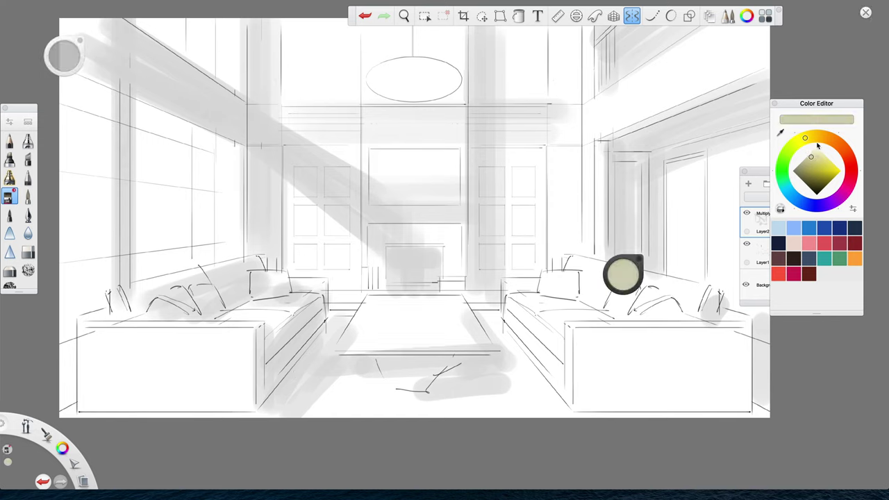
click(811, 160)
mouse_move(332, 321)
mouse_down()
mouse_move(272, 409)
mouse_move(326, 337)
mouse_up()
key(ctrl+z)
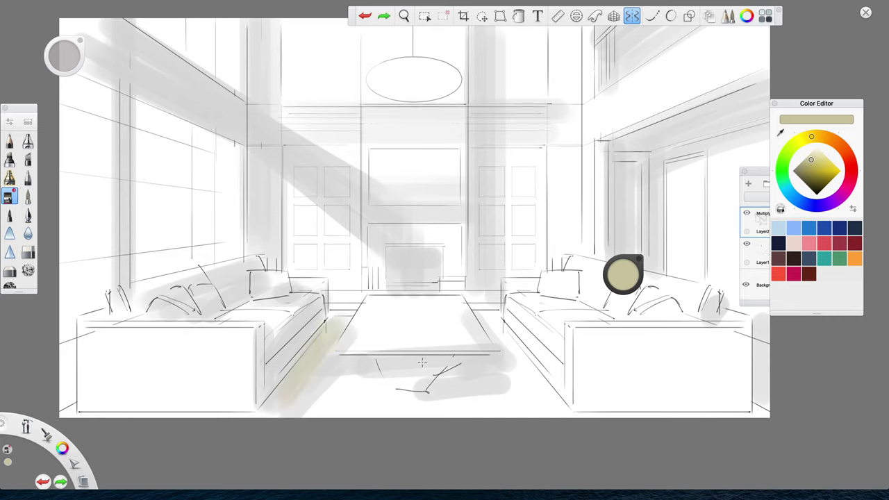
click(812, 158)
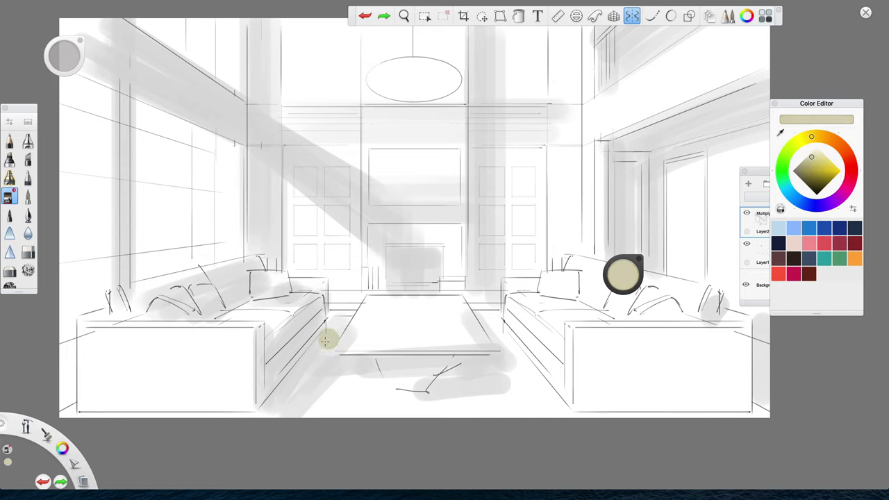
Paint the floor around the coffee table and along the front edge of the room in light beige.
drag(336, 322, 312, 368)
key(ctrl+z)
mouse_move(340, 316)
mouse_down()
mouse_move(299, 408)
mouse_move(333, 370)
mouse_move(499, 368)
mouse_move(514, 376)
mouse_up()
mouse_move(316, 391)
mouse_down()
mouse_move(318, 406)
mouse_move(370, 412)
mouse_move(494, 334)
mouse_move(521, 353)
mouse_up()
drag(278, 415, 69, 416)
mouse_move(544, 391)
mouse_down()
mouse_move(521, 356)
mouse_move(586, 412)
mouse_move(704, 414)
mouse_move(837, 384)
mouse_up()
Sample the grey of the left wall's beam and shift the brush colour to a pale blue.
key(space)
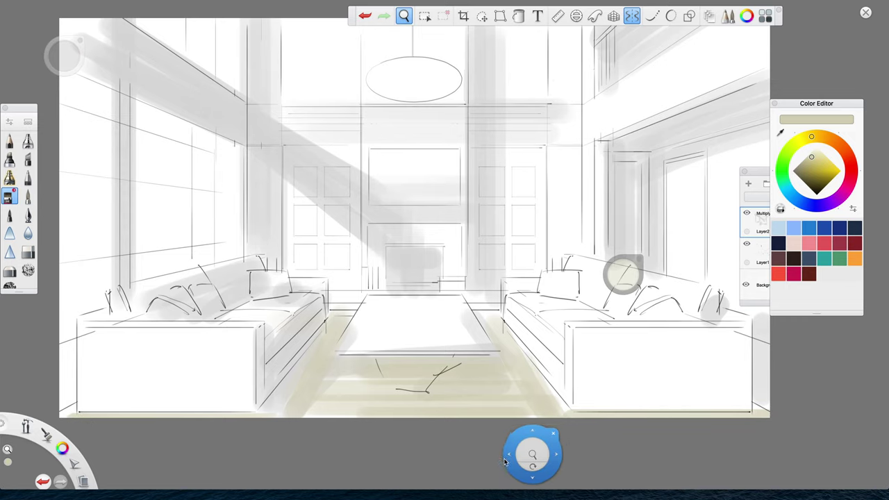
drag(513, 437, 531, 433)
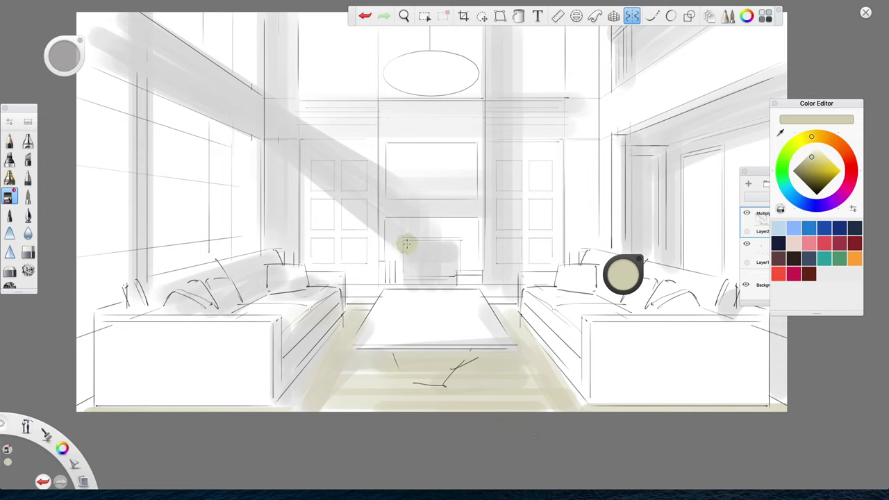
alt+click(238, 105)
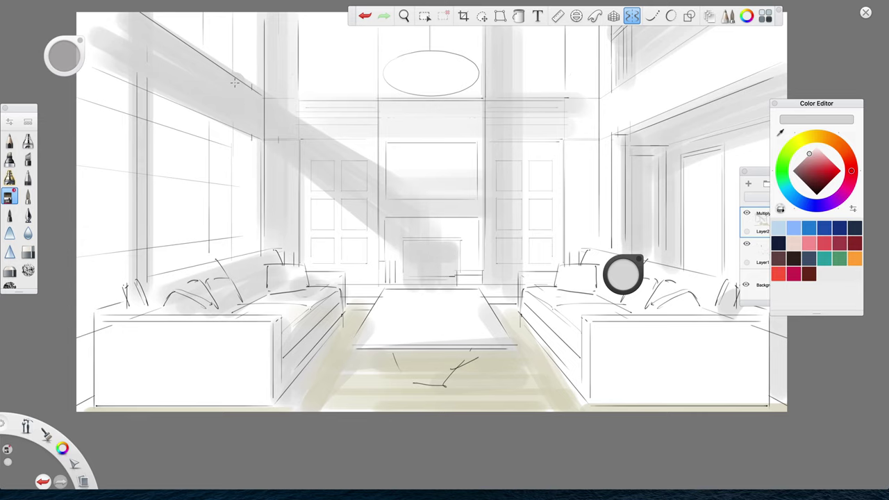
click(791, 194)
click(815, 152)
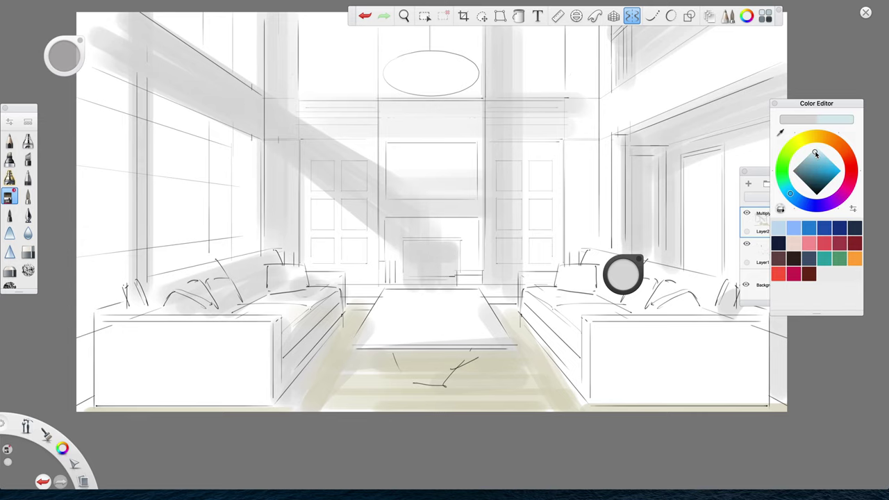
Tint the upper window on the left wall with pale blue strokes, redoing the first attempt.
key(space)
drag(324, 254, 376, 312)
key(super+z)
mouse_move(243, 80)
mouse_down()
mouse_move(290, 121)
mouse_move(240, 73)
mouse_up()
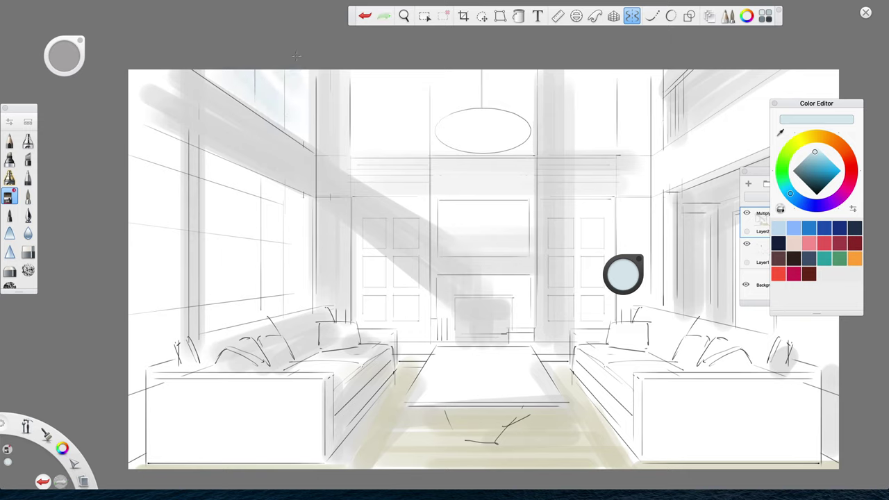
Tint the upper part of the large left-wall window pale blue and switch the brush colour to a muted yellow-beige.
mouse_move(220, 193)
mouse_down()
mouse_move(213, 221)
mouse_move(217, 182)
mouse_move(246, 216)
mouse_move(270, 193)
mouse_move(166, 211)
mouse_up()
drag(142, 135, 133, 161)
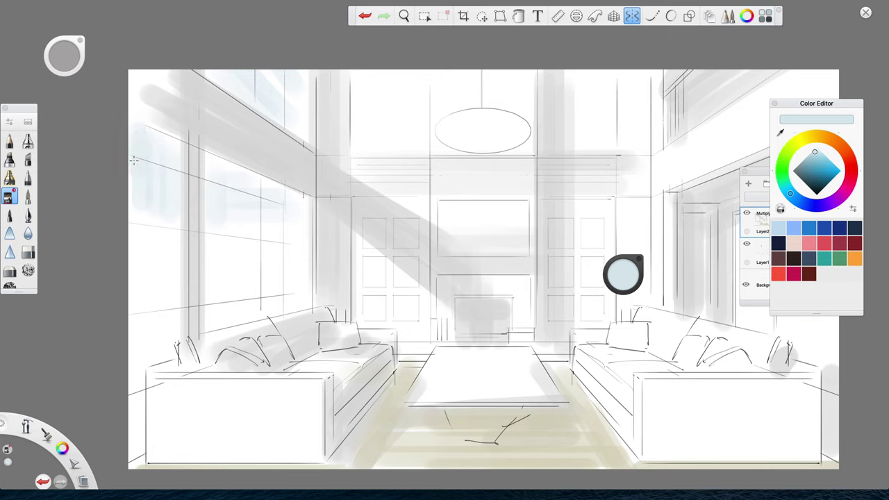
click(809, 157)
click(804, 141)
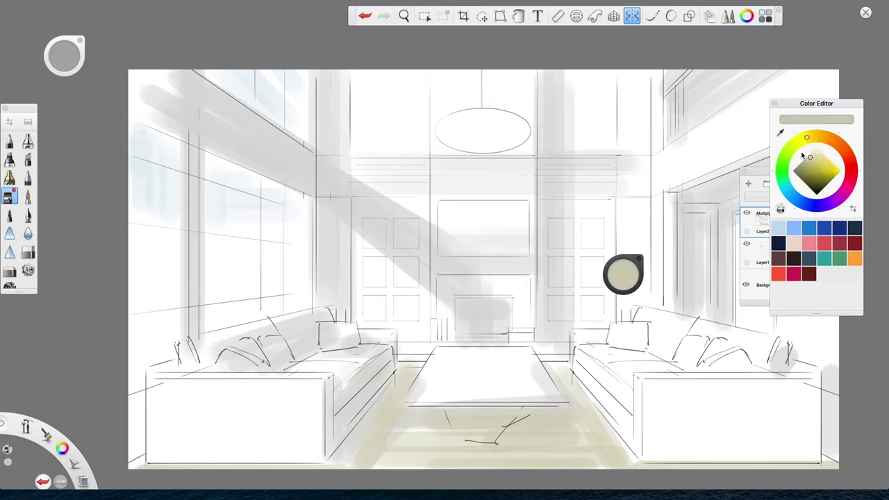
Paint soft, muted green landscape bands across the lower part of the large left-wall window, redoing the first stroke.
mouse_move(227, 233)
mouse_down()
mouse_move(275, 233)
mouse_move(300, 215)
mouse_move(238, 230)
mouse_move(279, 225)
mouse_up()
key(super+z)
mouse_move(137, 229)
mouse_down()
mouse_move(257, 243)
mouse_move(242, 254)
mouse_up()
key(b)
mouse_move(144, 260)
mouse_down()
mouse_move(139, 237)
mouse_move(164, 299)
mouse_move(242, 282)
mouse_up()
key(b)
key(space)
drag(275, 374, 273, 383)
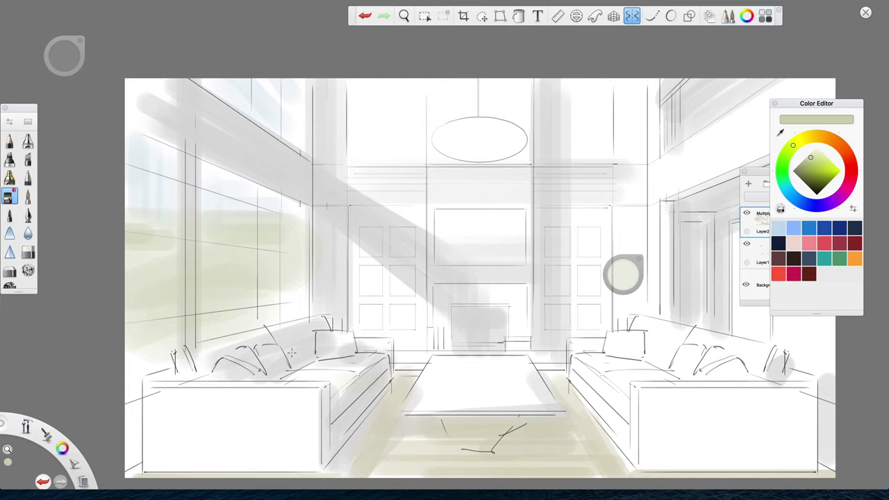
Soften the landscape in the large left-wall window with pale cream and very pale blue strokes.
drag(623, 274, 458, 271)
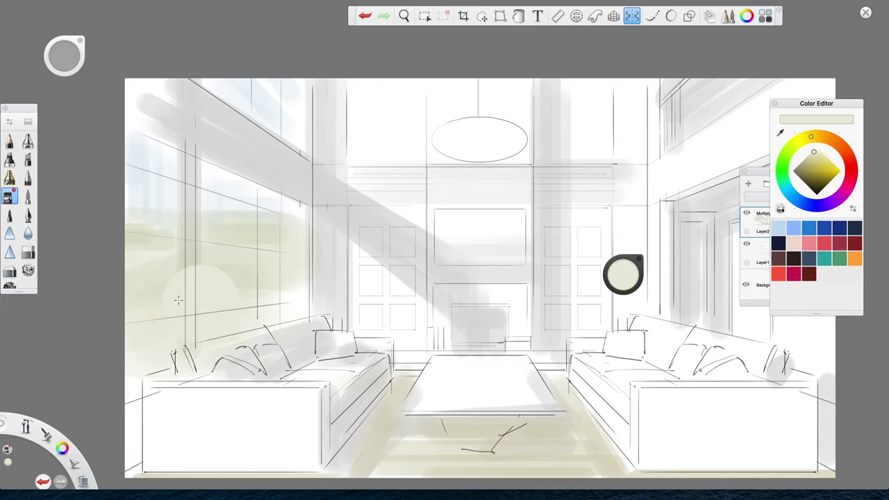
key(space)
drag(157, 336, 160, 368)
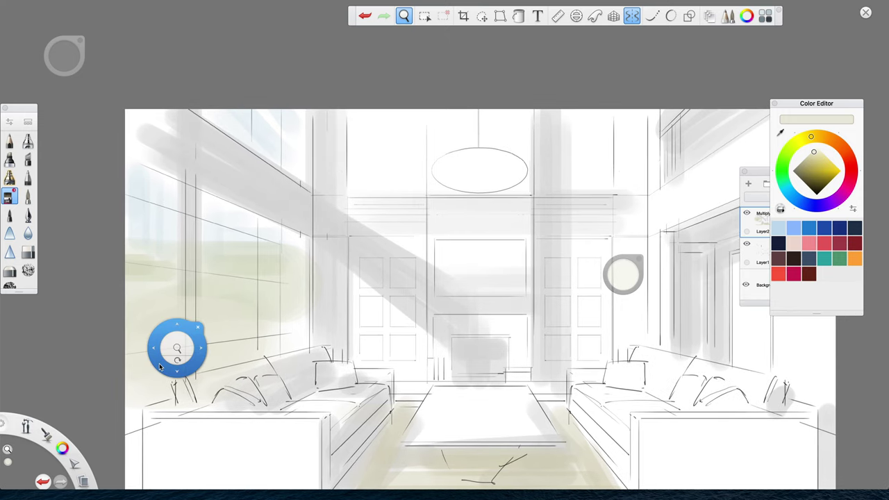
mouse_move(239, 229)
mouse_down()
mouse_move(228, 250)
mouse_move(264, 258)
mouse_move(146, 229)
mouse_move(145, 264)
mouse_move(446, 293)
mouse_move(508, 339)
mouse_up()
key(space)
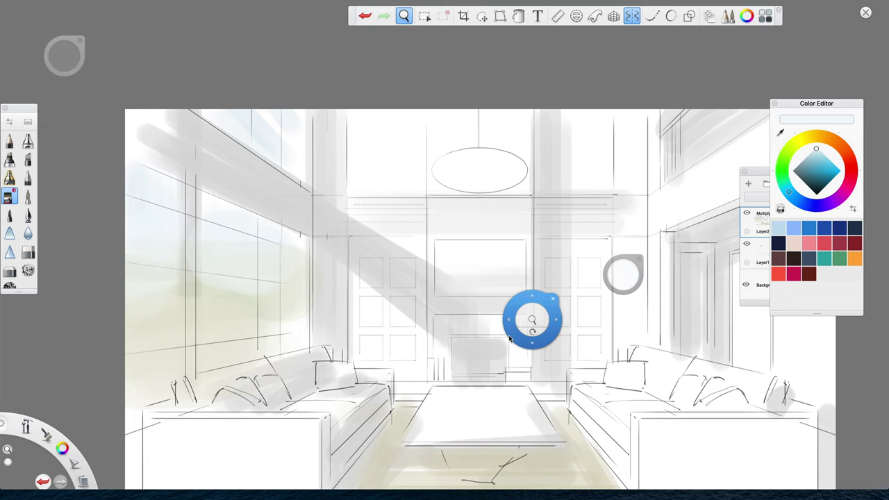
Sample a very light grey from the back wall and shade the wall's upper part around the hanging lamp.
mouse_move(335, 352)
mouse_down()
mouse_move(288, 346)
mouse_move(294, 327)
mouse_move(287, 334)
mouse_up()
alt+click(340, 205)
drag(327, 116, 400, 126)
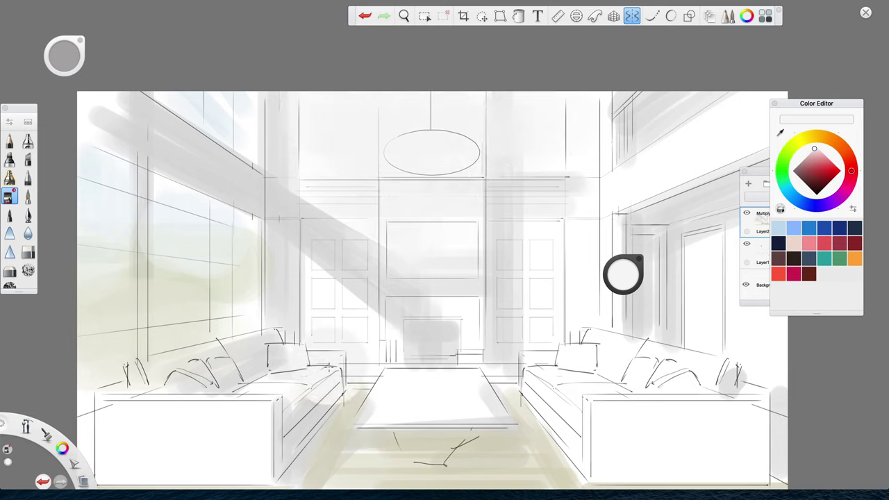
Shade the front faces of the left and right sofas with the same very light grey.
key(space)
mouse_move(218, 432)
mouse_down()
mouse_move(295, 339)
mouse_move(323, 346)
mouse_up()
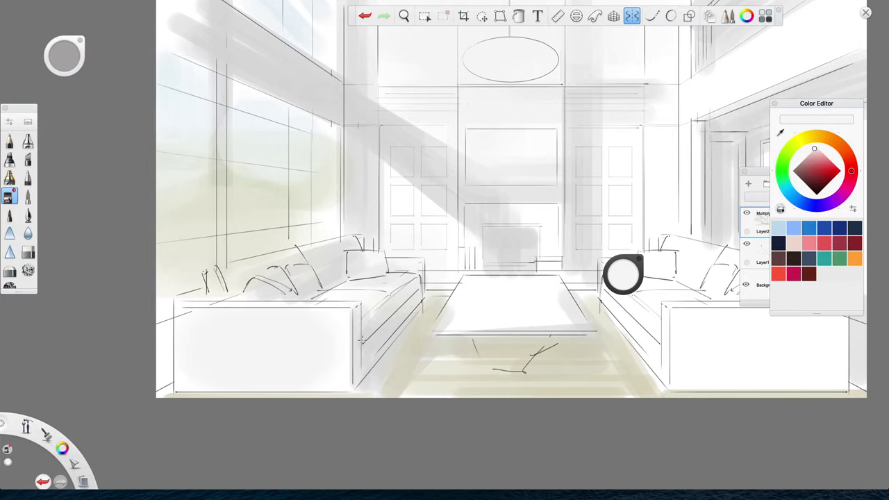
key(space)
drag(542, 407, 344, 420)
drag(507, 360, 499, 367)
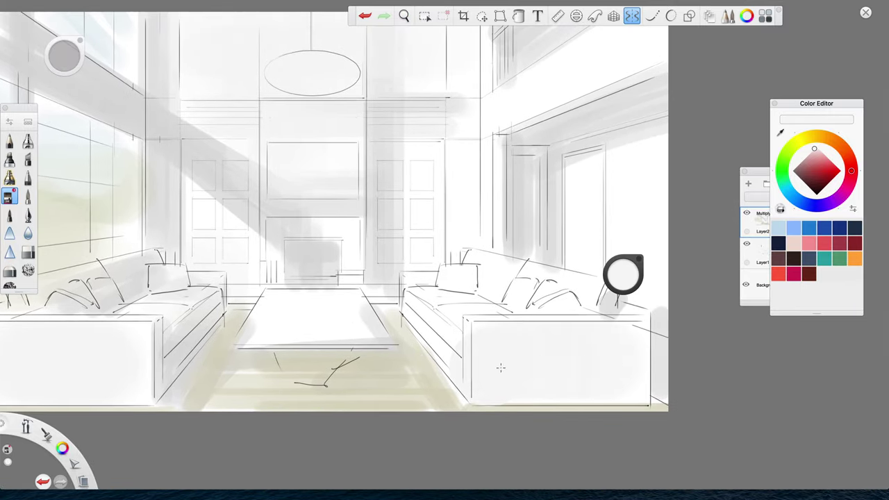
Set the brush colour to a pale cream-yellow and paint the left sofa and the seat of the right sofa.
key(space)
drag(392, 418, 507, 429)
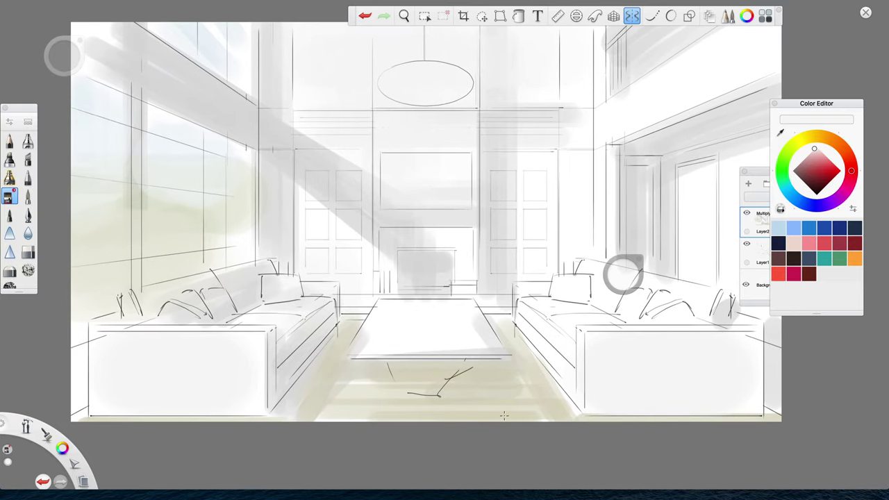
alt+click(256, 341)
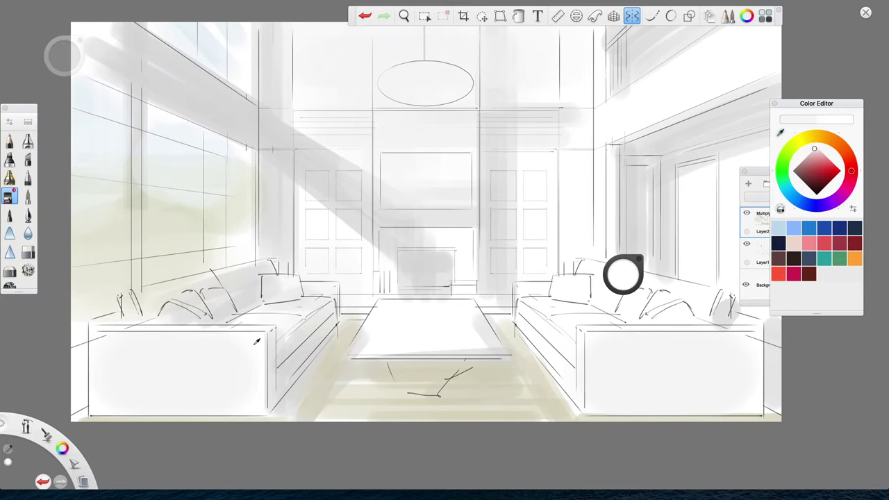
click(801, 141)
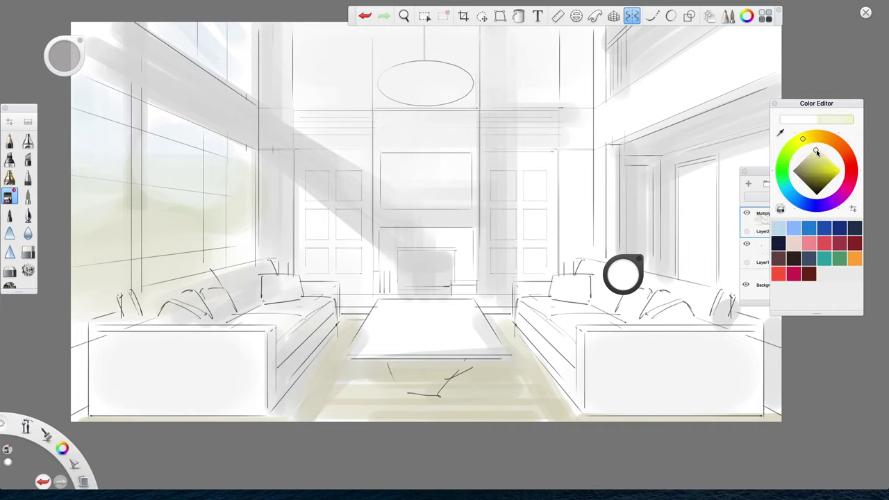
click(817, 152)
key(p)
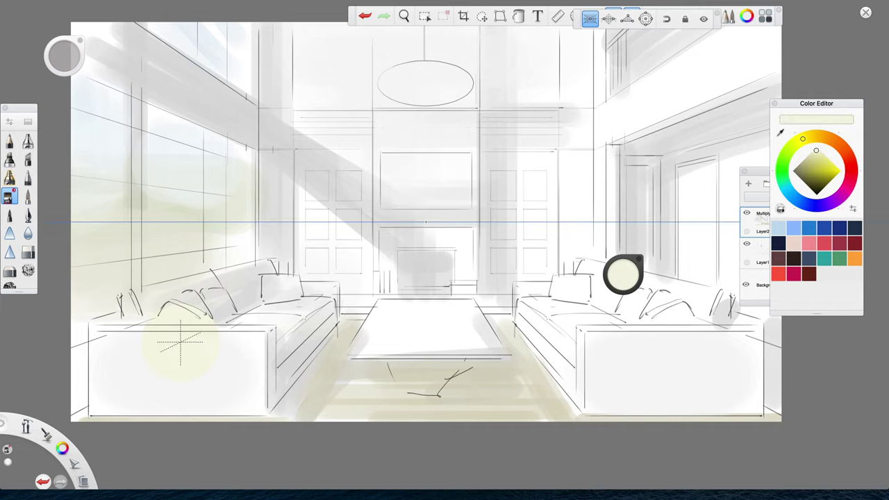
drag(238, 343, 132, 361)
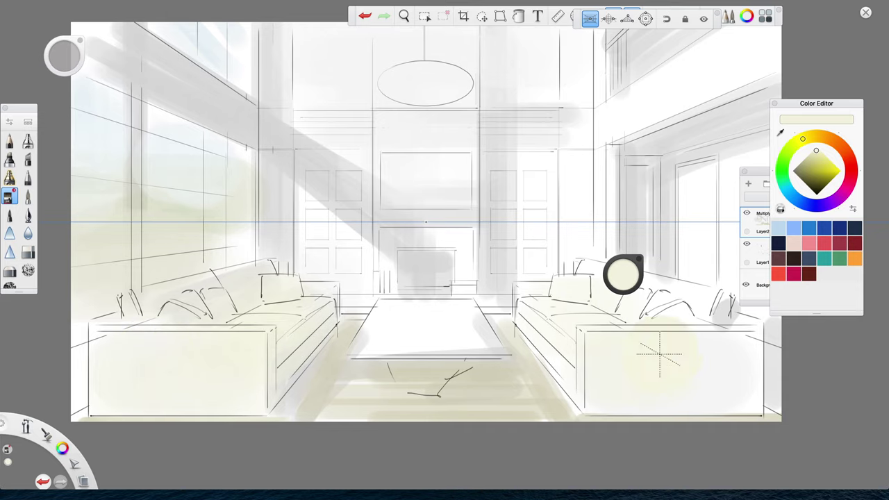
Hide the interface and the perspective guides, and finish the right sofa's backrest, cushions and front in cream-yellow.
key(Tab)
key(p)
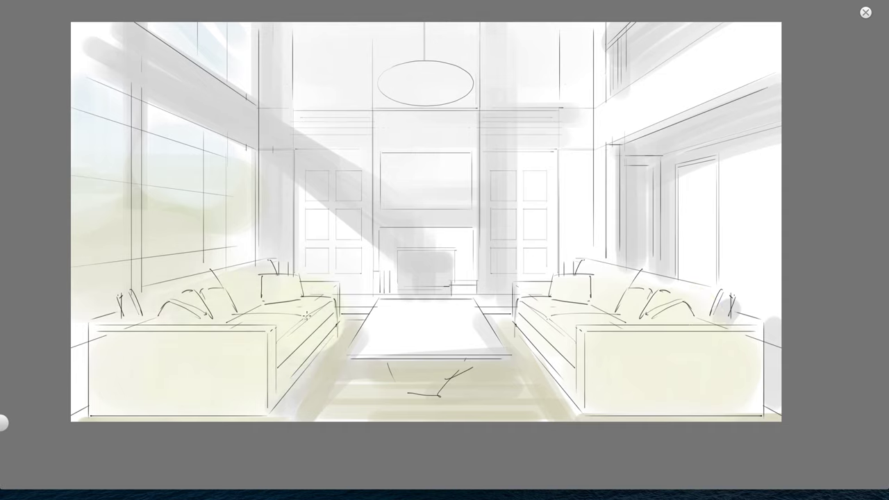
drag(579, 262, 604, 297)
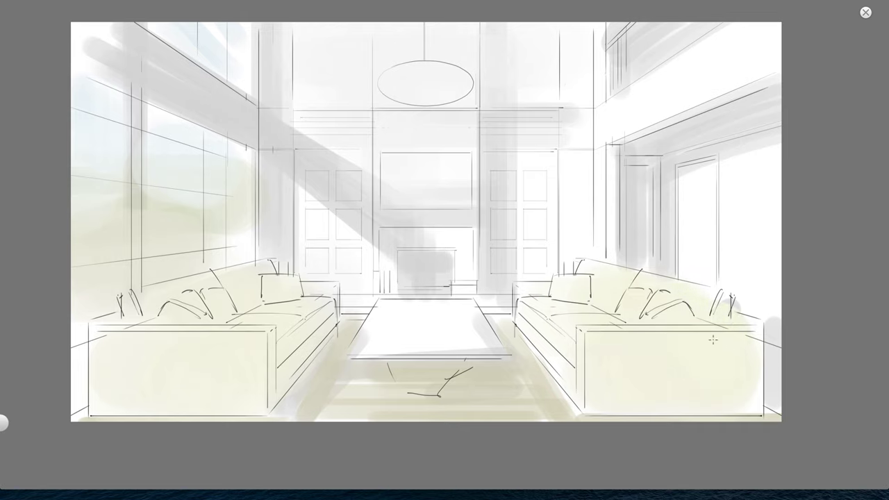
drag(732, 306, 723, 316)
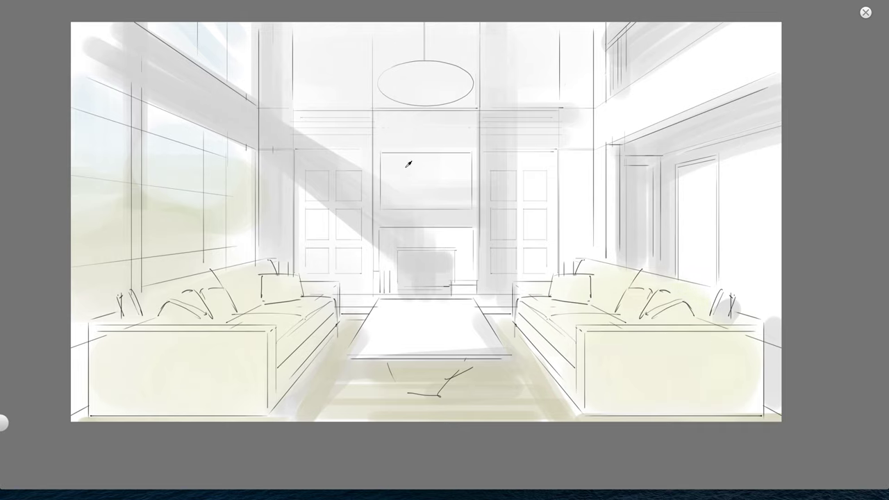
Lighten the shadow over the chimney breast and fireplace with the light grey sampled from the panel above.
drag(452, 207, 337, 237)
mouse_move(417, 241)
mouse_down()
mouse_move(398, 244)
mouse_move(449, 248)
mouse_move(397, 250)
mouse_up()
drag(460, 257, 444, 277)
key(space)
drag(224, 365, 230, 393)
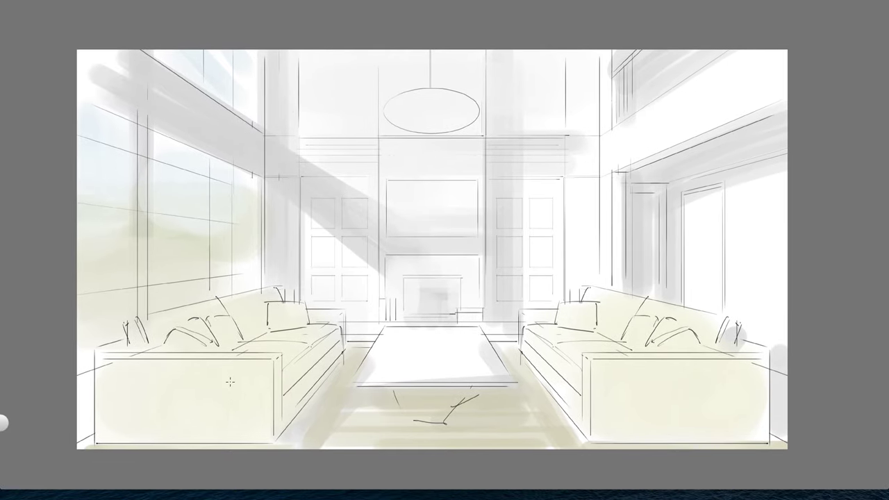
Sample the light grey beside the left wall and shade the back wall's upper part and cabinet surrounds with it.
alt+click(287, 158)
mouse_move(297, 68)
mouse_down()
mouse_move(296, 144)
mouse_move(324, 159)
mouse_up()
drag(299, 223, 299, 282)
alt+click(323, 174)
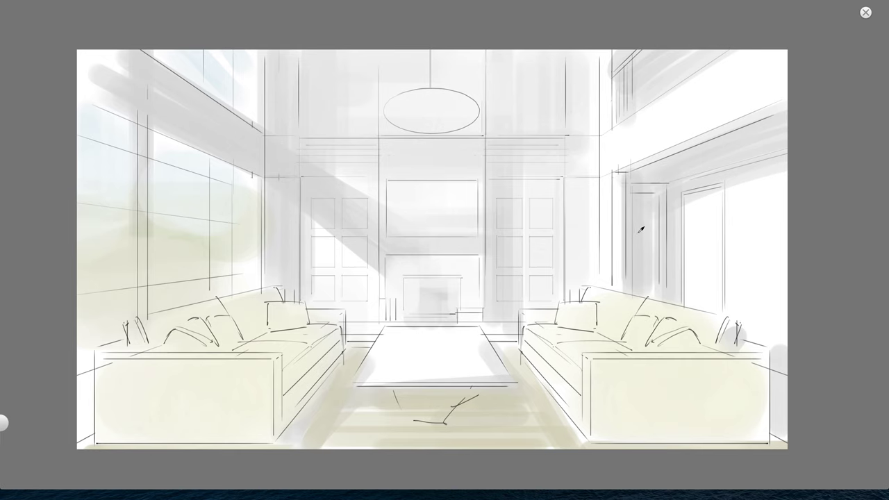
Show the interface again, darken the brush colour to mid grey and paint the panes of both cabinets beside the fireplace.
key(Tab)
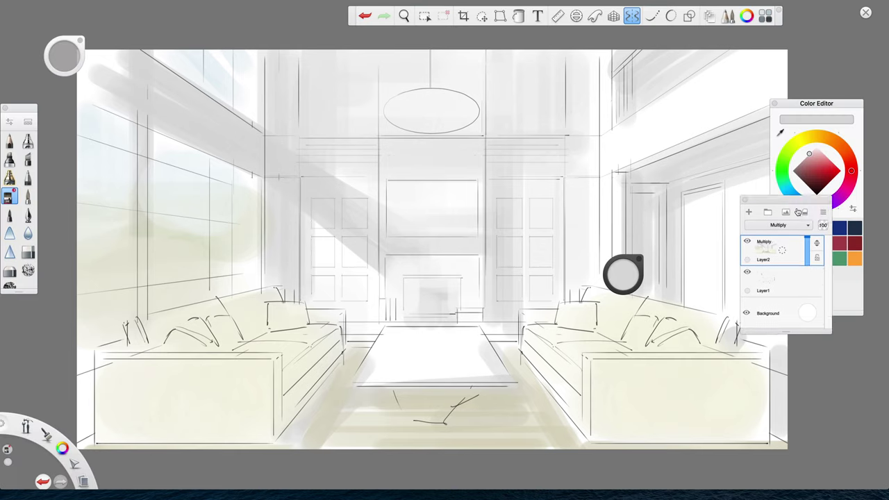
mouse_move(627, 279)
mouse_down()
mouse_move(628, 307)
mouse_move(627, 264)
mouse_up()
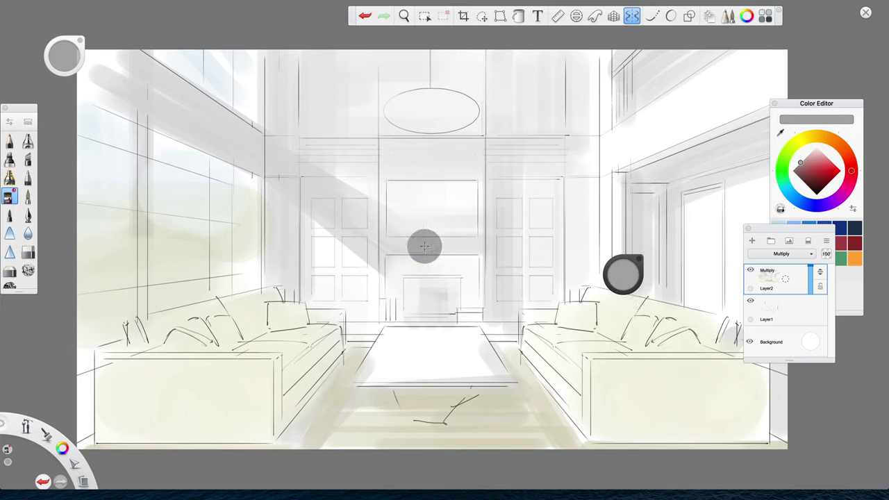
key(b)
mouse_move(368, 257)
mouse_down()
mouse_move(328, 277)
mouse_move(319, 201)
mouse_up()
mouse_move(347, 293)
mouse_down()
mouse_move(350, 205)
mouse_move(359, 295)
mouse_up()
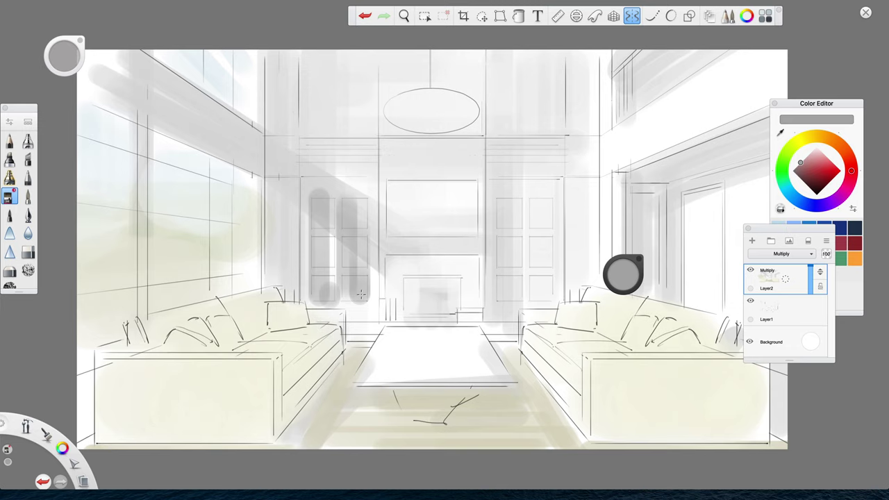
mouse_move(503, 203)
mouse_down()
mouse_move(526, 242)
mouse_move(520, 284)
mouse_up()
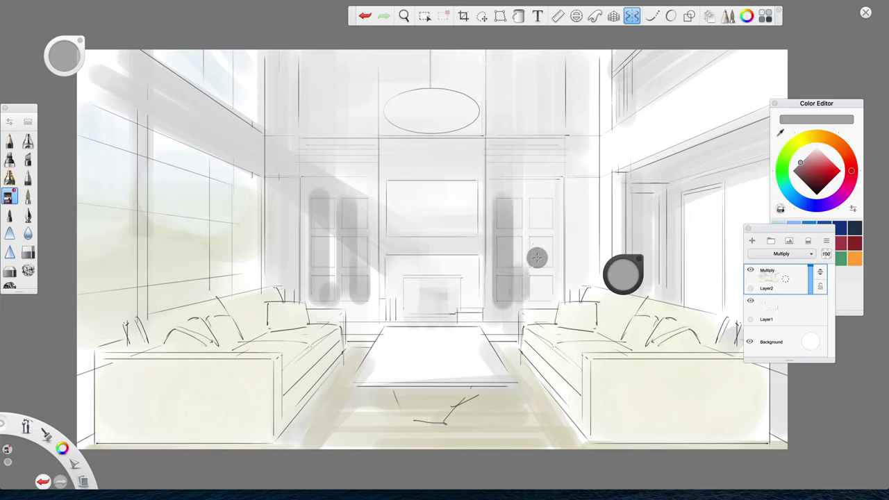
mouse_move(542, 283)
mouse_down()
mouse_move(545, 291)
mouse_move(544, 224)
mouse_up()
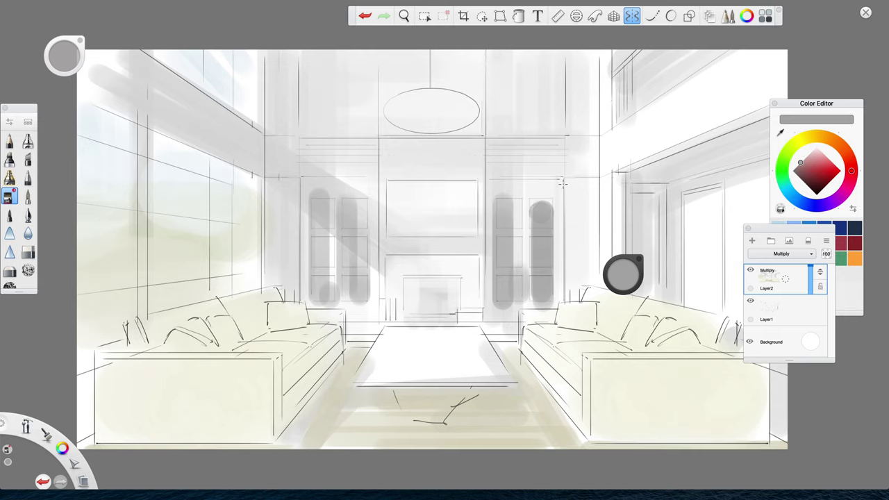
mouse_move(318, 276)
mouse_down()
mouse_move(323, 242)
mouse_move(317, 298)
mouse_move(352, 243)
mouse_up()
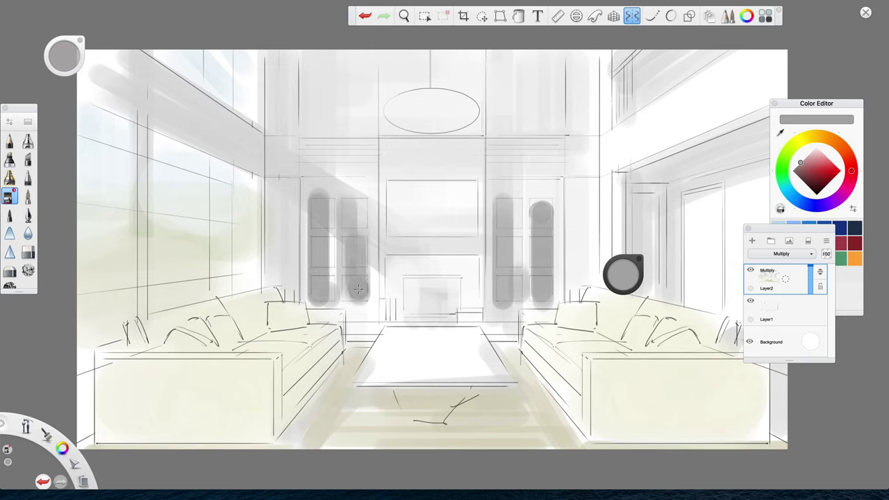
drag(350, 208, 359, 208)
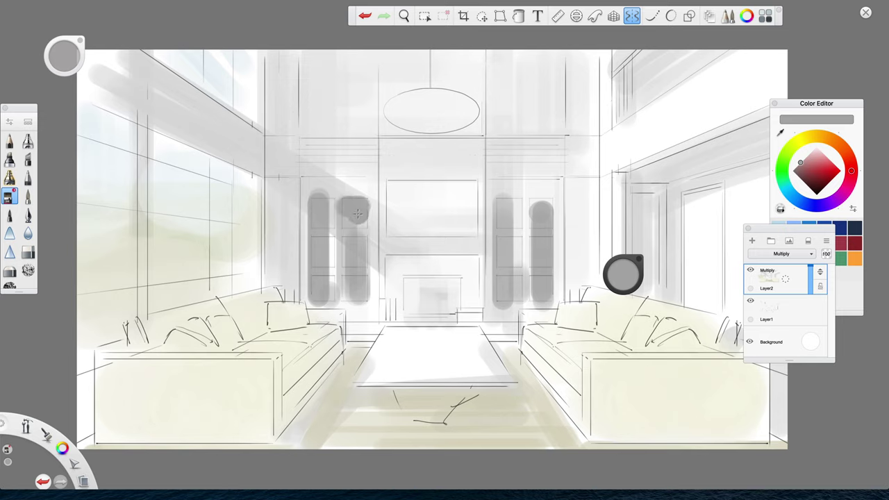
Fill the fireplace opening and the narrow upright panel at the far end of the right wall with mid grey.
mouse_move(413, 285)
mouse_down()
mouse_move(460, 285)
mouse_move(415, 314)
mouse_move(437, 316)
mouse_move(457, 306)
mouse_move(478, 270)
mouse_up()
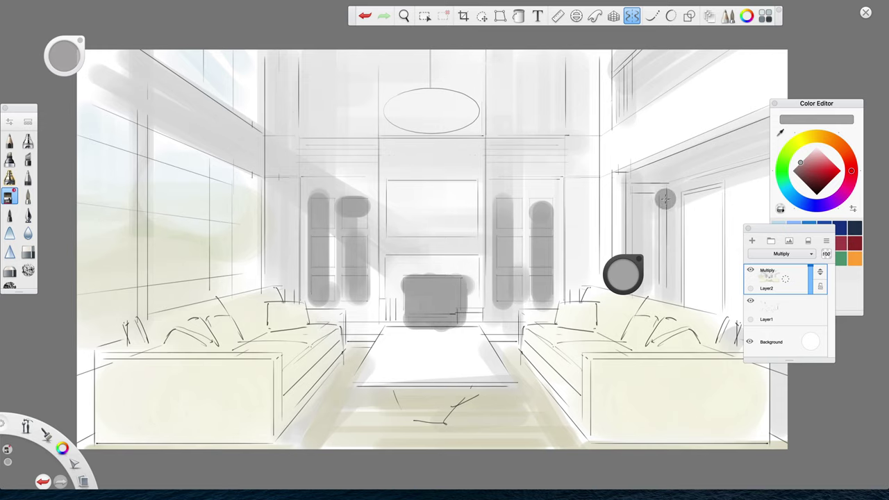
mouse_move(642, 196)
mouse_down()
mouse_move(522, 177)
mouse_move(520, 268)
mouse_up()
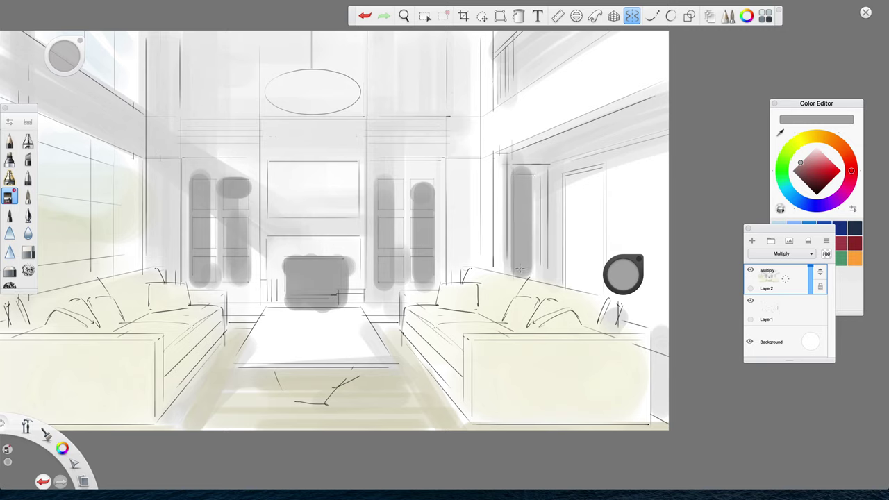
mouse_move(517, 187)
mouse_down()
mouse_move(533, 183)
mouse_move(533, 280)
mouse_up()
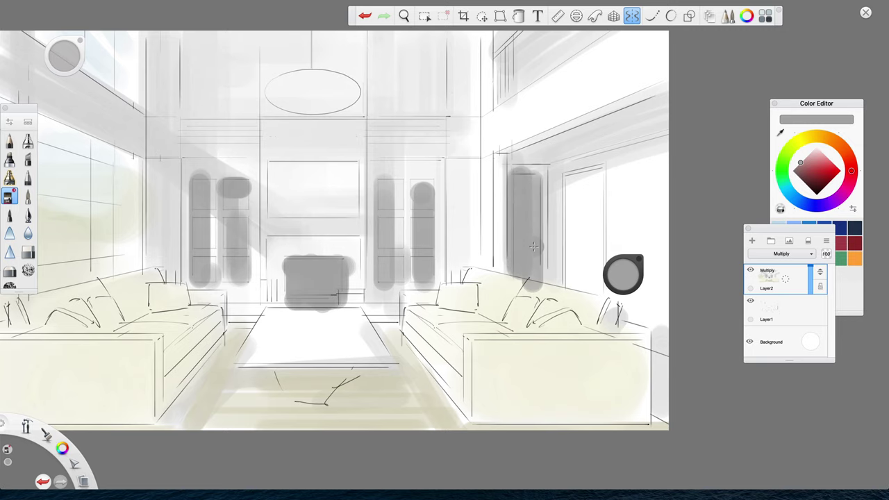
Paint a tall mid-grey vertical band along the drawing's right edge, behind the right sofa.
key(space)
drag(424, 379, 393, 383)
key(space)
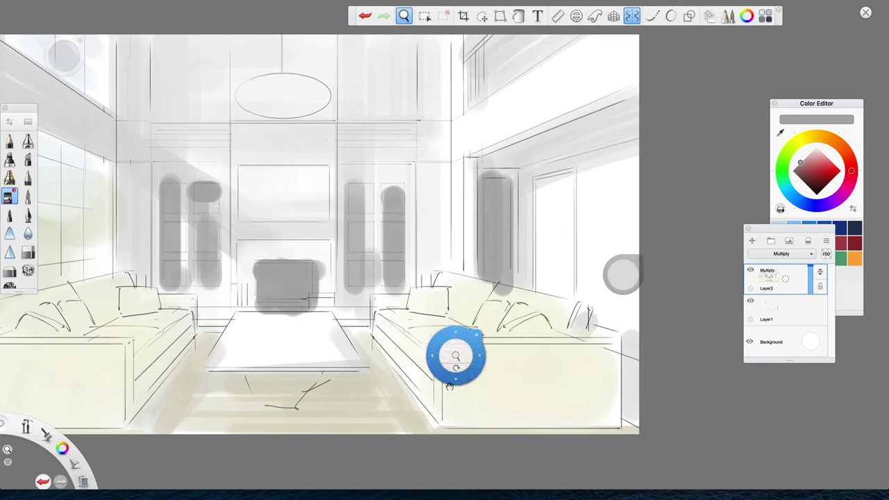
drag(450, 386, 376, 387)
drag(546, 335, 553, 156)
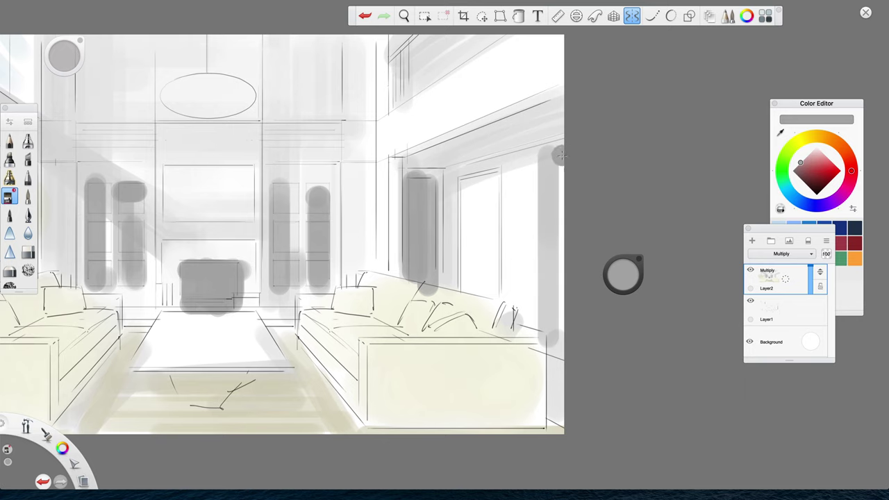
Sample the sofa's cream, darken it slightly and shade the left sofa's inner side, backrest and cushions.
key(space)
drag(341, 325, 540, 300)
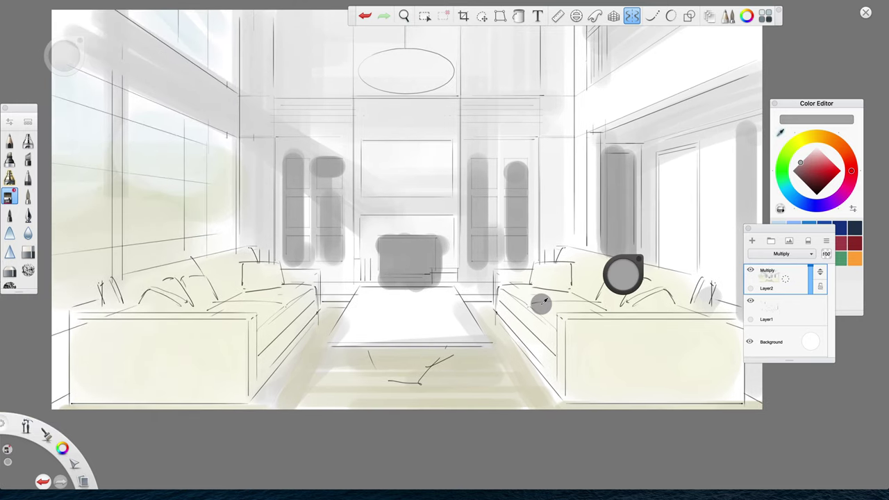
alt+click(282, 321)
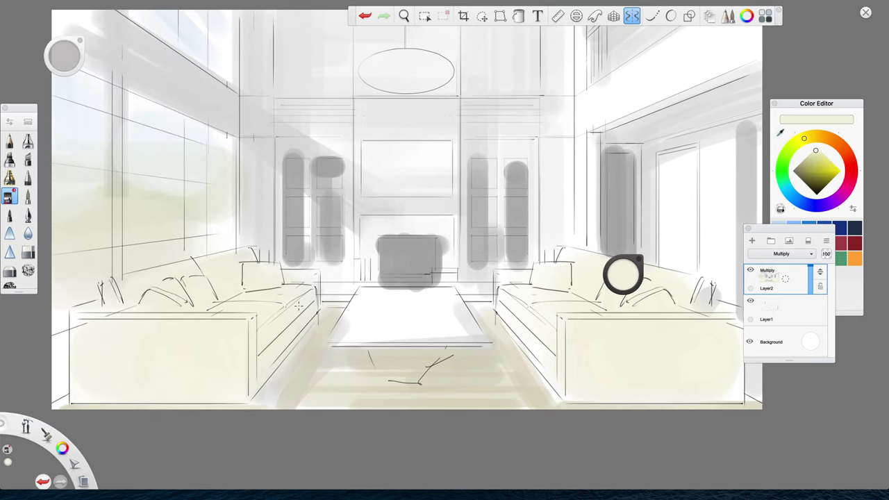
alt+click(623, 309)
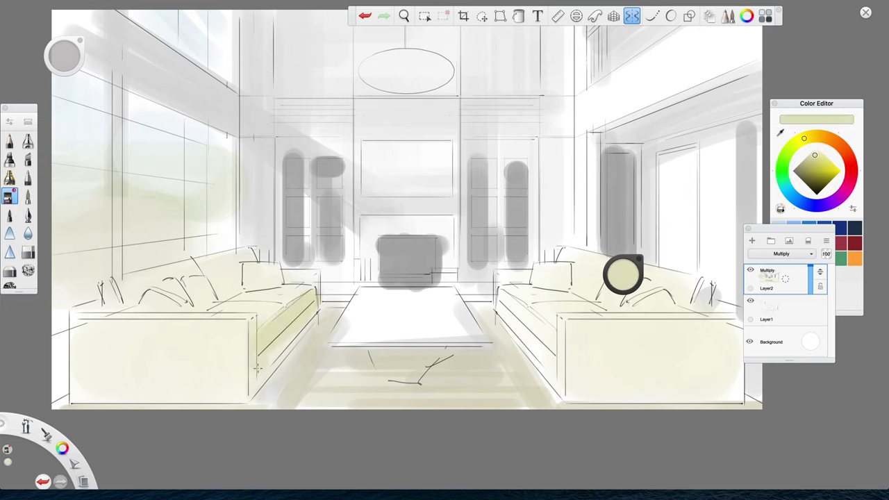
mouse_move(267, 255)
mouse_down()
mouse_move(211, 300)
mouse_move(251, 274)
mouse_move(235, 261)
mouse_move(119, 291)
mouse_up()
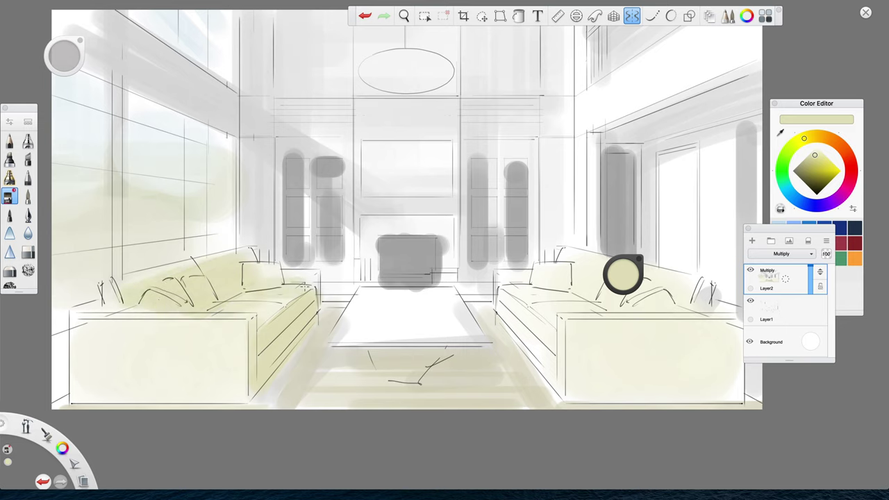
Shade the front faces of the left and right sofas and the right sofa's seat and far cushions with the darkened cream.
mouse_move(101, 331)
mouse_down()
mouse_move(236, 332)
mouse_move(77, 378)
mouse_up()
key(space)
drag(386, 413, 268, 420)
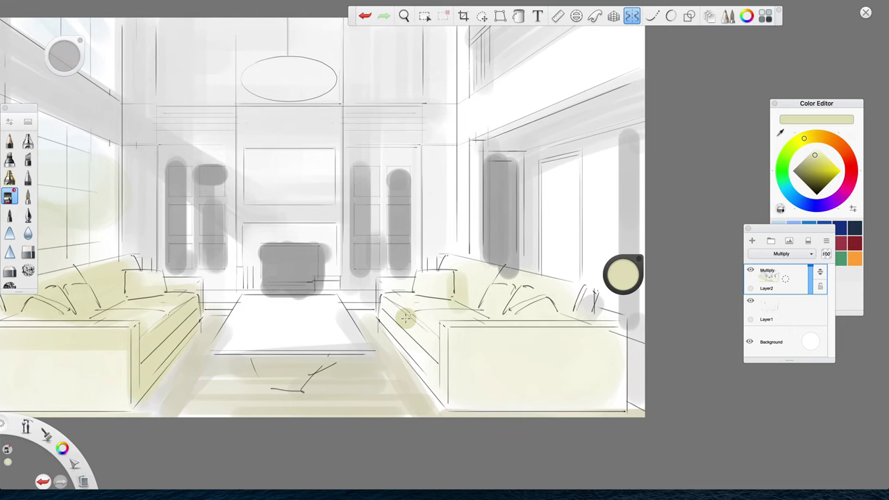
scroll(451, 365, right, 3)
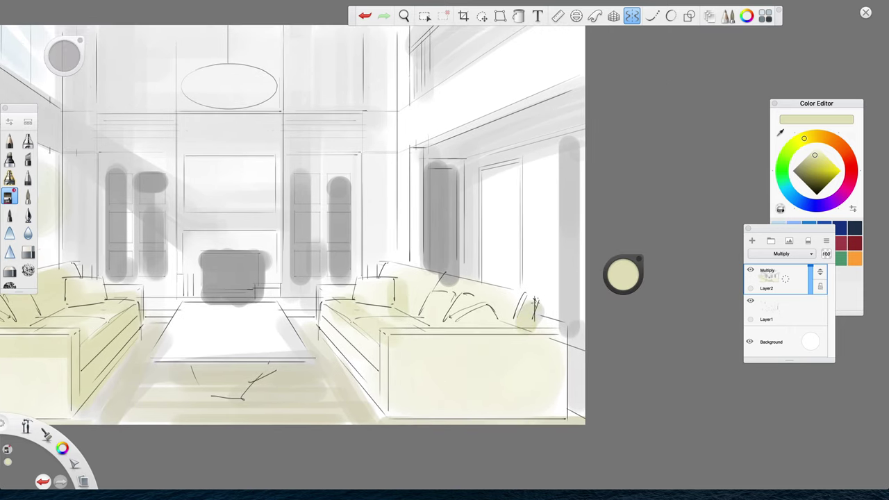
mouse_move(404, 347)
mouse_down()
mouse_move(565, 343)
mouse_move(557, 408)
mouse_move(396, 403)
mouse_move(548, 394)
mouse_move(410, 385)
mouse_move(542, 374)
mouse_move(406, 370)
mouse_up()
Shift the brush colour to a darker golden tan and fill the rounded base beneath the coffee table.
key(space)
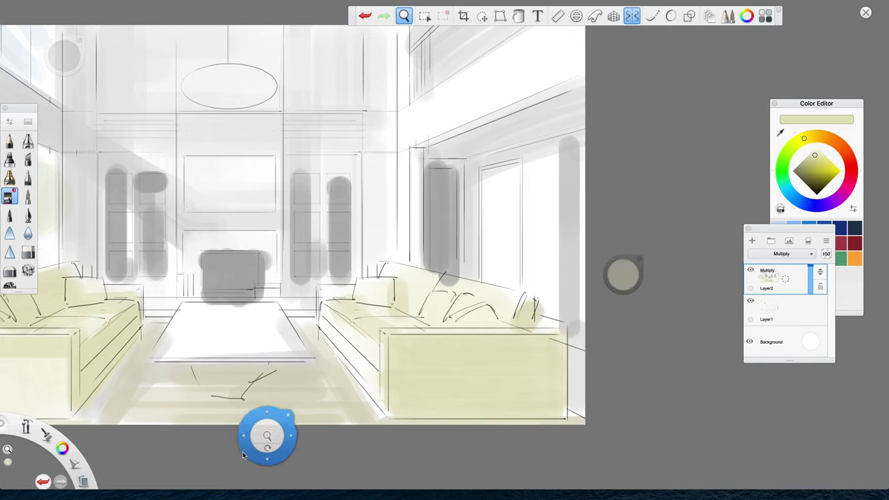
drag(259, 451, 353, 436)
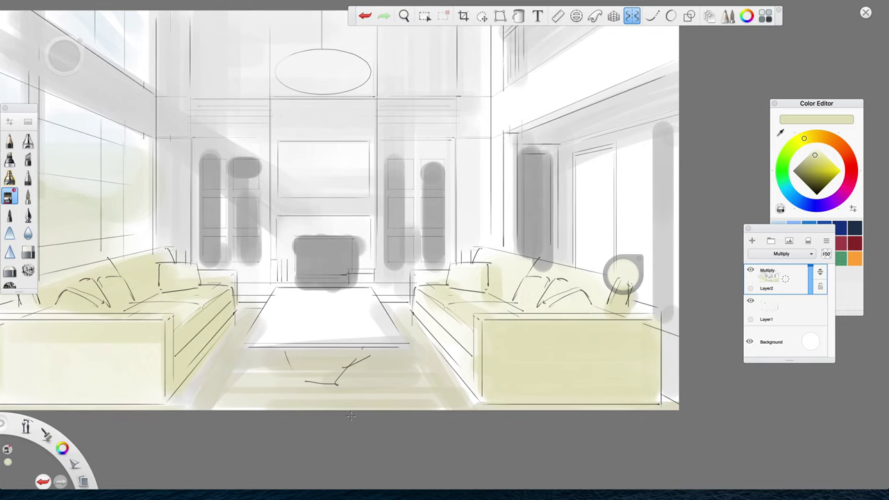
click(817, 137)
drag(810, 168, 815, 163)
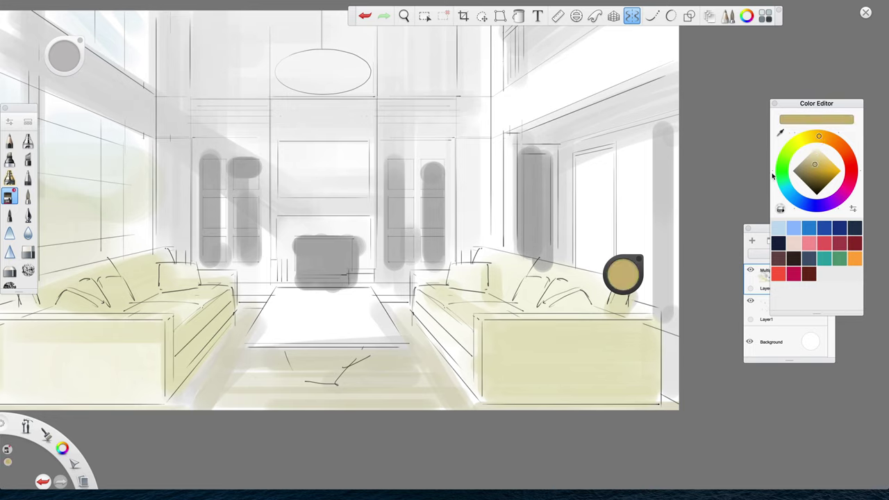
mouse_move(295, 358)
mouse_down()
mouse_move(361, 356)
mouse_move(350, 353)
mouse_up()
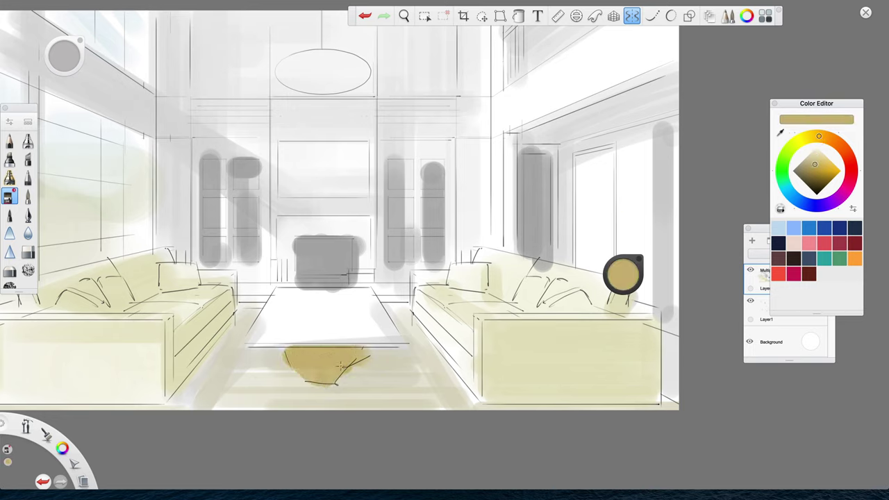
drag(293, 352, 382, 345)
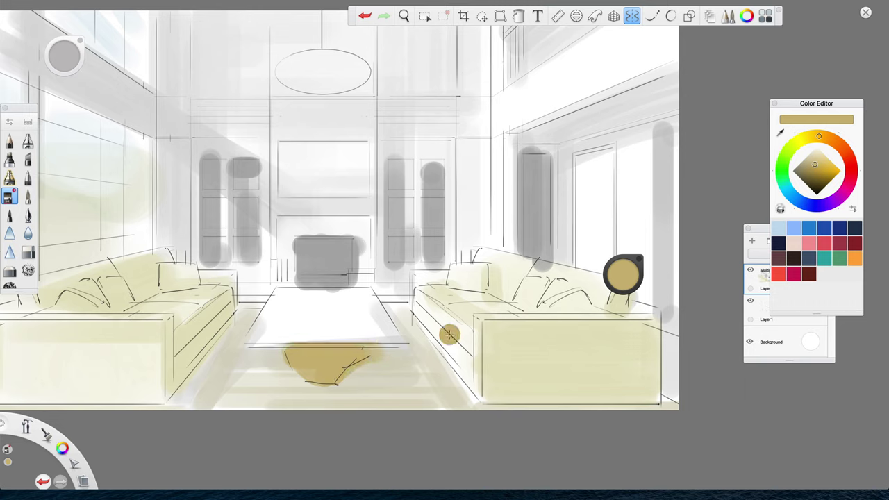
Sample the floor's beige, darken it and paint the floor beside the table base, along the left sofa and across the front edge.
alt+click(451, 340)
alt+click(384, 355)
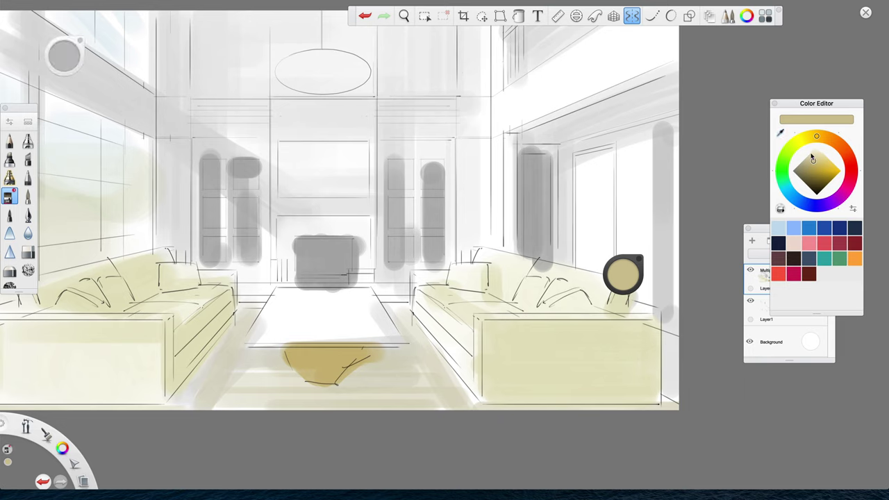
drag(813, 163, 811, 164)
mouse_move(362, 378)
mouse_down()
mouse_move(376, 363)
mouse_move(380, 385)
mouse_up()
drag(392, 352, 382, 389)
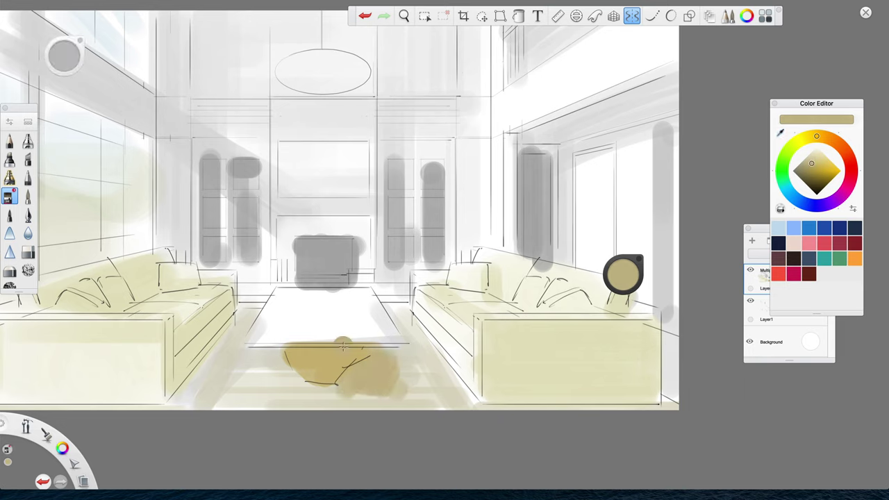
mouse_move(234, 331)
mouse_down()
mouse_move(173, 406)
mouse_move(240, 356)
mouse_move(253, 371)
mouse_move(208, 406)
mouse_move(270, 375)
mouse_move(278, 390)
mouse_up()
key(space)
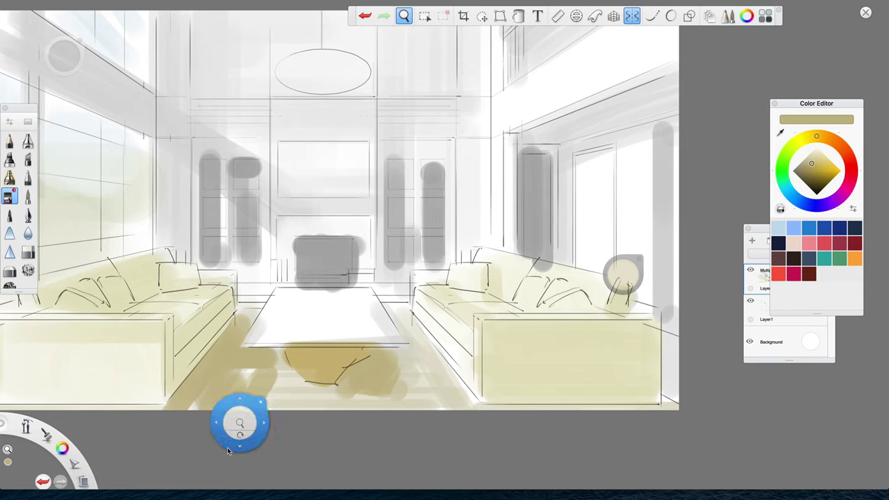
drag(227, 450, 324, 438)
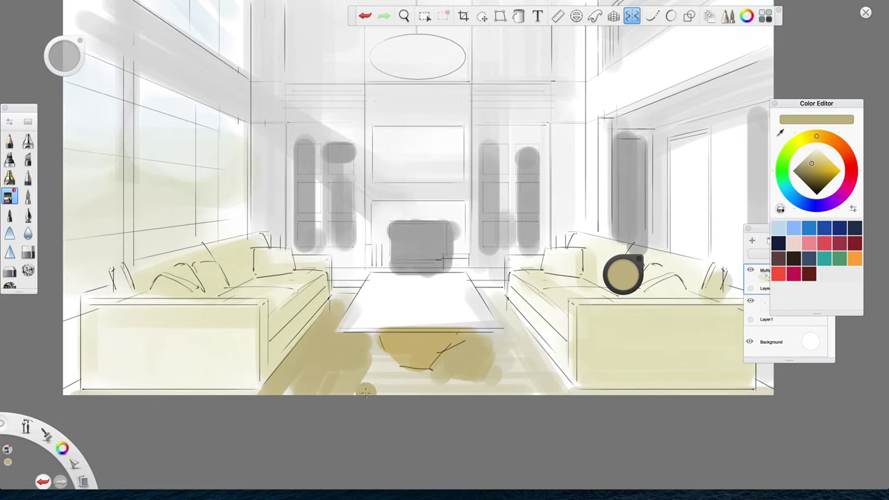
drag(258, 400, 102, 397)
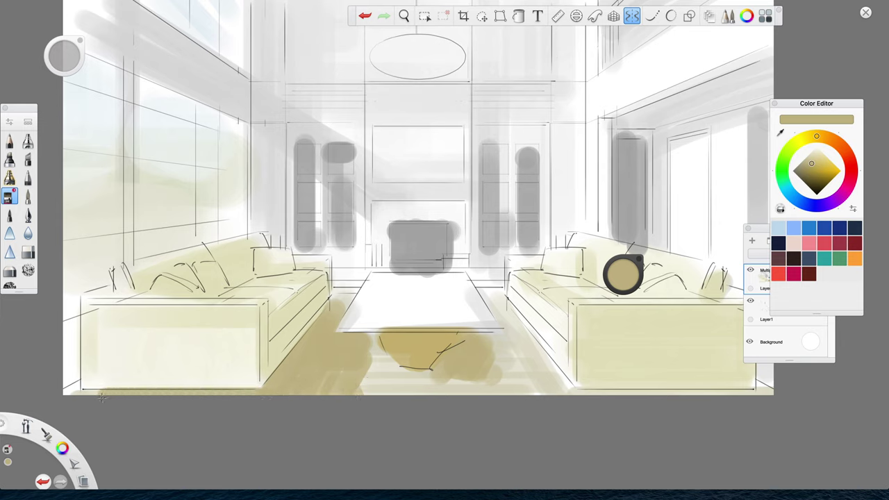
Sample lighter beiges from the floor and blend them across the foreground below the table and towards the right sofa.
key(space)
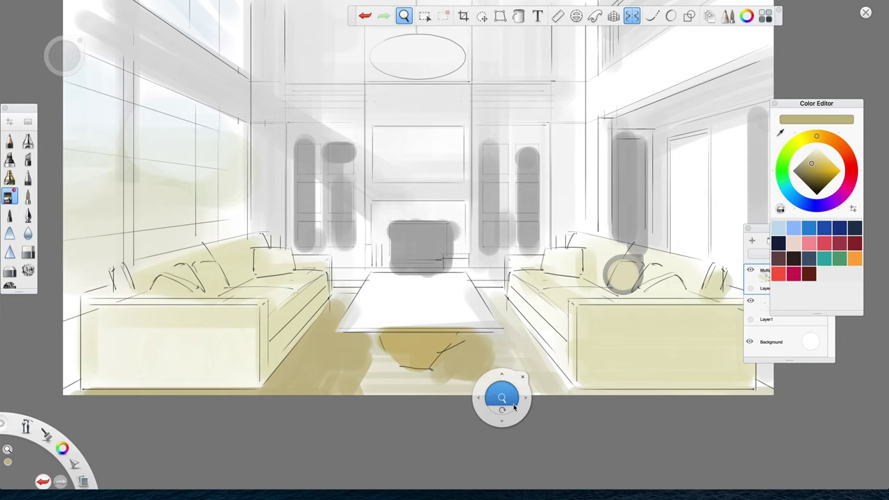
alt+click(495, 372)
drag(387, 370, 377, 367)
drag(409, 385, 407, 379)
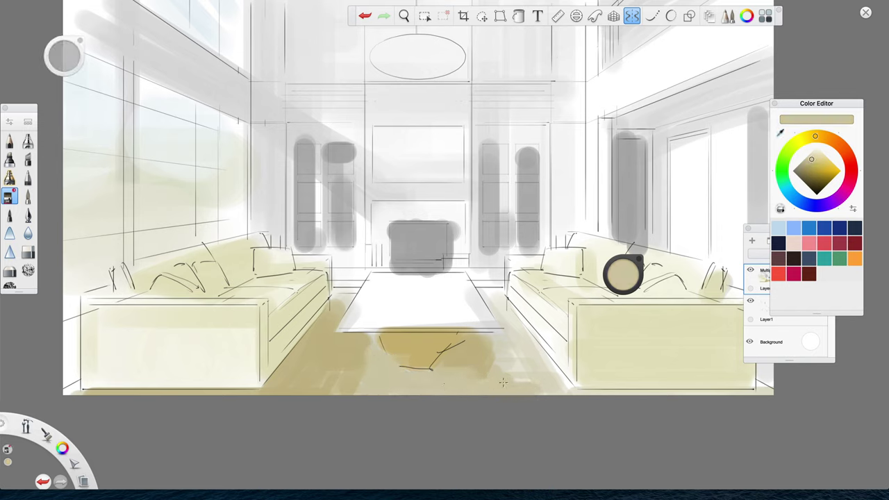
alt+click(526, 355)
drag(499, 364, 504, 350)
alt+click(490, 375)
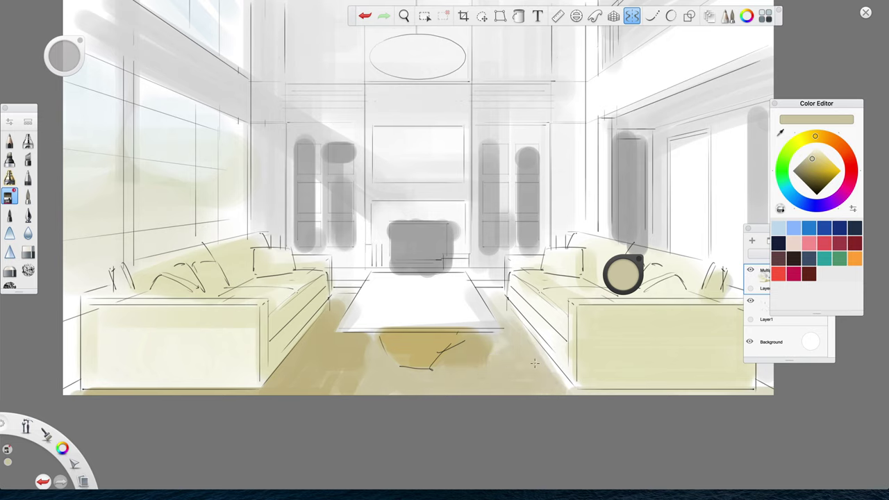
Sample the right sofa's cream, shift it to a darker greyish beige and paint the sofa's far and middle cushions.
alt+click(563, 296)
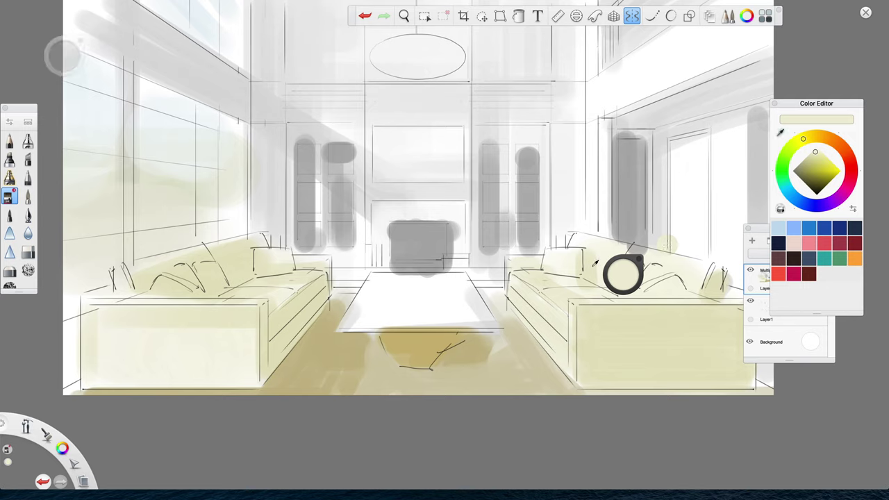
click(814, 138)
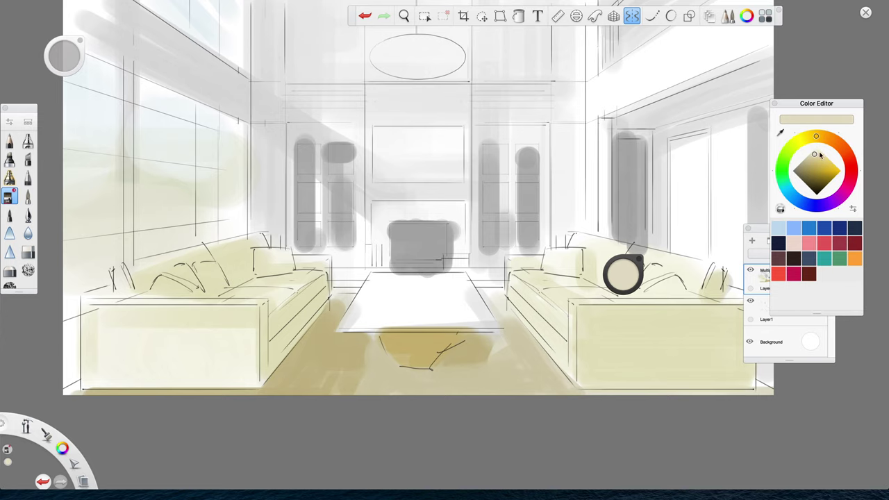
click(556, 262)
key(space)
drag(478, 321, 397, 318)
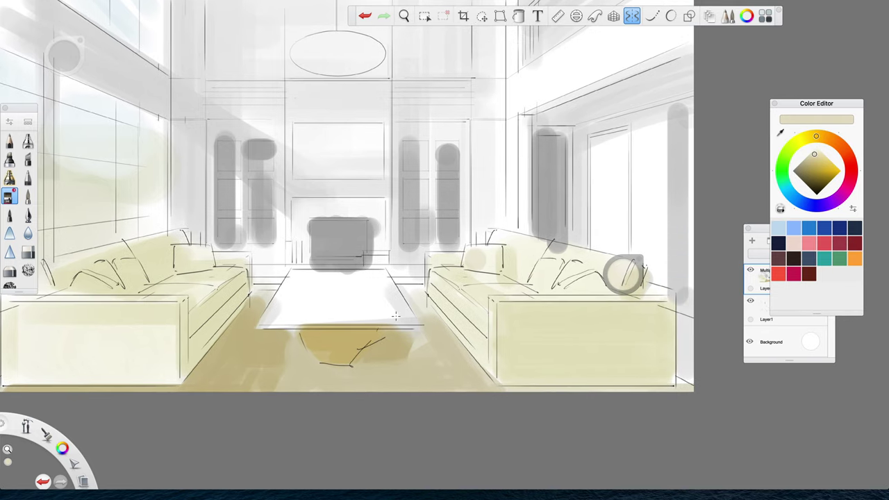
drag(812, 157, 809, 158)
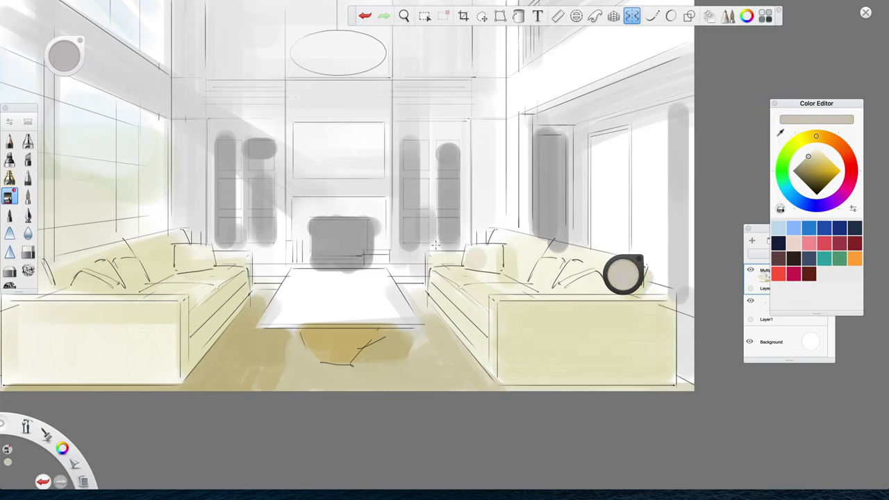
mouse_move(476, 252)
mouse_down()
mouse_move(466, 259)
mouse_move(496, 247)
mouse_move(479, 270)
mouse_move(492, 261)
mouse_up()
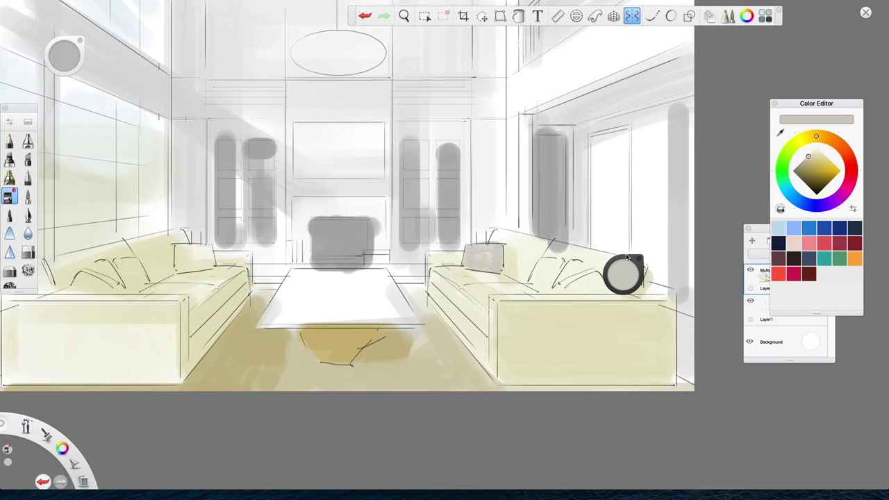
mouse_move(541, 265)
mouse_down()
mouse_move(562, 262)
mouse_move(539, 284)
mouse_up()
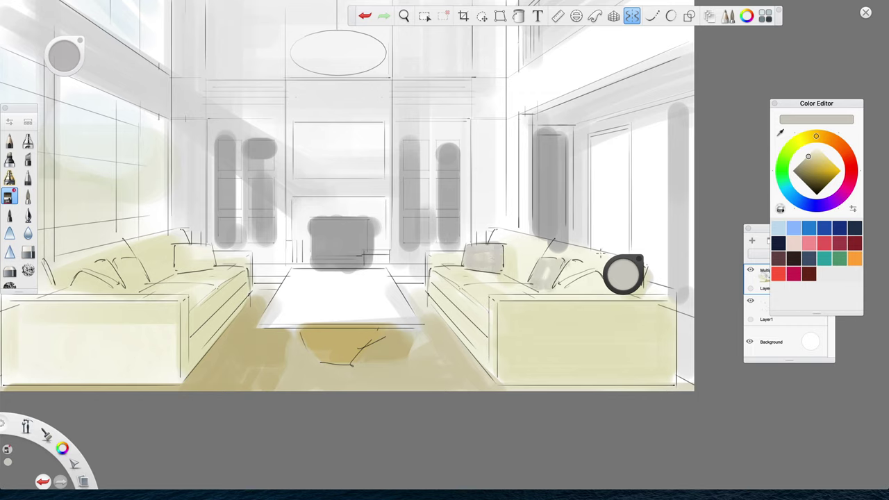
Warm and darken the greyish beige slightly and paint the cushions on the left sofa.
drag(818, 140, 823, 136)
click(808, 161)
mouse_move(199, 250)
mouse_down()
mouse_move(180, 264)
mouse_move(208, 260)
mouse_move(186, 249)
mouse_up()
mouse_move(125, 263)
mouse_down()
mouse_move(132, 287)
mouse_move(141, 270)
mouse_up()
key(space)
drag(248, 370, 385, 373)
mouse_move(210, 263)
mouse_down()
mouse_move(195, 275)
mouse_move(236, 268)
mouse_up()
Paint the right sofa's near cushion with the same warm greyish beige.
key(space)
drag(466, 374, 367, 374)
key(space)
mouse_move(464, 332)
mouse_down()
mouse_move(418, 331)
mouse_move(354, 296)
mouse_up()
mouse_move(473, 237)
mouse_down()
mouse_move(510, 225)
mouse_move(517, 241)
mouse_up()
Sample white from the coffee table and trim the grey overspill along the fireplace opening's lower and left edges.
key(space)
drag(296, 400, 414, 395)
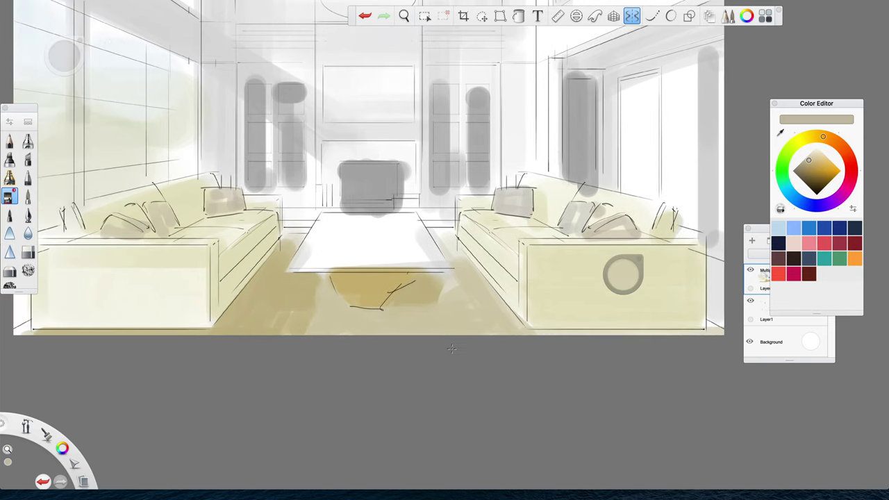
alt+click(360, 220)
drag(333, 218, 411, 205)
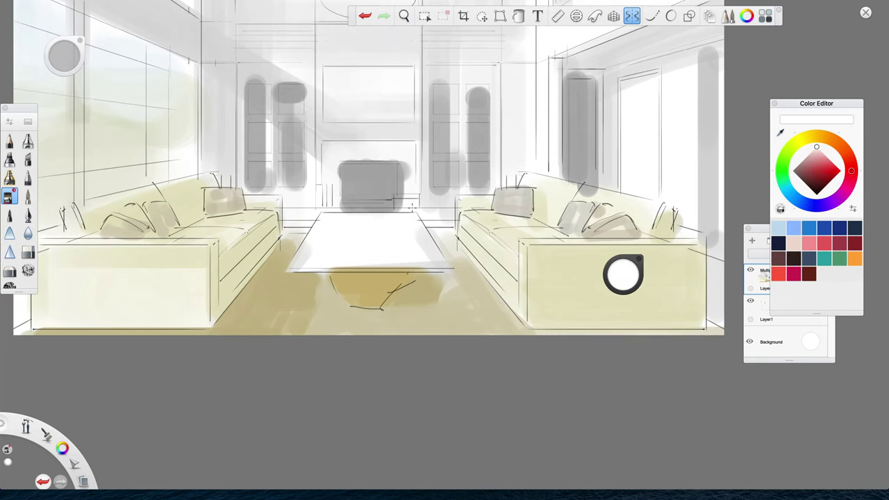
alt+click(334, 166)
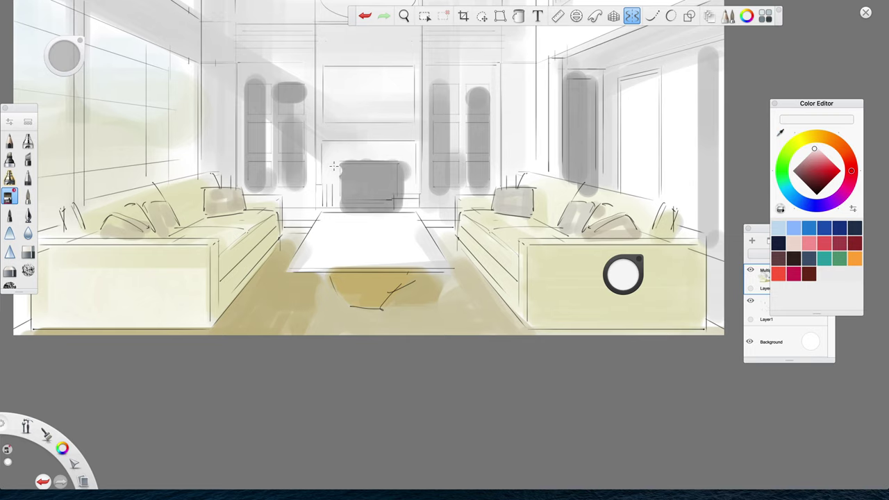
Sample the wall's light grey and paint the left cabinet's frame and crossbars over its dark panes.
drag(305, 373, 376, 434)
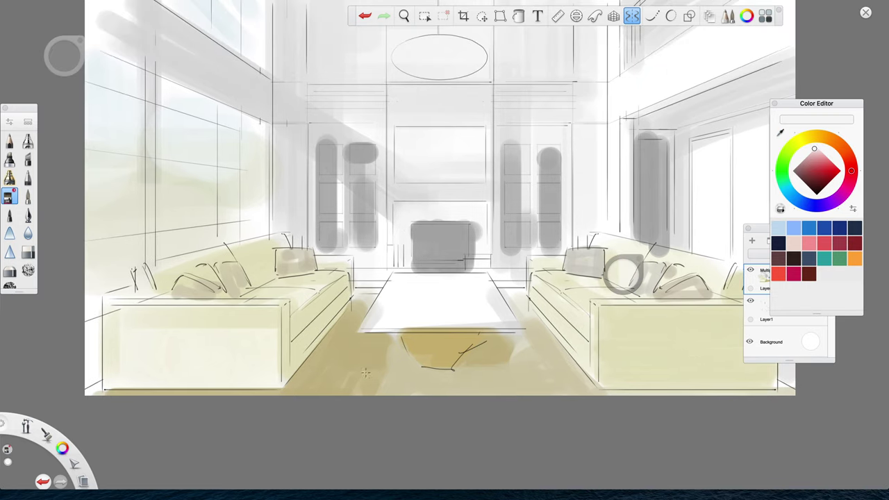
alt+click(329, 128)
drag(317, 141, 356, 142)
drag(313, 184, 315, 231)
drag(316, 148, 315, 239)
drag(318, 181, 361, 178)
drag(346, 143, 344, 229)
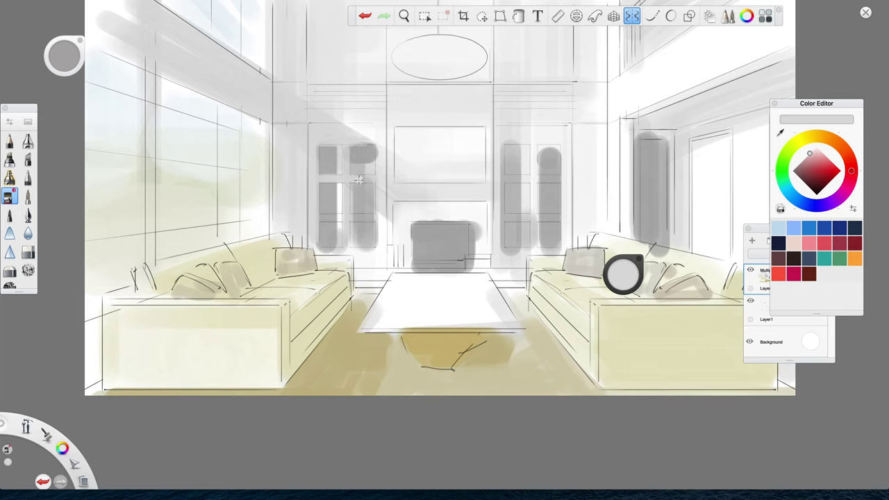
drag(316, 215, 370, 215)
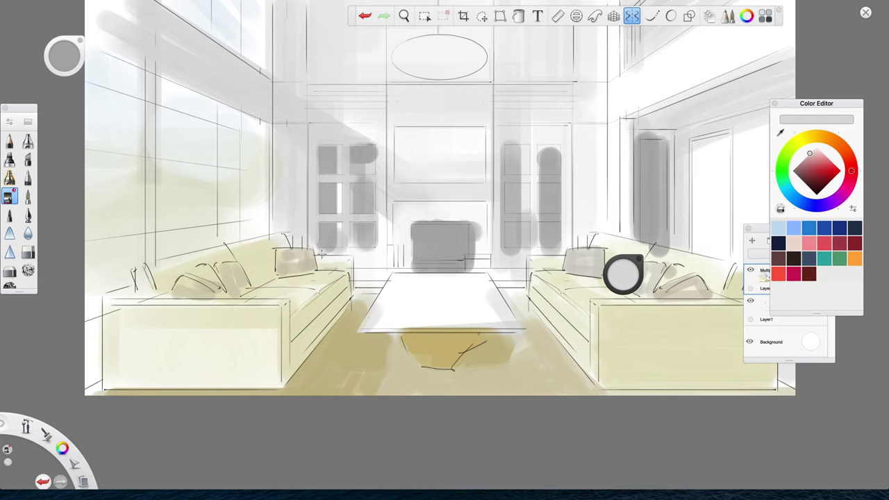
Sample near-white and brighten the wall strips on both sides of the left cabinet, cutting a highlight into its upper pane.
alt+click(385, 220)
drag(382, 245, 382, 182)
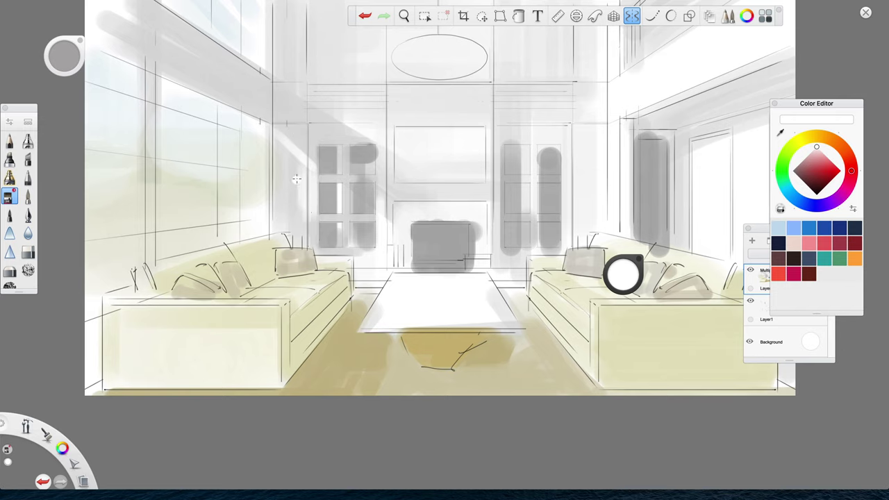
drag(300, 159, 288, 222)
drag(278, 141, 277, 219)
drag(289, 158, 292, 210)
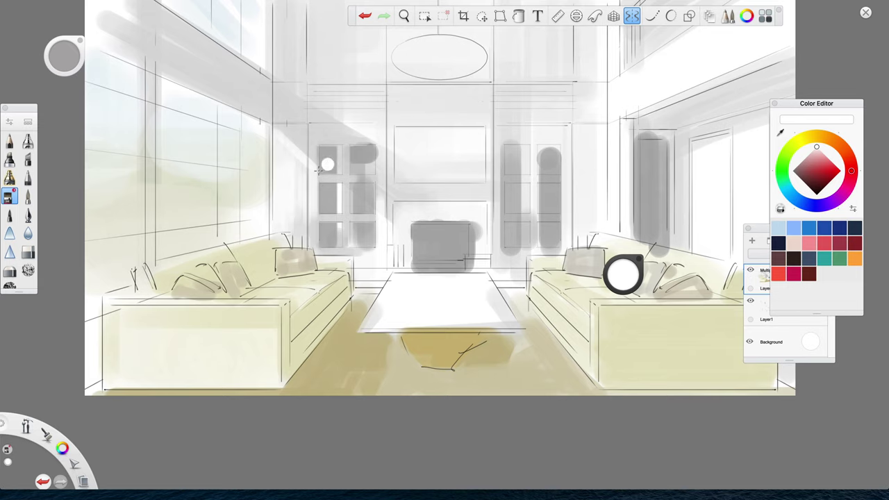
drag(314, 152, 318, 167)
Sample near-white beside the fireplace and clean up the right and upper edges of its dark opening.
alt+click(480, 248)
drag(473, 221, 472, 260)
mouse_move(474, 220)
mouse_down()
mouse_move(475, 259)
mouse_move(479, 240)
mouse_up()
drag(419, 213, 460, 213)
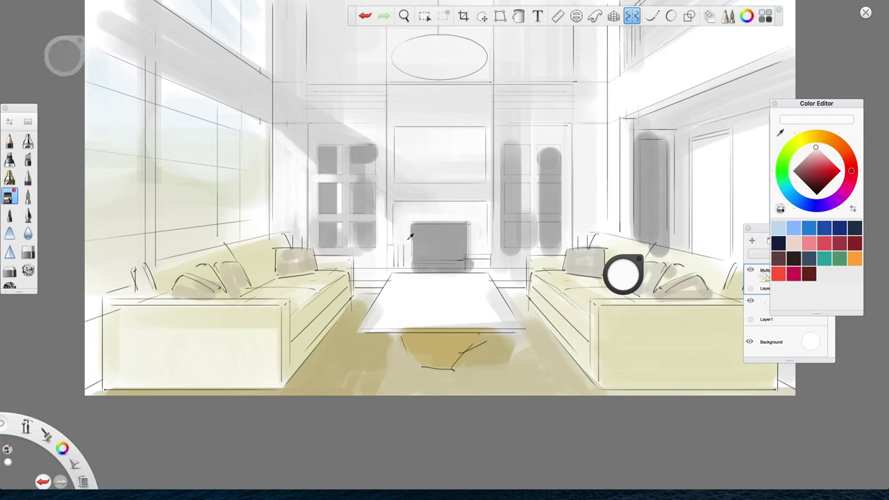
Sample light grey and shade the fireplace surround above the opening and the strip beside it.
alt+click(394, 203)
drag(380, 212, 382, 183)
mouse_move(406, 226)
mouse_down()
mouse_move(408, 207)
mouse_move(464, 217)
mouse_up()
mouse_move(399, 211)
mouse_down()
mouse_move(478, 210)
mouse_move(464, 203)
mouse_up()
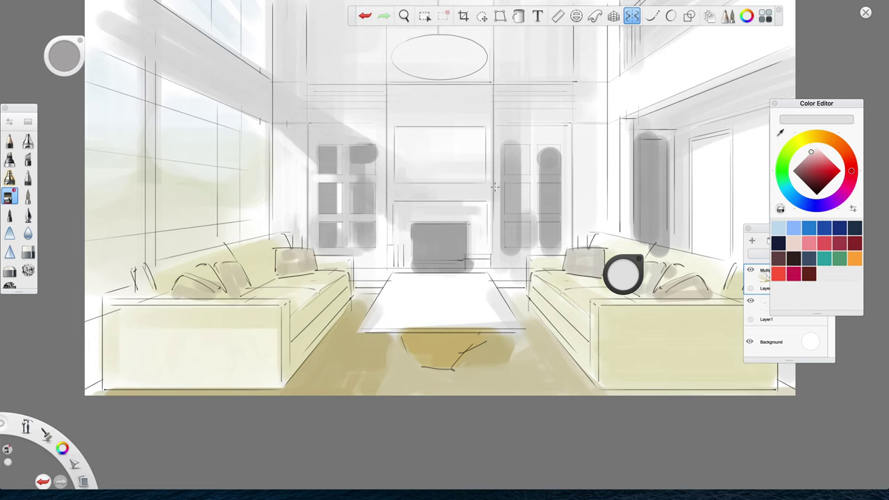
Sample light greys from the wall and paint the right cabinet's frame and crossbars, trimming the edges of its dark panes.
alt+click(383, 163)
alt+click(501, 147)
drag(498, 140, 495, 250)
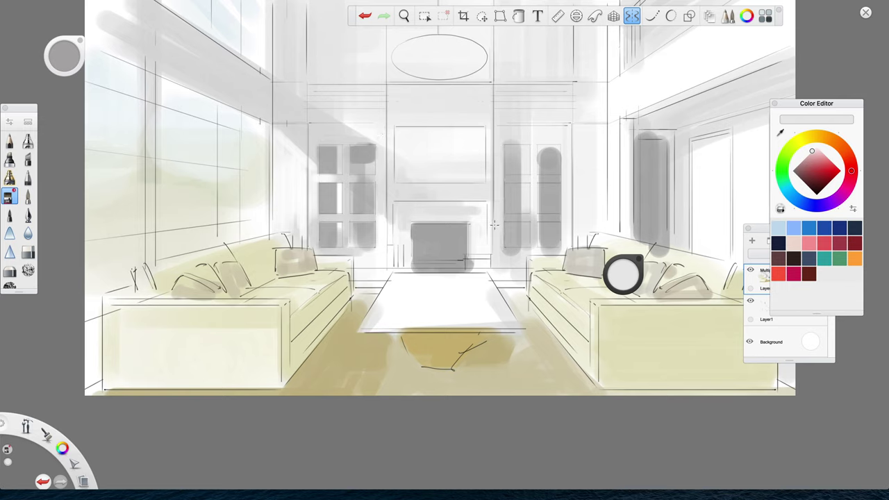
mouse_move(501, 180)
mouse_down()
mouse_move(560, 179)
mouse_move(539, 177)
mouse_up()
alt+click(527, 137)
drag(504, 140, 560, 139)
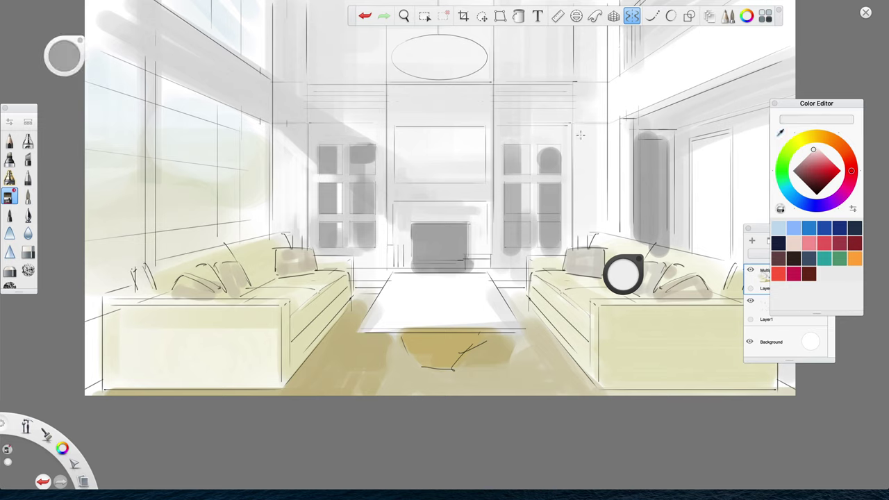
alt+click(501, 216)
mouse_move(501, 217)
mouse_down()
mouse_move(576, 216)
mouse_move(523, 217)
mouse_move(564, 216)
mouse_up()
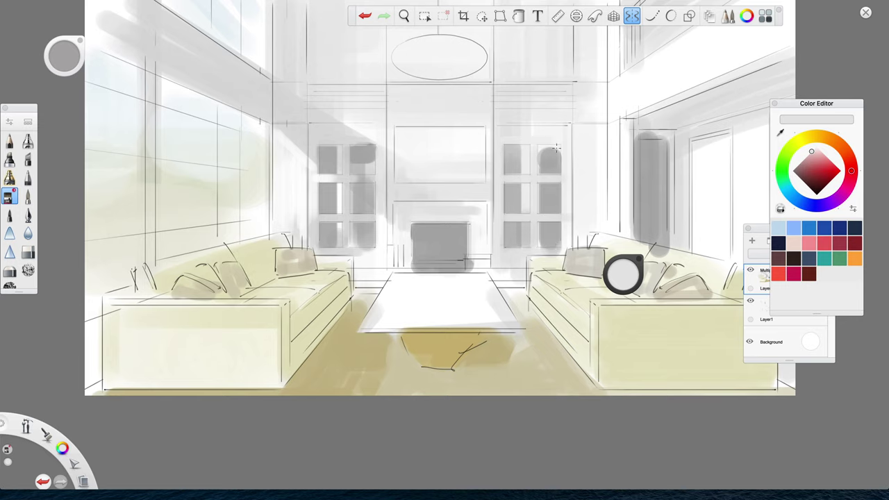
mouse_move(564, 144)
mouse_down()
mouse_move(565, 231)
mouse_move(571, 166)
mouse_up()
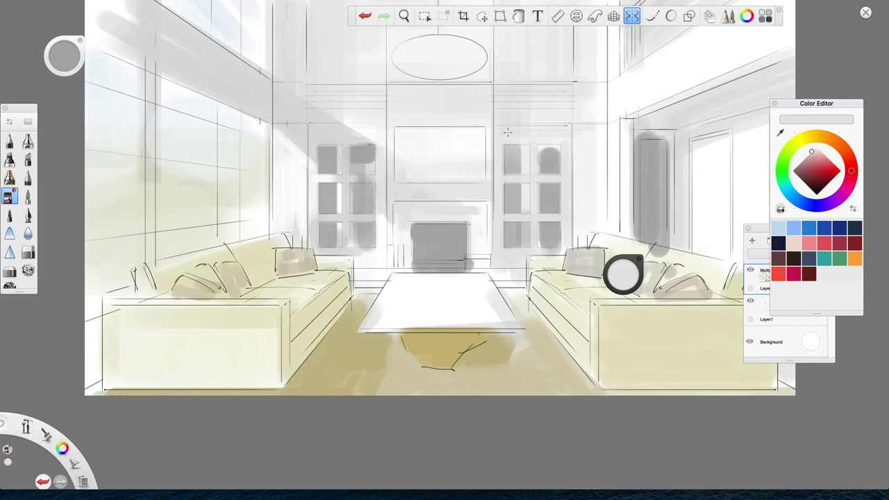
Darken the brush colour to mid grey and paint a narrow vertical shadow strip along the wall edge beside the right cabinet.
drag(622, 291, 623, 275)
drag(496, 259, 499, 67)
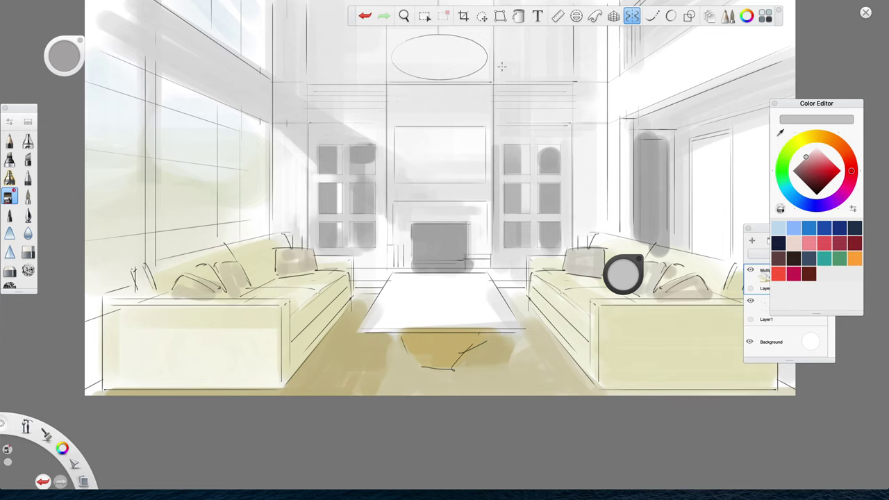
drag(495, 139, 497, 27)
key(space)
Shade the wall above the cabinets and around the fireplace with soft grey strokes.
mouse_move(504, 87)
mouse_down()
mouse_move(498, 136)
mouse_move(594, 136)
mouse_up()
drag(496, 177, 583, 175)
drag(296, 177, 392, 172)
mouse_move(387, 138)
mouse_down()
mouse_move(484, 138)
mouse_move(479, 146)
mouse_up()
key(space)
drag(456, 286, 383, 319)
drag(541, 149, 543, 82)
scroll(623, 274, left, 5)
scroll(622, 274, down, 4)
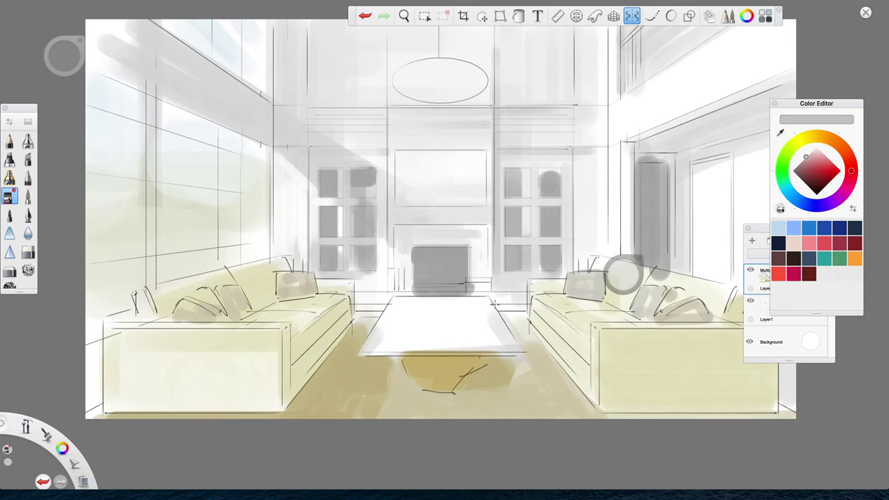
Sample the sofa's pale yellow-green and reposition the colour and layer panels so the layer controls are uncovered.
alt+click(623, 276)
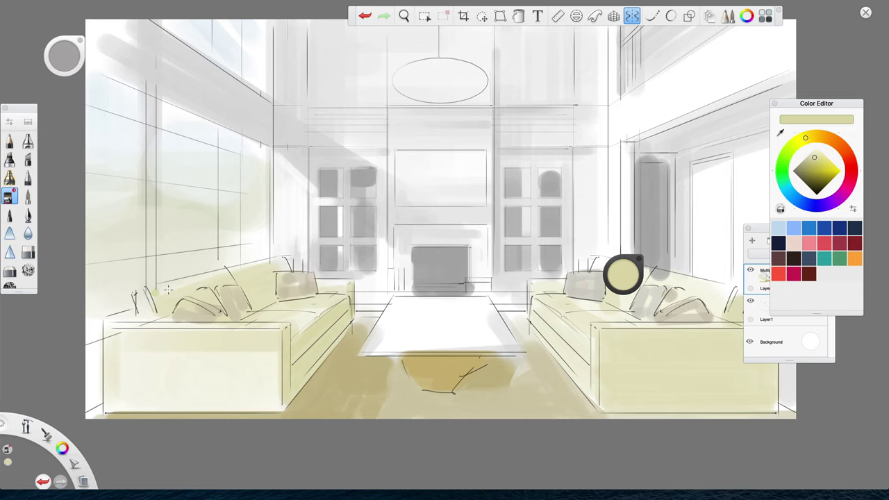
key(space)
drag(299, 412, 302, 434)
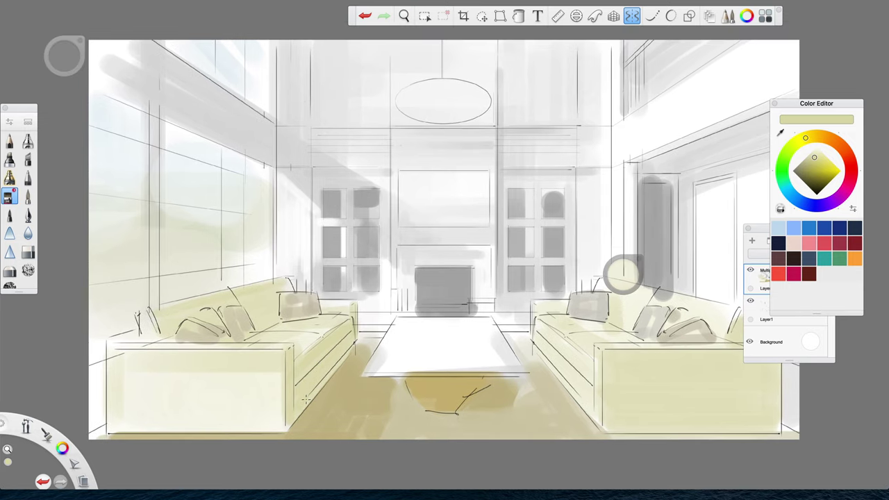
drag(305, 399, 306, 398)
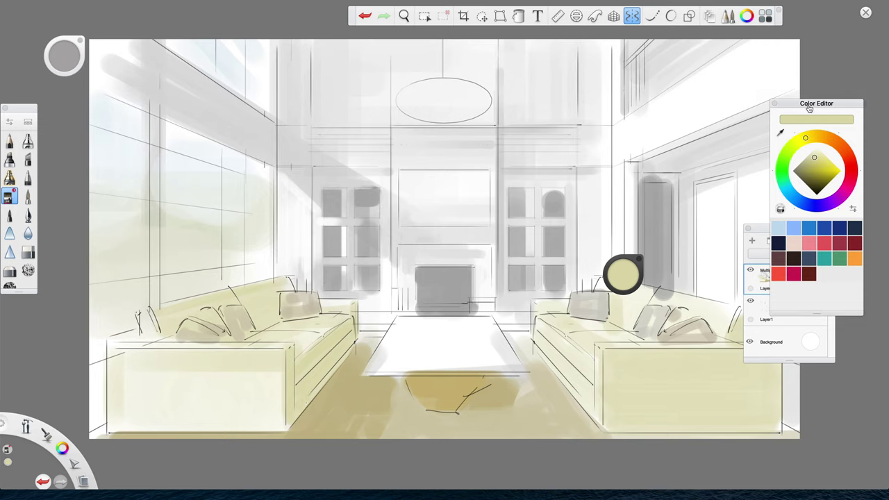
drag(802, 103, 833, 100)
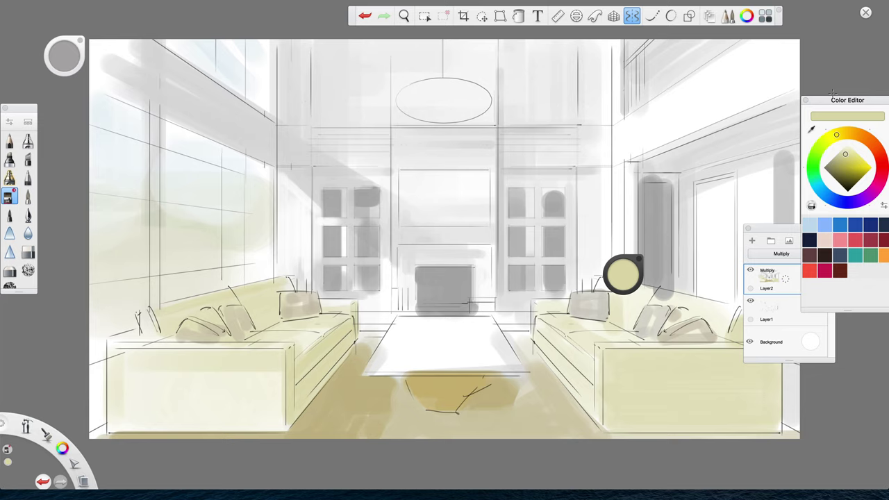
drag(767, 229, 732, 228)
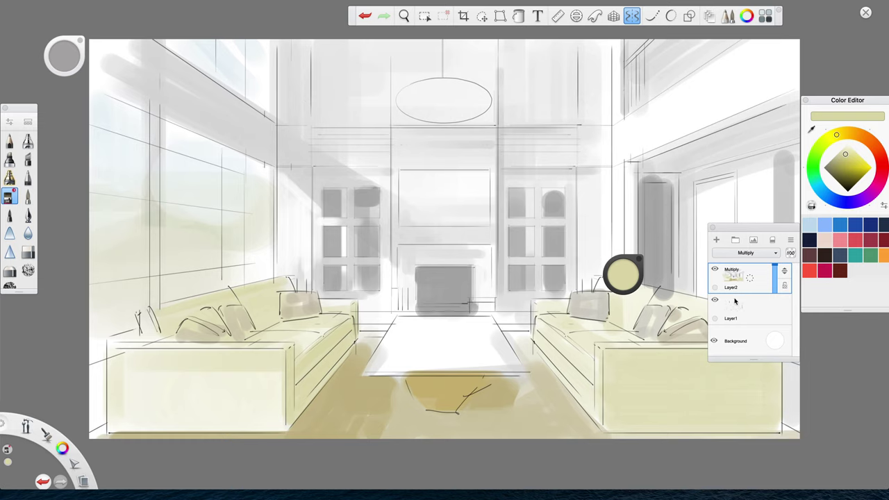
Lower the opacity of the Multiply layer Layer2 to about 53% and fade the line sketch on Layer1 to roughly half.
click(714, 268)
click(714, 269)
drag(774, 269, 775, 279)
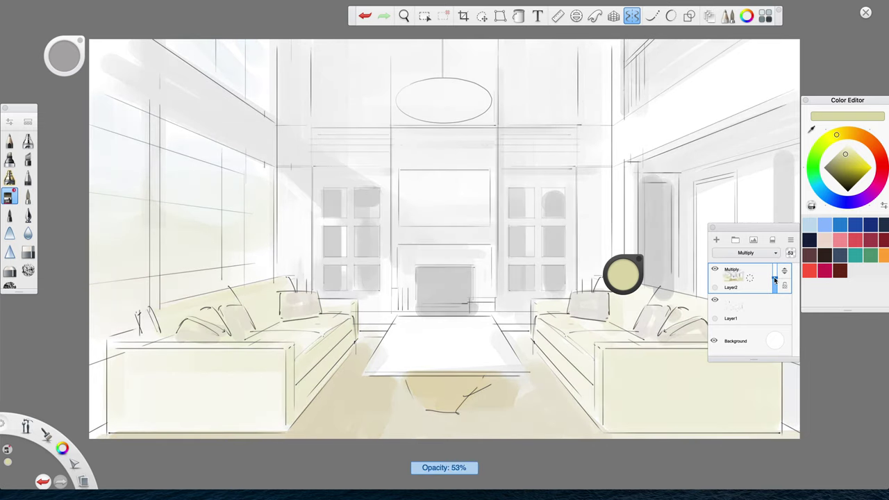
click(766, 312)
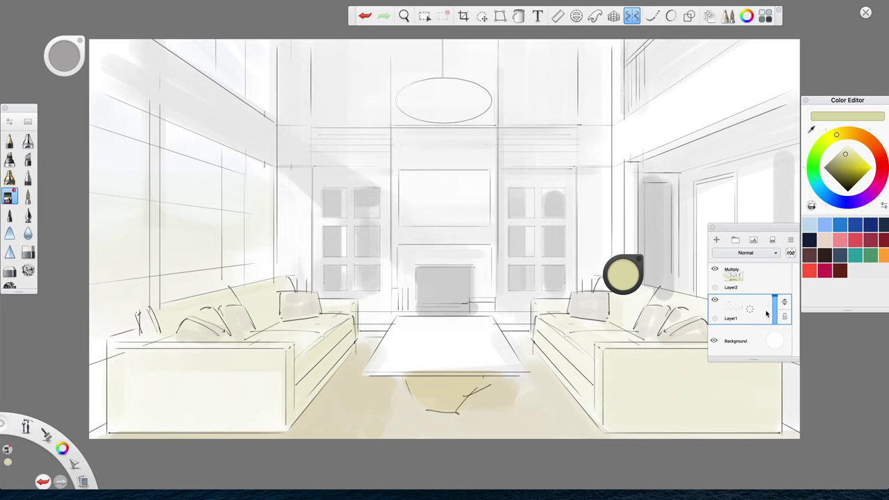
drag(768, 304, 753, 309)
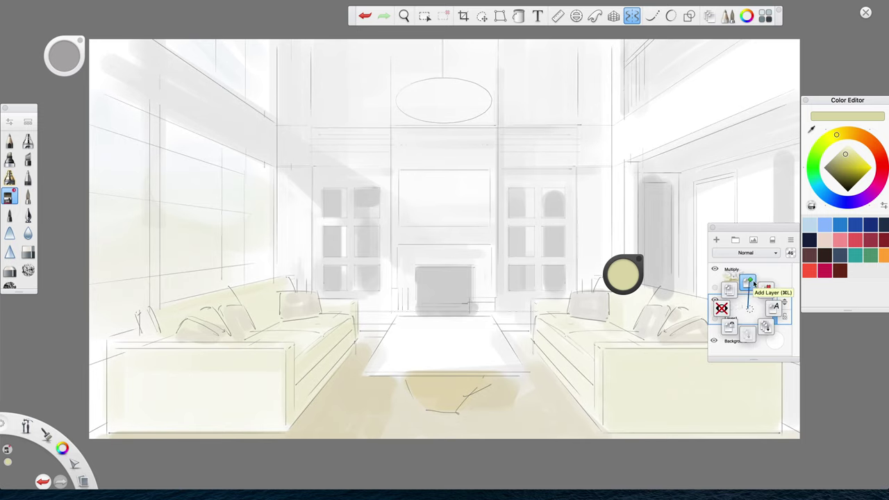
Add a new layer above Layer1 and name it "refined drawing".
click(748, 281)
click(750, 313)
click(775, 306)
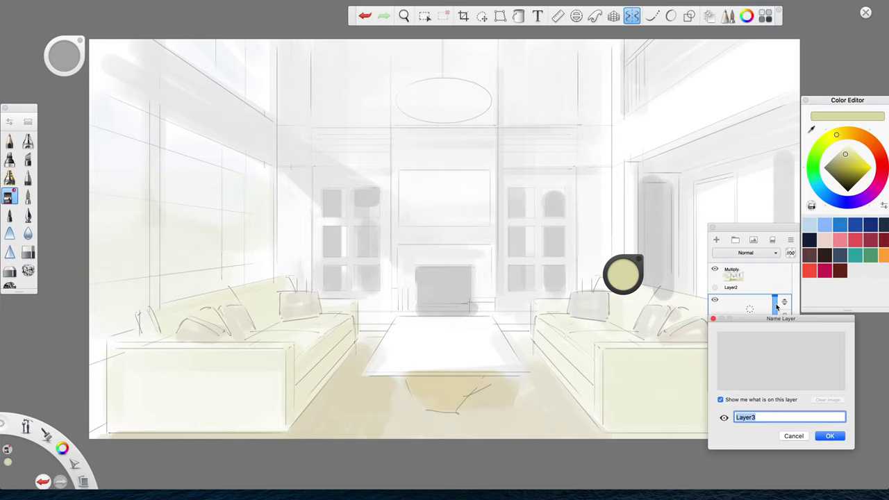
text(refined drawing)
key(Return)
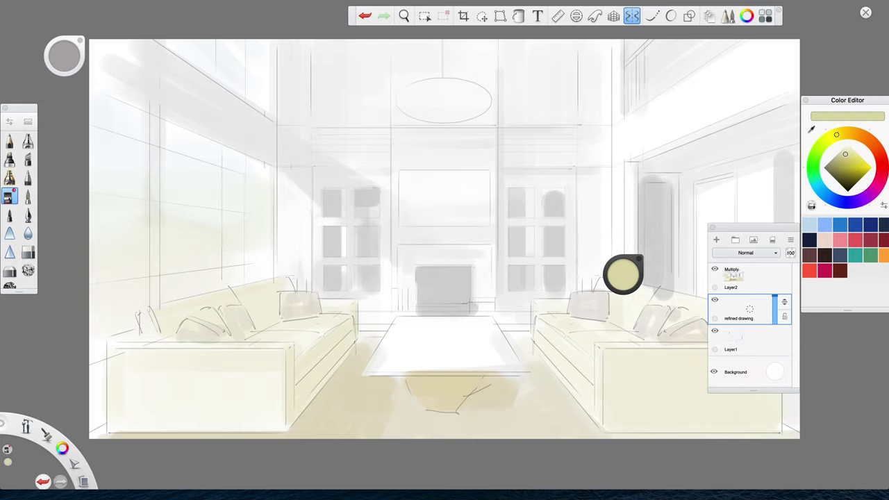
Choose the pencil with black and draw a clean double-lined frame around the rectangular panel above the fireplace.
click(9, 141)
drag(62, 448, 59, 415)
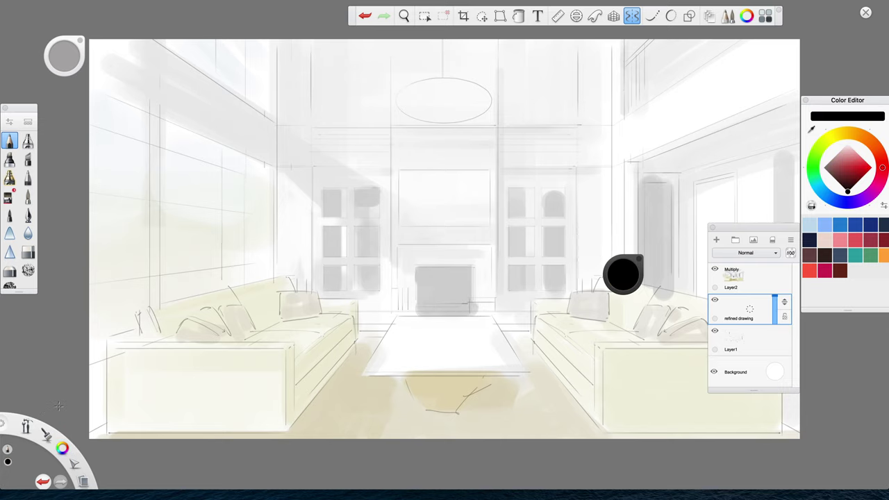
drag(399, 170, 399, 223)
key(ctrl+z)
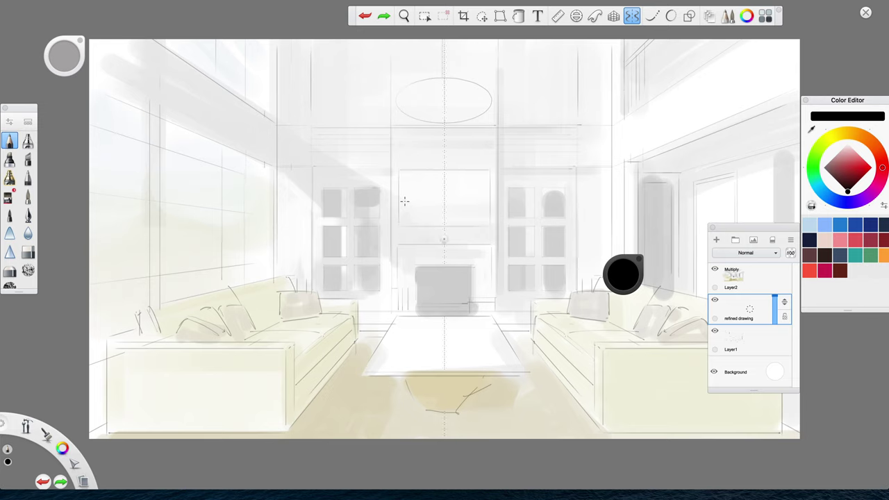
drag(398, 175, 398, 226)
drag(400, 170, 484, 171)
mouse_move(400, 172)
mouse_down()
mouse_move(399, 226)
mouse_move(483, 221)
mouse_up()
key(super+z)
drag(401, 223, 479, 223)
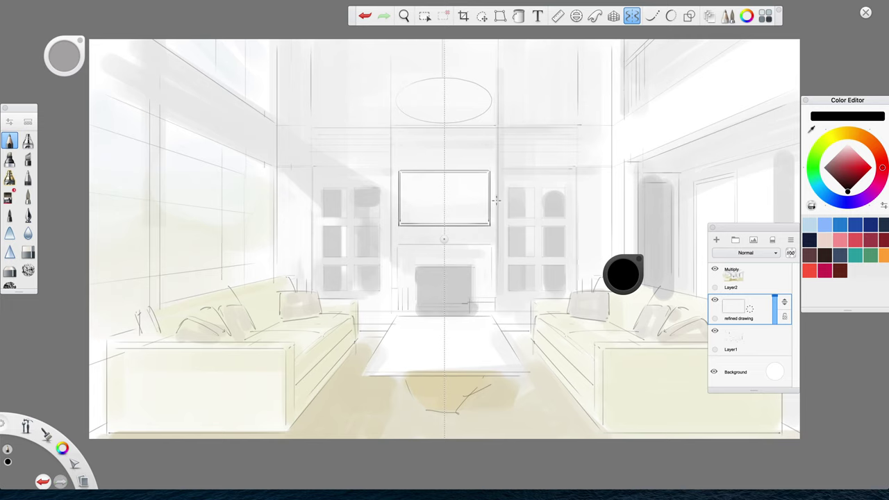
Ink the fireplace mantel and surround, and outline the top and sides of the dark firebox opening.
drag(397, 245, 444, 244)
drag(394, 246, 393, 285)
drag(395, 245, 487, 244)
drag(398, 246, 479, 243)
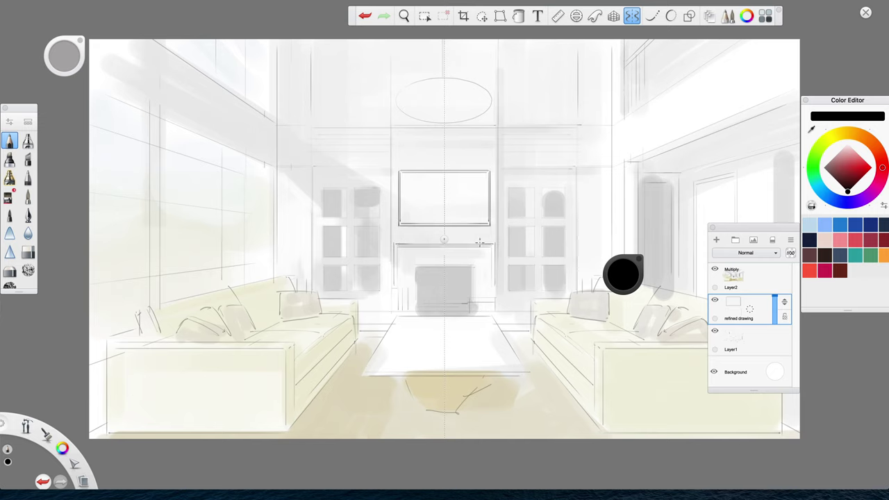
key(super+z)
mouse_move(396, 245)
mouse_down()
mouse_move(396, 286)
mouse_move(475, 267)
mouse_move(474, 292)
mouse_up()
drag(414, 271, 416, 311)
drag(472, 267, 473, 311)
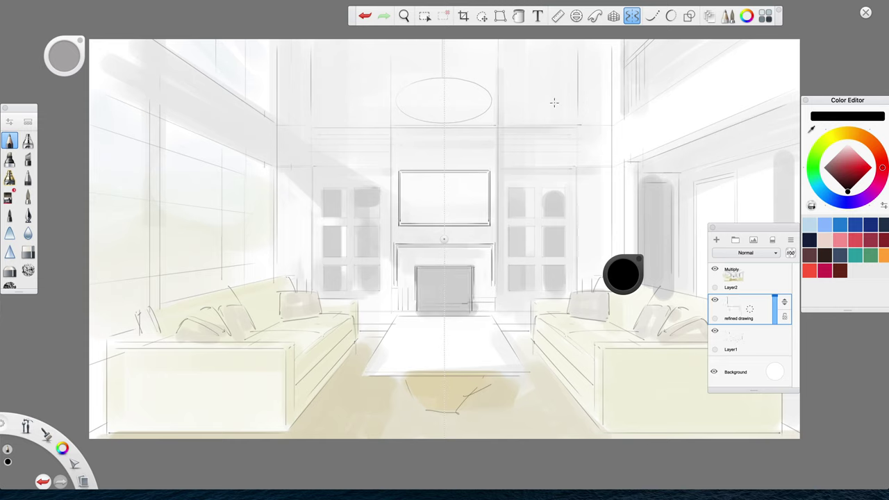
Draw the moulding lines across the top of the chimney breast and its two vertical side edges.
drag(394, 146, 485, 144)
drag(391, 144, 492, 144)
drag(390, 137, 490, 137)
drag(391, 135, 494, 137)
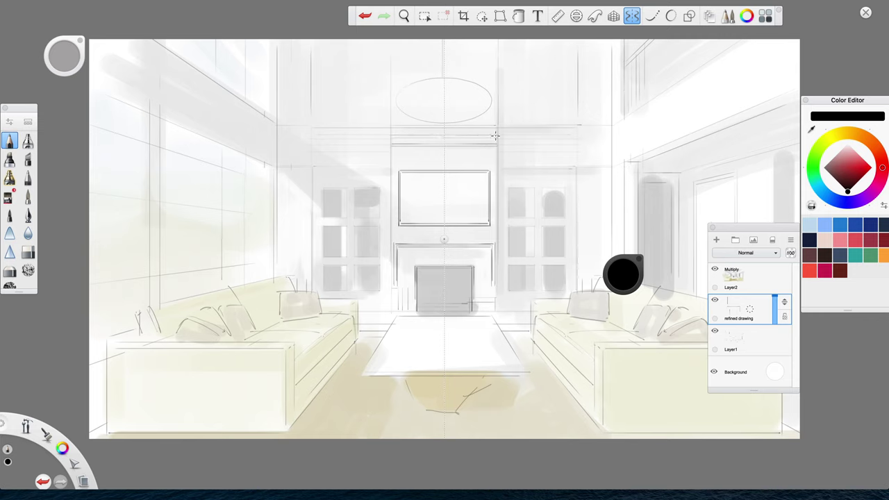
drag(397, 126, 497, 127)
drag(393, 125, 494, 123)
drag(390, 127, 390, 136)
drag(391, 148, 390, 282)
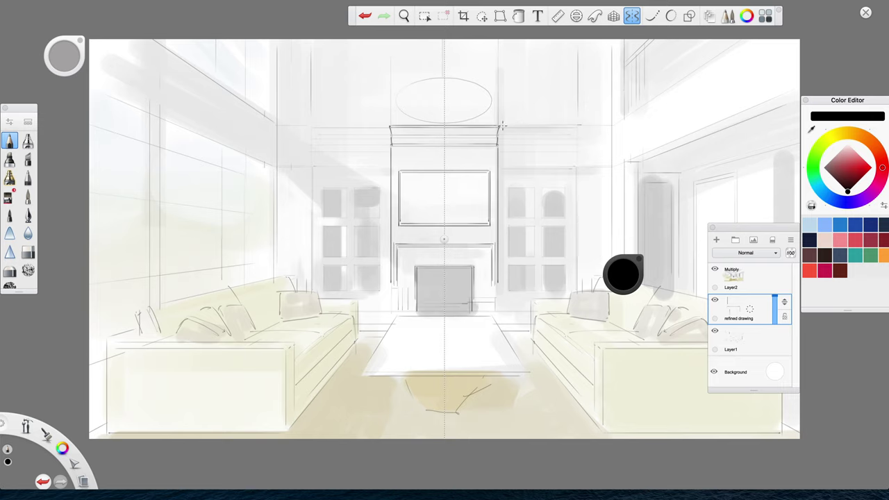
Extend the horizontal moulding lines across the walls beside the chimney breast and draw the cabinets' top line and outer edges.
drag(502, 126, 587, 125)
drag(502, 125, 608, 126)
drag(501, 137, 609, 137)
drag(503, 136, 612, 136)
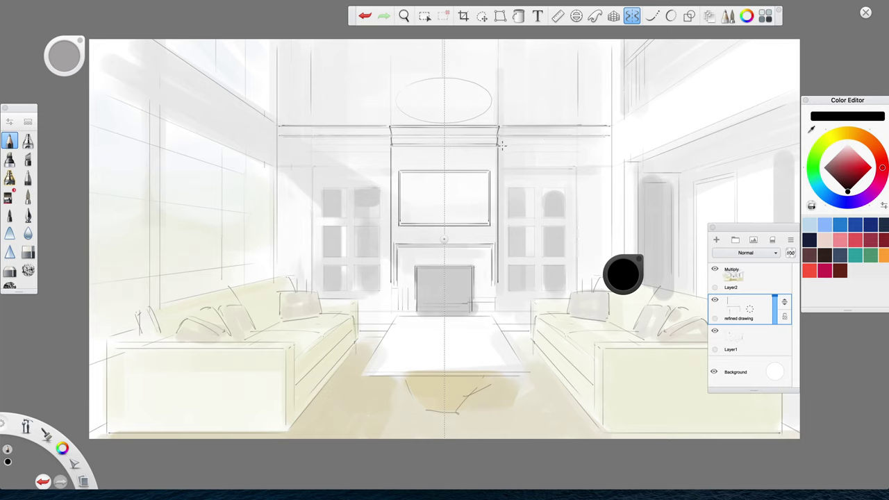
drag(498, 143, 611, 144)
drag(502, 146, 605, 147)
drag(502, 167, 611, 167)
mouse_move(533, 168)
mouse_down()
mouse_move(606, 170)
mouse_move(584, 164)
mouse_move(569, 175)
mouse_move(575, 171)
mouse_move(576, 284)
mouse_up()
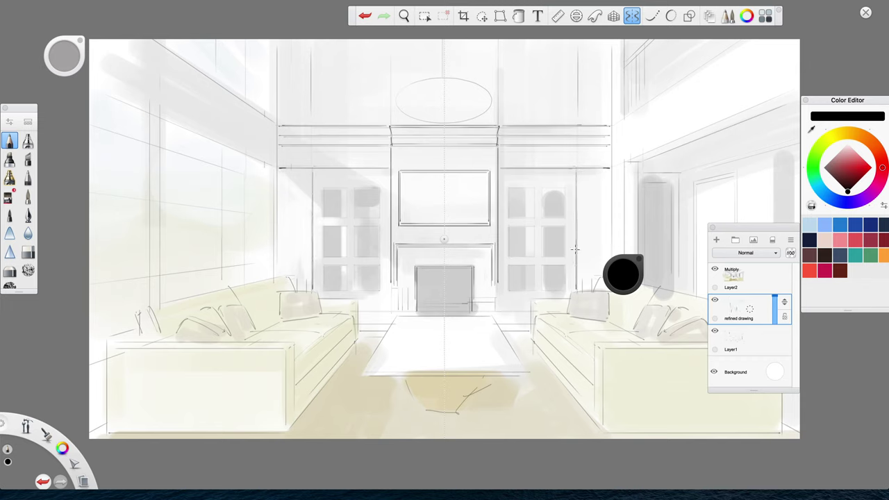
Ink the back wall's vertical corner edges below the moulding and reinforce the trim line above the left cabinet.
key(space)
drag(220, 279, 203, 311)
drag(594, 157, 601, 56)
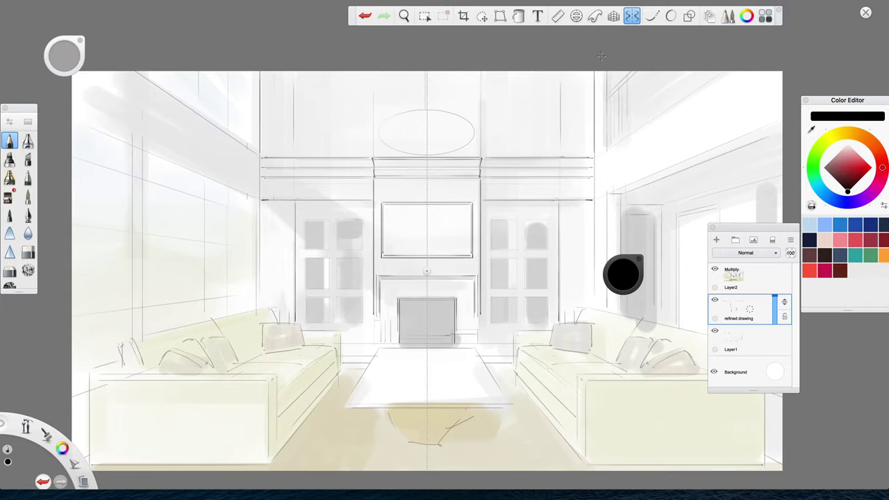
key(space)
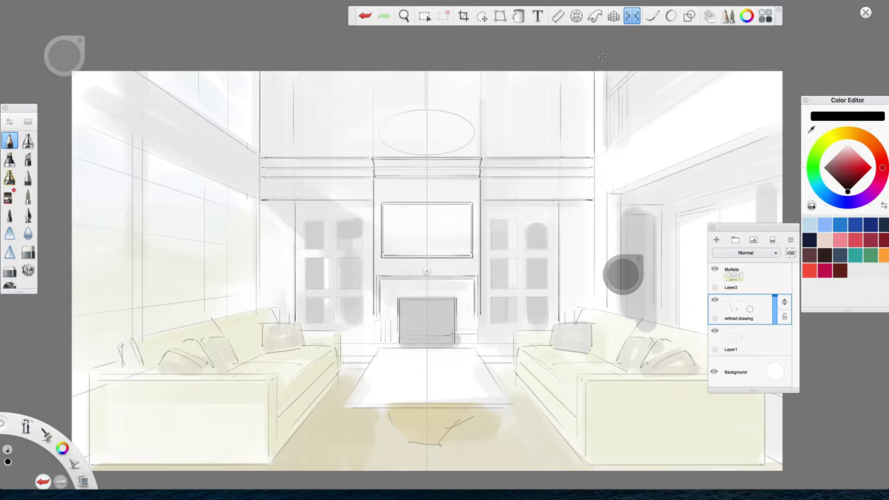
drag(260, 200, 261, 302)
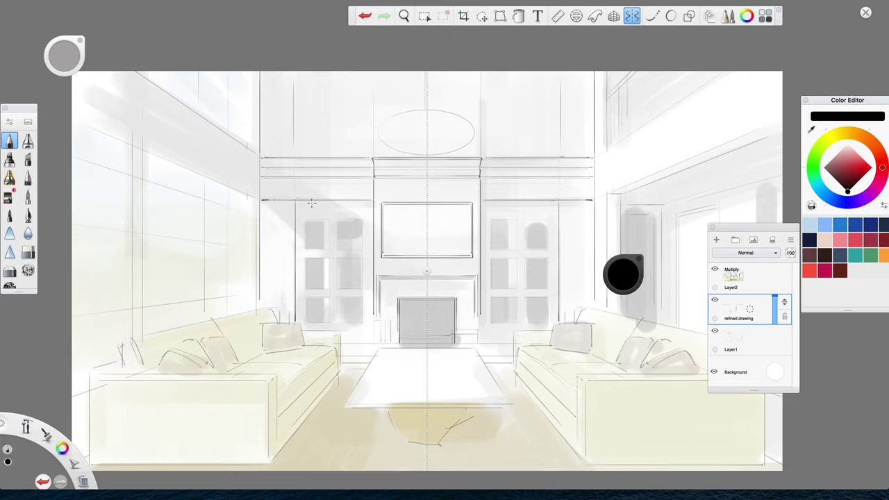
drag(262, 202, 289, 202)
Using the one-point perspective guide, draw the receding trim lines on the side walls and the vertical edge of the right-hand opening.
key(space)
drag(470, 377, 388, 379)
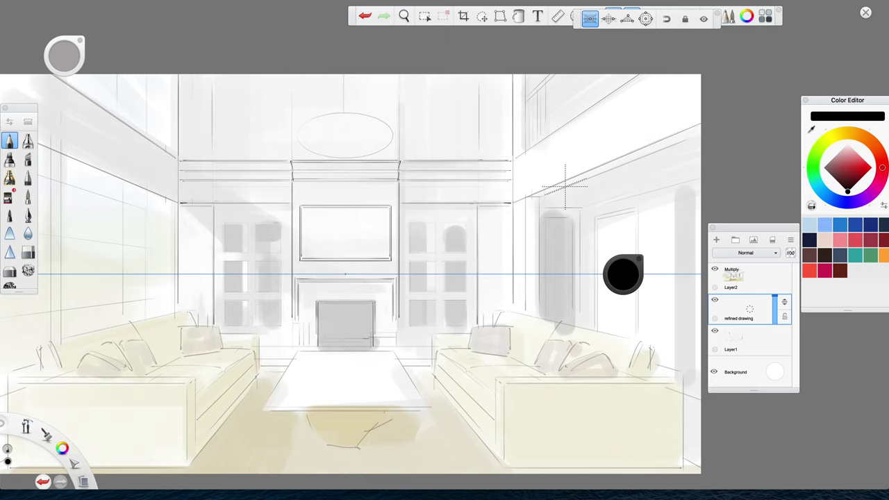
drag(525, 261, 525, 302)
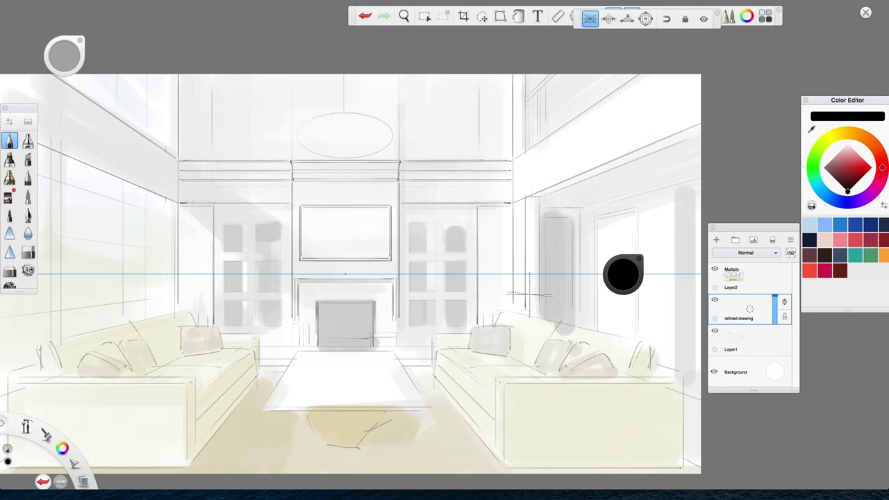
key(space)
drag(387, 336, 437, 343)
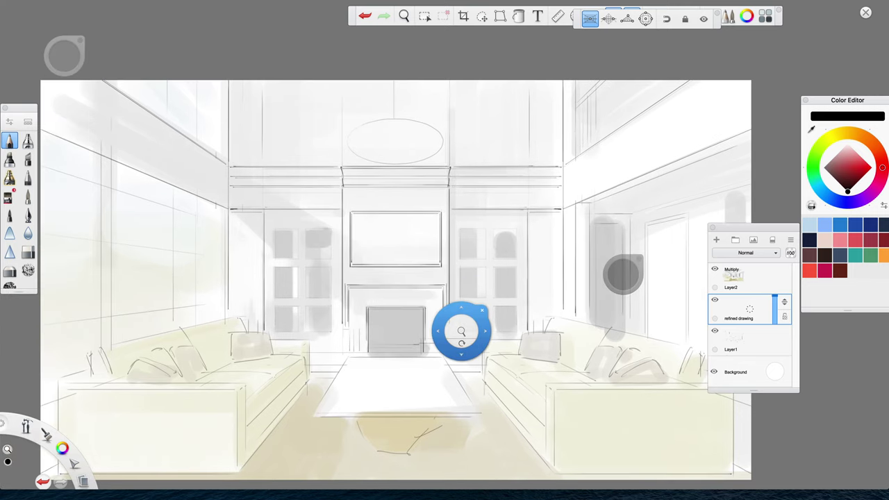
key(p)
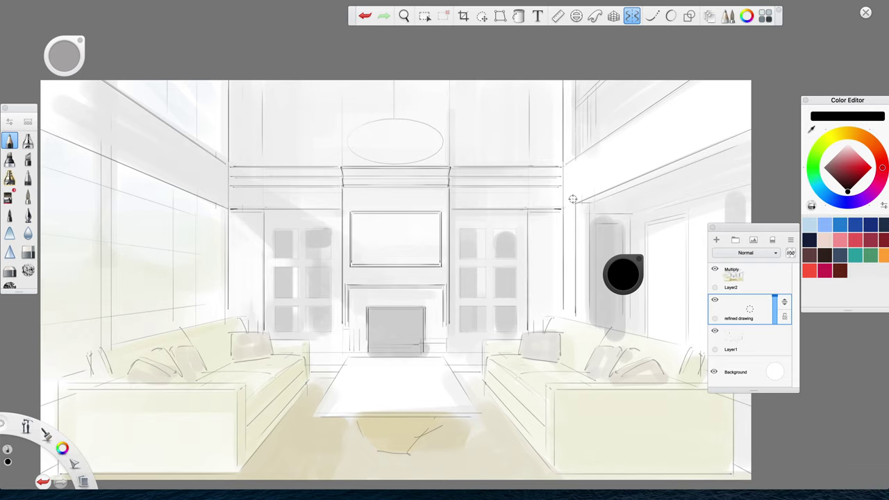
Draw straight top and outer vertical edges around the two cabinets with the perspective guide.
key(space)
drag(500, 243, 496, 231)
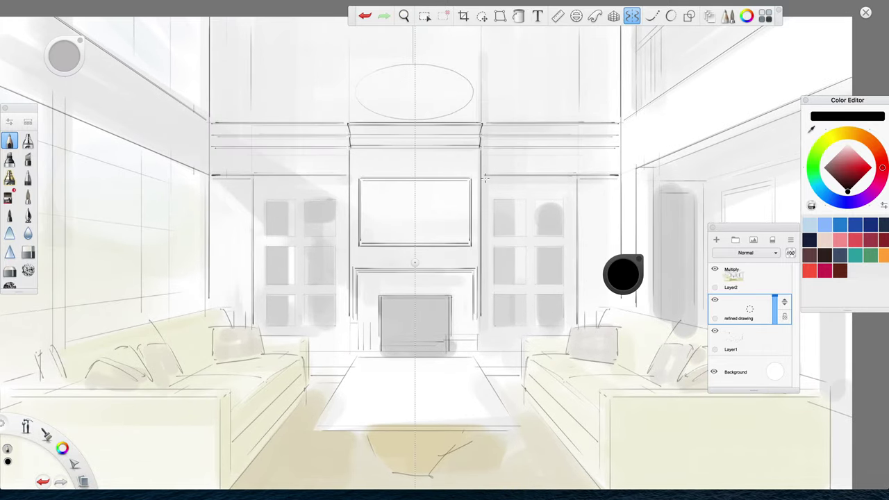
key(p)
mouse_move(483, 177)
mouse_down()
mouse_move(546, 178)
mouse_move(575, 327)
mouse_up()
Outline the upper pane nearest the fireplace in both cabinets with mirrored straight lines.
key(space)
drag(560, 208, 588, 178)
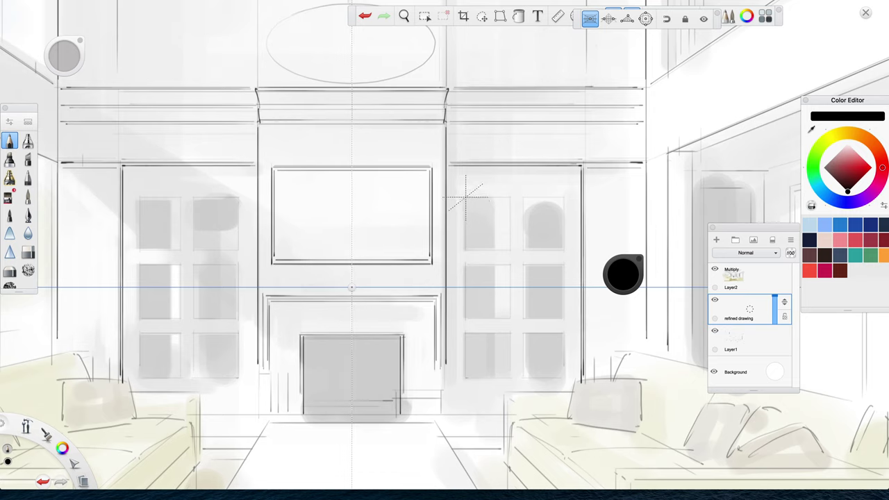
drag(466, 250, 507, 250)
mouse_move(465, 198)
mouse_down()
mouse_move(510, 199)
mouse_move(508, 251)
mouse_up()
mouse_move(463, 199)
mouse_down()
mouse_move(463, 251)
mouse_move(500, 242)
mouse_move(507, 251)
mouse_move(511, 198)
mouse_up()
key(ctrl+z)
Outline the middle and lower panes nearest the fireplace in both cabinets.
drag(465, 267, 465, 318)
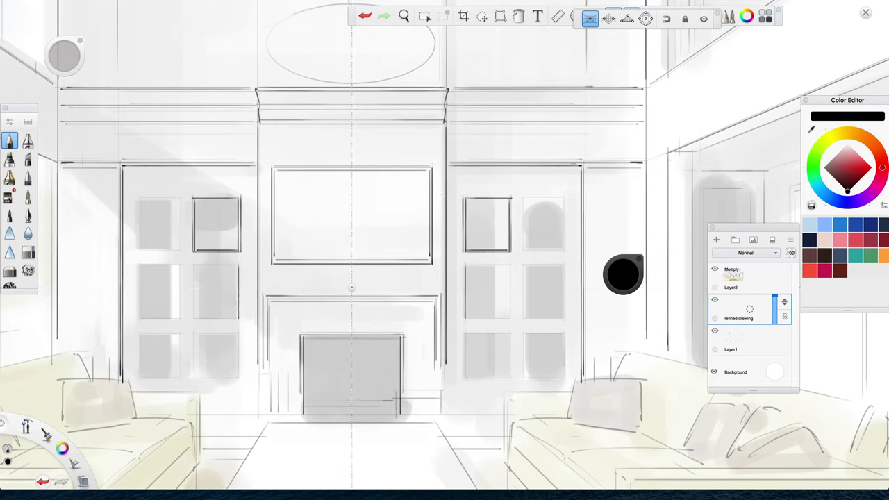
mouse_move(467, 266)
mouse_down()
mouse_move(505, 266)
mouse_move(511, 314)
mouse_up()
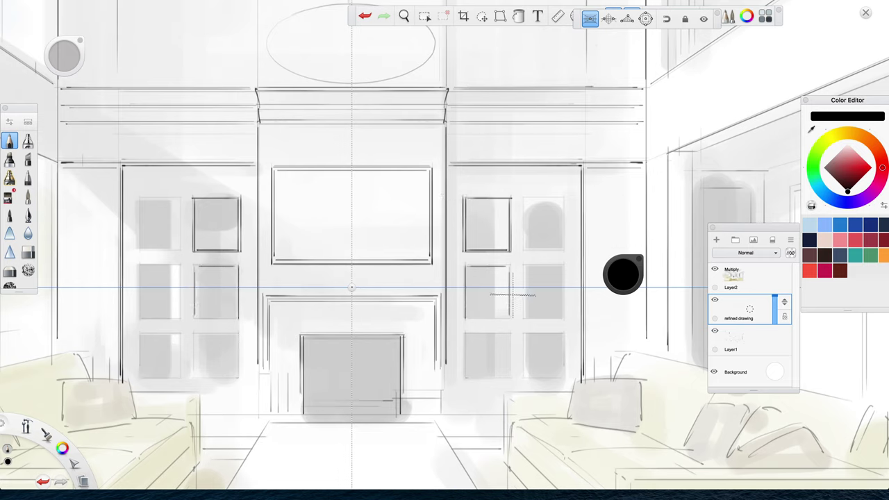
mouse_move(511, 267)
mouse_down()
mouse_move(504, 327)
mouse_move(509, 317)
mouse_up()
key(super+z)
key(ctrl+y)
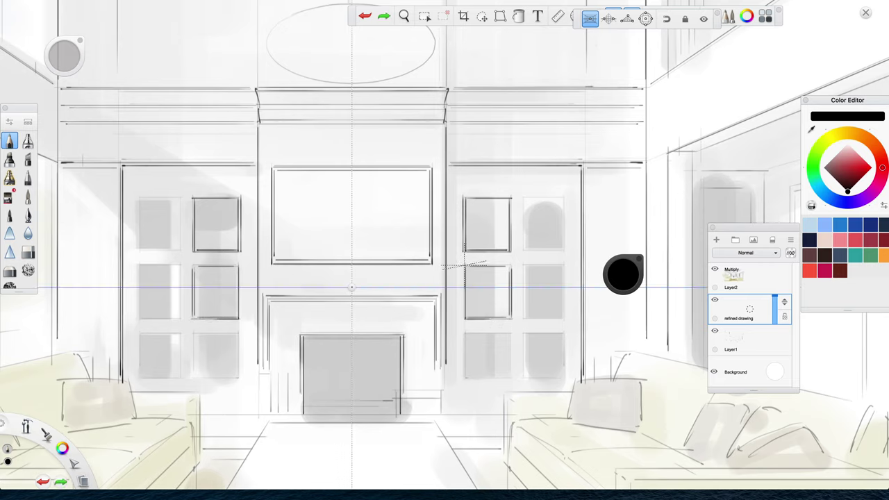
mouse_move(465, 334)
mouse_down()
mouse_move(466, 378)
mouse_move(511, 378)
mouse_up()
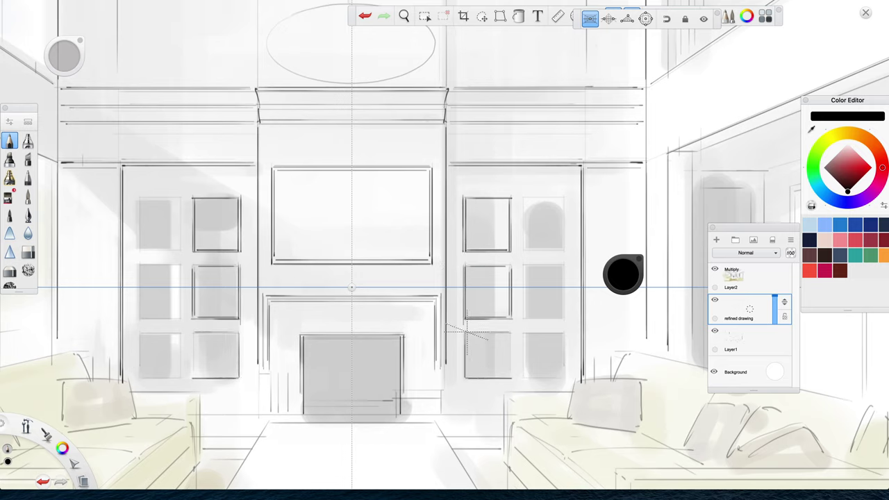
drag(512, 334, 512, 380)
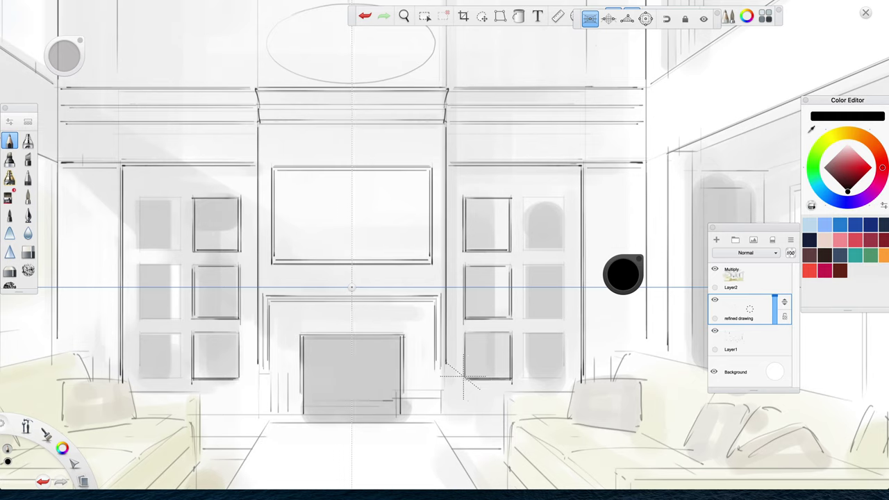
Outline the outer upper pane in both cabinets with mirrored lines and add a horizontal line under the cabinet tops.
mouse_move(464, 330)
mouse_down()
mouse_move(497, 343)
mouse_move(509, 331)
mouse_up()
key(ctrl+z)
mouse_move(523, 198)
mouse_down()
mouse_move(522, 251)
mouse_move(565, 251)
mouse_up()
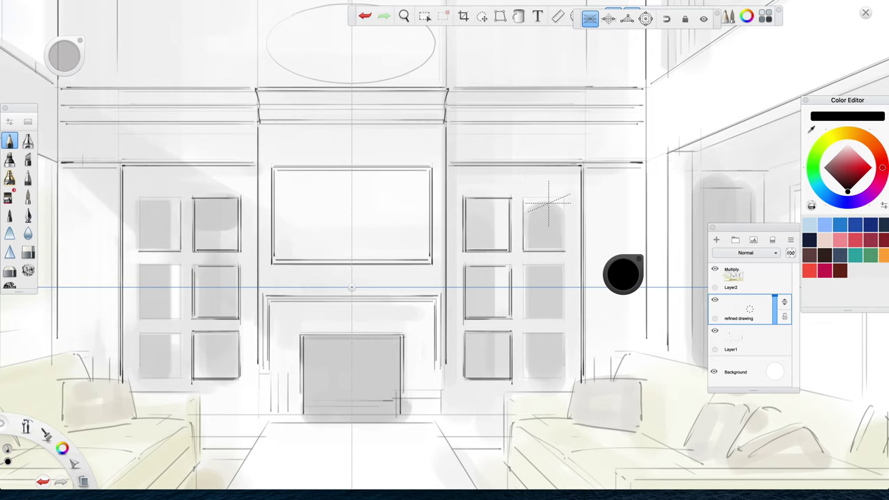
mouse_move(524, 198)
mouse_down()
mouse_move(567, 198)
mouse_move(566, 250)
mouse_up()
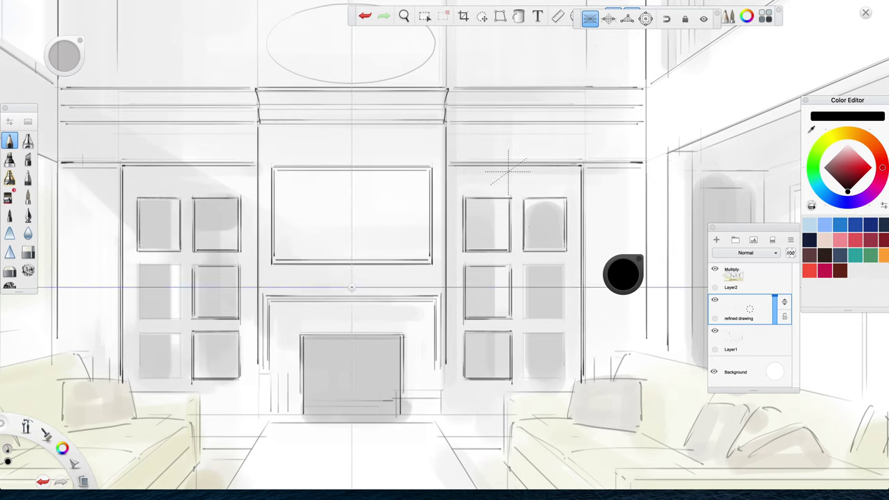
drag(450, 168, 569, 167)
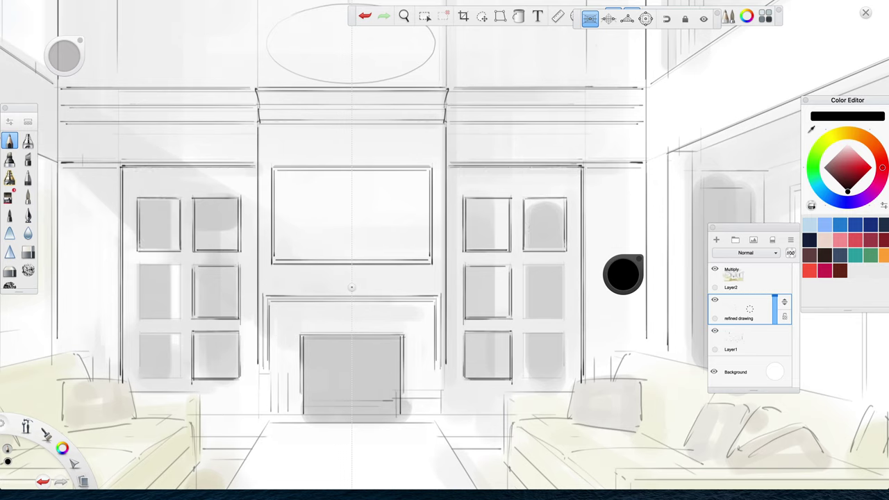
Outline the tall narrow wall panel beside each cabinet and double its vertical edges with mirrored straight lines.
key(space)
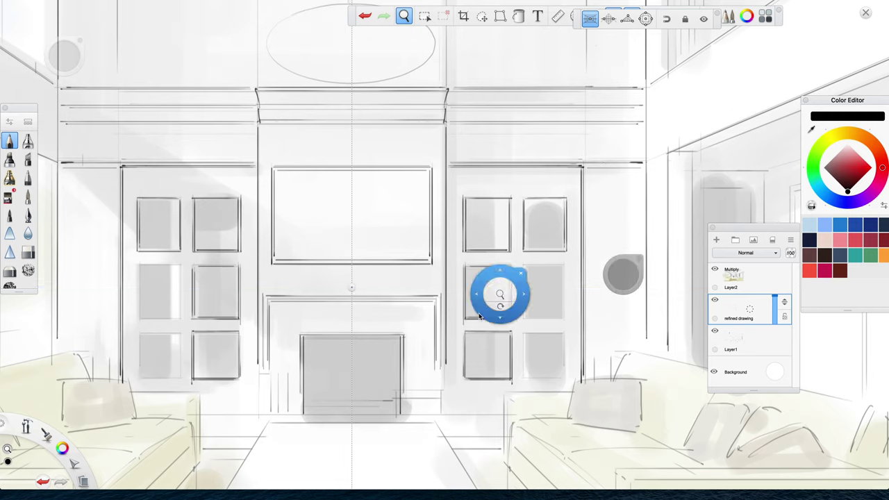
drag(500, 294, 383, 262)
drag(479, 154, 479, 316)
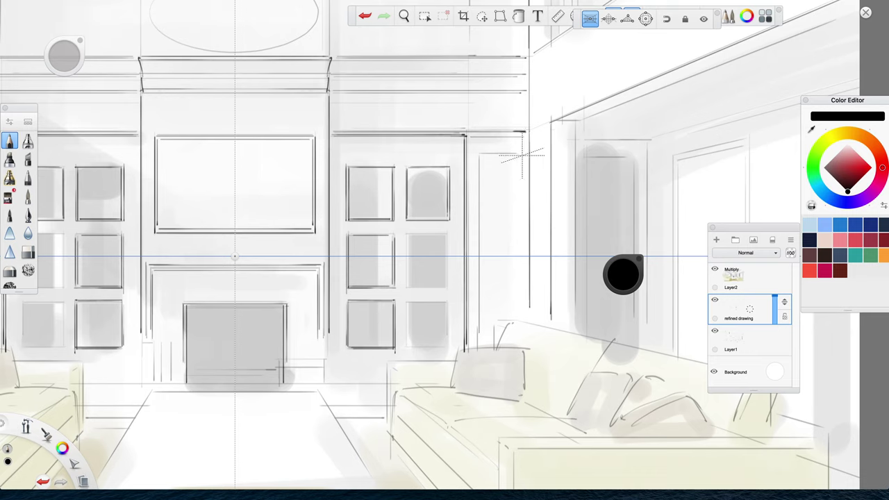
drag(520, 226, 521, 311)
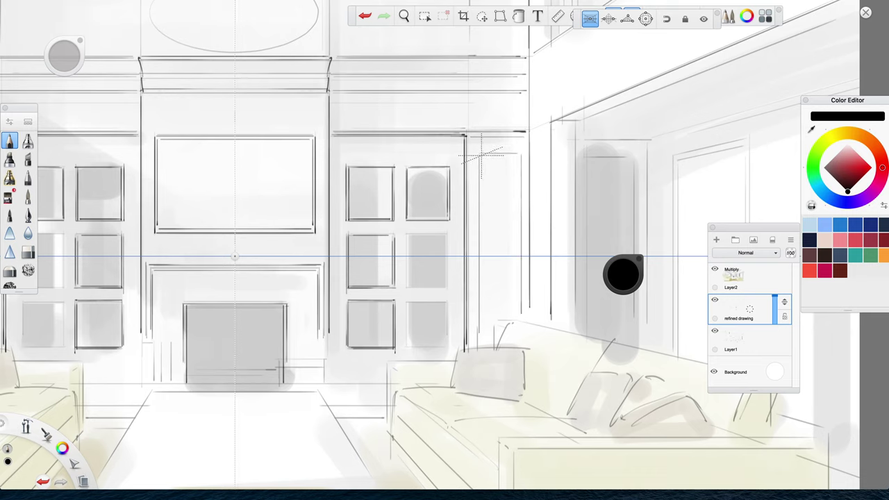
drag(481, 156, 481, 340)
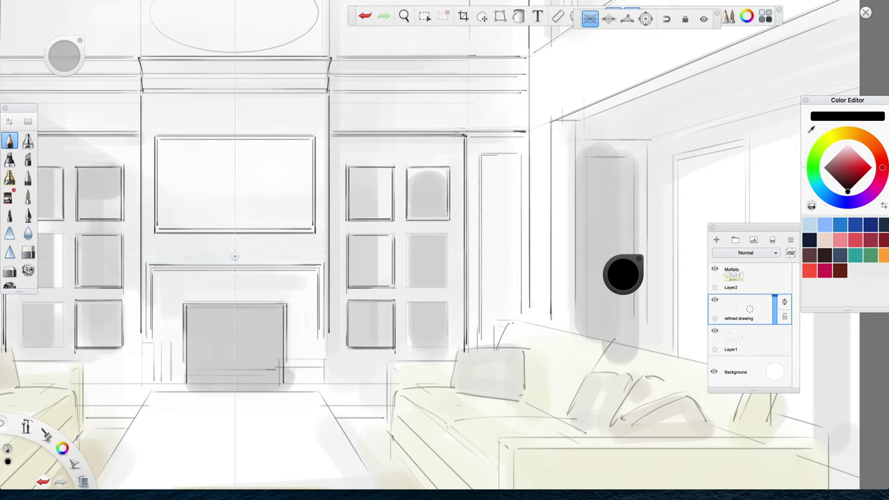
drag(518, 155, 519, 316)
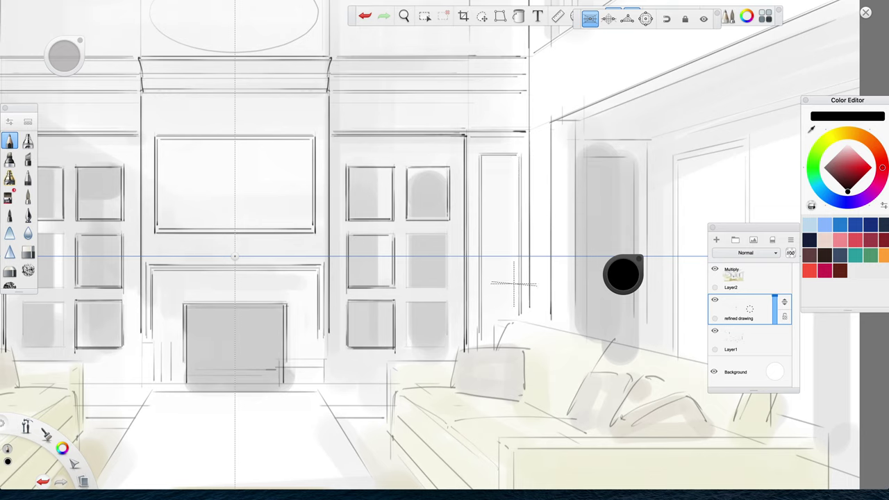
Add another line under the cabinet tops and outline the outer middle and lower panes in both cabinets.
drag(333, 144, 462, 143)
key(space)
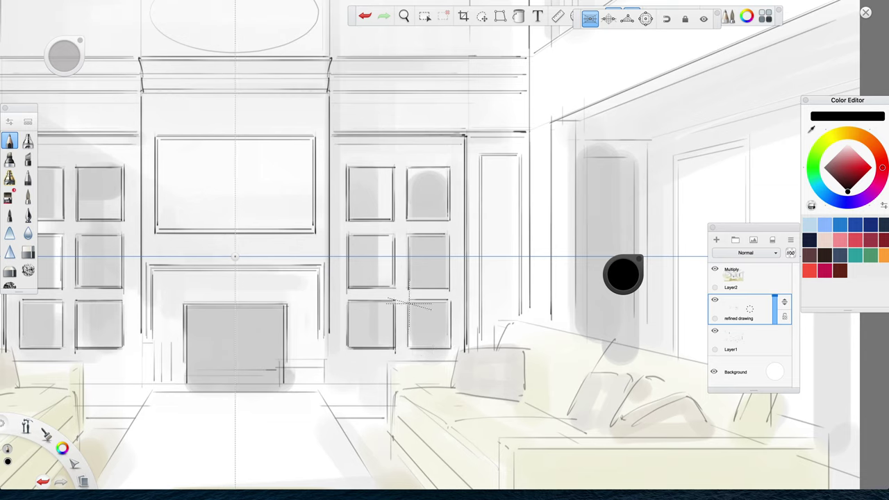
key(ctrl+z)
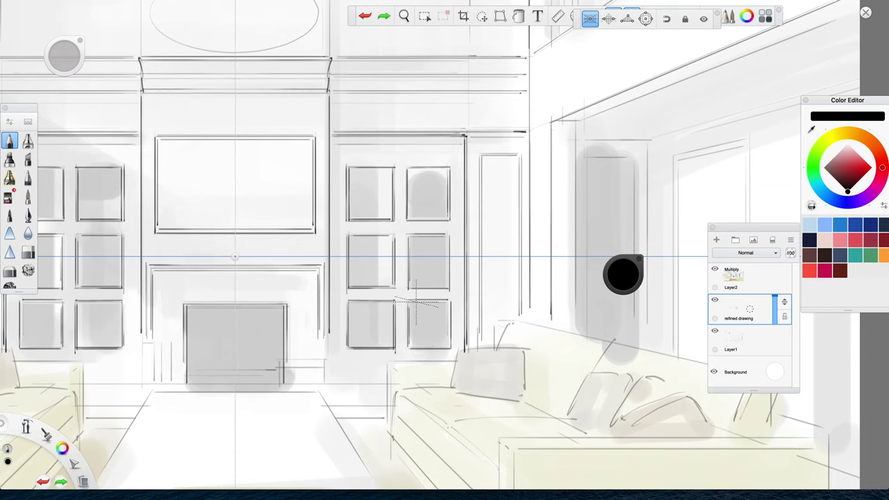
key(ctrl+y)
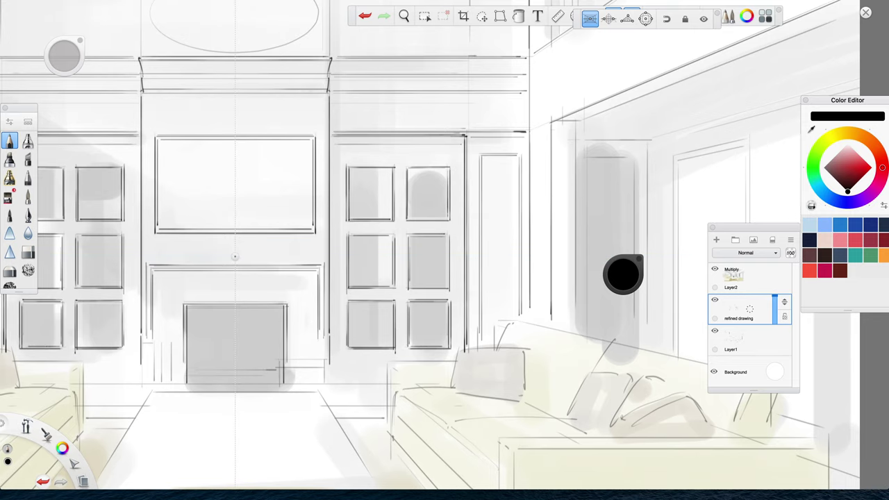
Draw the floor line on both sides of the fireplace and a smaller rectangular frame inside the firebox.
key(space)
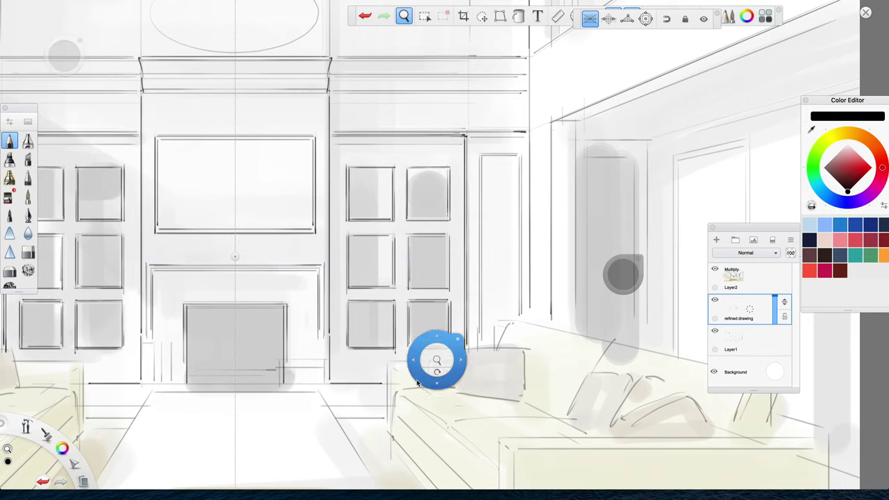
drag(328, 268, 502, 291)
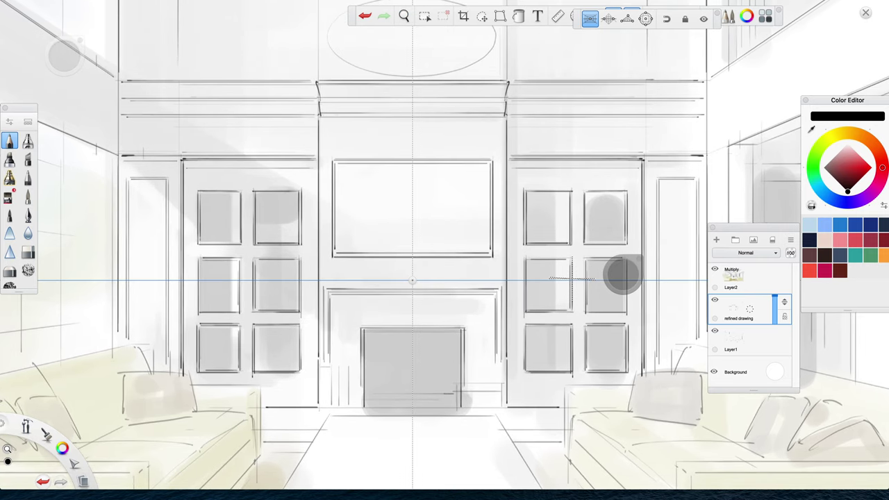
key(space)
key(space)
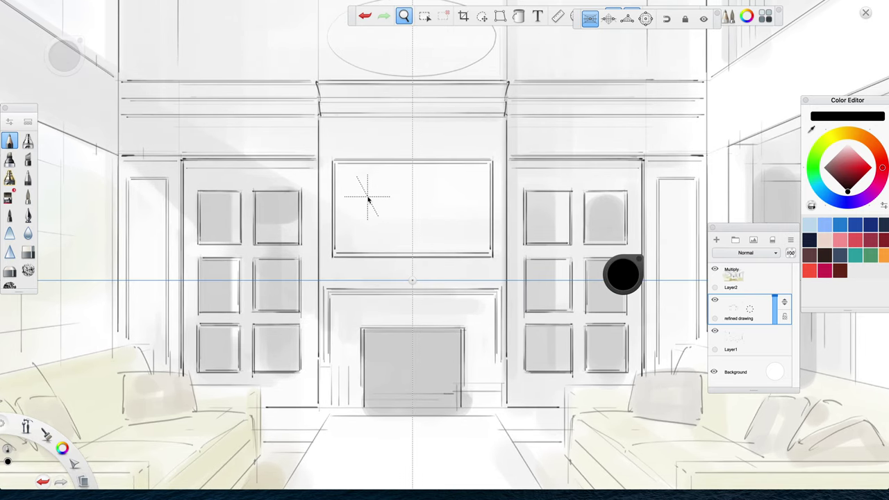
drag(368, 199, 318, 348)
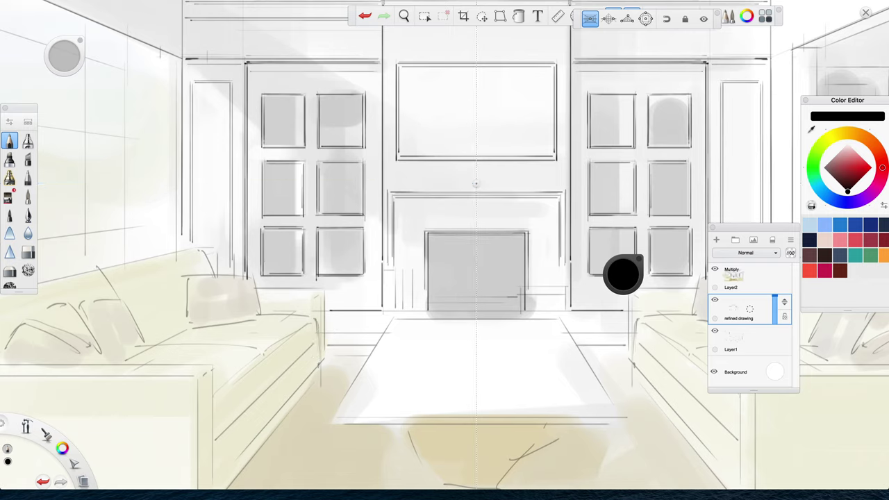
mouse_move(442, 243)
mouse_down()
mouse_move(442, 296)
mouse_move(510, 242)
mouse_up()
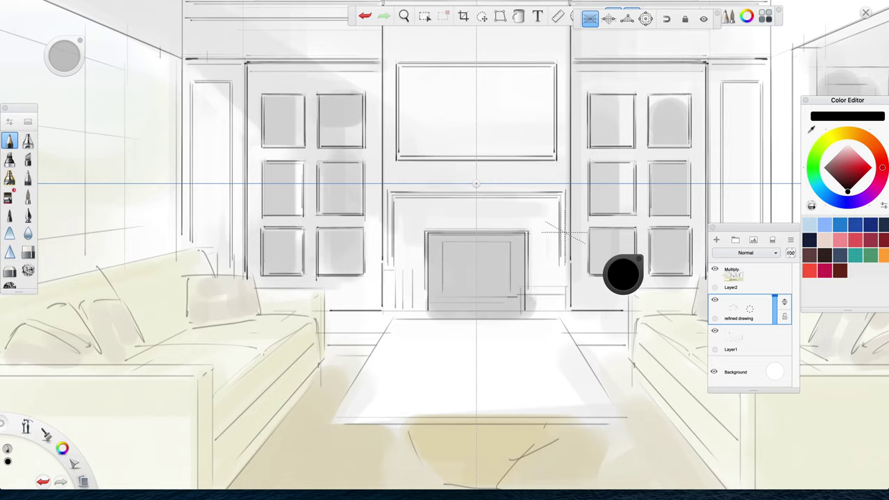
Turn off the perspective guide and mirrored drawing, sketch stacked logs inside the firebox and add a base line beneath them.
key(p)
key(x)
mouse_move(445, 281)
mouse_down()
mouse_move(503, 283)
mouse_move(488, 272)
mouse_up()
key(ctrl+z)
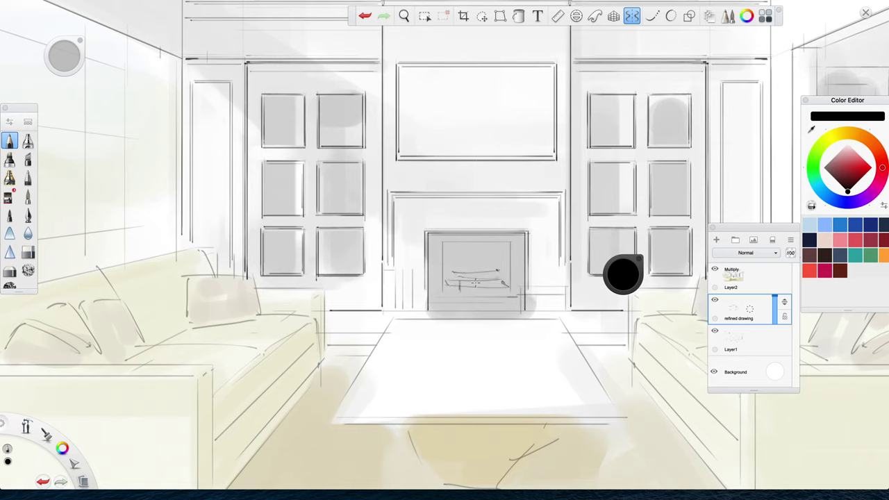
drag(454, 292, 512, 299)
drag(436, 306, 514, 305)
Sketch slim upright fireplace tools on one side of the firebox and a low box on the other.
mouse_move(420, 254)
mouse_down()
mouse_move(420, 306)
mouse_move(421, 247)
mouse_move(411, 298)
mouse_move(426, 310)
mouse_up()
key(super+z)
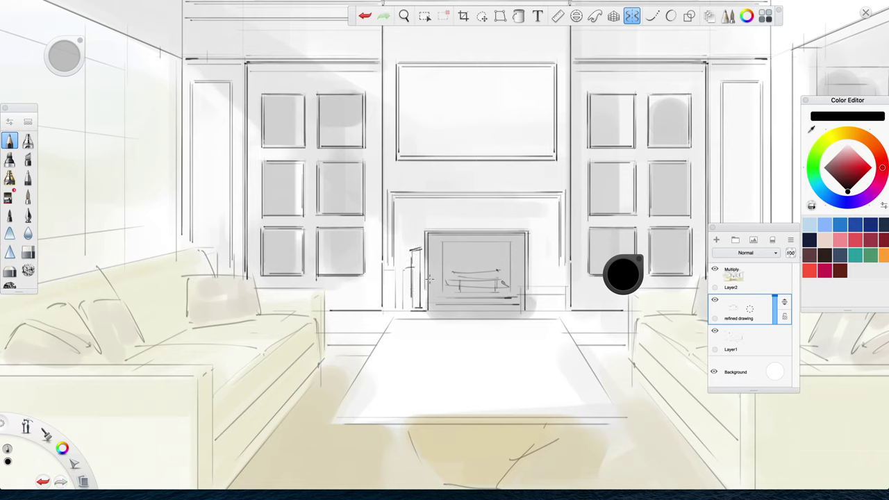
mouse_move(520, 286)
mouse_down()
mouse_move(566, 285)
mouse_move(565, 304)
mouse_move(524, 304)
mouse_move(546, 306)
mouse_move(526, 314)
mouse_move(568, 315)
mouse_up()
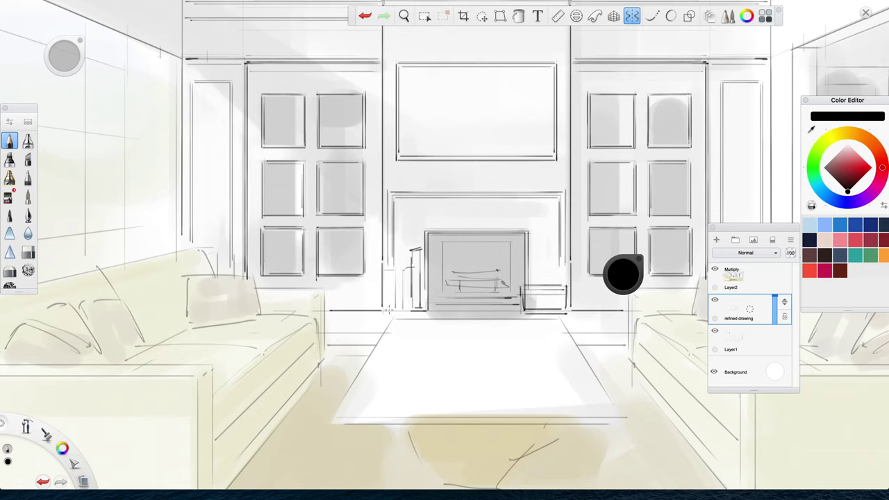
Trace the square cushion at the far end of the left-hand sofa, with small pointed corners.
key(space)
drag(259, 407, 327, 386)
drag(257, 254, 261, 297)
drag(257, 254, 315, 251)
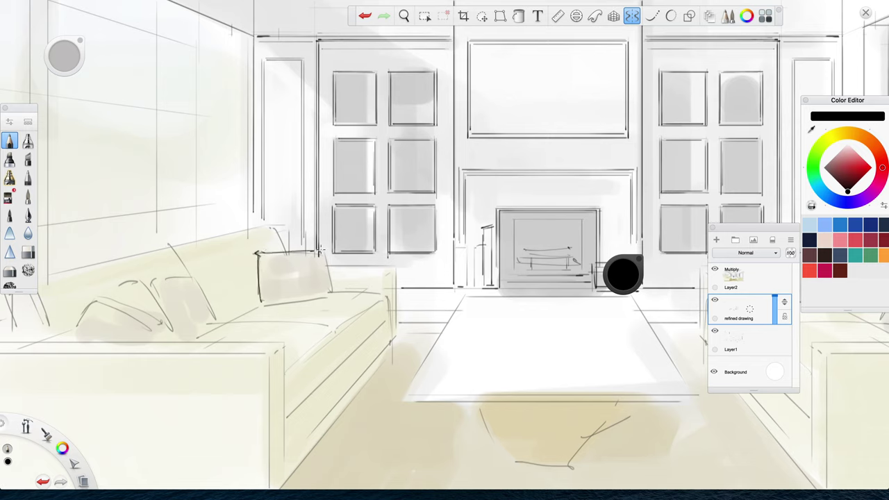
drag(319, 251, 331, 290)
drag(262, 304, 328, 296)
key(super+z)
mouse_move(262, 304)
mouse_down()
mouse_move(332, 294)
mouse_move(389, 266)
mouse_up()
key(super+z)
Outline the far armrest of the left-hand sofa, including its top edge and double front edge.
mouse_move(332, 265)
mouse_down()
mouse_move(400, 262)
mouse_move(395, 331)
mouse_up()
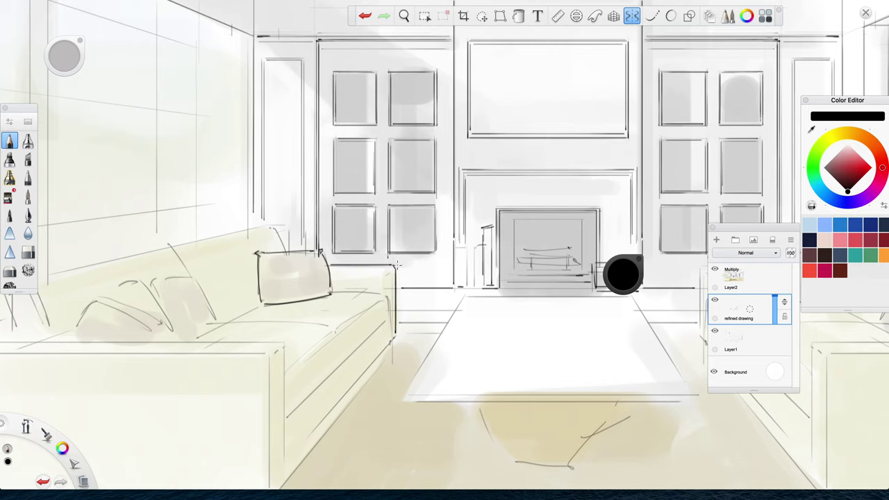
drag(386, 271, 389, 293)
drag(333, 270, 375, 271)
Trace the far and rear edges of the left-hand sofa's seat around the far cushion.
key(space)
drag(220, 323, 198, 326)
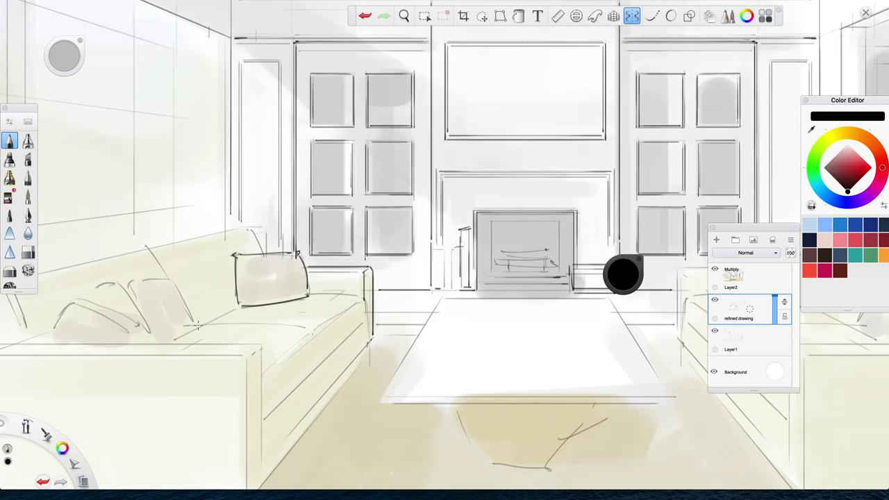
key(space)
drag(309, 372, 452, 286)
drag(452, 211, 491, 212)
drag(374, 224, 347, 240)
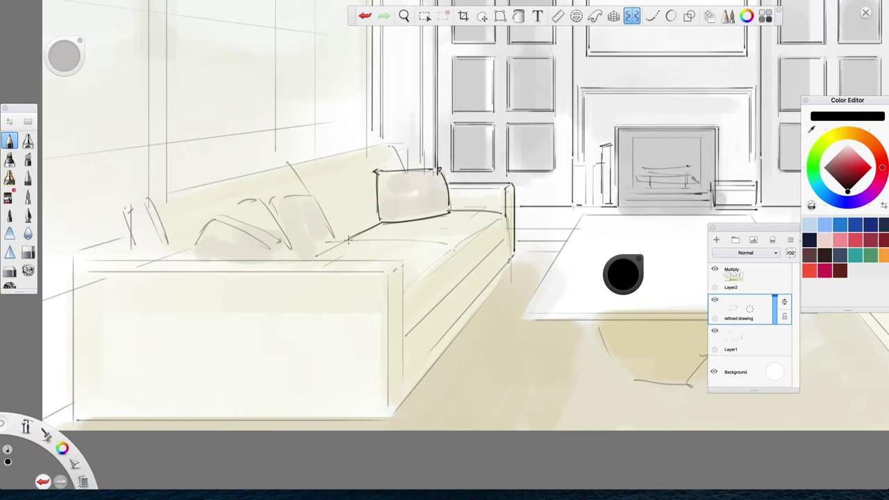
Trace the top edge and rounded far corner of the left-hand sofa's backrest.
key(space)
drag(333, 283, 339, 296)
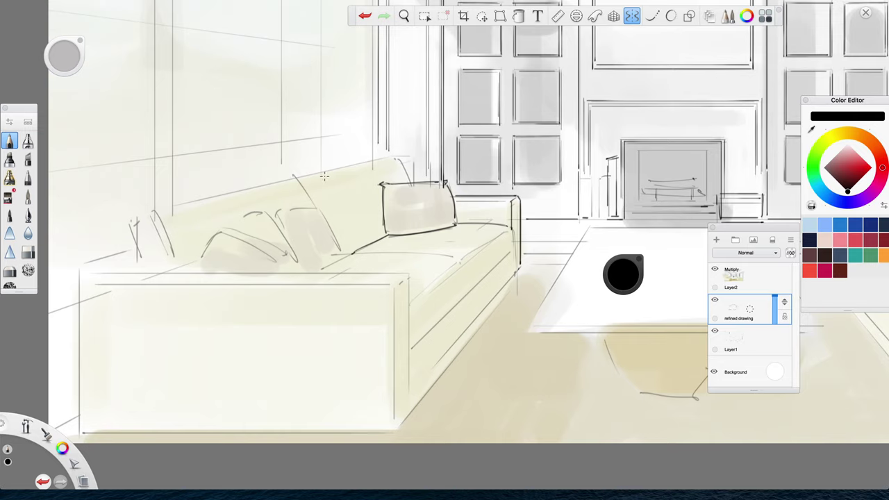
mouse_move(144, 216)
mouse_down()
mouse_move(389, 158)
mouse_move(415, 183)
mouse_up()
Trace the backrest seam and the three overlapping cushions in the middle of the left-hand sofa.
key(p)
drag(300, 178, 340, 253)
mouse_move(230, 227)
mouse_down()
mouse_move(265, 208)
mouse_move(296, 260)
mouse_up()
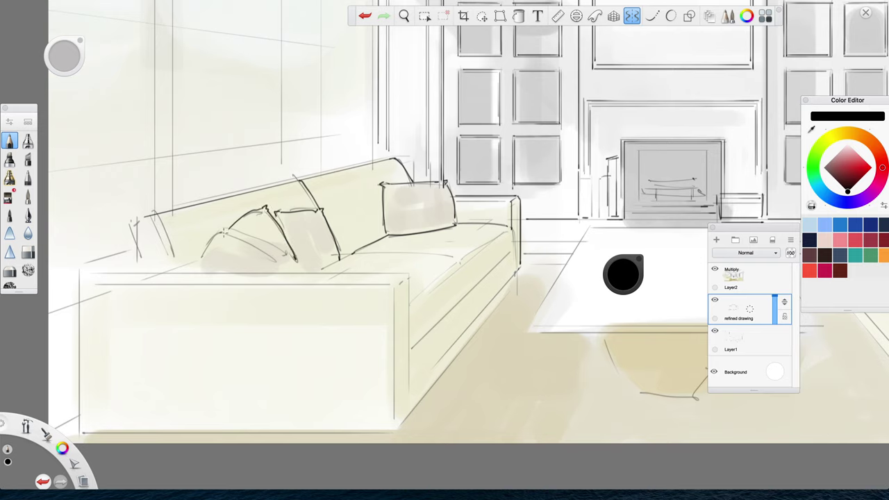
mouse_move(198, 262)
mouse_down()
mouse_move(219, 226)
mouse_move(278, 264)
mouse_up()
Outline the cushion at the near end of the left-hand sofa's backrest.
mouse_move(132, 227)
mouse_down()
mouse_move(154, 213)
mouse_move(129, 228)
mouse_move(147, 261)
mouse_up()
key(ctrl+z)
key(ctrl+z)
key(super+z)
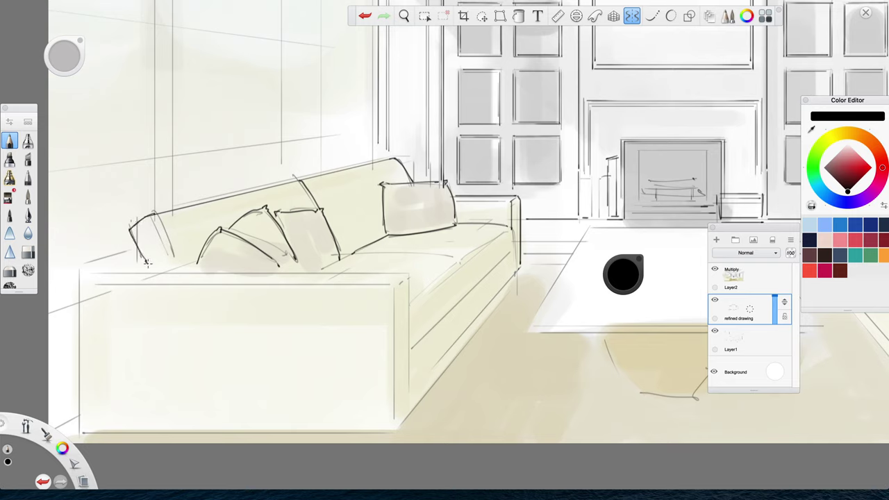
drag(155, 213, 185, 265)
With the perspective guide on, draw the near armrest's outer vertical edge, receding edge and long top edge.
drag(240, 368, 382, 326)
key(p)
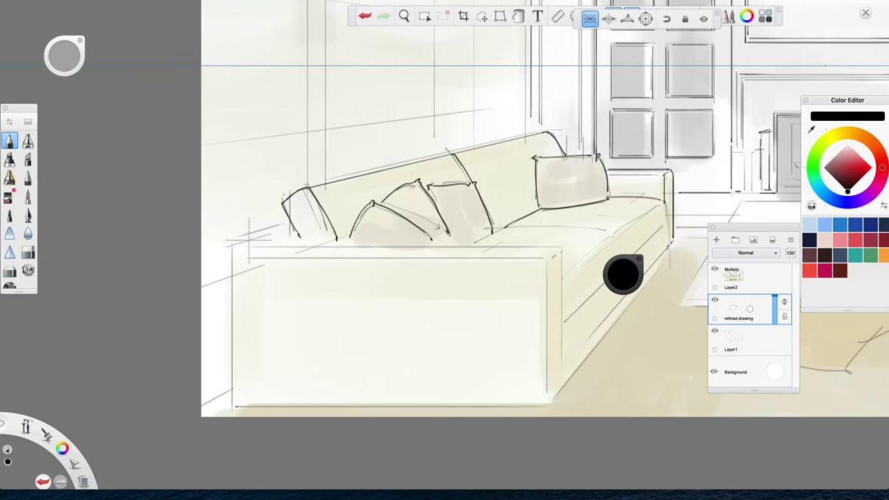
mouse_move(234, 247)
mouse_down()
mouse_move(286, 231)
mouse_move(235, 246)
mouse_move(230, 414)
mouse_up()
key(super+z)
drag(230, 247, 556, 248)
Draw the near armrest's two inner vertical edges, the line below its top, and the near seat cushion's edge.
key(space)
drag(463, 382, 378, 368)
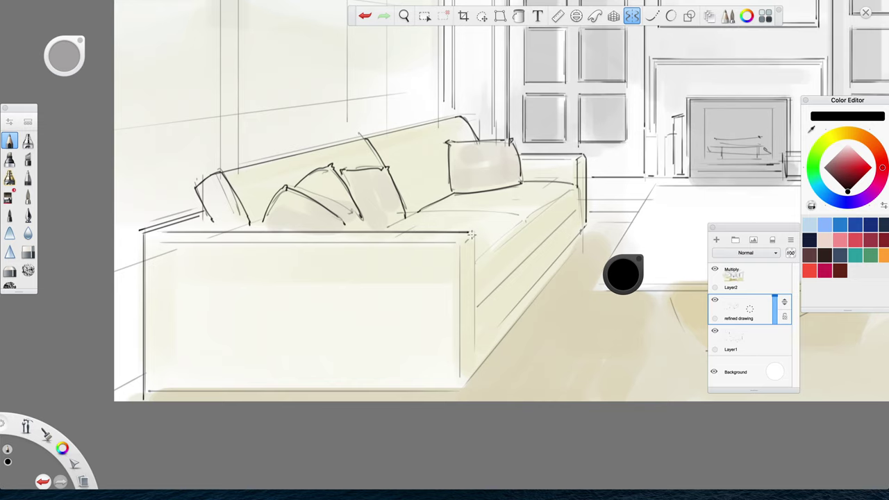
drag(474, 238, 475, 356)
drag(458, 244, 460, 378)
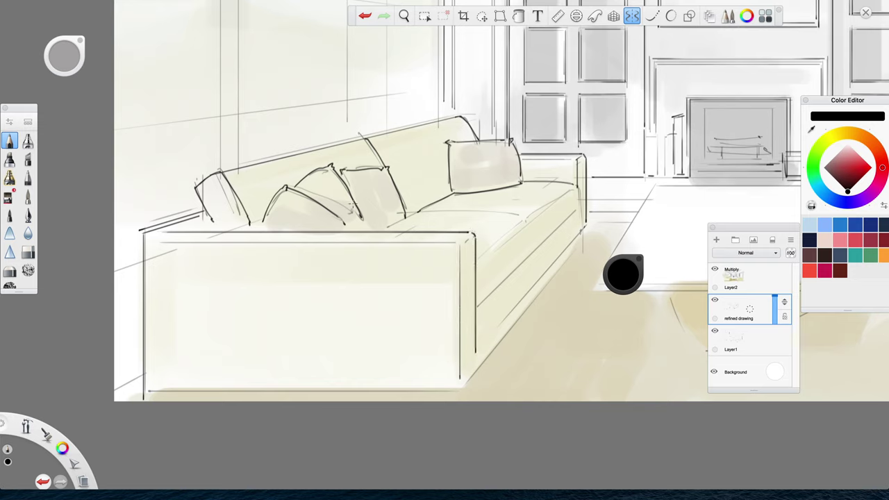
mouse_move(152, 241)
mouse_down()
mouse_move(471, 241)
mouse_move(501, 222)
mouse_move(513, 200)
mouse_move(457, 247)
mouse_move(483, 216)
mouse_move(578, 178)
mouse_move(478, 256)
mouse_move(529, 219)
mouse_up()
Trace the upper edges of the two seat cushions, the seam between them and the long line beneath them.
mouse_move(407, 212)
mouse_down()
mouse_move(520, 220)
mouse_move(543, 215)
mouse_move(583, 181)
mouse_move(535, 210)
mouse_move(574, 186)
mouse_move(584, 193)
mouse_move(576, 186)
mouse_move(578, 210)
mouse_move(587, 196)
mouse_move(576, 186)
mouse_move(580, 212)
mouse_up()
key(ctrl+z)
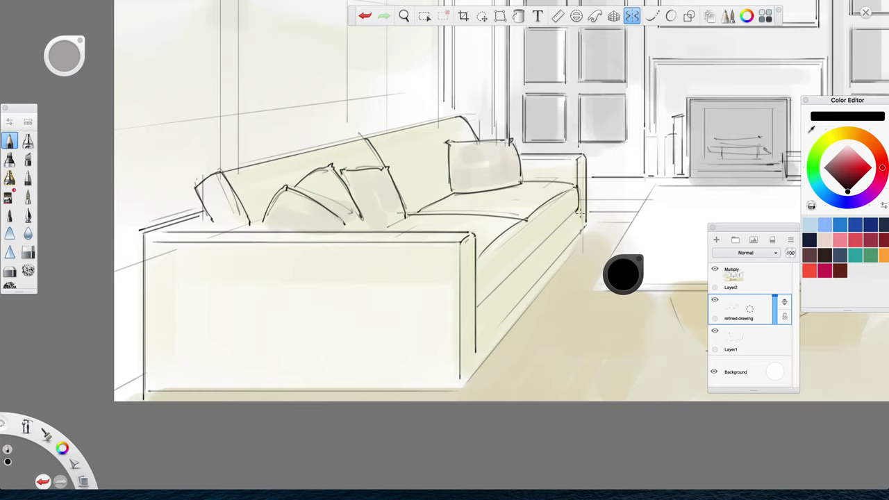
drag(527, 219, 529, 247)
drag(579, 211, 530, 255)
key(ctrl+z)
drag(577, 210, 478, 307)
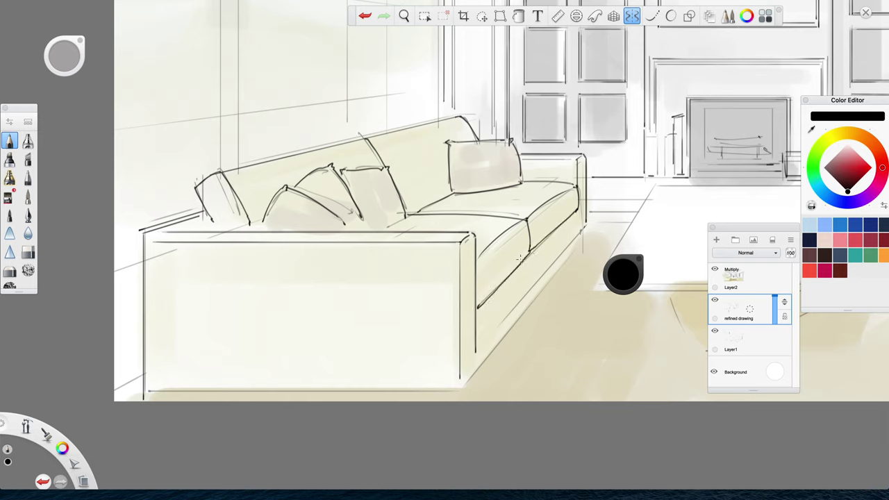
Draw the receding bottom edge of the left-hand sofa and the horizontal bottom edge of its near armrest.
drag(583, 226, 473, 355)
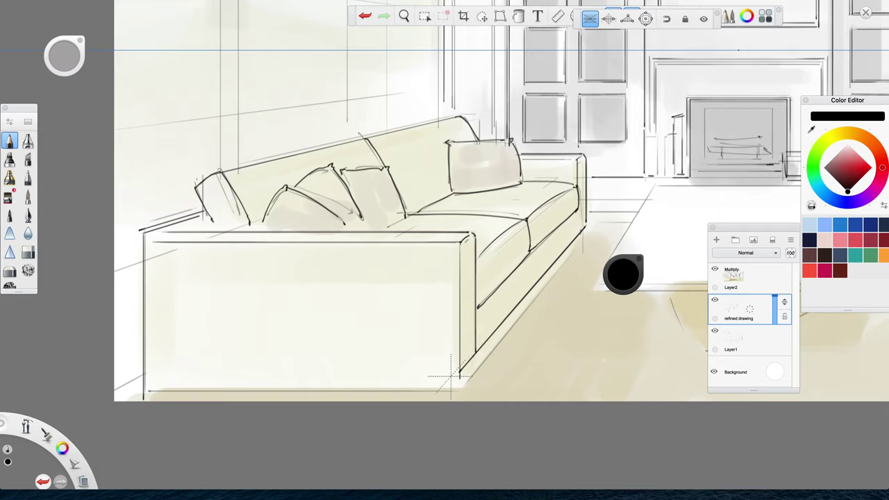
drag(451, 372, 147, 373)
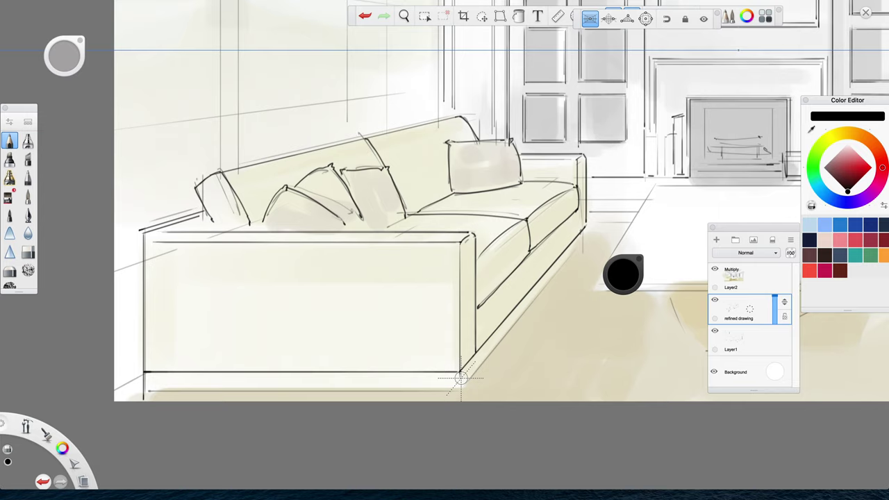
key(p)
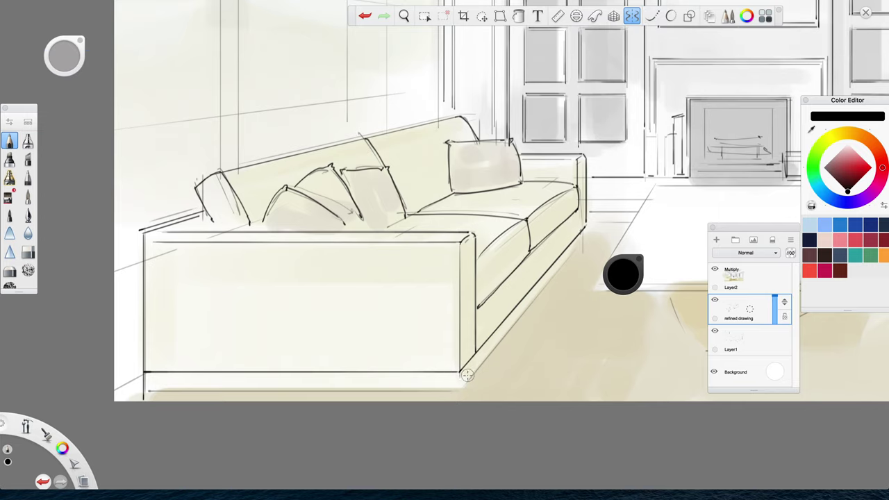
Sketch short tapered legs under the near and far corners of the left-hand sofa.
drag(463, 372, 460, 391)
key(ctrl+z)
drag(456, 376, 459, 394)
drag(581, 231, 576, 256)
key(ctrl+z)
drag(160, 375, 166, 395)
key(ctrl+z)
drag(169, 379, 167, 397)
key(space)
drag(307, 434, 271, 428)
drag(512, 302, 501, 320)
drag(501, 320, 340, 338)
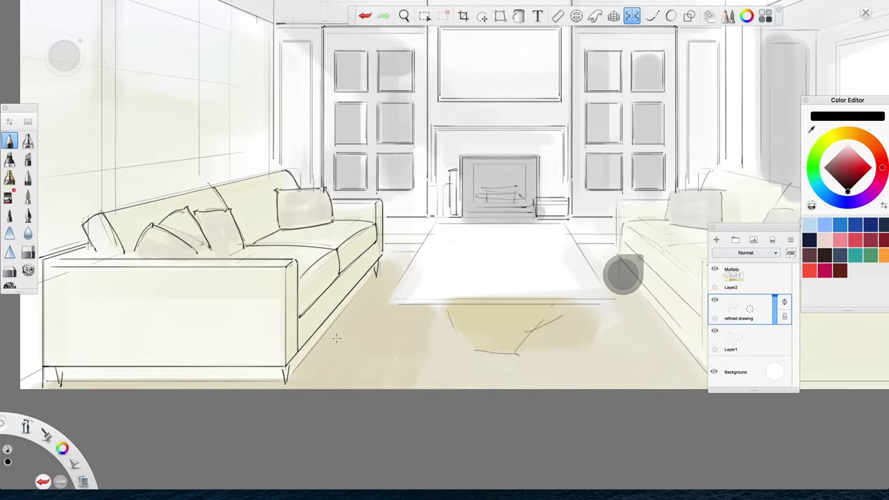
Draw the coffee table's top in one-point perspective, with receding sides, a back edge and a double front edge.
key(p)
drag(436, 224, 390, 299)
mouse_move(437, 223)
mouse_down()
mouse_move(565, 225)
mouse_move(614, 301)
mouse_up()
drag(393, 299, 612, 299)
drag(393, 302, 614, 301)
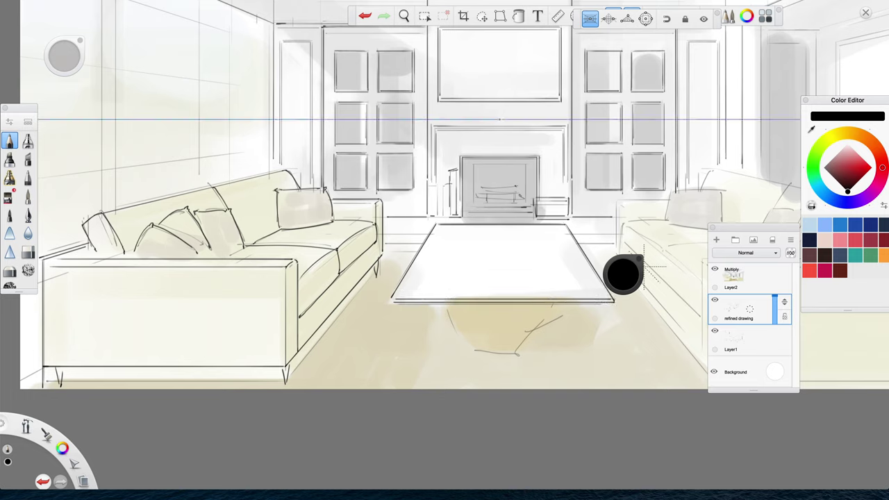
Sketch a bowl and a small cup near the tabletop's far edge and outline a rectangular tray beneath them.
key(p)
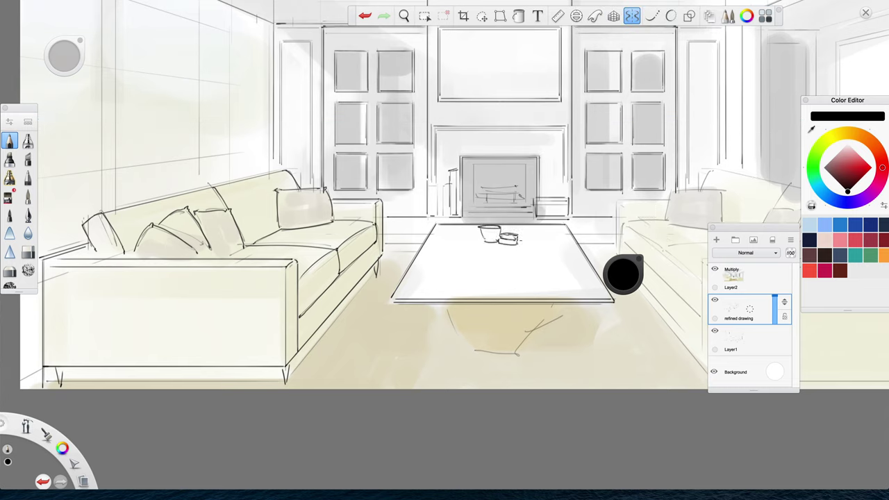
key(ctrl+z)
key(p)
drag(474, 232, 470, 246)
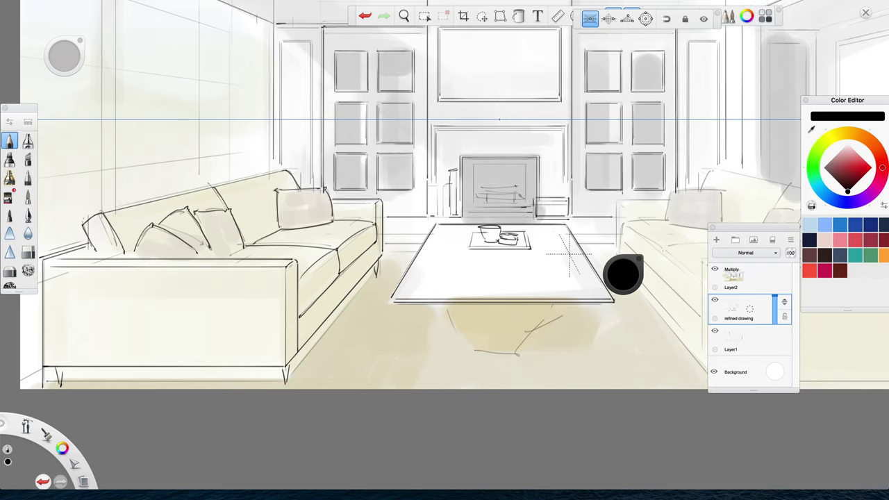
Draw a flat rectangular book on the right half of the tabletop and a loose freehand curve across its surface.
key(ctrl+z)
mouse_move(529, 257)
mouse_down()
mouse_move(533, 274)
mouse_move(573, 257)
mouse_move(590, 272)
mouse_up()
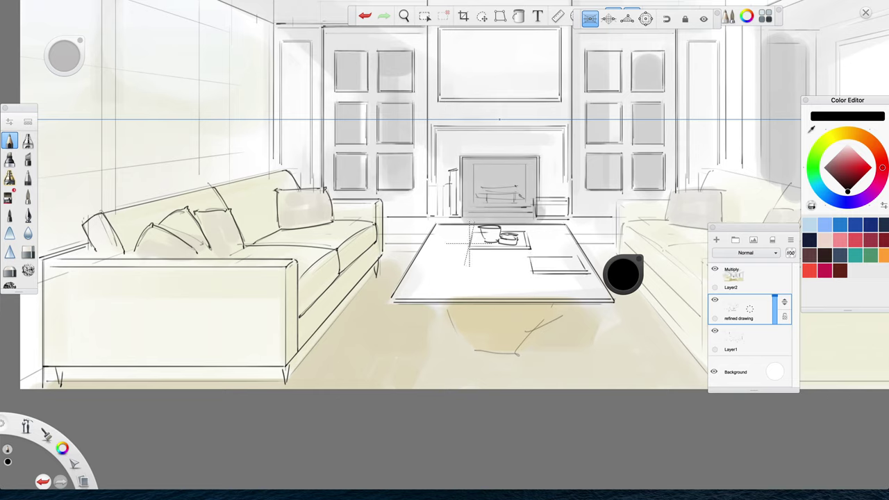
key(p)
mouse_move(438, 257)
mouse_down()
mouse_move(464, 277)
mouse_move(563, 279)
mouse_up()
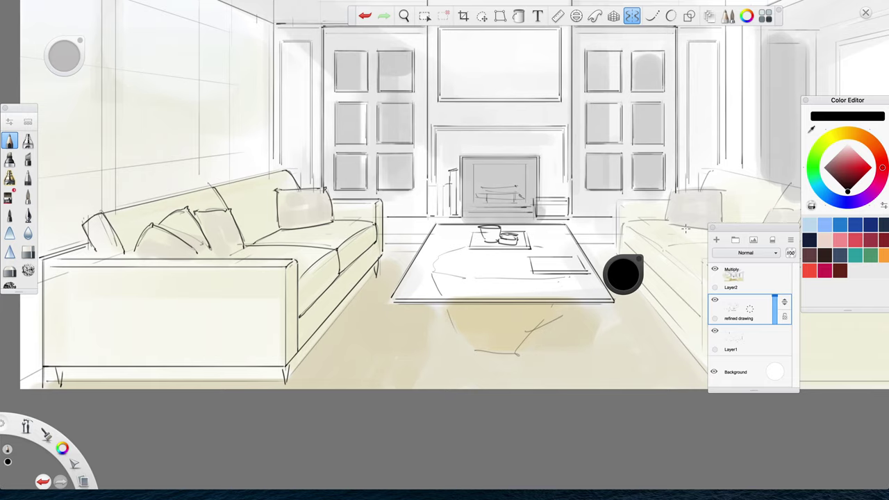
Select the whole left-hand sofa line drawing, including its pillows and legs, with a lasso selection.
key(space)
drag(356, 405, 293, 412)
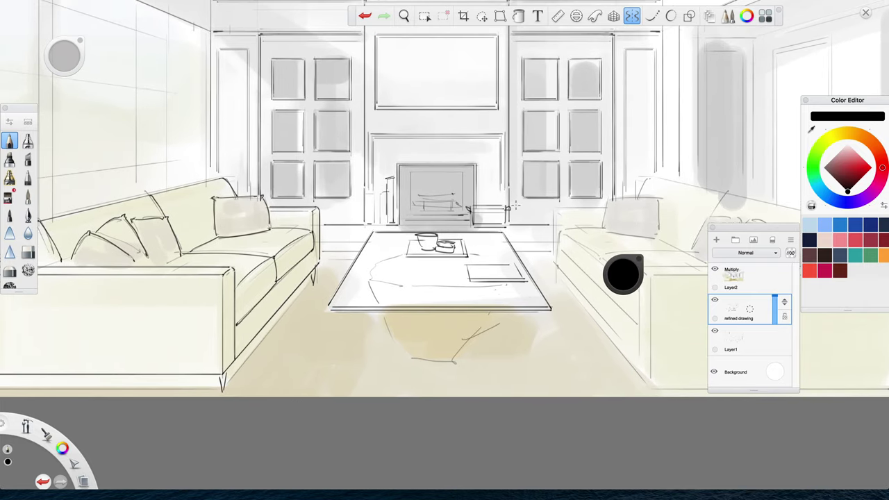
key(space)
drag(522, 264, 519, 313)
key(l)
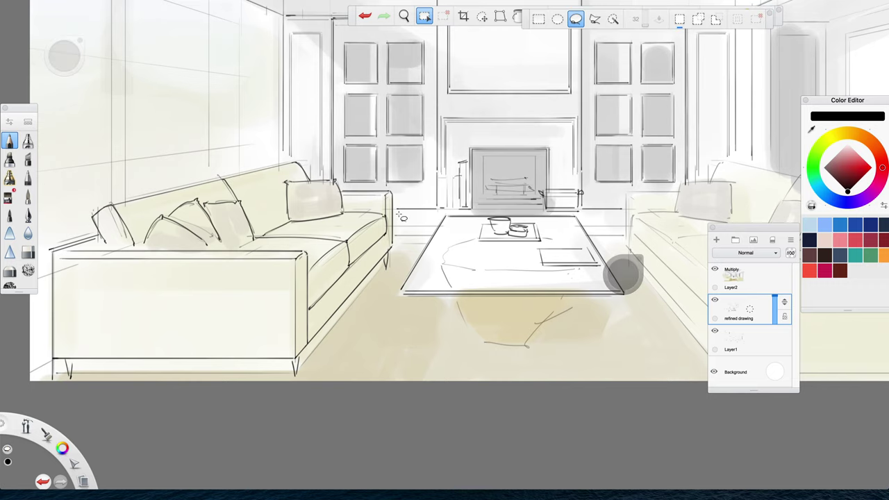
mouse_move(400, 202)
mouse_down()
mouse_move(296, 155)
mouse_move(130, 183)
mouse_move(64, 206)
mouse_move(41, 254)
mouse_move(41, 387)
mouse_move(126, 402)
mouse_move(275, 399)
mouse_move(335, 375)
mouse_move(360, 308)
mouse_move(396, 267)
mouse_move(414, 232)
mouse_up()
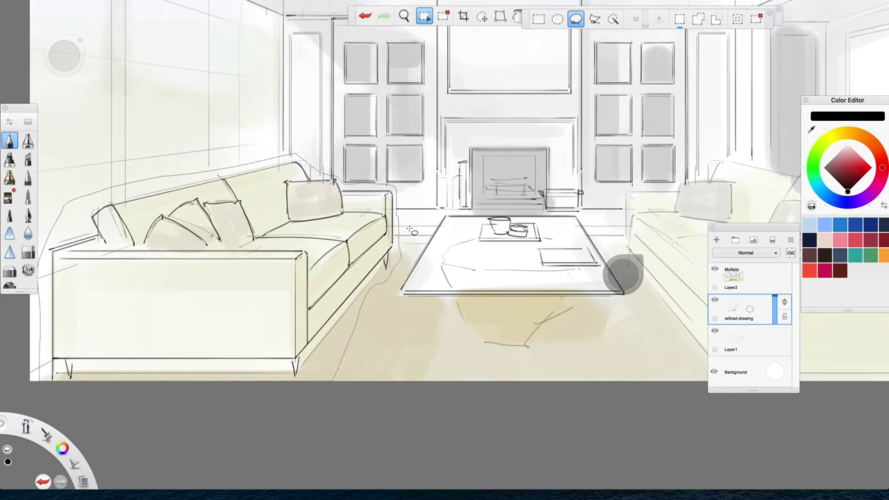
Copy the selected sofa lines and paste them in place on a new layer above the refined drawing.
key(v)
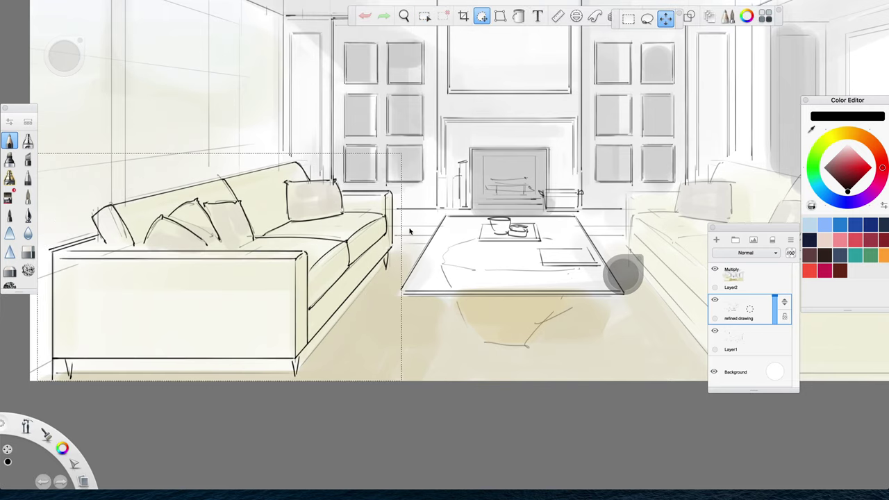
key(ctrl+c)
key(ctrl+v)
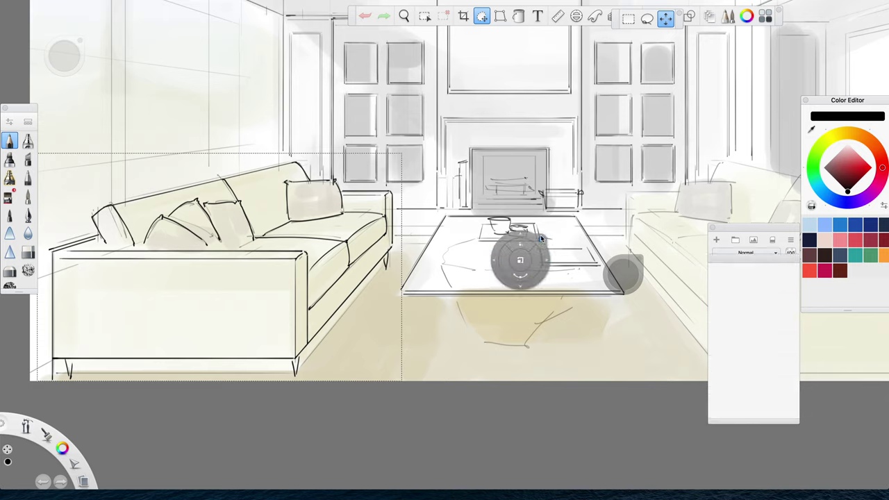
click(541, 238)
click(750, 311)
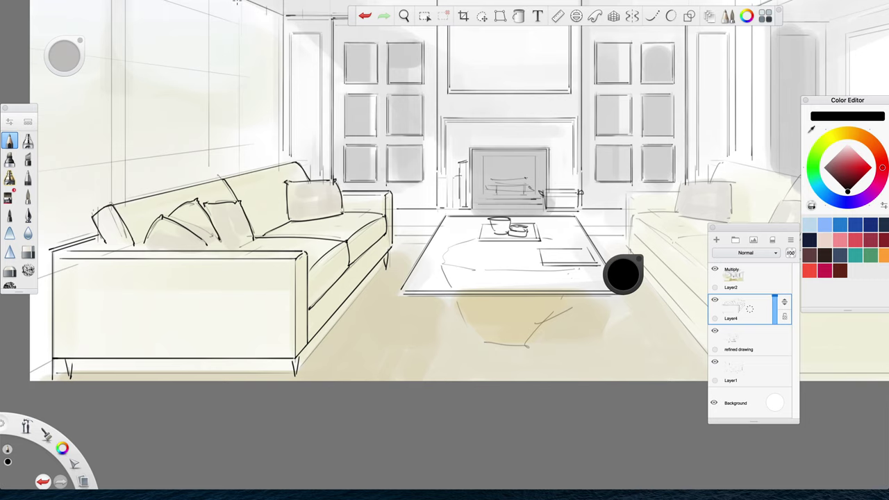
Mirror the pasted sofa layer to form the matching right-hand sofa.
mouse_move(236, 24)
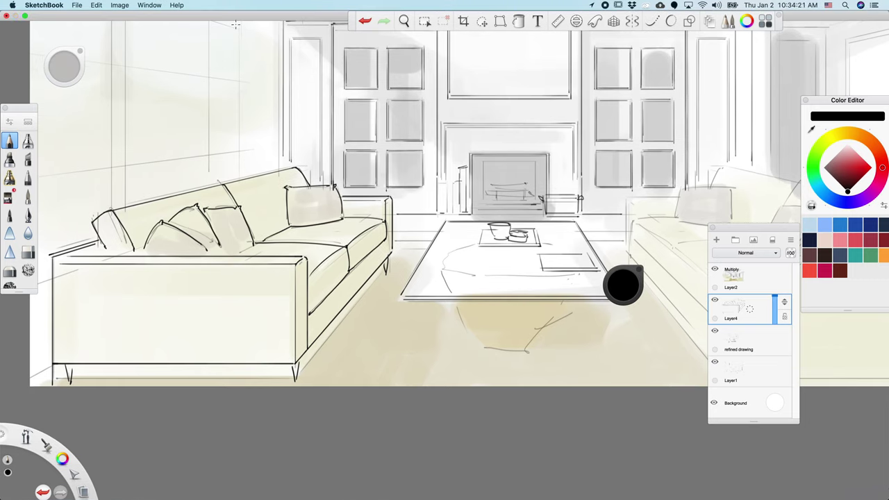
click(120, 6)
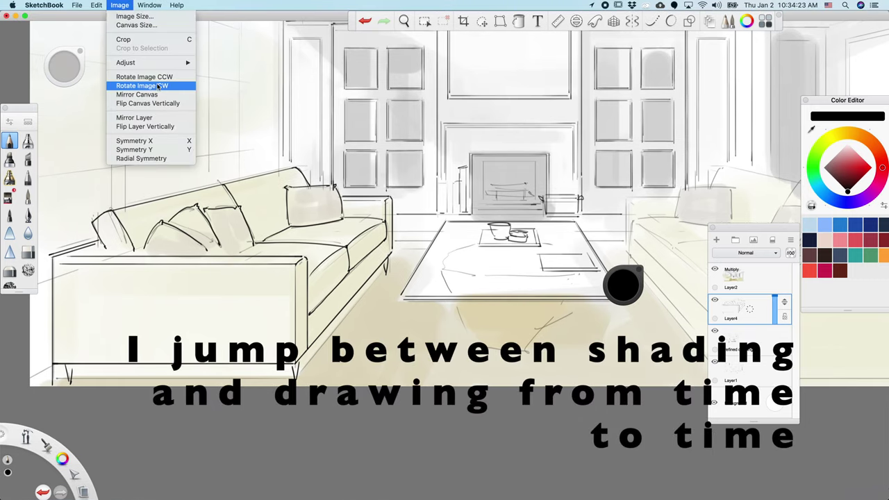
click(165, 121)
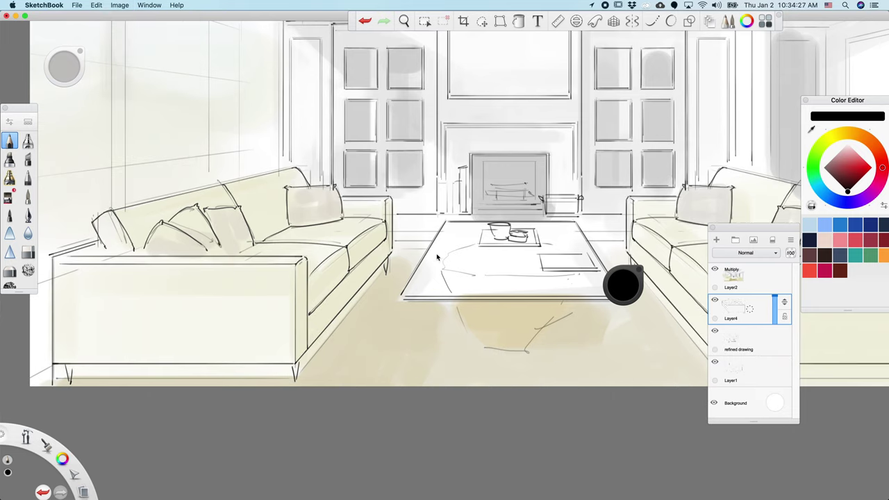
Merge Layer4 down into the refined drawing layer and toggle the visibility of the line layers to check the result.
key(space)
drag(438, 258, 293, 366)
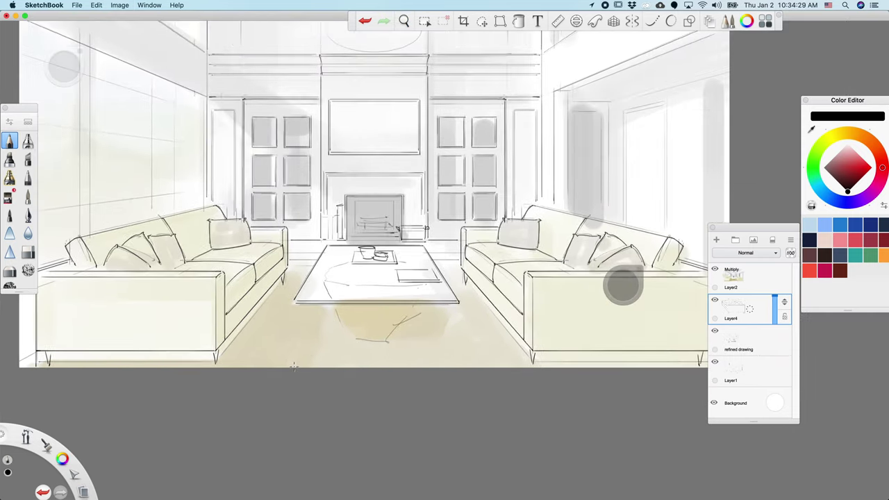
drag(746, 311, 767, 302)
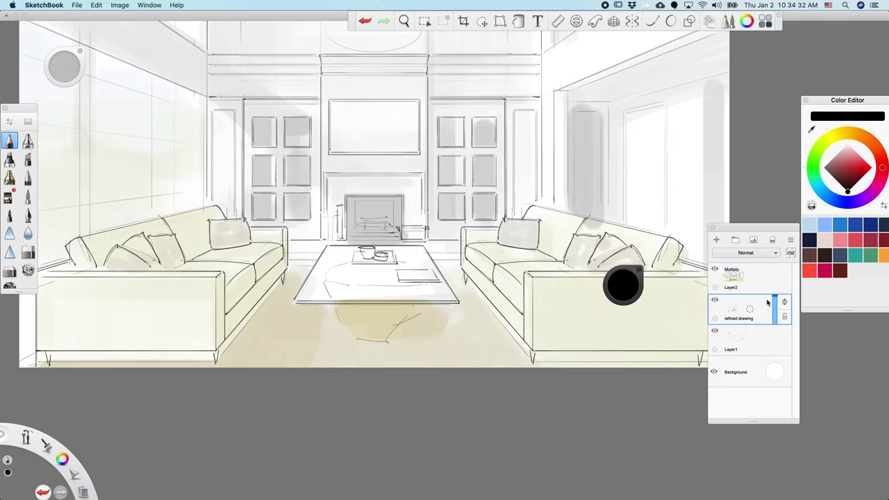
click(717, 301)
click(717, 302)
click(715, 332)
click(715, 331)
Draw the irregular, tapered outline of the coffee table's base below the tabletop.
key(space)
drag(398, 428, 397, 326)
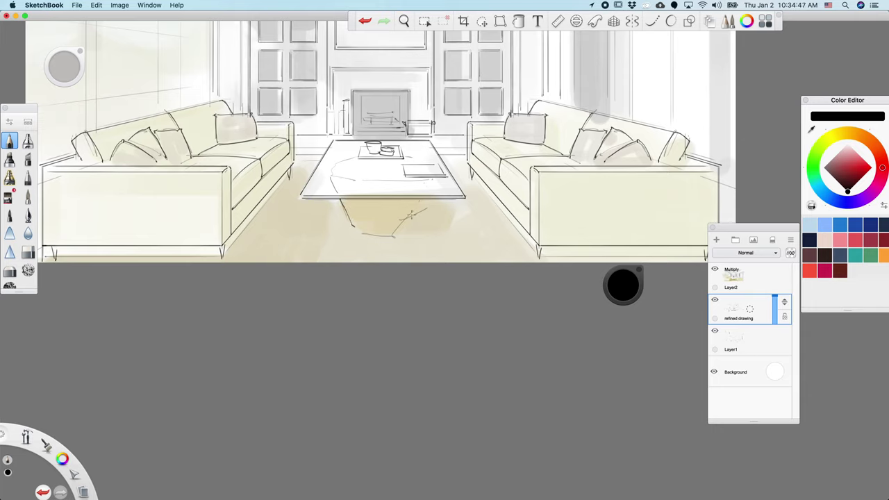
key(super+z)
drag(359, 199, 363, 209)
Ink the vertical mullion and frame lines of the large windows on the left wall.
key(space)
mouse_move(399, 359)
mouse_down()
mouse_move(339, 418)
mouse_move(312, 423)
mouse_move(314, 437)
mouse_up()
drag(259, 375, 276, 442)
mouse_move(279, 265)
mouse_down()
mouse_move(309, 342)
mouse_move(377, 347)
mouse_move(377, 338)
mouse_move(426, 317)
mouse_move(499, 320)
mouse_up()
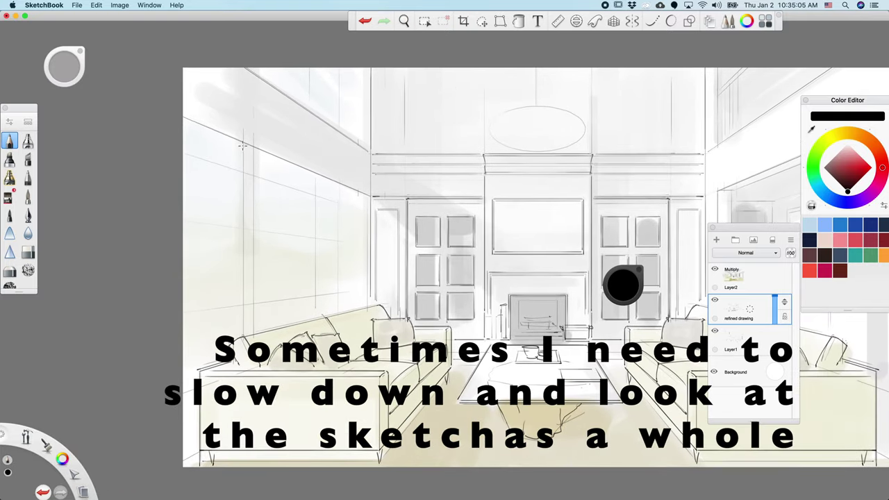
drag(243, 143, 243, 298)
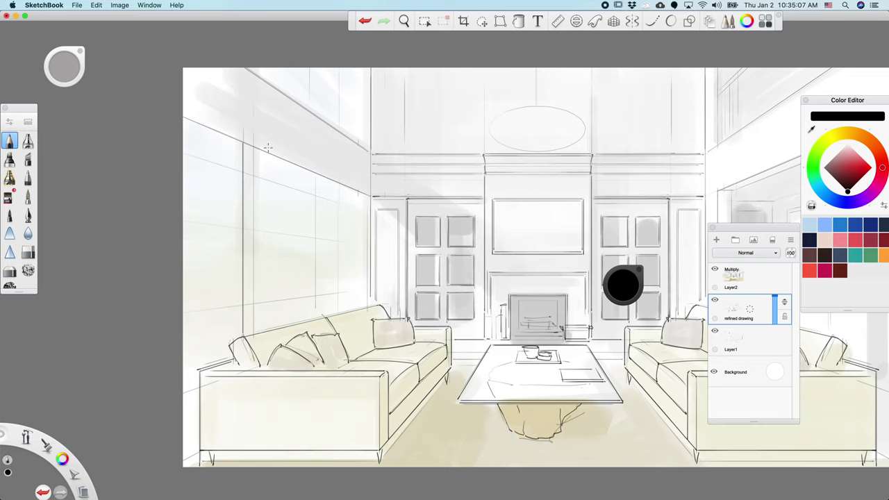
drag(254, 150, 258, 326)
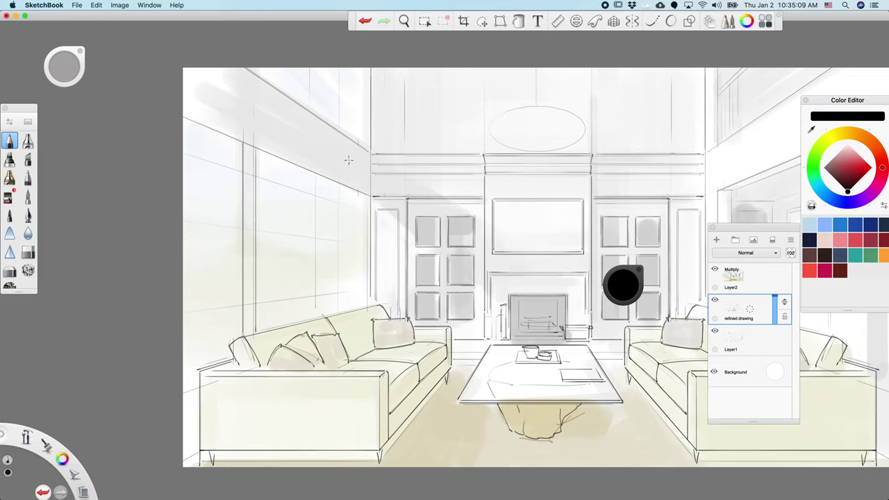
drag(321, 217, 324, 308)
drag(330, 231, 331, 309)
drag(366, 198, 370, 297)
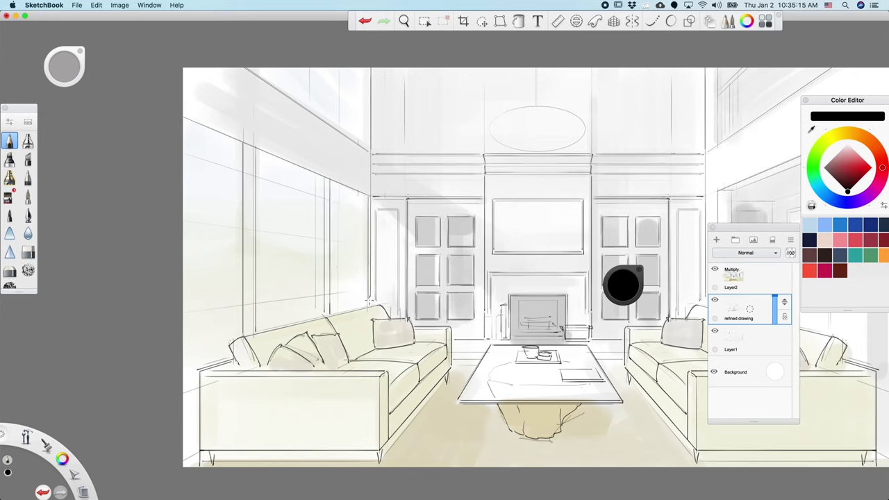
Turn on the one-point perspective guide and draw the receding double crossbars across the large left-wall windows.
click(613, 21)
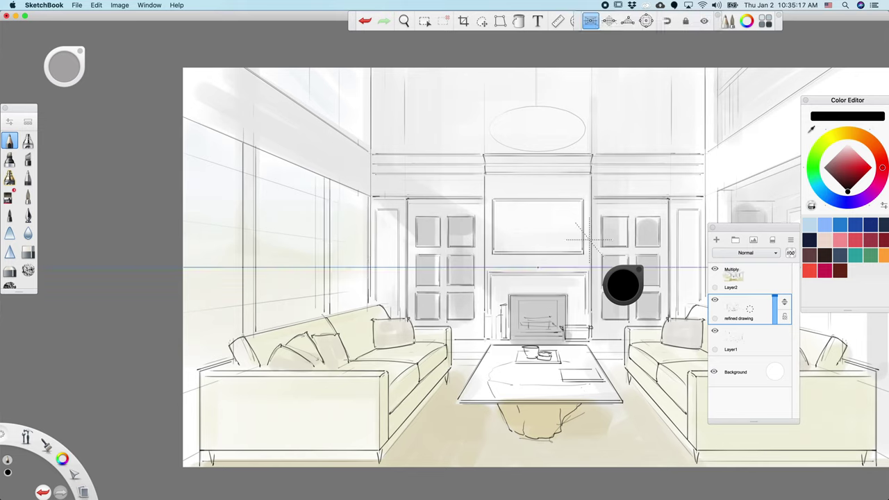
drag(182, 206, 316, 228)
key(super+z)
drag(183, 215, 300, 232)
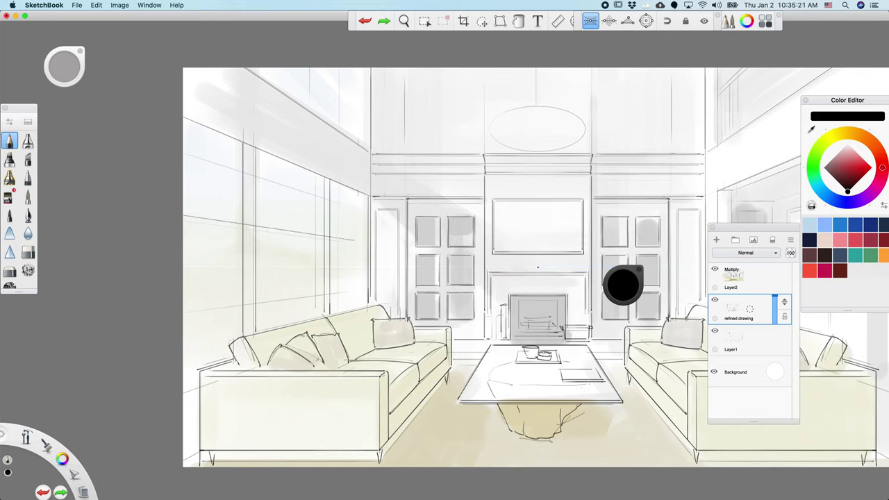
drag(183, 220, 302, 235)
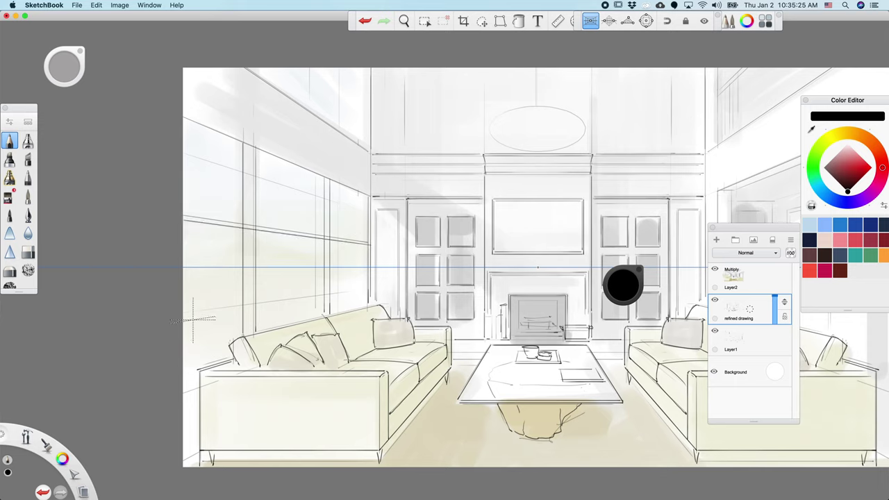
drag(272, 308, 352, 294)
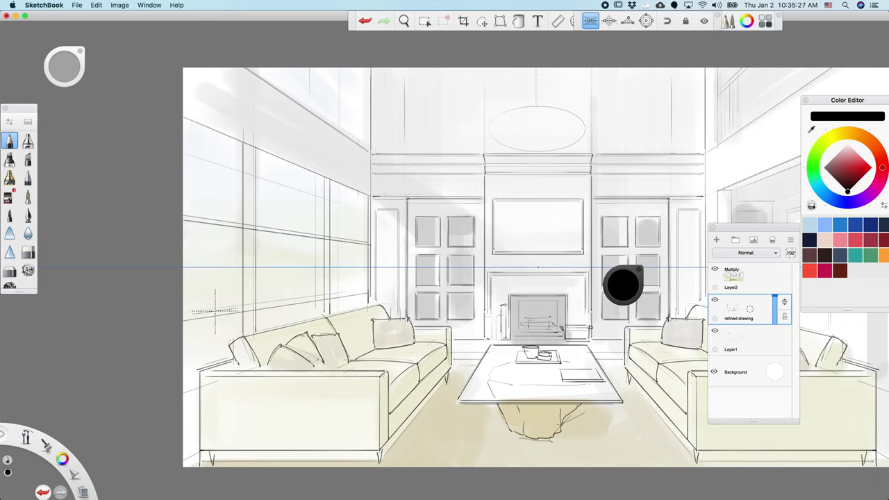
drag(207, 312, 365, 290)
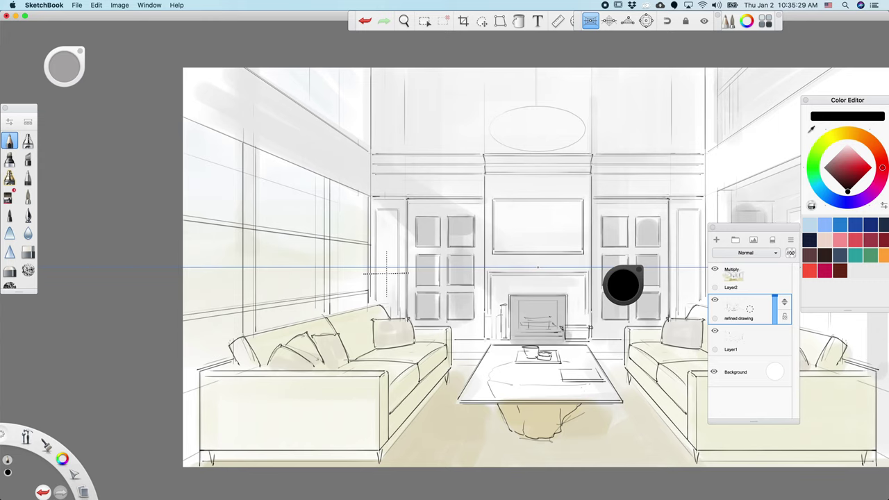
Draw the mullion lines and the receding sill line of the upper window on the left wall.
scroll(387, 273, up, 3)
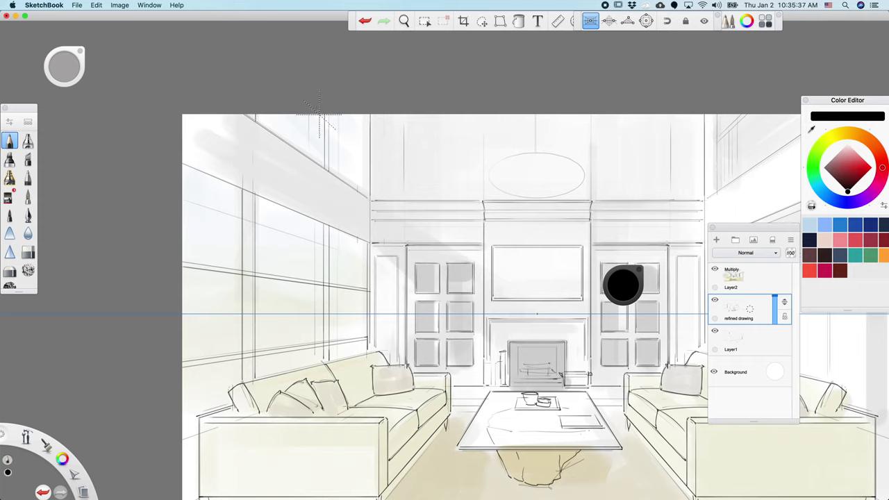
key(super+z)
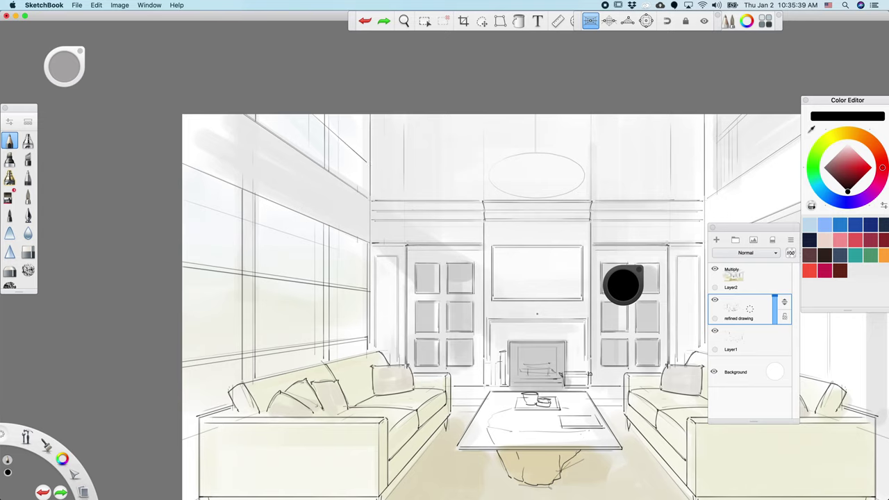
drag(363, 145, 369, 152)
Turn on left-right symmetry and draw mirrored panel frames on the upper back wall on both sides of the chimney breast.
key(space)
drag(355, 303, 337, 312)
drag(347, 316, 301, 291)
key(space)
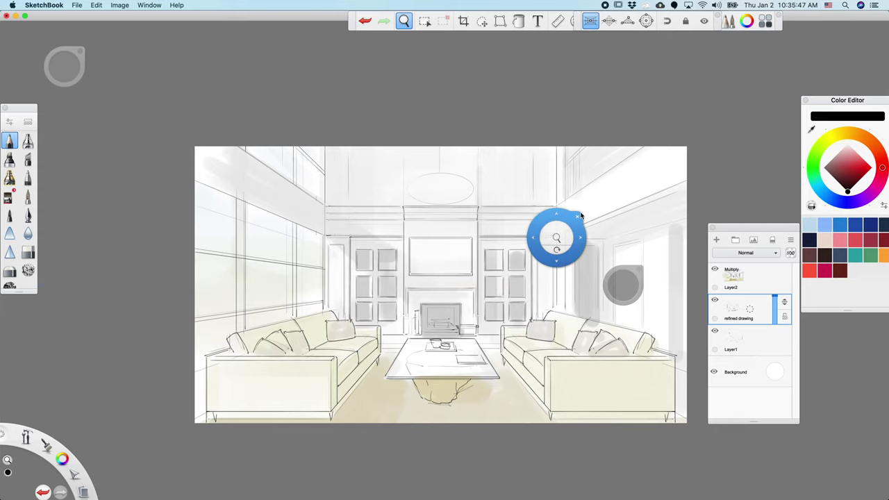
mouse_move(371, 420)
mouse_down()
mouse_move(354, 420)
mouse_move(320, 391)
mouse_up()
key(super+z)
key(x)
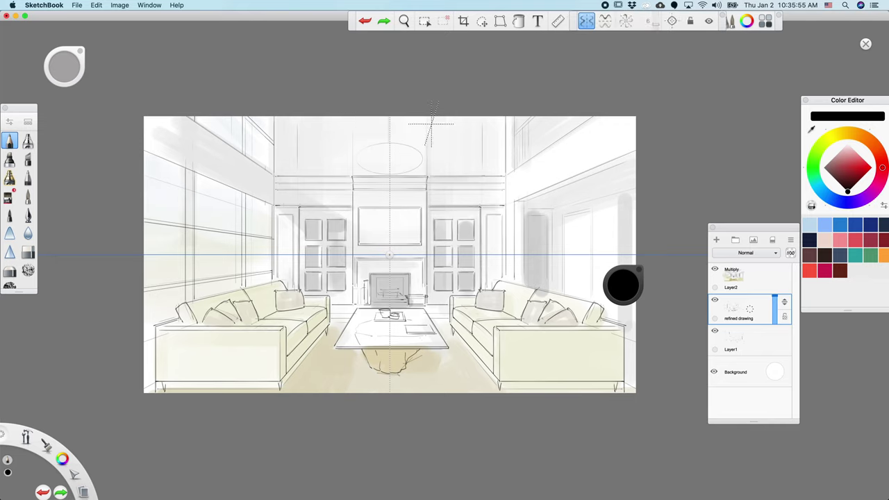
key(super+shift+z)
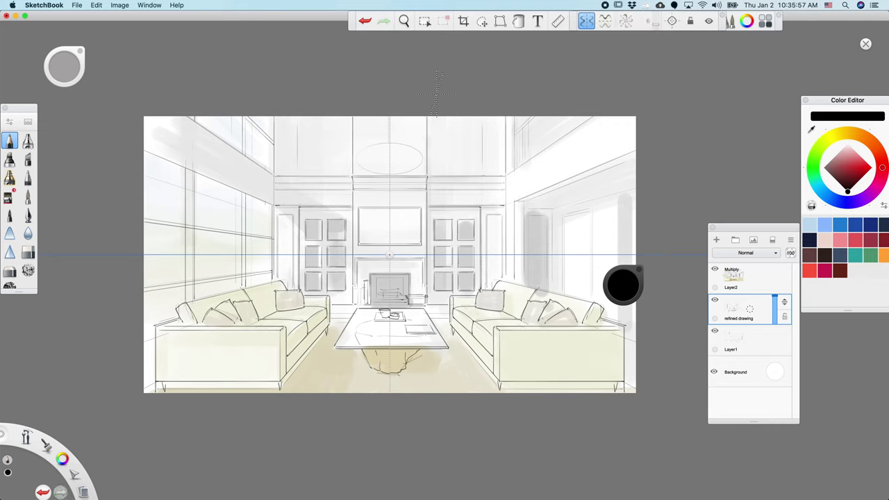
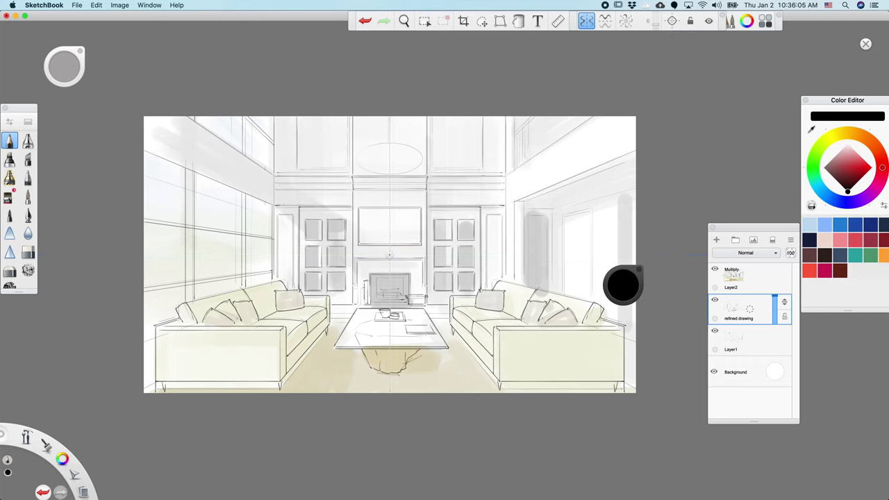
key(super+z)
key(super+shift+z)
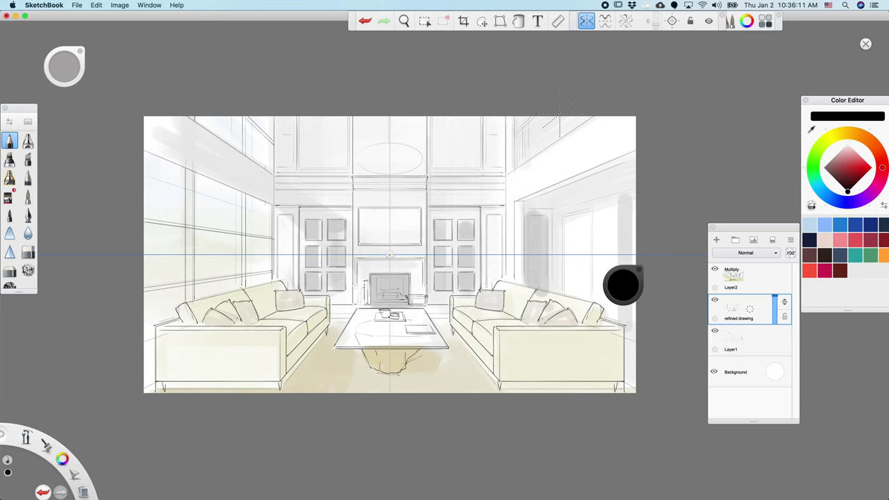
Turn off the perspective guide and symmetry, and sketch a tall vase with stems beside the fireplace.
key(space)
drag(339, 452, 293, 456)
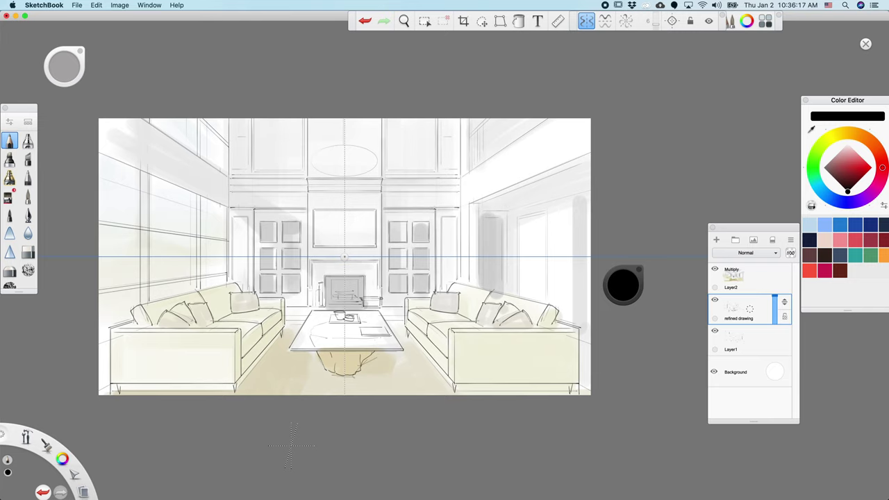
key(space)
drag(292, 448, 386, 354)
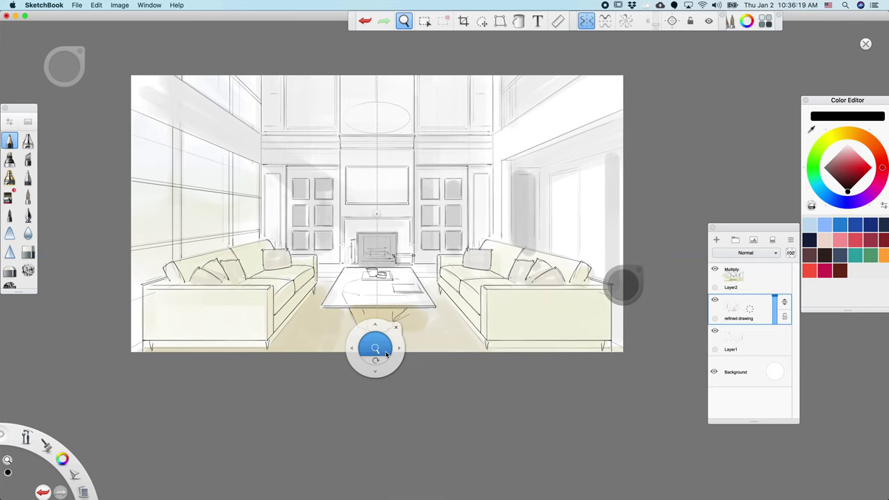
drag(420, 338, 466, 352)
key(p)
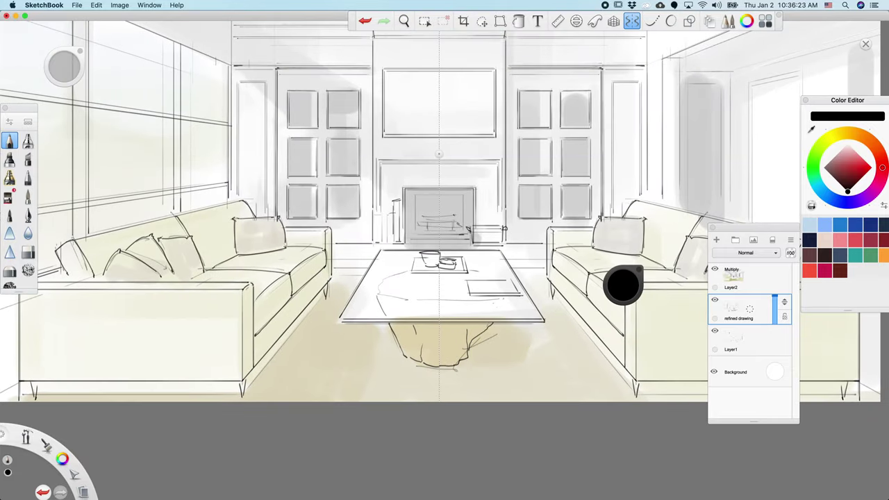
key(super+z)
drag(379, 217, 387, 215)
key(super+z)
key(x)
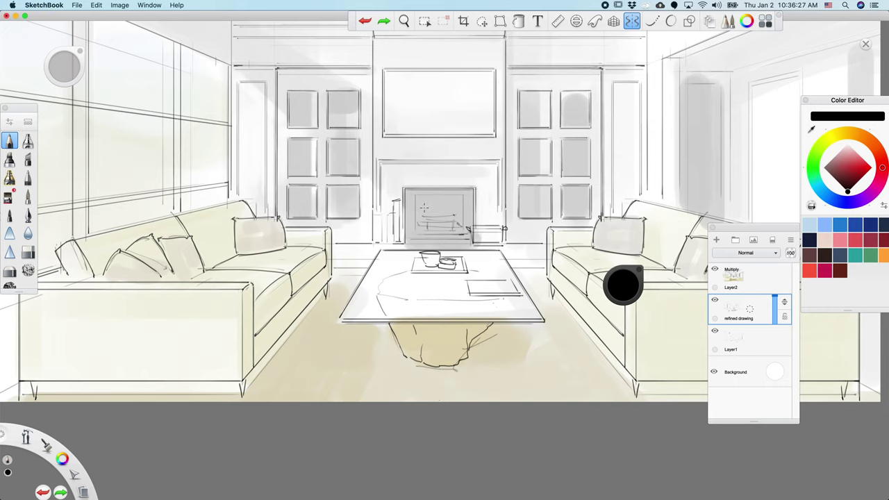
key(super+shift+z)
drag(390, 217, 390, 243)
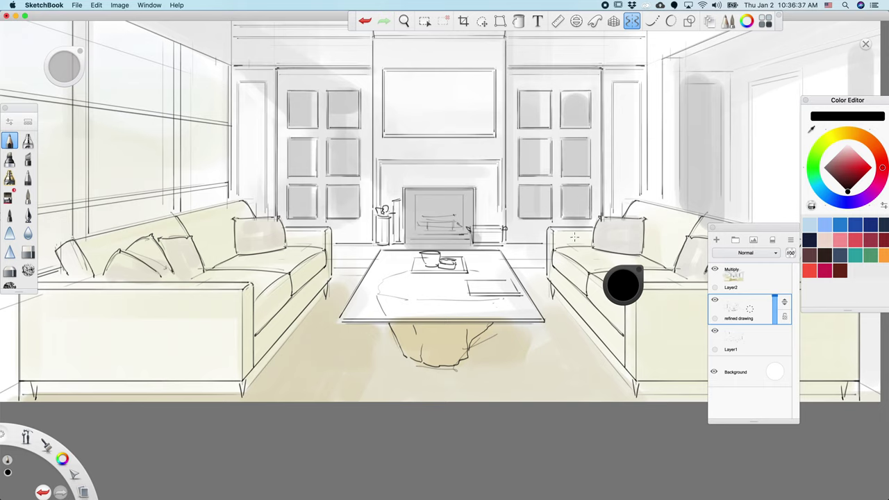
Draw the frame of the shaded doorway in the right-hand recess and the recess's top edge above it.
key(space)
drag(433, 333, 304, 384)
drag(552, 136, 590, 138)
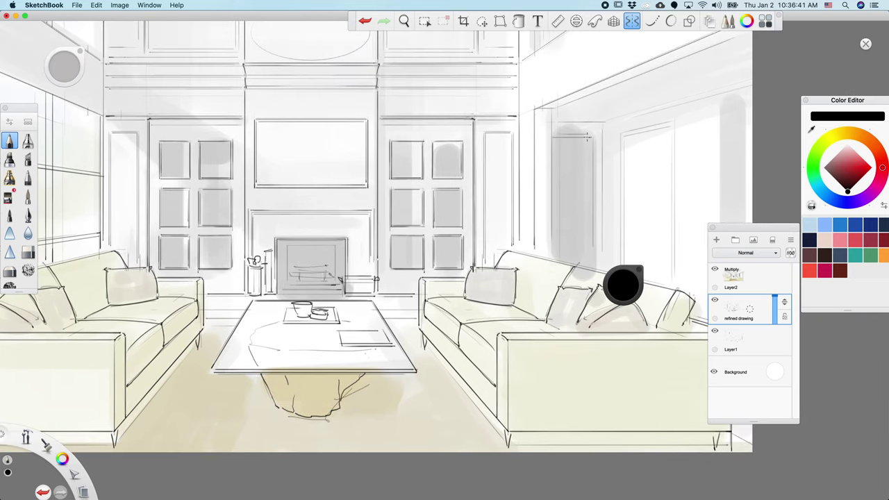
drag(591, 163, 592, 269)
key(super+z)
drag(554, 124, 606, 122)
Draw two small elliptical recessed lights on the lowered ceiling above the right-hand recess.
key(space)
drag(507, 242, 459, 255)
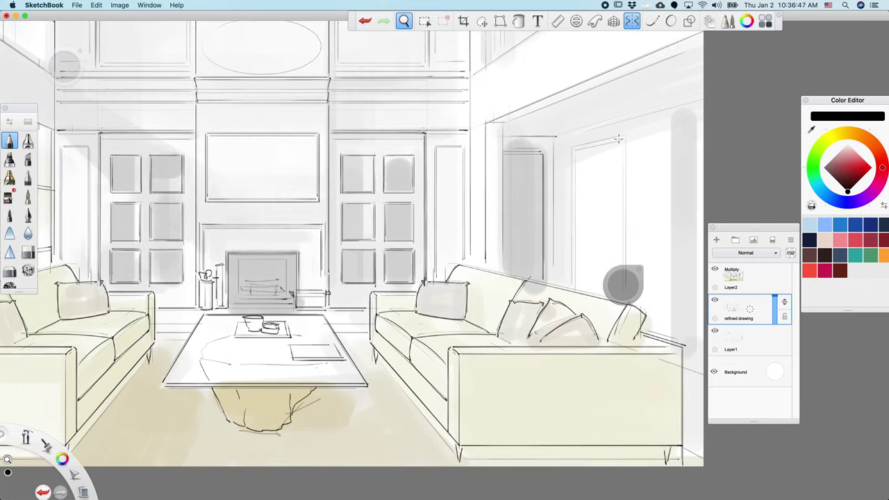
key(super+z)
drag(549, 114, 557, 114)
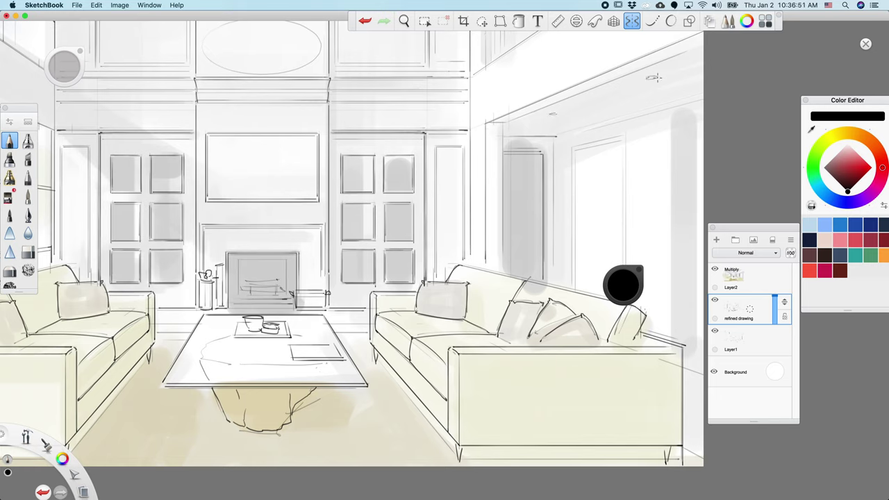
Turn on the perspective guide and draw the recess's receding wall-ceiling edge and the frame of the shaded opening at the far right.
key(p)
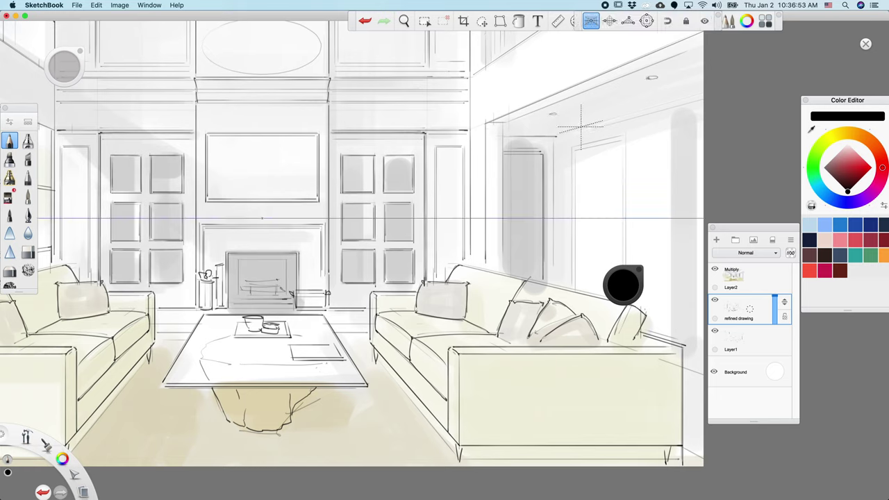
drag(556, 136, 714, 91)
key(space)
drag(524, 276, 462, 277)
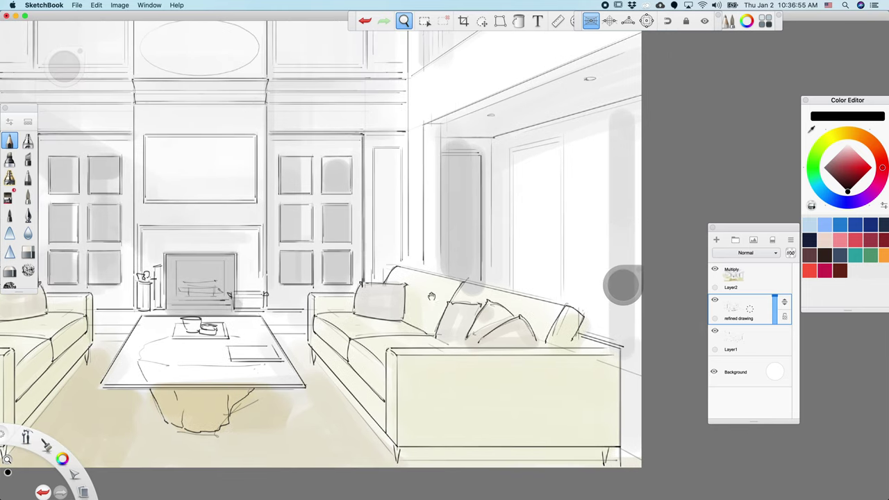
drag(611, 128, 611, 340)
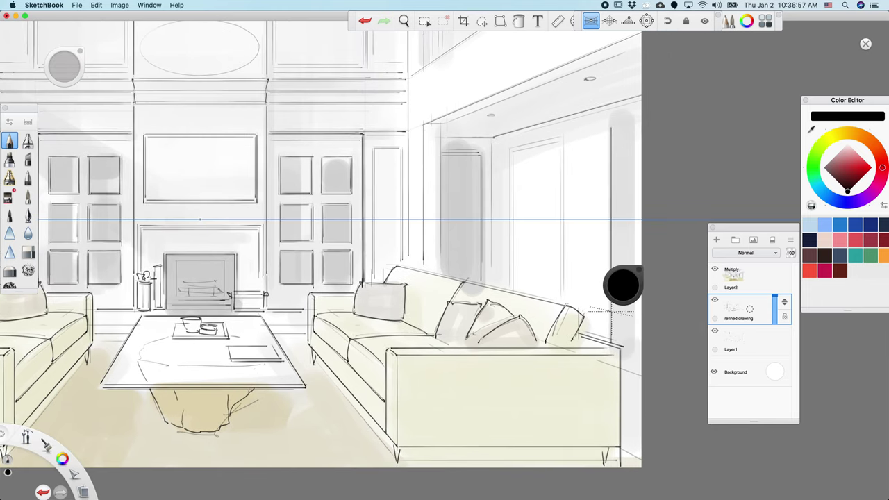
mouse_move(612, 128)
mouse_down()
mouse_move(666, 116)
mouse_move(624, 266)
mouse_up()
key(space)
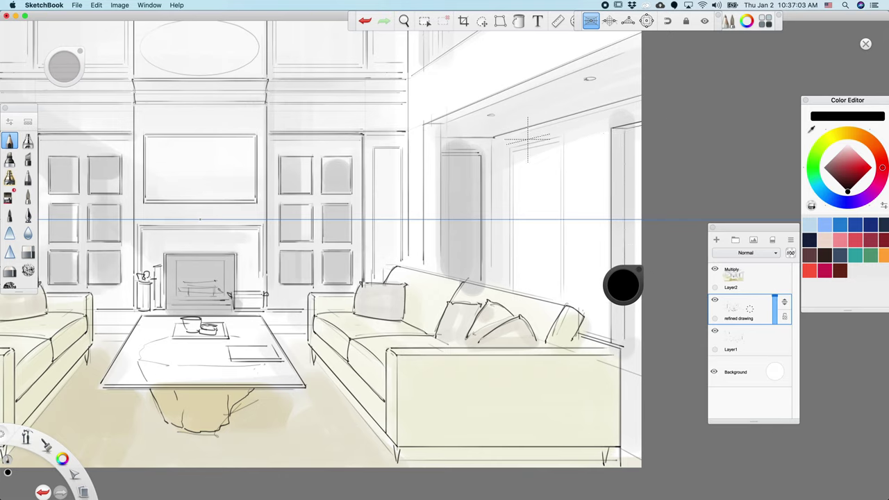
Draw the double-lined frame of the door on the recess's side wall in perspective, and add its handle with the guide off.
key(space)
drag(471, 280, 441, 288)
drag(481, 159, 480, 292)
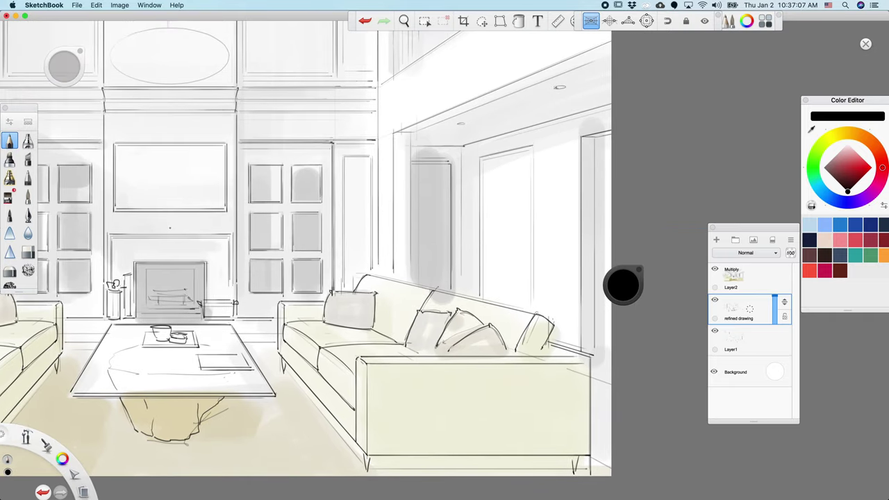
mouse_move(482, 159)
mouse_down()
mouse_move(525, 150)
mouse_move(482, 296)
mouse_up()
drag(529, 148, 530, 290)
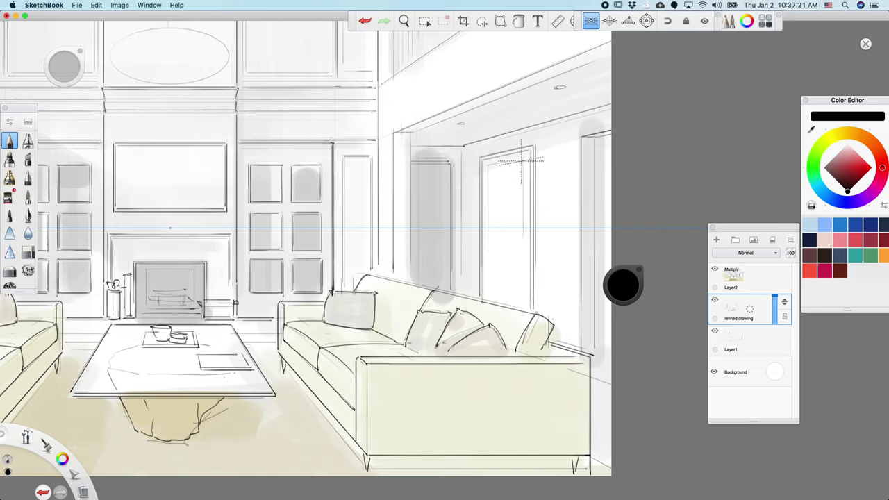
key(p)
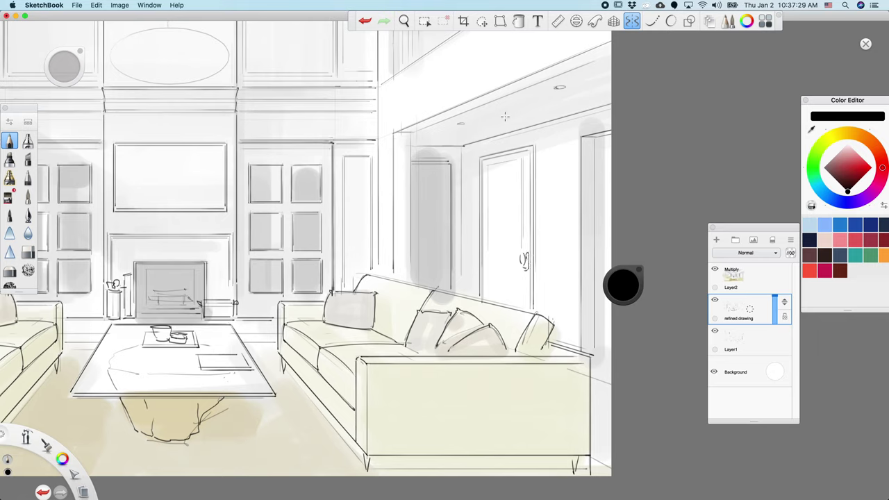
Draw the center line of the shaded doorway and the vertical edges of the wall end beside the recess.
key(super+z)
drag(434, 166, 434, 281)
drag(393, 136, 389, 241)
drag(410, 132, 409, 284)
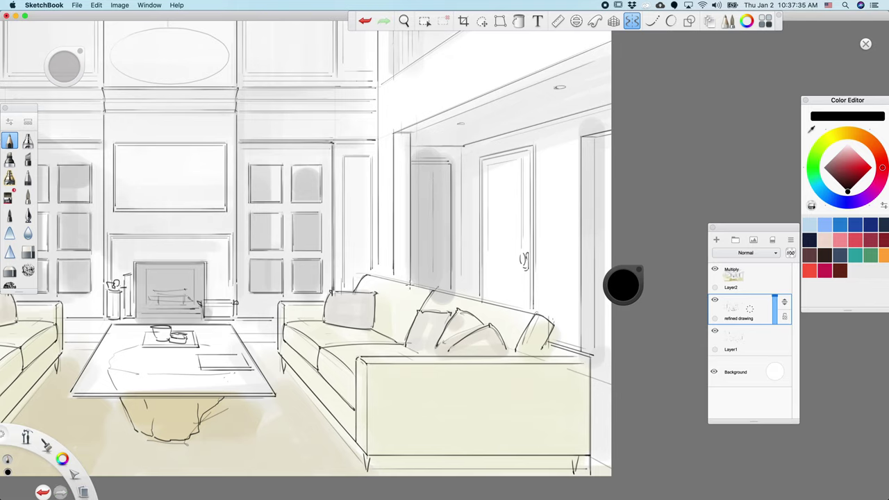
Double the recess's receding ceiling edge with the perspective guide and draw the vertical balusters of the upper balcony railing.
key(space)
drag(352, 320, 309, 384)
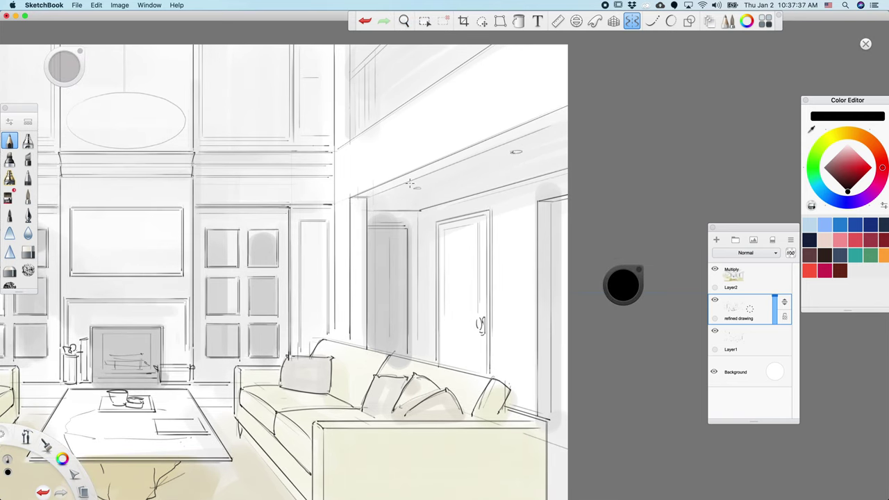
drag(365, 198, 660, 89)
key(space)
drag(306, 335, 362, 376)
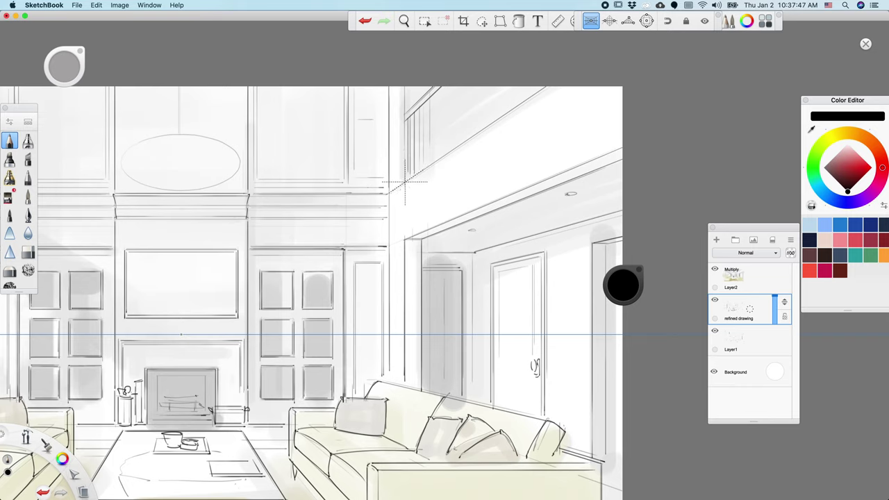
drag(424, 105, 423, 169)
mouse_move(429, 100)
mouse_down()
mouse_move(430, 164)
mouse_move(438, 158)
mouse_up()
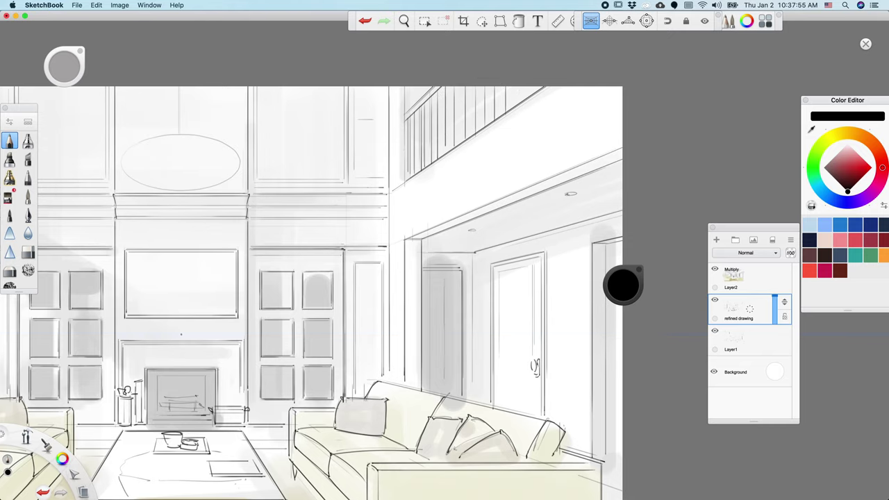
Rename Layer1 as "draft" and hide it, with the perspective guide turned off.
key(space)
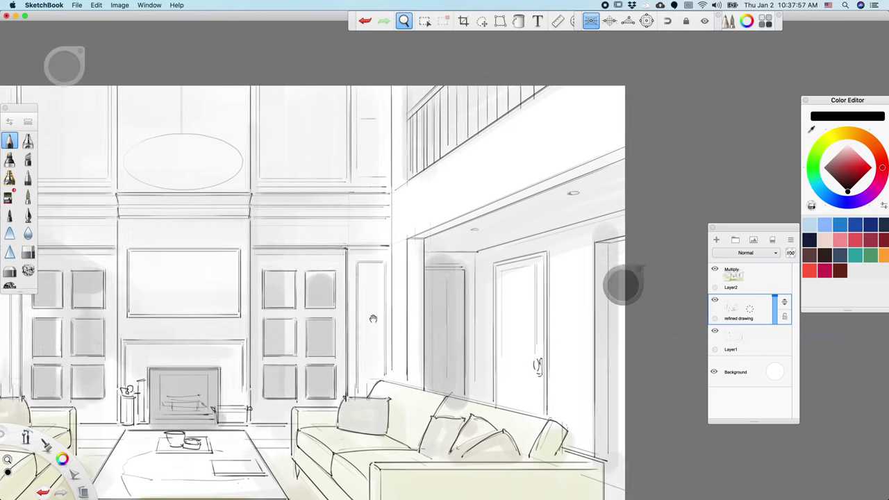
drag(343, 339, 492, 232)
mouse_move(350, 385)
mouse_down()
mouse_move(418, 357)
mouse_move(420, 341)
mouse_move(480, 334)
mouse_move(413, 333)
mouse_move(464, 332)
mouse_up()
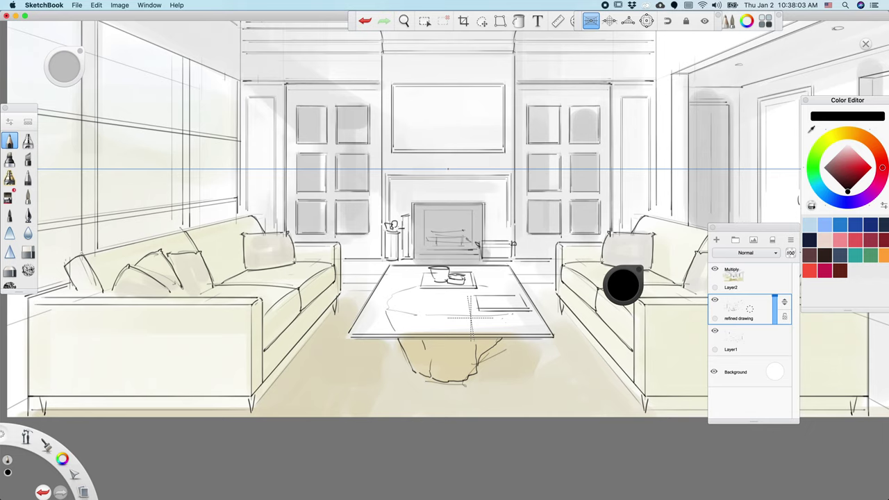
key(p)
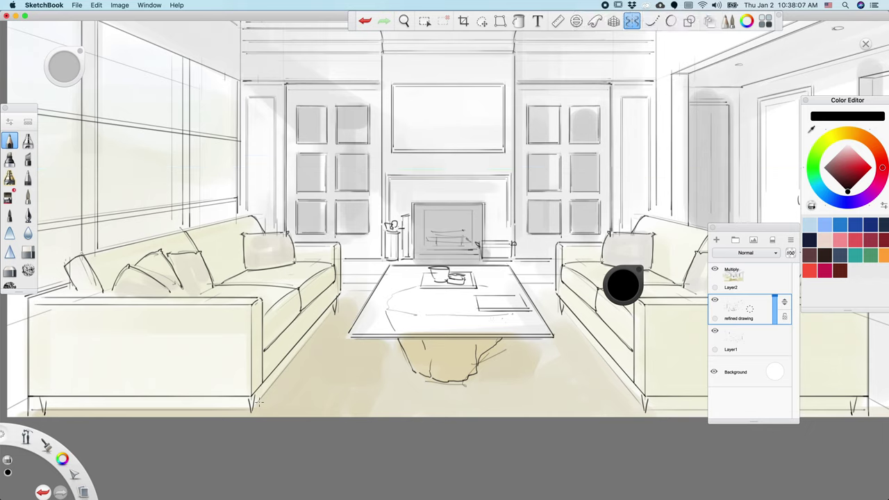
click(760, 339)
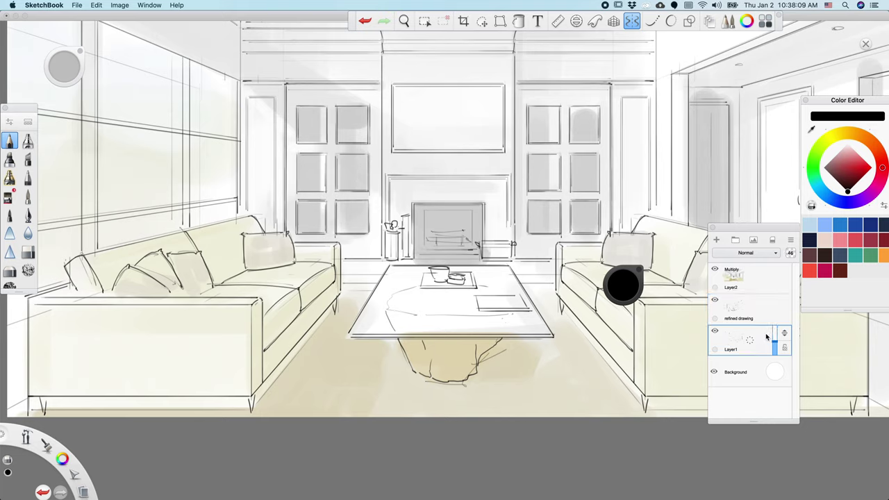
click(751, 340)
click(790, 333)
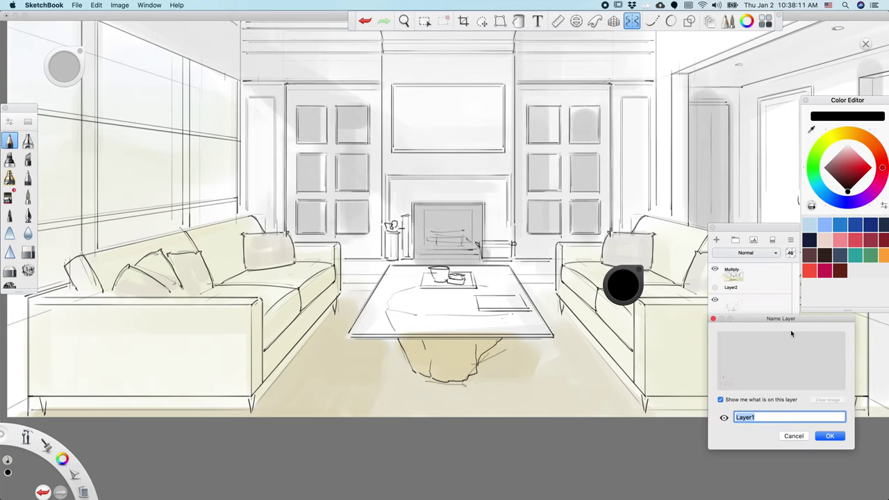
text(draft)
key(Return)
click(715, 333)
On the refined drawing layer, erase the overlapping lines where the lower window bars cross on the left wall.
key(space)
drag(530, 327, 450, 360)
click(763, 307)
key(space)
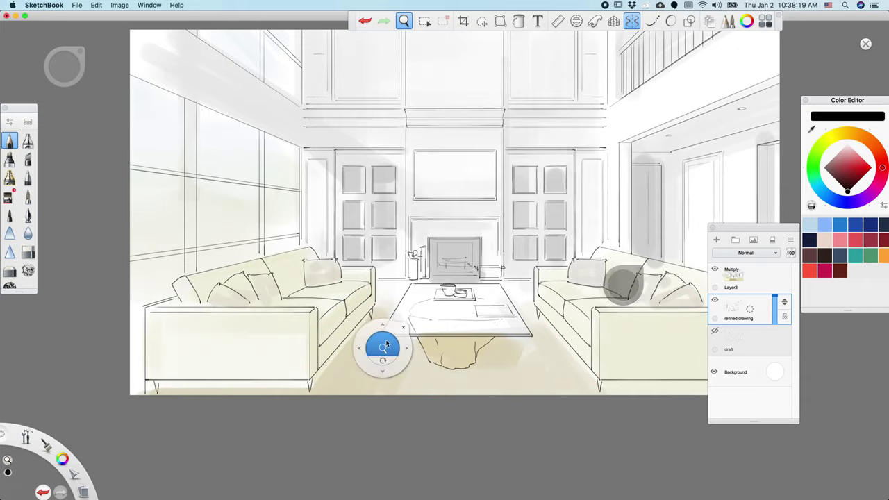
drag(324, 327, 395, 339)
drag(395, 339, 619, 353)
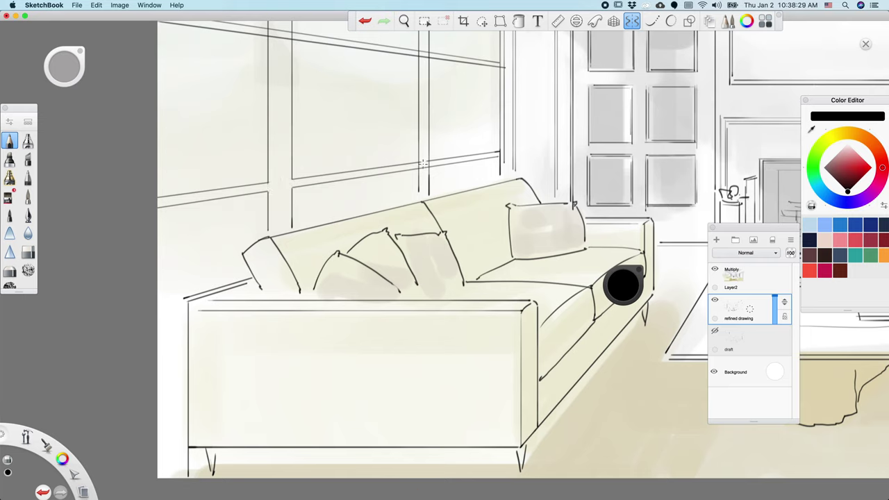
key(space)
drag(335, 185, 355, 292)
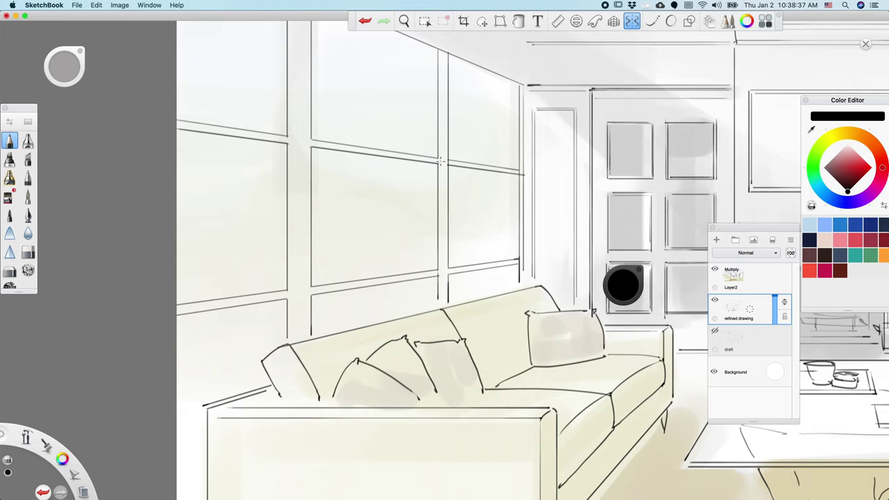
Erase the overshooting bar lines around the middle and upper panes of the left wall's windows.
key(space)
drag(309, 300, 315, 404)
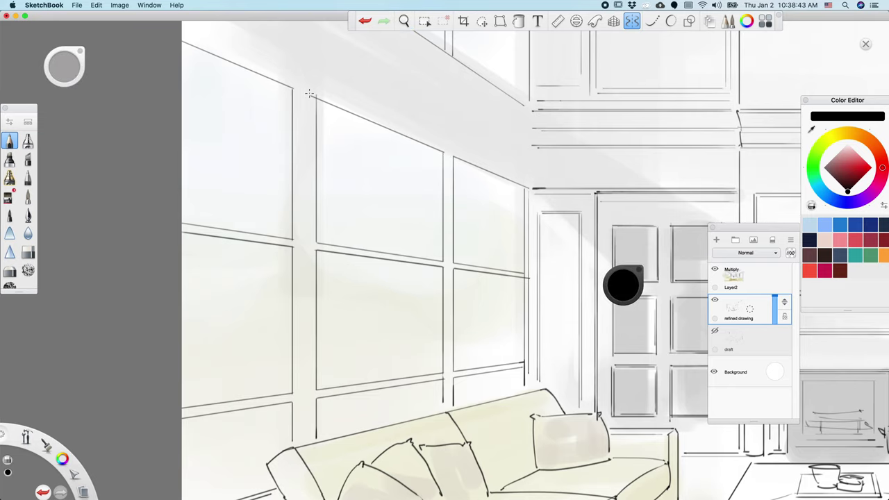
key(space)
drag(386, 139, 315, 359)
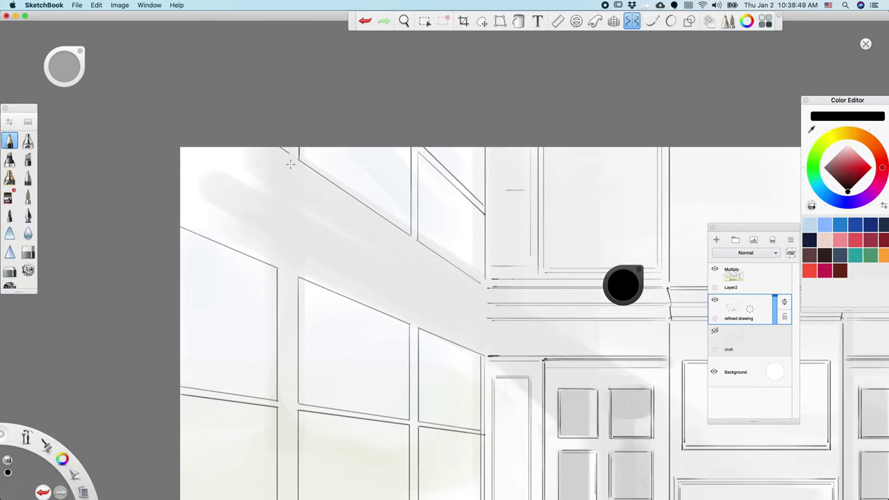
key(space)
key(space)
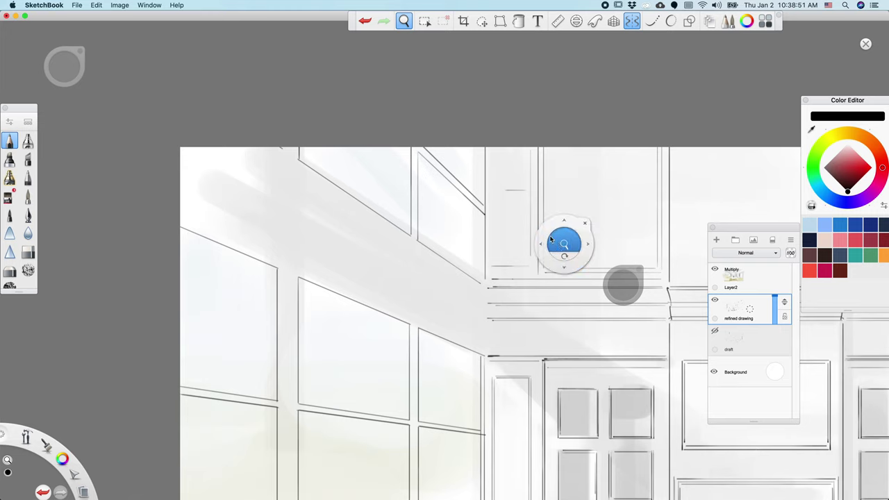
Draw the missing vertical corner segment between the left window wall and the back wall beside the molding.
drag(550, 237, 536, 293)
drag(531, 323, 473, 236)
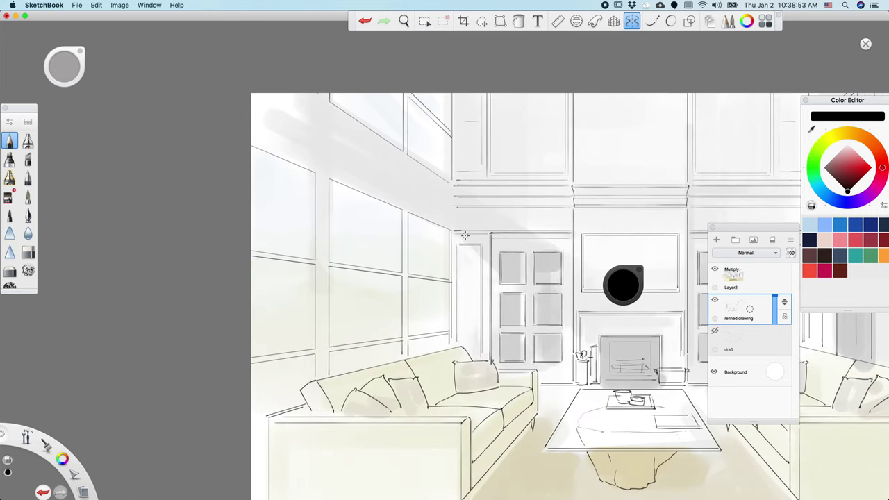
drag(451, 187, 453, 229)
Undo the last stroke and sketch a loose landscape inside the picture frame above the fireplace.
key(space)
key(space)
drag(347, 359, 284, 298)
drag(492, 264, 430, 334)
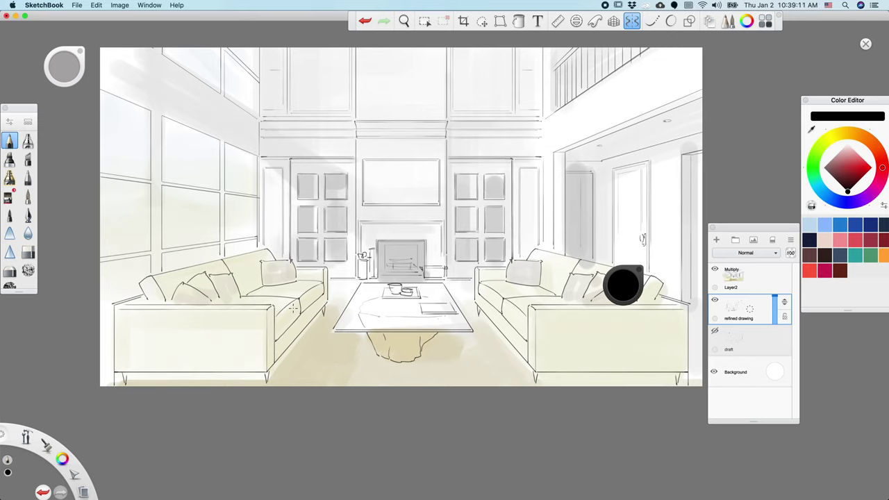
key(super+z)
drag(385, 182, 401, 181)
Raise the opacity of the Multiply color layer, Layer2, to 100 after toggling its visibility.
click(791, 271)
click(715, 269)
click(714, 269)
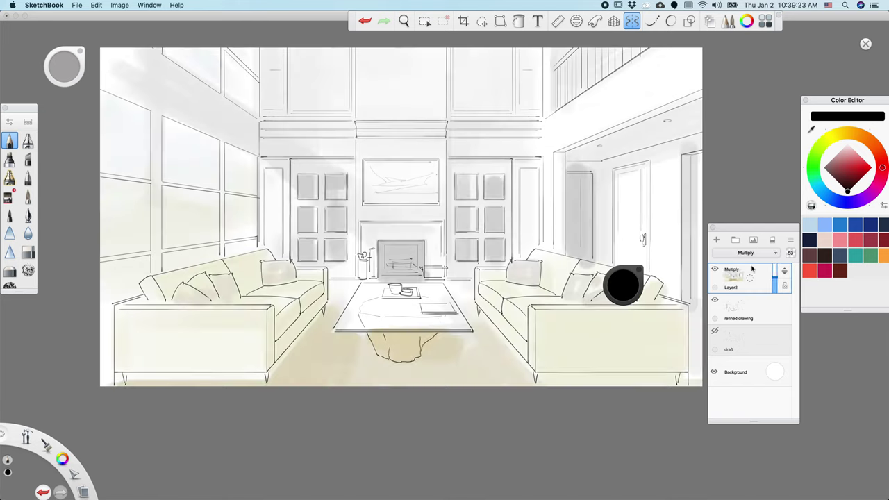
drag(777, 279, 777, 264)
Sample the tan rug color and paint darker shading on the rug beside and beneath the sofas.
key(space)
drag(291, 418, 309, 438)
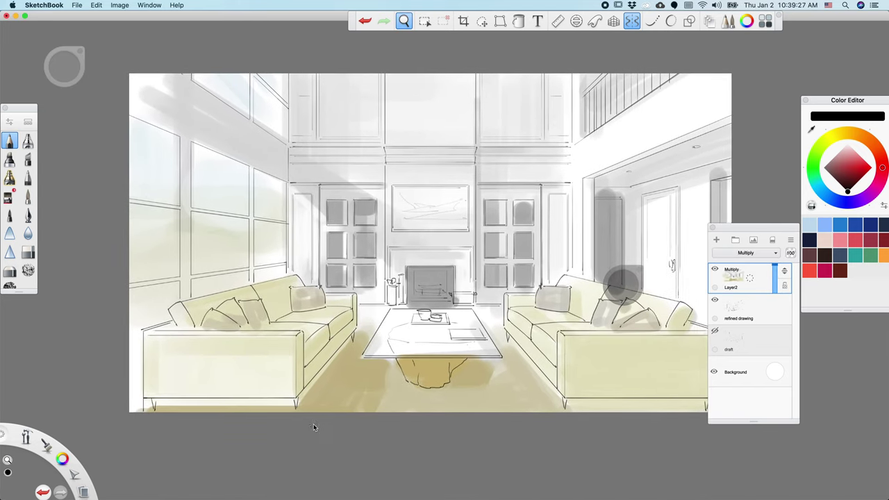
click(8, 197)
alt+click(345, 348)
mouse_move(319, 380)
mouse_down()
mouse_move(338, 353)
mouse_move(298, 401)
mouse_move(222, 403)
mouse_up()
drag(168, 403, 299, 402)
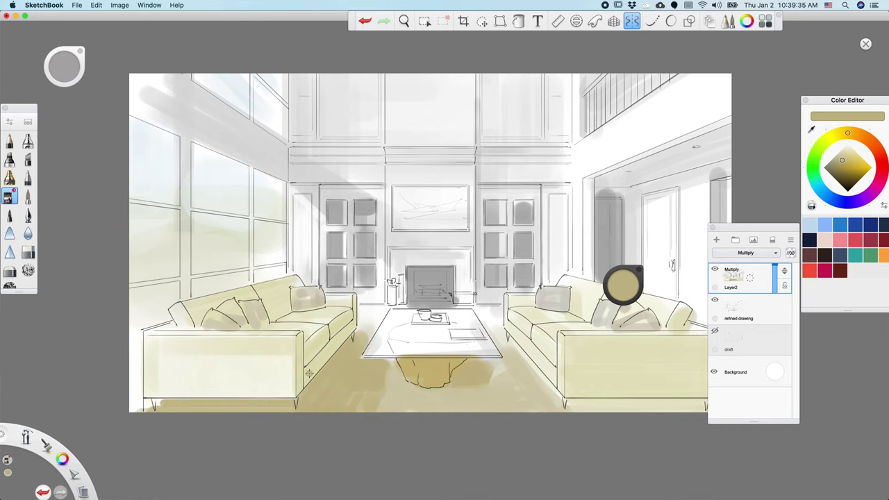
Undo the last stroke and fill the rug area between the sofas and the coffee table's far corners with tan.
key(space)
drag(382, 419, 355, 410)
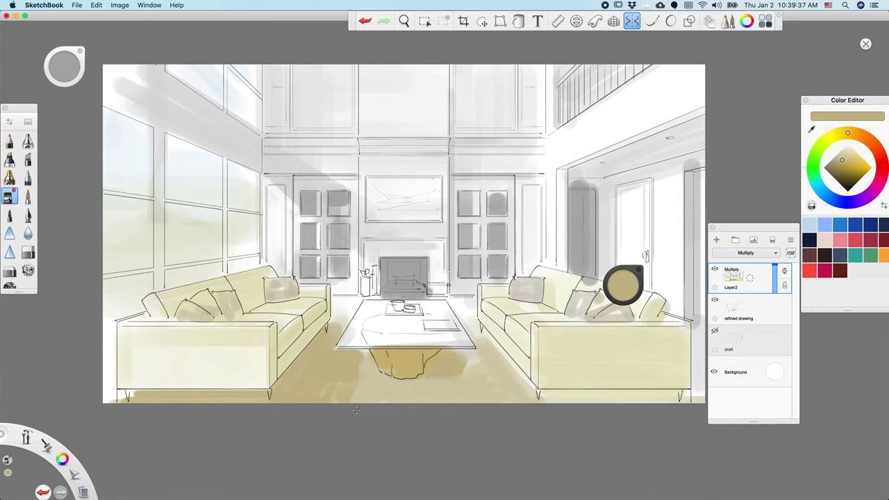
key(super+z)
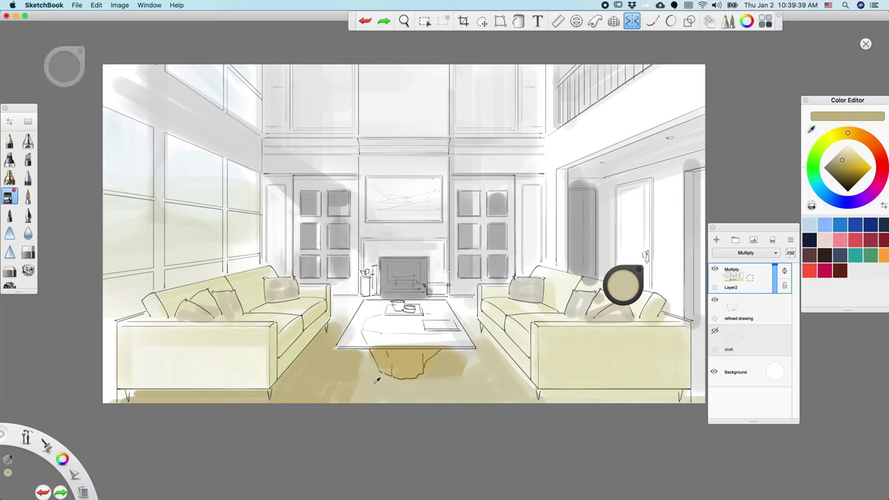
drag(336, 314, 351, 311)
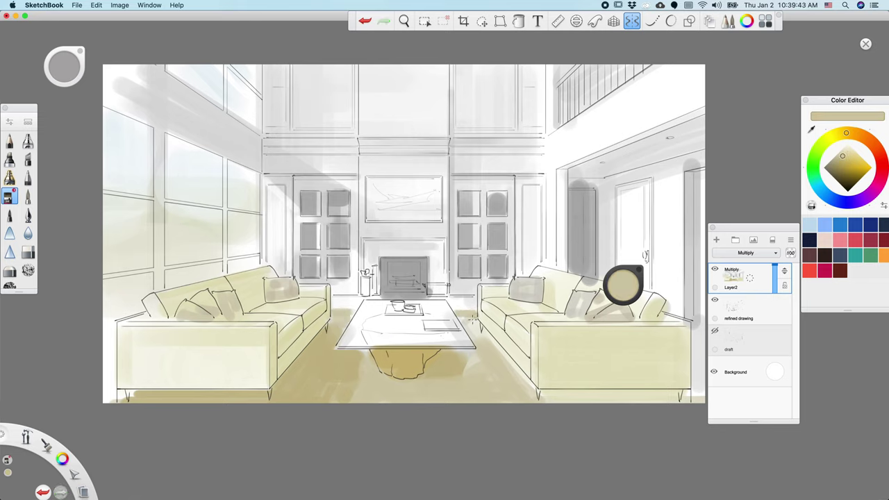
Sample a light tan and paint a soft horizontal reflection across the front of the coffee table top.
key(space)
drag(397, 429, 386, 415)
key(alt)
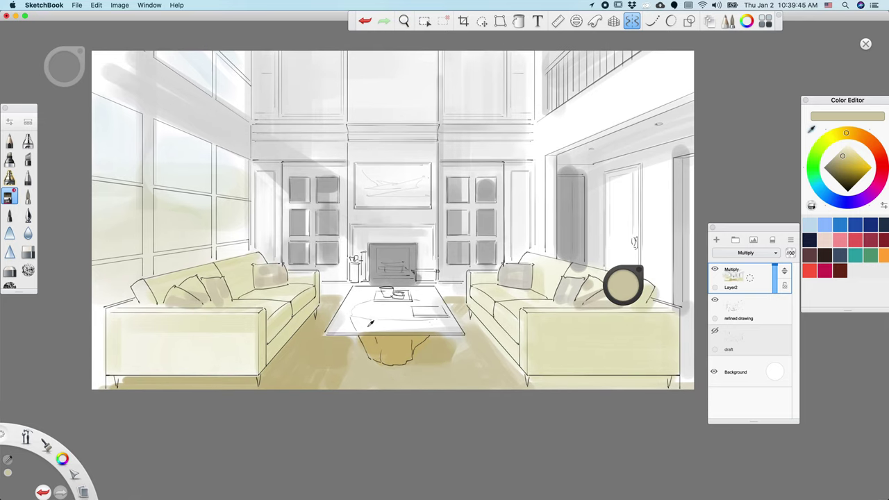
alt+click(432, 340)
drag(359, 324, 434, 326)
Color the cups and tray items on the coffee table beige and the accessories beside the fireplace tan.
alt+click(355, 297)
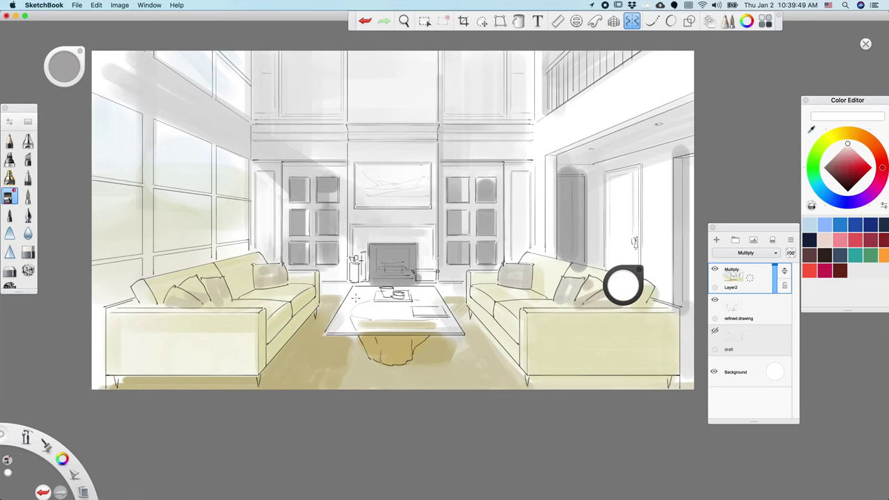
drag(474, 286, 471, 295)
key(alt)
alt+click(386, 321)
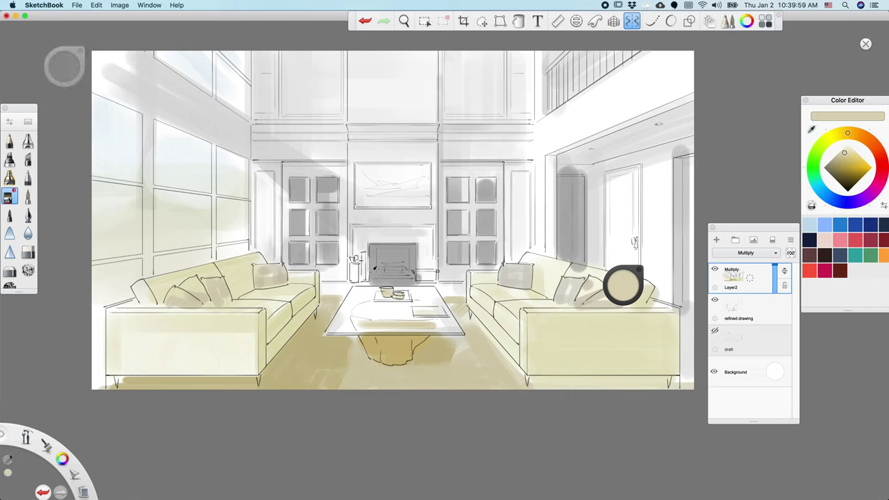
alt+click(388, 343)
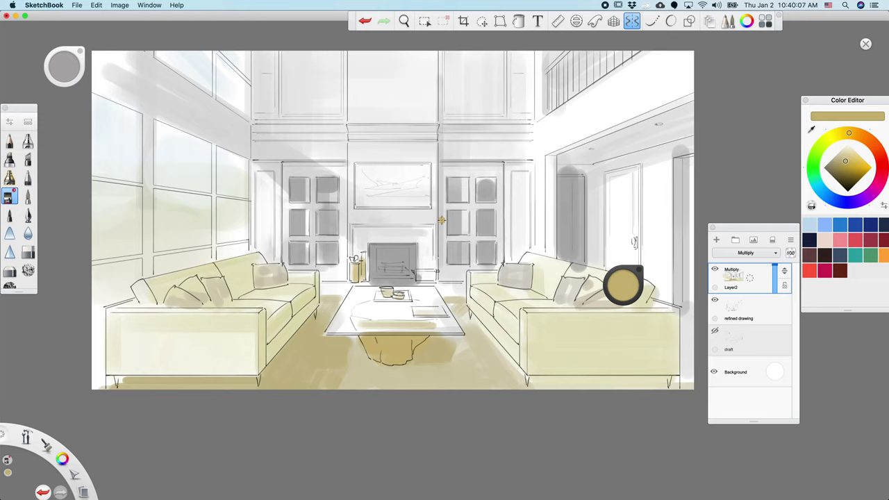
Choose a pale light blue, enlarge the brush and paint a cool wash over the back wall and windows.
key(space)
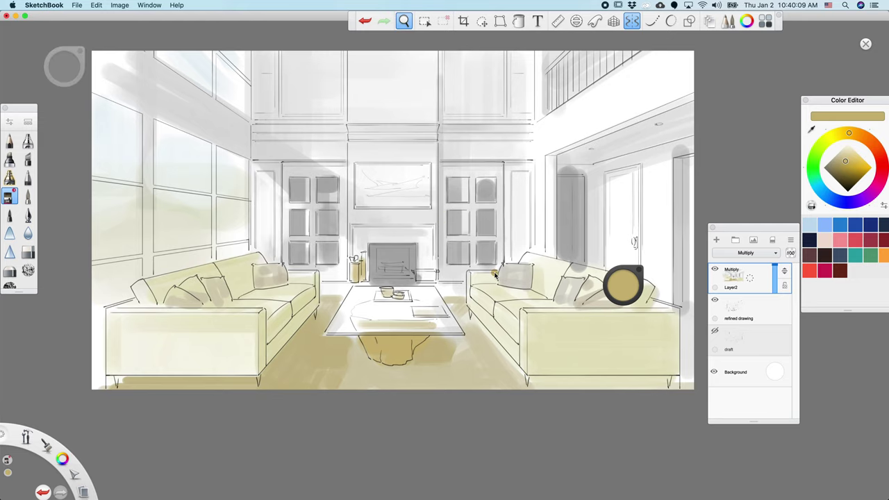
drag(307, 387, 304, 414)
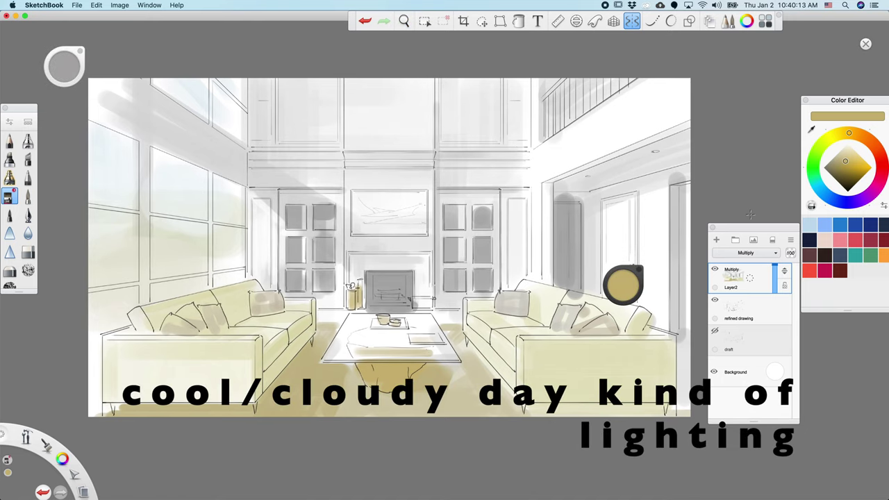
click(818, 186)
drag(846, 160, 847, 148)
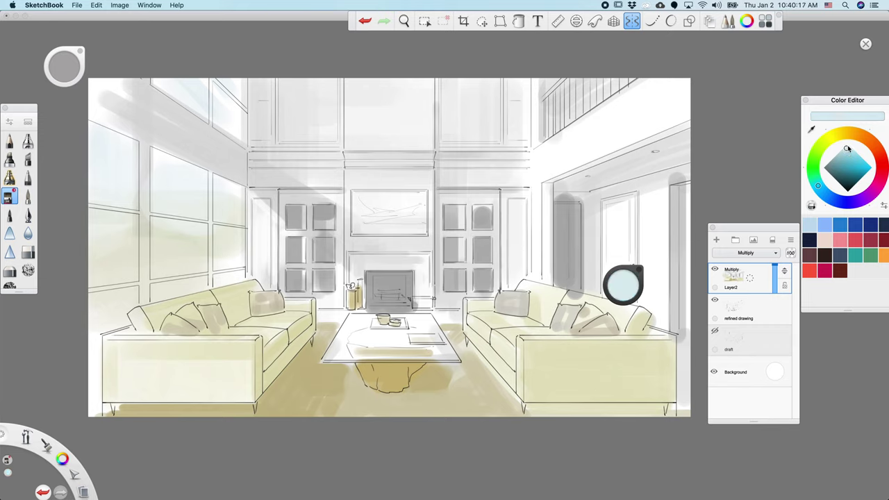
drag(65, 67, 66, 33)
drag(698, 169, 697, 169)
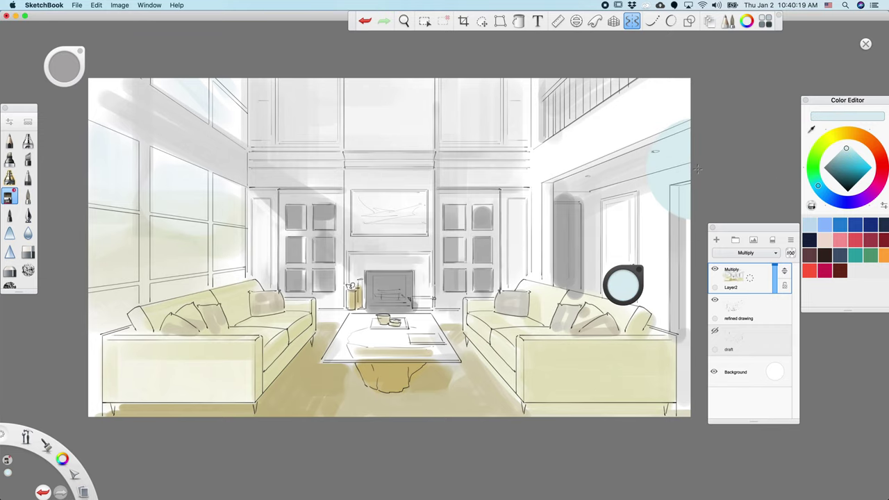
key(p)
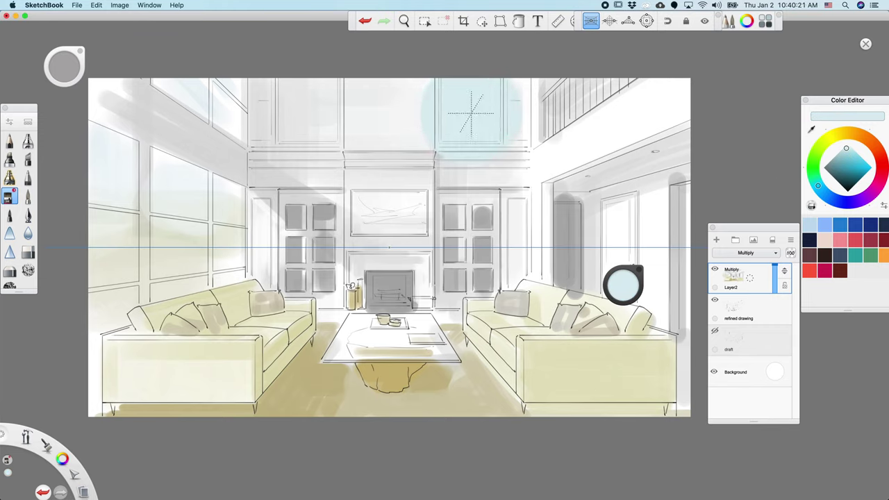
key(p)
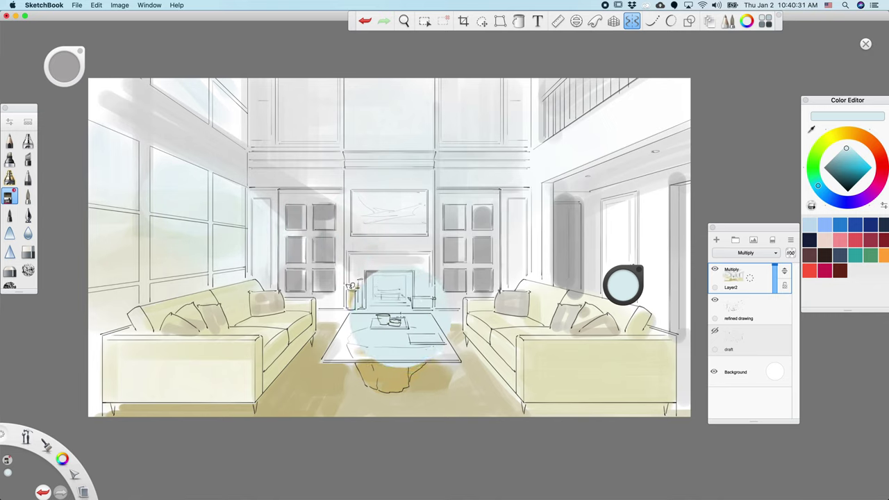
Undo the last table stroke and tint the coffee table top pale blue with a smaller brush.
key(b)
drag(411, 310, 391, 317)
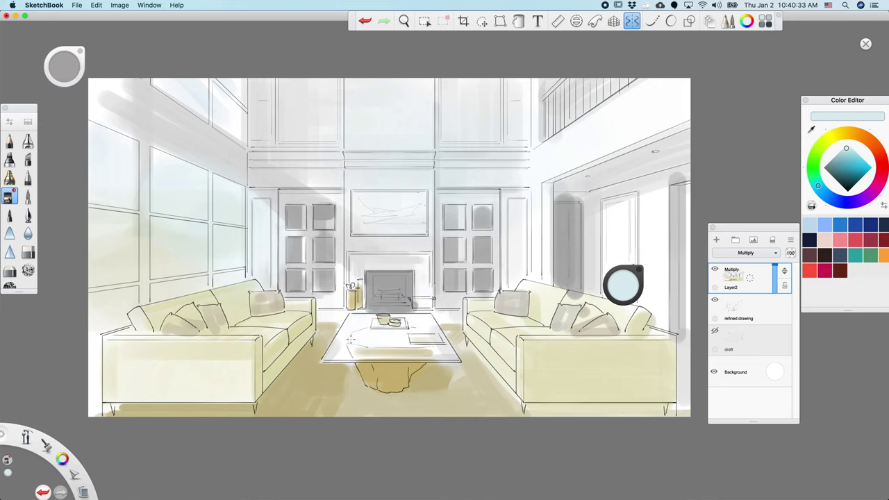
key(super+z)
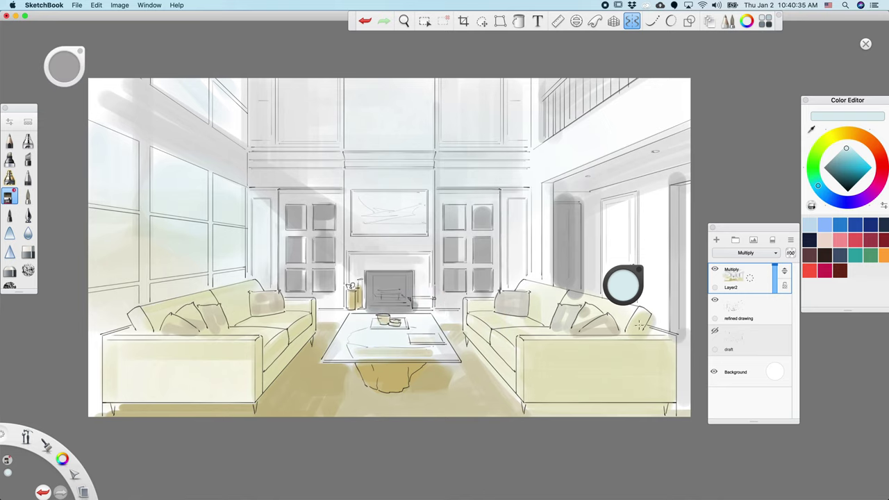
key(space)
drag(467, 403, 311, 411)
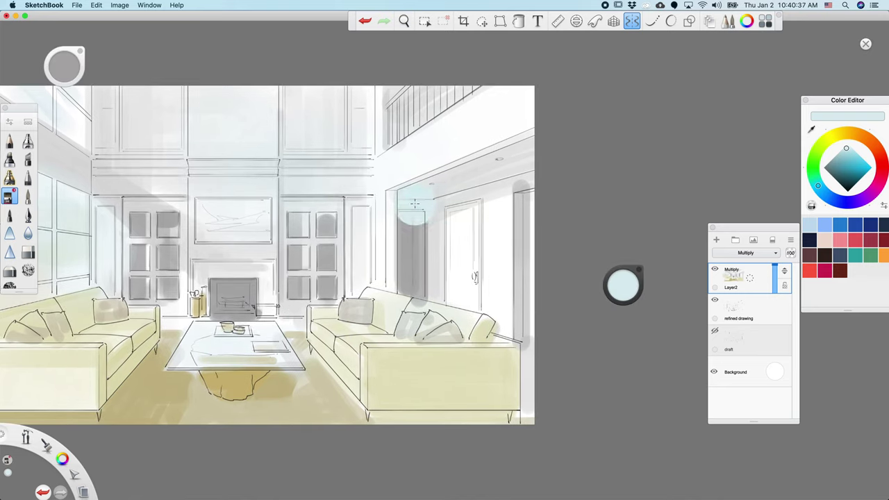
Extend the pale blue wash across the upper back wall panels and the side wall below the balcony.
key(space)
drag(312, 301, 364, 329)
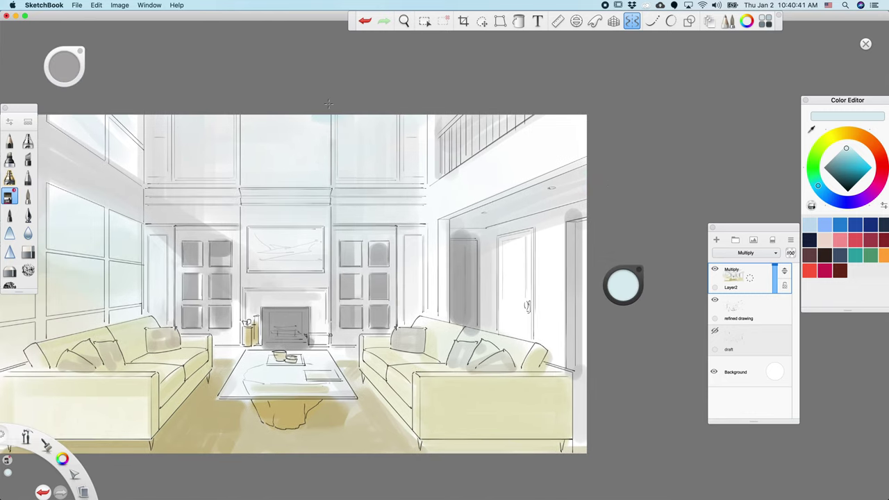
key(space)
drag(264, 207, 381, 218)
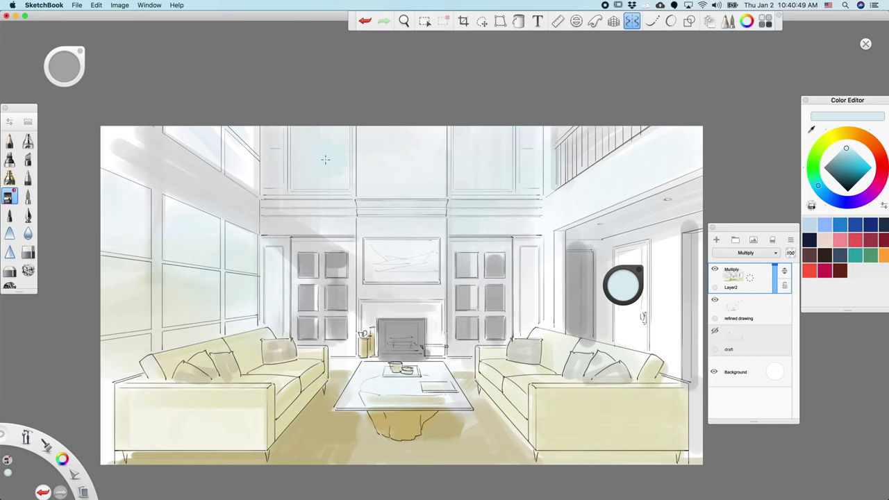
Sample a light greige near the side windows, shrink the brush, tint the window wall around the panes and undo the last stroke.
key(alt)
alt+click(238, 196)
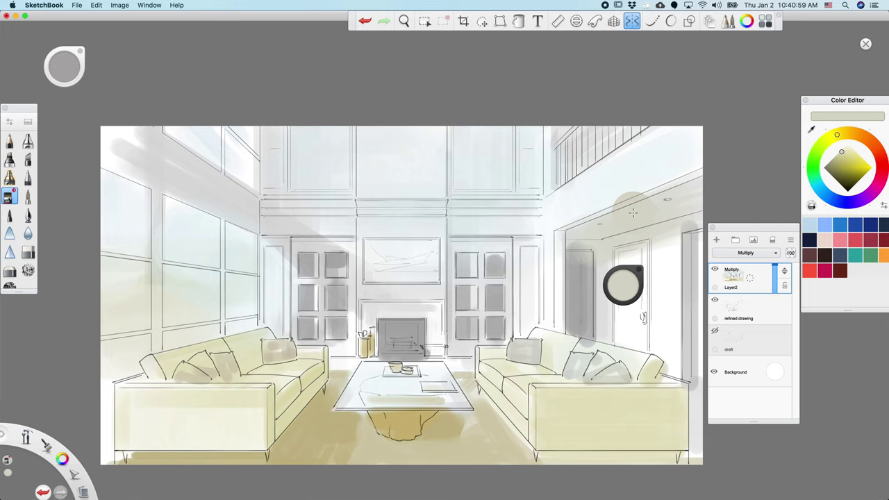
key(super+z)
key([)
key([)
key([)
key([)
key([)
key([)
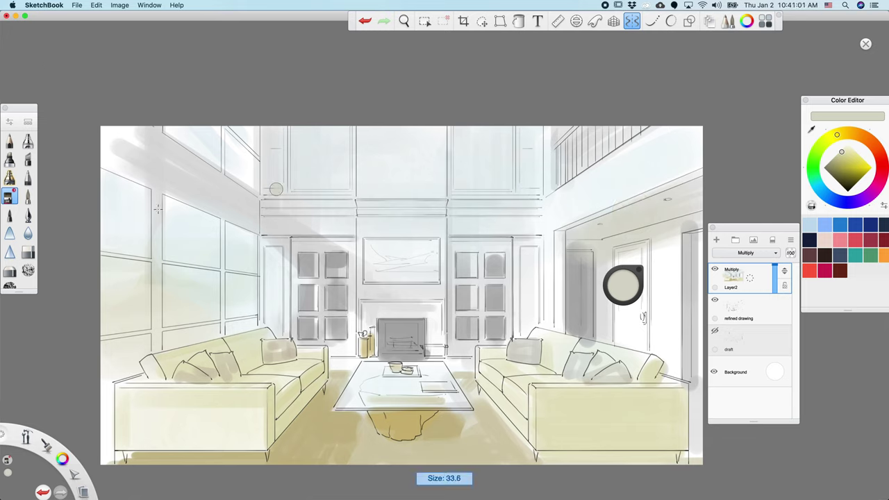
key([)
key([)
mouse_move(124, 141)
mouse_down()
mouse_move(174, 170)
mouse_move(86, 150)
mouse_move(124, 127)
mouse_up()
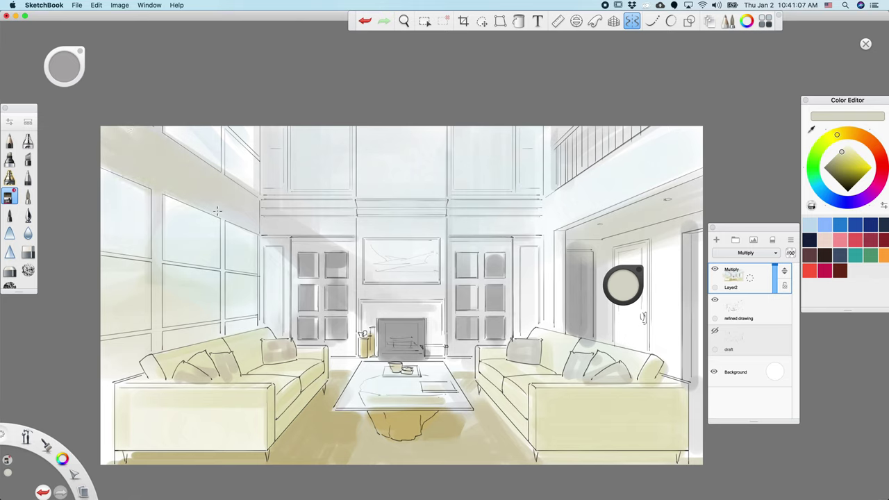
key(super+z)
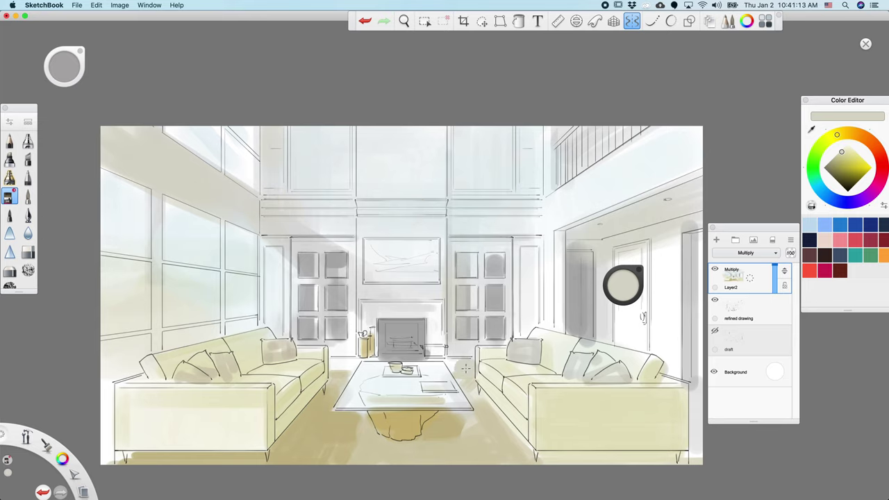
Choose the dark brown swatch, undo the test stroke, shift its hue toward orange and paint the floor strip beside the right sofa.
scroll(575, 371, right, 5)
scroll(575, 372, down, 2)
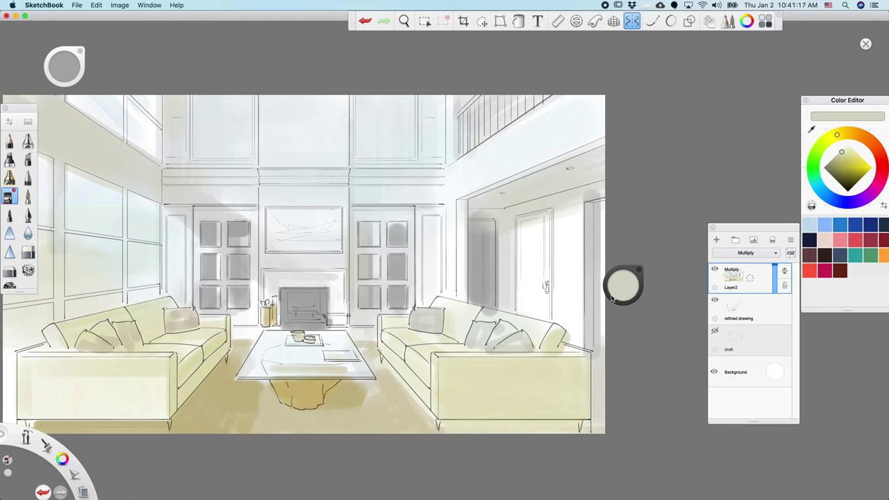
click(810, 257)
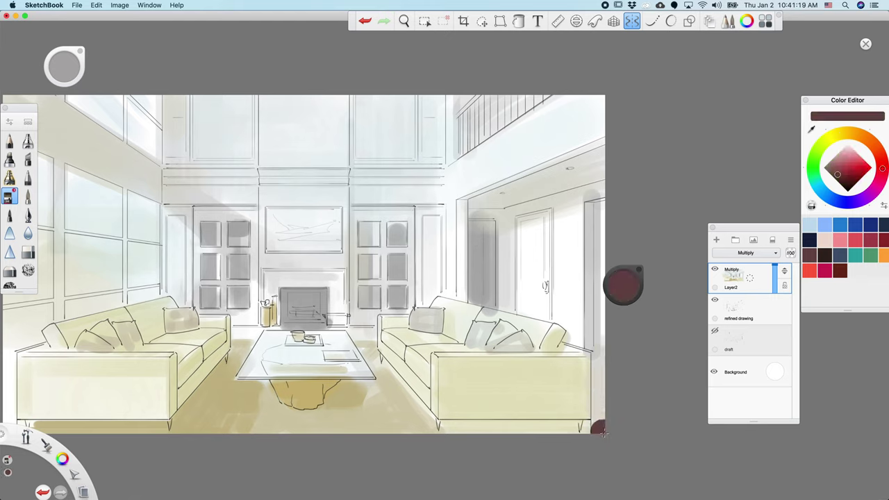
drag(601, 430, 612, 414)
key(super+z)
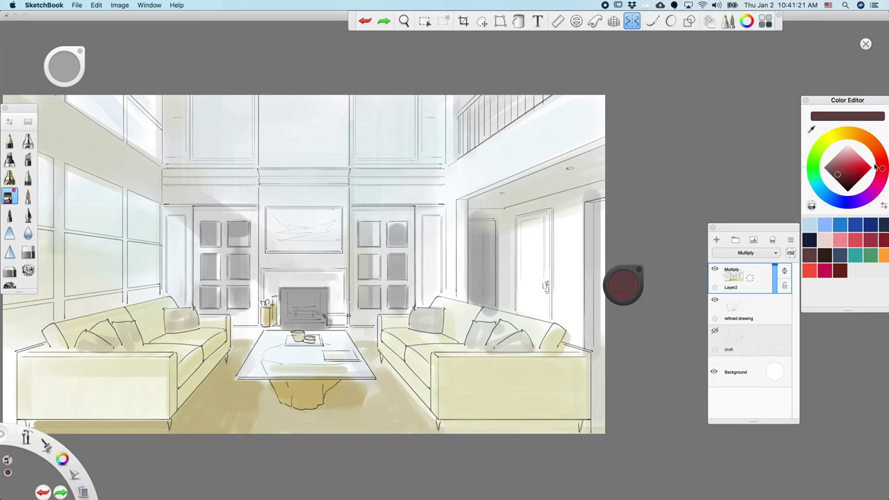
drag(883, 166, 880, 154)
drag(591, 422, 620, 414)
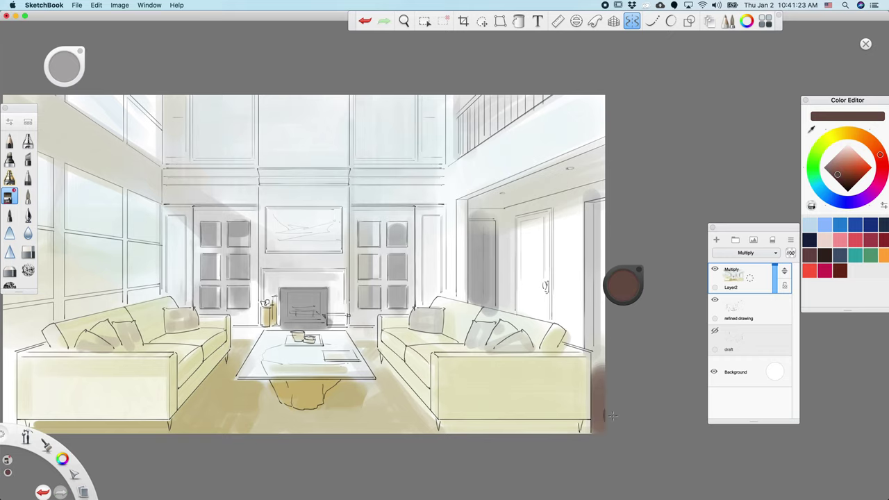
Reduce the brush size to 40.9 and paint brown floor patches on both sides of the coffee table's far end, undoing stray strokes.
drag(294, 412, 334, 411)
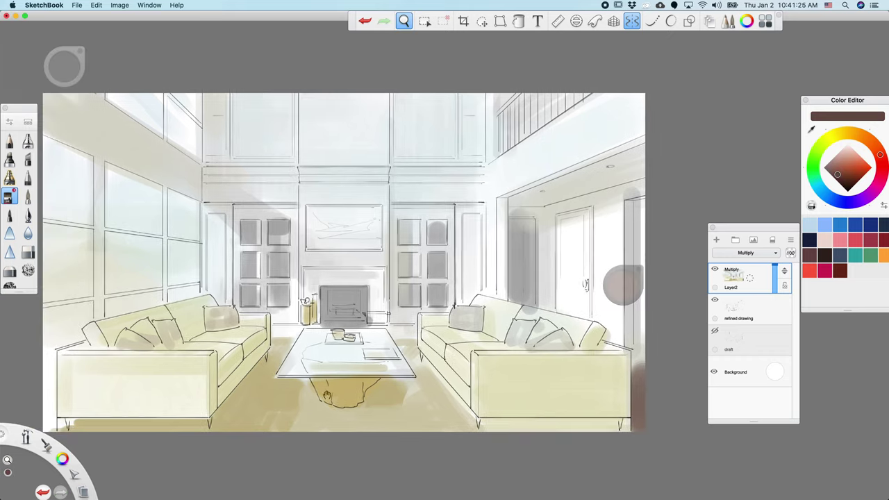
key([)
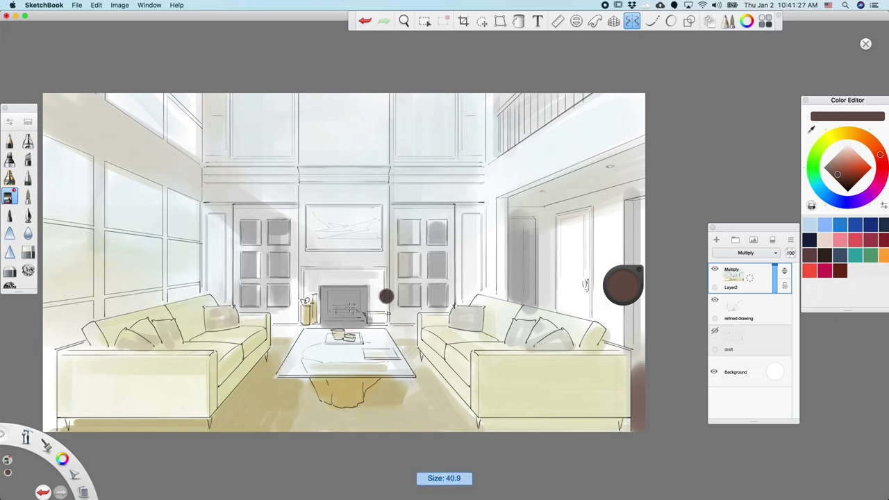
mouse_move(397, 330)
mouse_down()
mouse_move(449, 319)
mouse_move(402, 322)
mouse_move(409, 333)
mouse_move(394, 331)
mouse_move(431, 327)
mouse_up()
key(super+z)
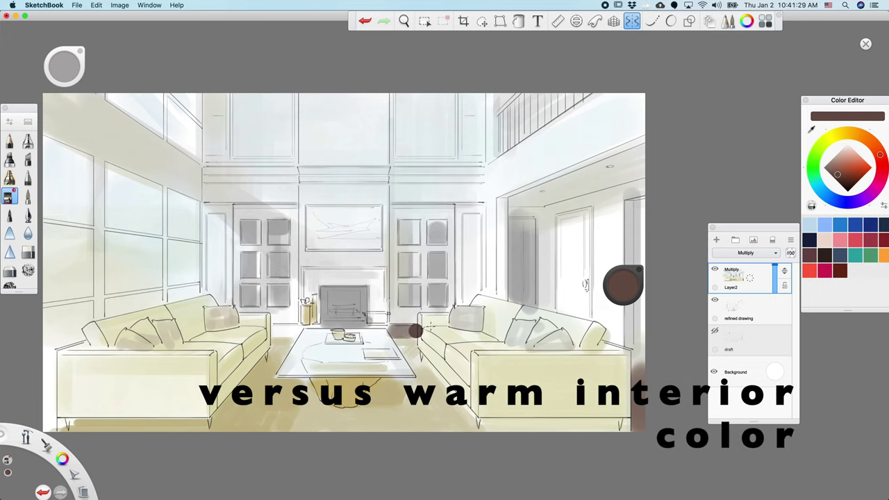
mouse_move(286, 331)
mouse_down()
mouse_move(320, 323)
mouse_move(295, 331)
mouse_up()
key(super+z)
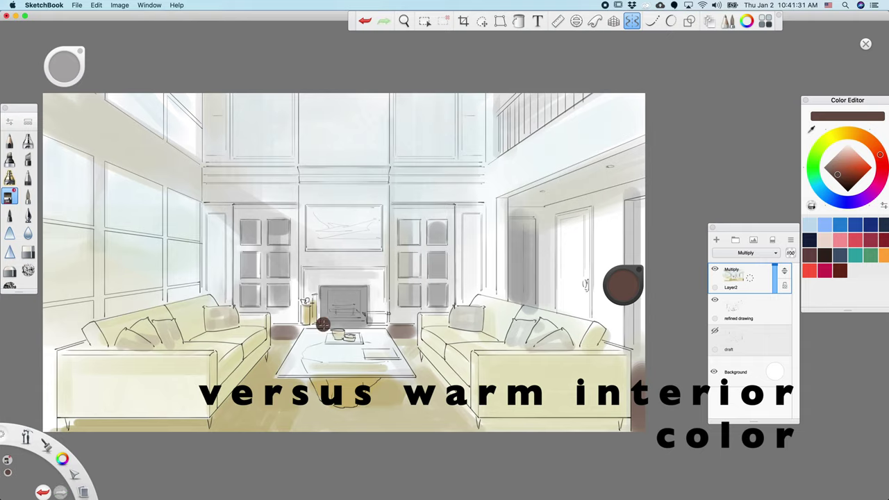
Undo the last stray stroke and paint the floor corner outside the left sofa dark brown.
key(space)
drag(200, 438, 391, 376)
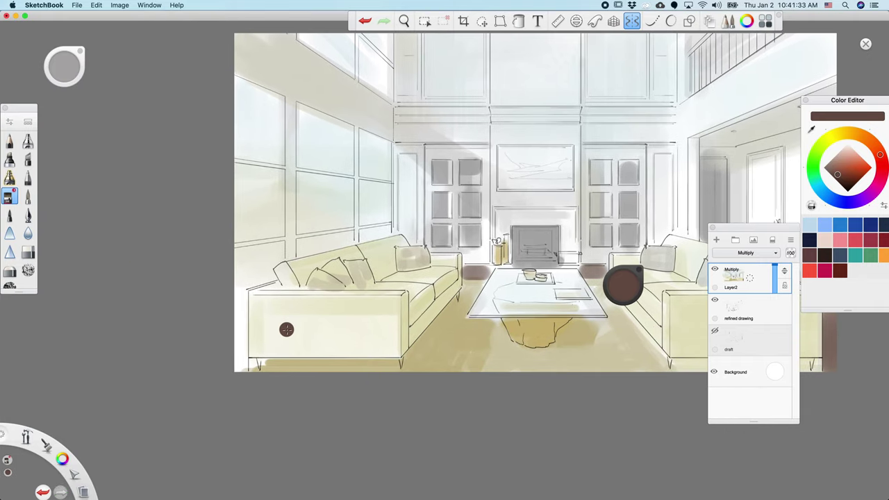
key(super+z)
mouse_move(233, 358)
mouse_down()
mouse_move(266, 335)
mouse_move(257, 346)
mouse_up()
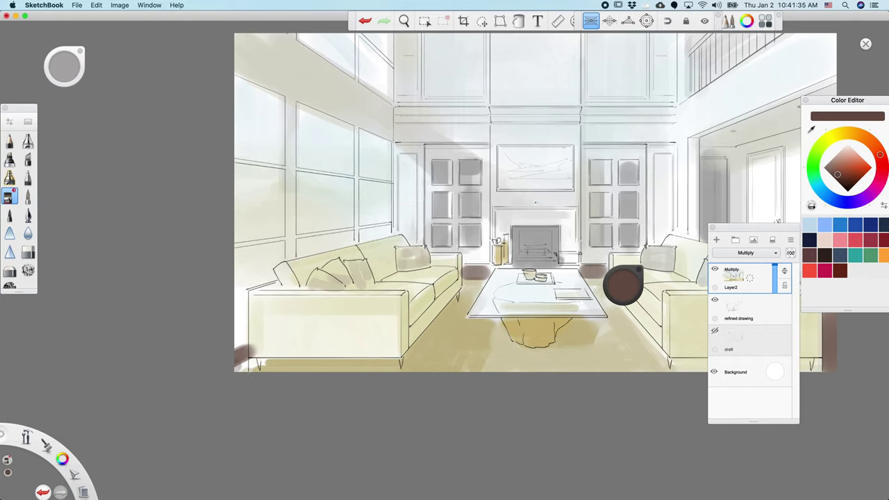
With the one-point perspective guide on, sample the rug's tan and darken the rug along the right sofa's inner edge.
key(space)
drag(382, 426, 283, 424)
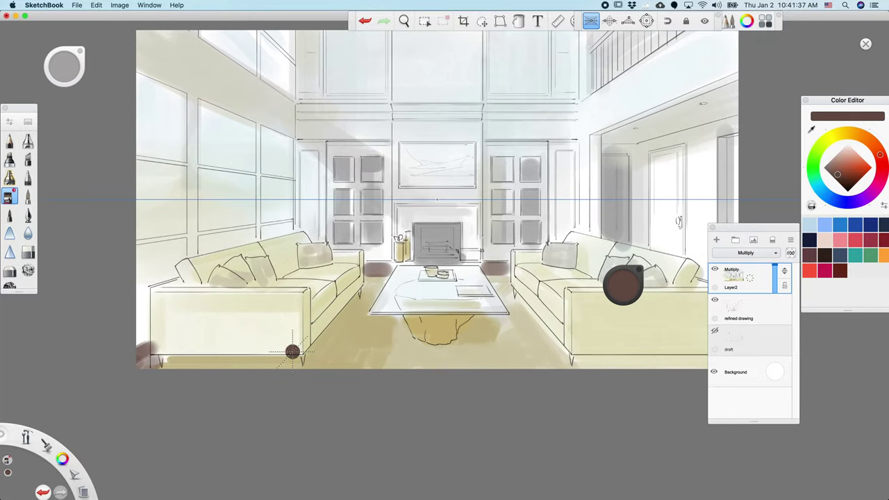
alt+click(324, 352)
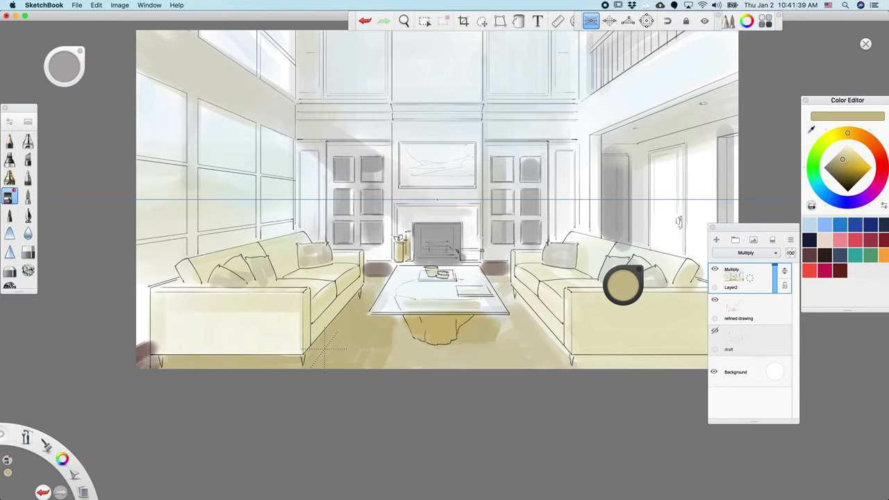
scroll(354, 421, right, 4)
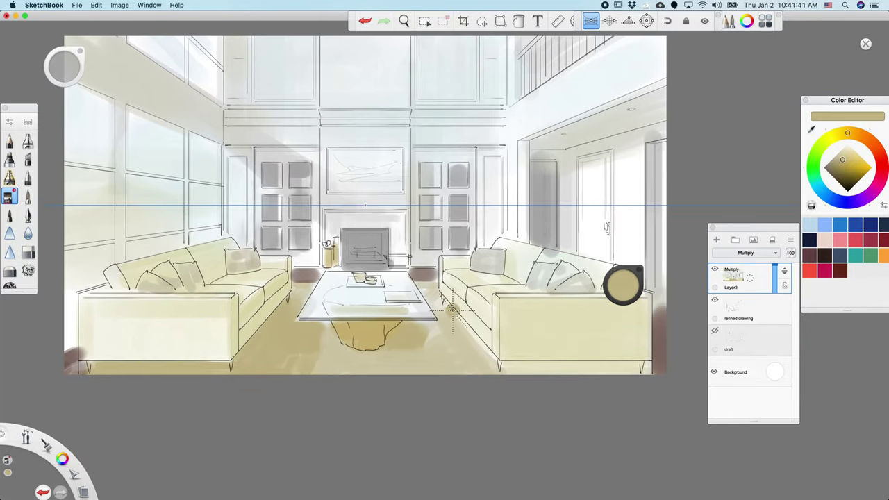
drag(444, 305, 490, 361)
drag(448, 306, 492, 363)
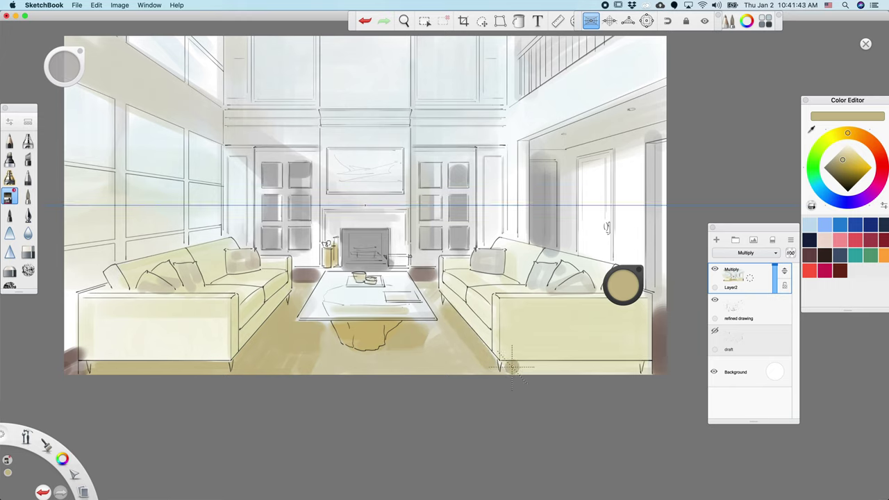
Sample the pale cream-yellow of the left sofa and even out the color on its front panel.
alt+click(218, 307)
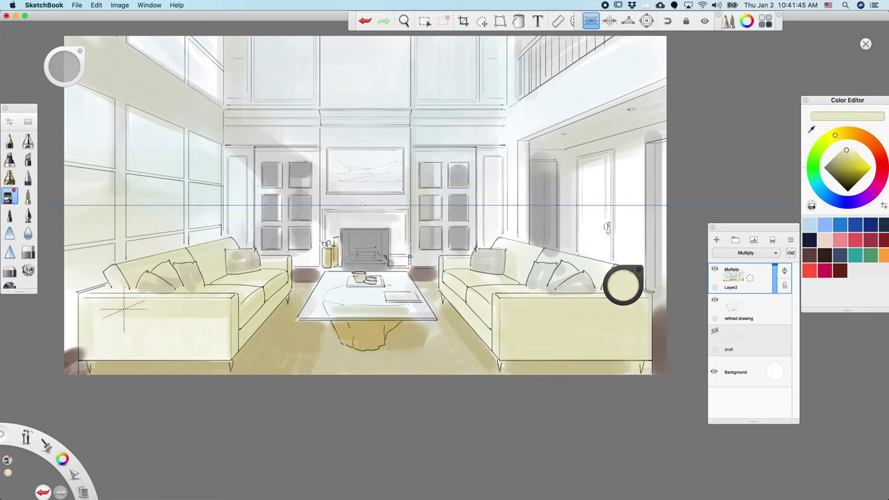
mouse_move(105, 325)
mouse_down()
mouse_move(192, 316)
mouse_move(114, 340)
mouse_move(208, 350)
mouse_up()
key(space)
drag(428, 423, 359, 439)
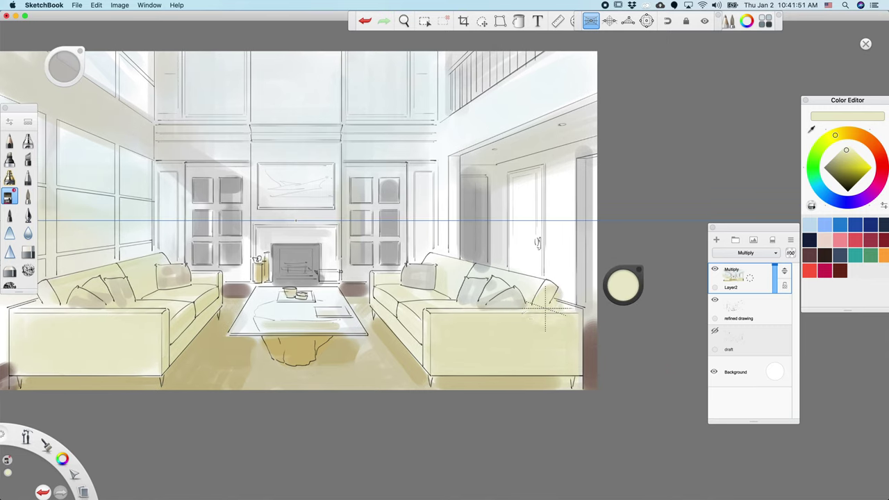
Sample the right sofa's yellow, adjust it to a deeper tone and paint the sofa's front panel.
alt+click(489, 330)
drag(623, 302, 632, 305)
mouse_move(444, 327)
mouse_down()
mouse_move(548, 319)
mouse_move(466, 335)
mouse_move(586, 333)
mouse_move(555, 358)
mouse_move(443, 329)
mouse_move(474, 317)
mouse_up()
key(space)
drag(362, 395, 435, 435)
Sample the deeper yellow, turn off the perspective guide and shade the left sofa's back cushions with a smaller brush.
alt+click(530, 363)
key(x)
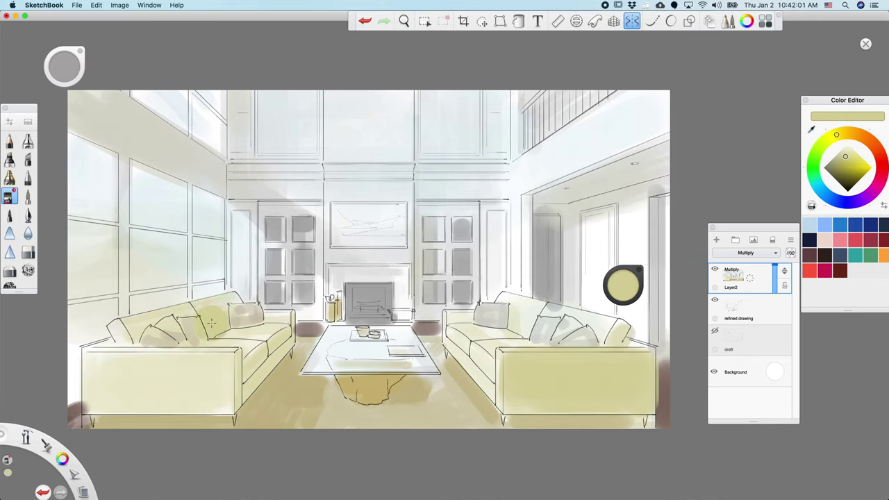
key([)
mouse_move(192, 313)
mouse_down()
mouse_move(237, 296)
mouse_move(199, 311)
mouse_up()
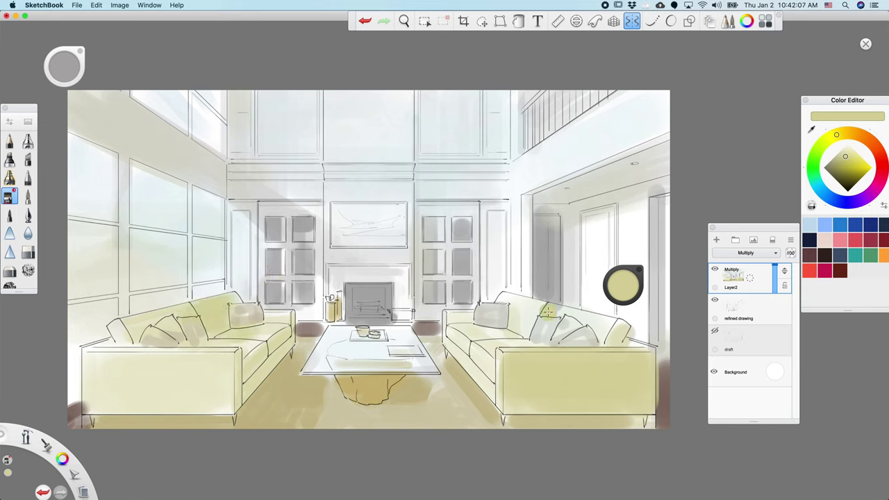
Sample soft neutral tones from the right sofa area and refine the tint of its back and gray throw pillows.
alt+click(535, 307)
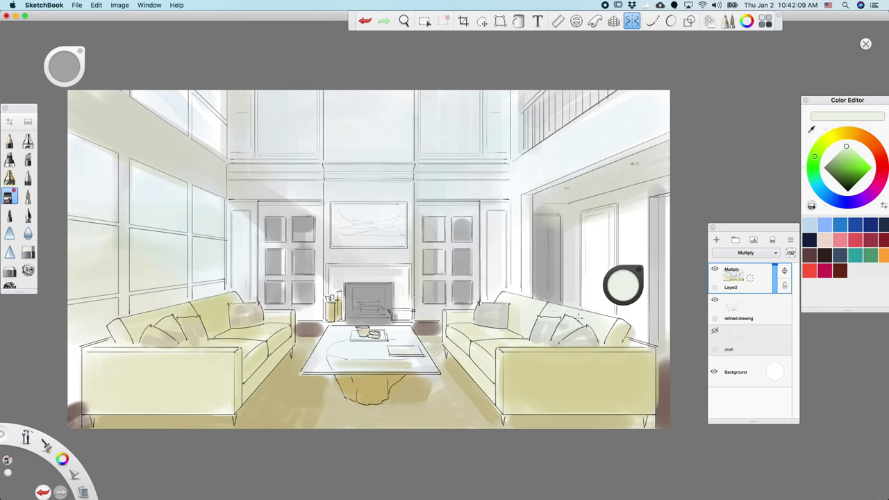
alt+click(548, 325)
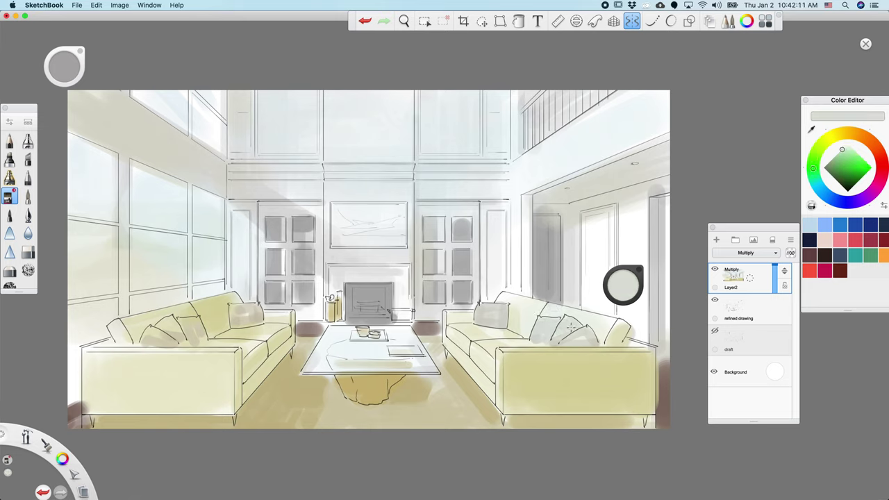
alt+click(499, 333)
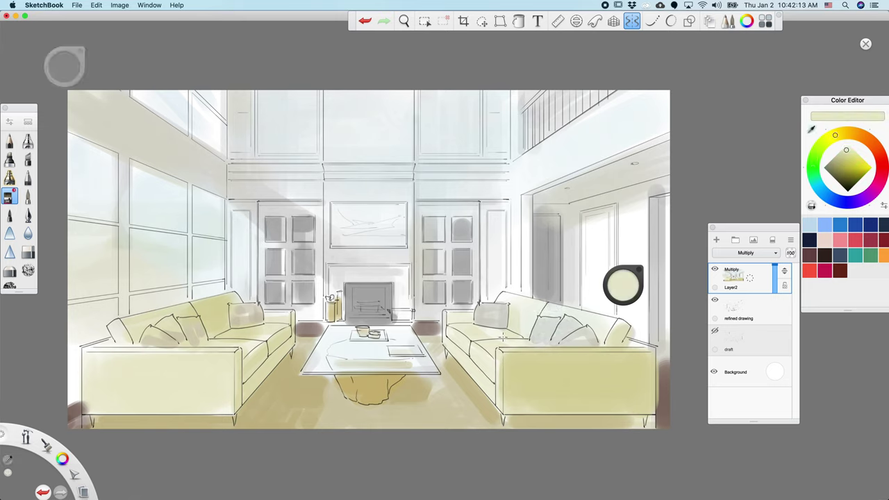
Sample the grays around the dark panel in the right alcove, clean up the overspill above it and even out its fill.
drag(394, 428, 318, 434)
alt+click(472, 238)
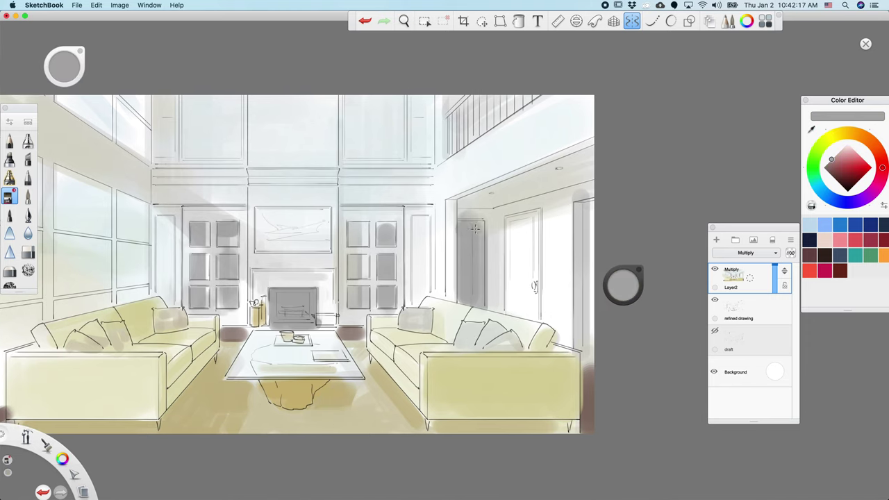
alt+click(497, 224)
drag(477, 213, 469, 212)
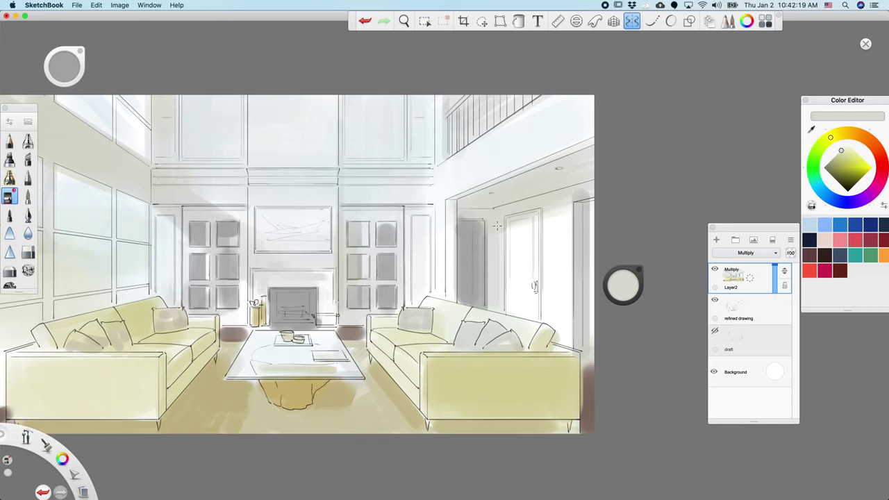
alt+click(476, 231)
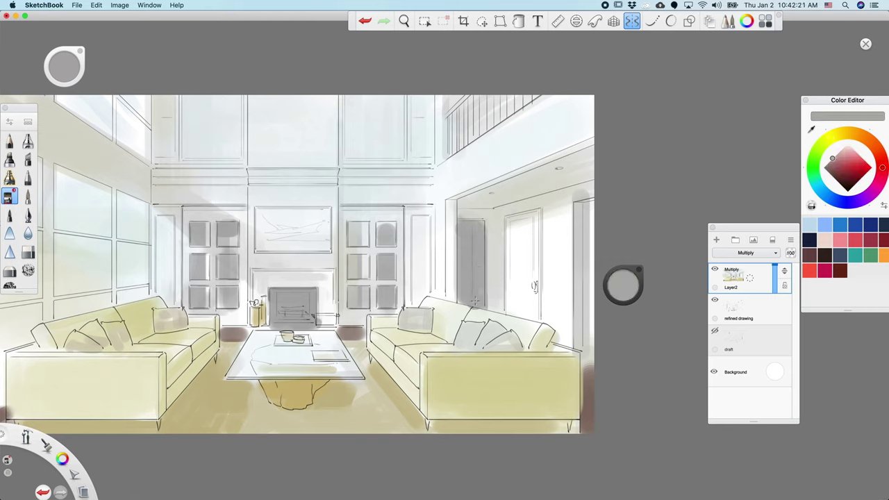
Sample a light gray from the alcove, shrink the brush and tint the narrow wall edge beside the dark panel.
alt+click(472, 199)
alt+click(451, 206)
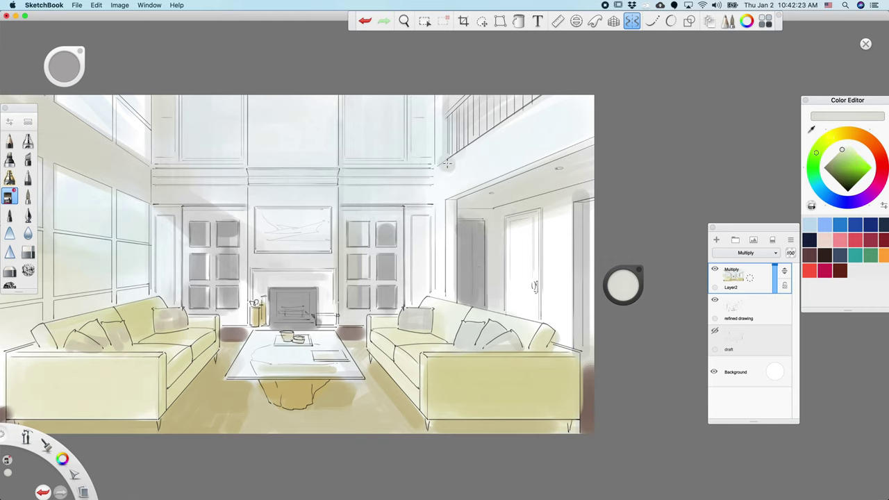
key([)
drag(449, 202, 455, 293)
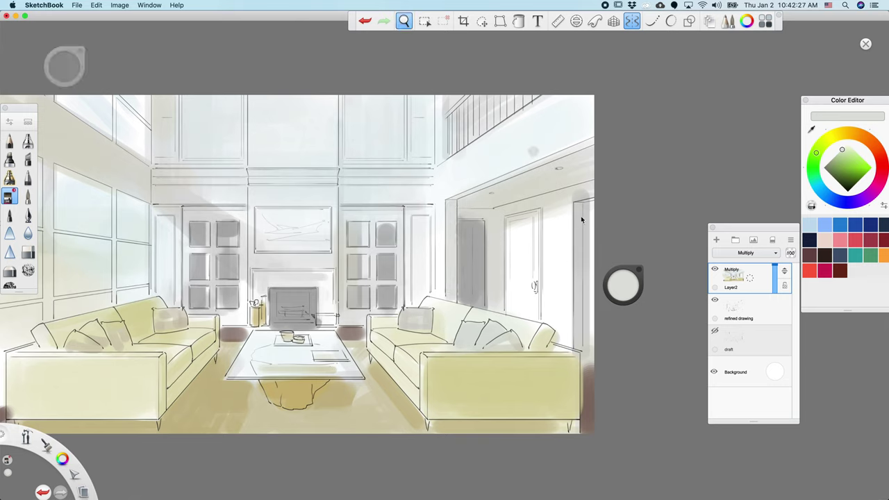
key(space)
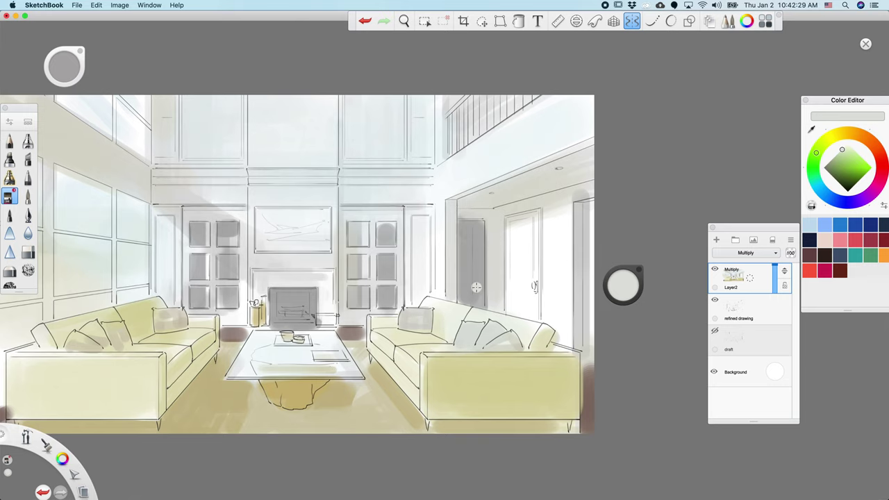
Sample a very pale blue and tint the glass of the door in the right alcove.
alt+click(556, 211)
alt+click(512, 227)
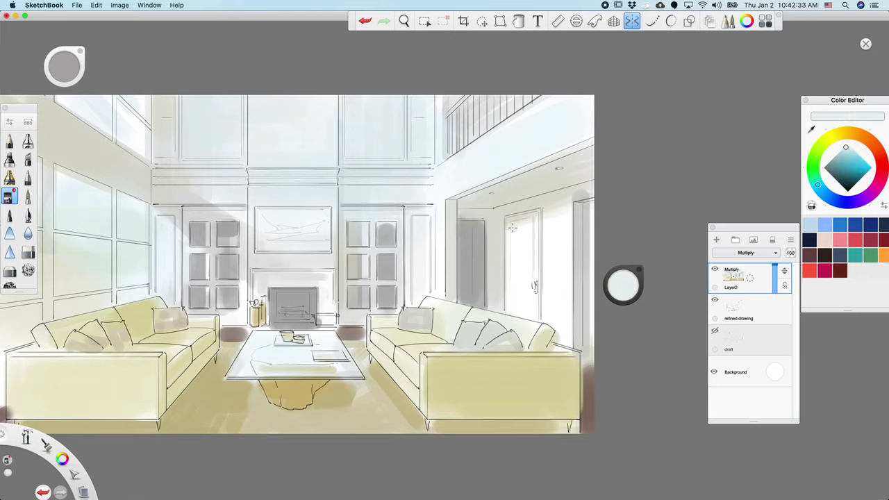
drag(514, 277, 515, 303)
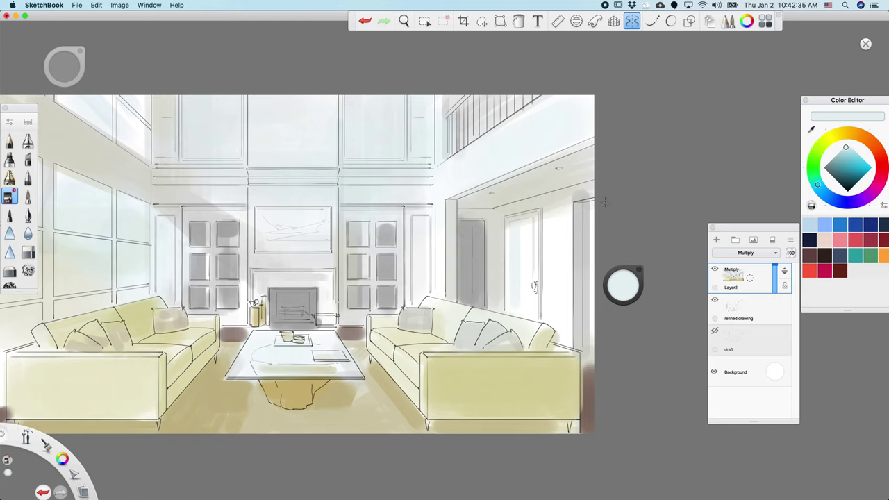
Extend the very pale blue tint over the alcove wall and frame around the glass door.
mouse_move(523, 227)
mouse_down()
mouse_move(556, 277)
mouse_move(550, 318)
mouse_move(575, 201)
mouse_up()
drag(561, 313, 564, 180)
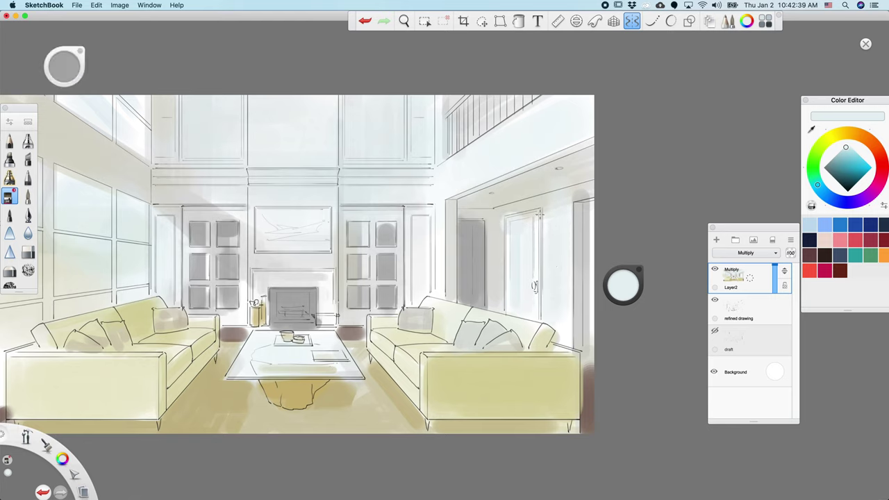
Sample the left wall's olive tan and paint the large windows' vertical mullions, then their receding horizontal ones with the perspective guide.
drag(418, 357, 538, 366)
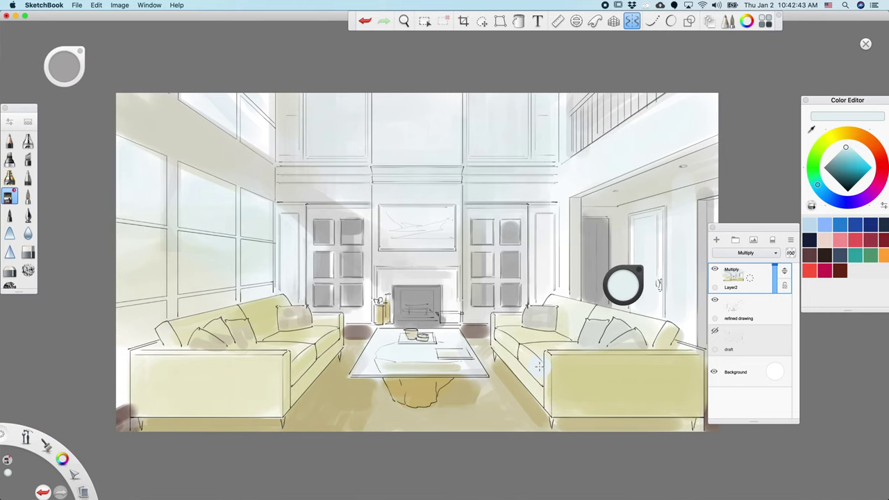
drag(306, 388, 349, 401)
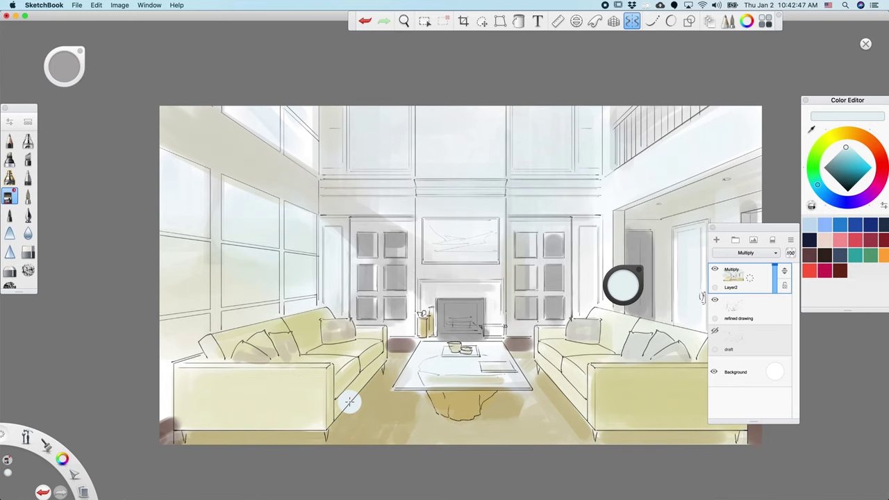
alt+click(222, 146)
drag(265, 151, 165, 184)
mouse_move(625, 286)
mouse_down()
mouse_move(633, 303)
mouse_move(640, 280)
mouse_up()
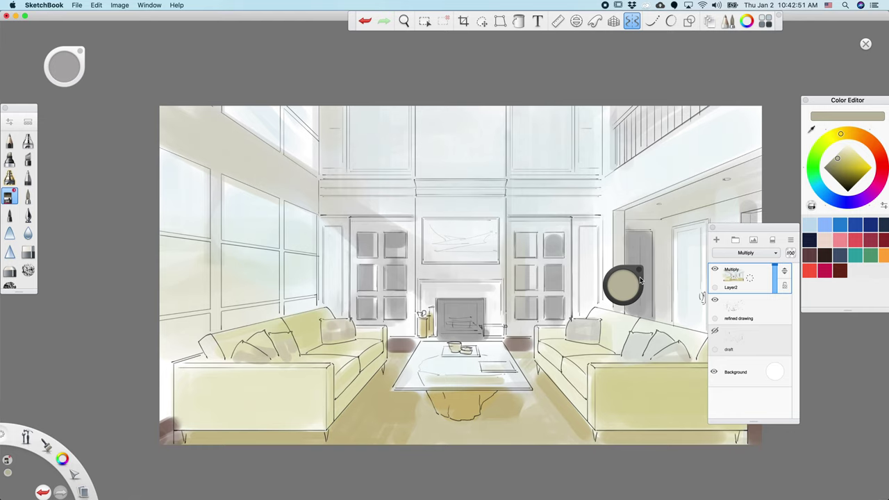
mouse_move(213, 160)
mouse_down()
mouse_move(216, 324)
mouse_move(215, 270)
mouse_up()
key(super+z)
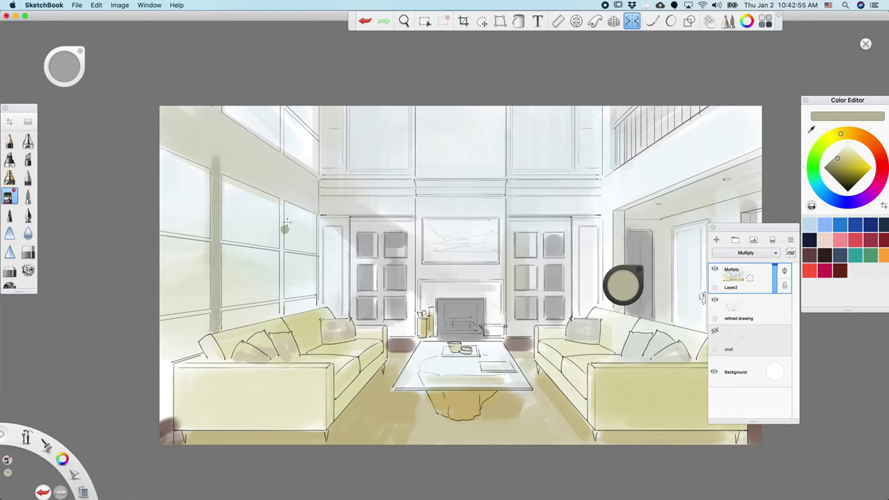
drag(283, 318, 281, 175)
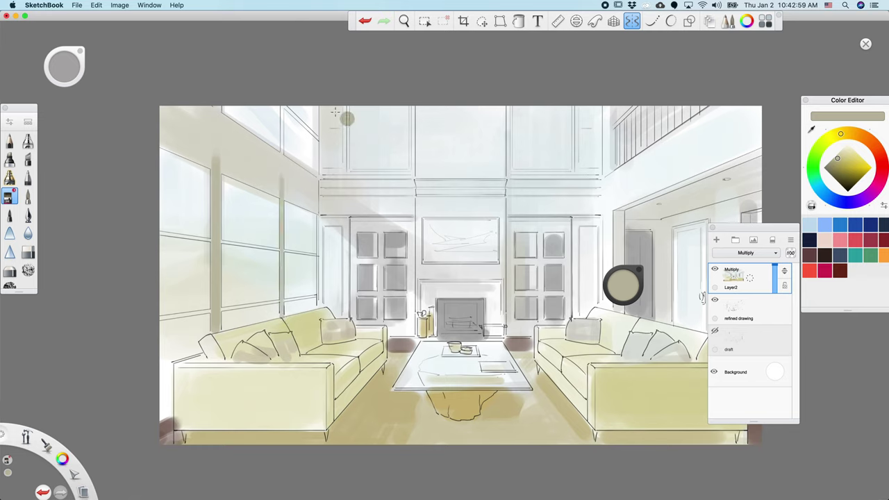
key(p)
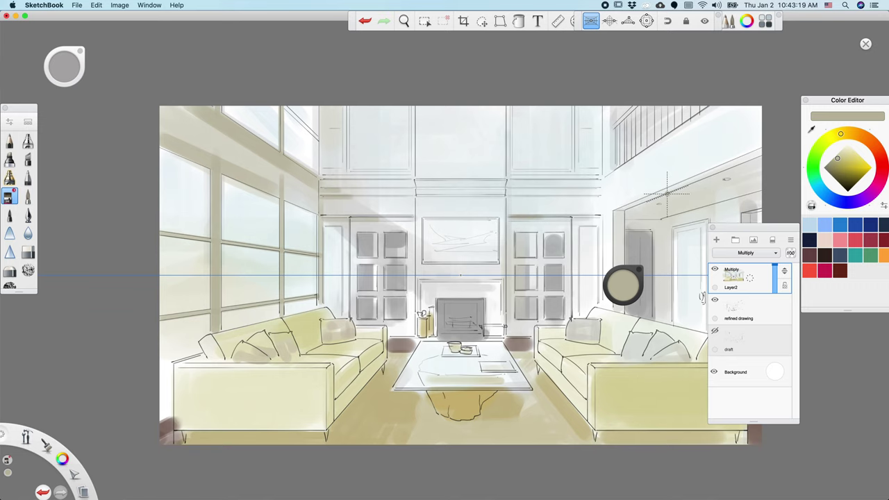
Sample the left sofa's yellow, turn off the perspective guide and touch up the sofa's back.
key(space)
drag(331, 448, 342, 395)
alt+click(274, 290)
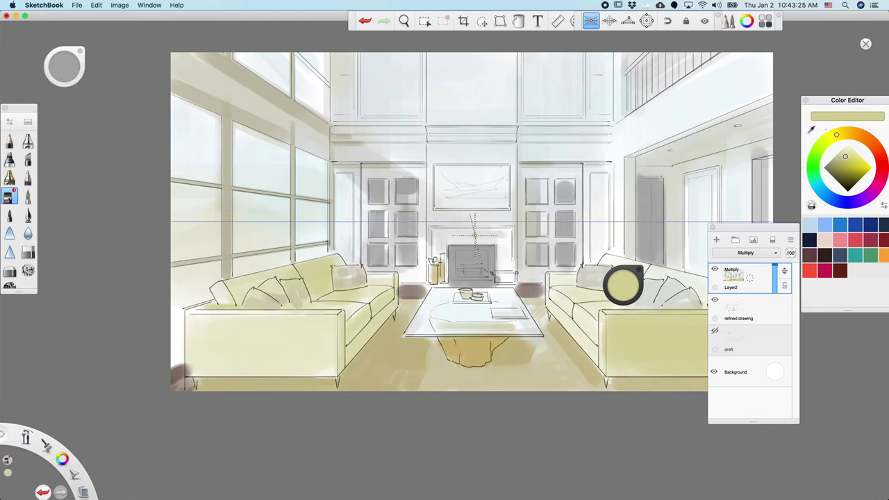
key(p)
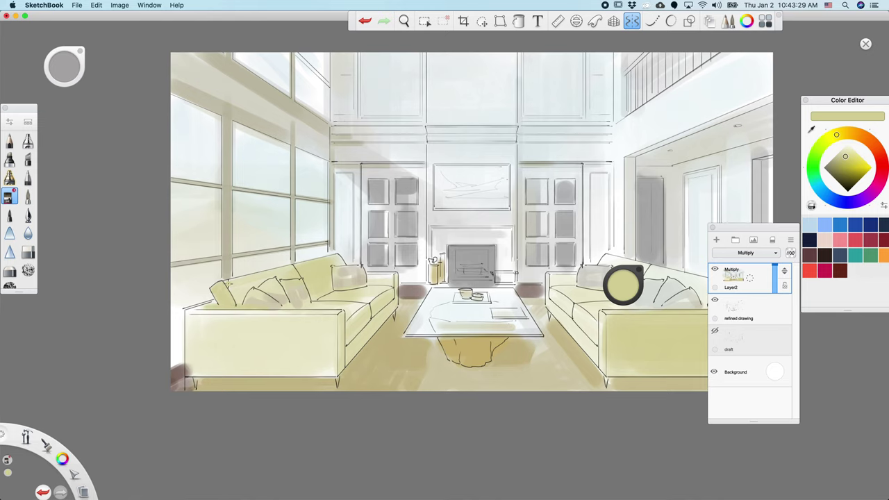
Sample the brownish gray beside the hearth and extend it along the strip between the left sofa and the fireplace.
key(space)
drag(460, 423, 360, 420)
alt+click(310, 285)
drag(311, 285, 352, 284)
scroll(300, 426, left, 3)
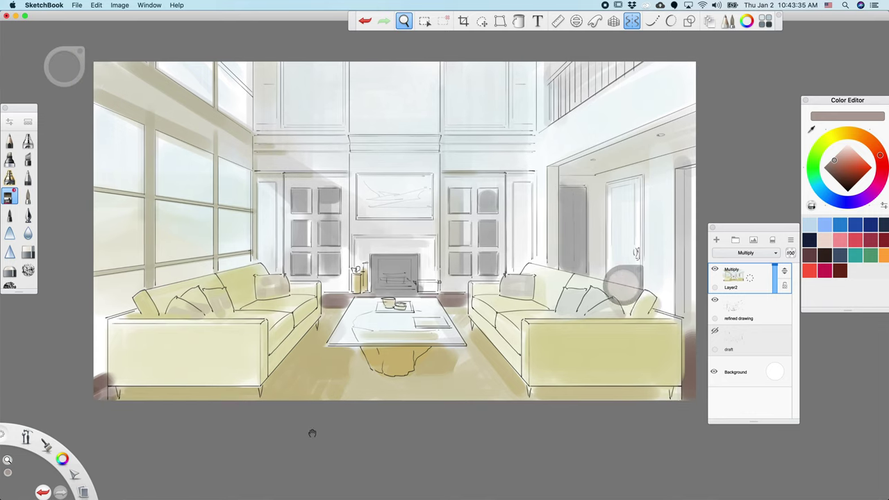
Sample a dark gray, adjust the brush and darken the firebox of the fireplace.
alt+click(421, 234)
drag(622, 285, 626, 323)
drag(384, 271, 382, 258)
key(super+z)
mouse_move(386, 291)
mouse_down()
mouse_move(385, 262)
mouse_move(430, 263)
mouse_move(426, 284)
mouse_up()
Sample tones around the hearth and touch up the area between the fireplace and coffee table, undoing the first stroke.
key(space)
drag(364, 408, 371, 369)
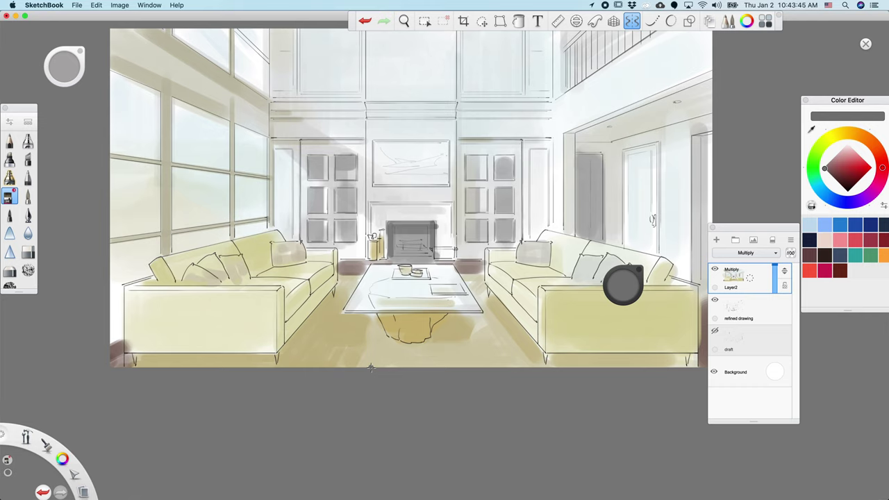
alt+click(382, 338)
drag(372, 274, 389, 274)
key(super+z)
click(370, 274)
alt+click(384, 259)
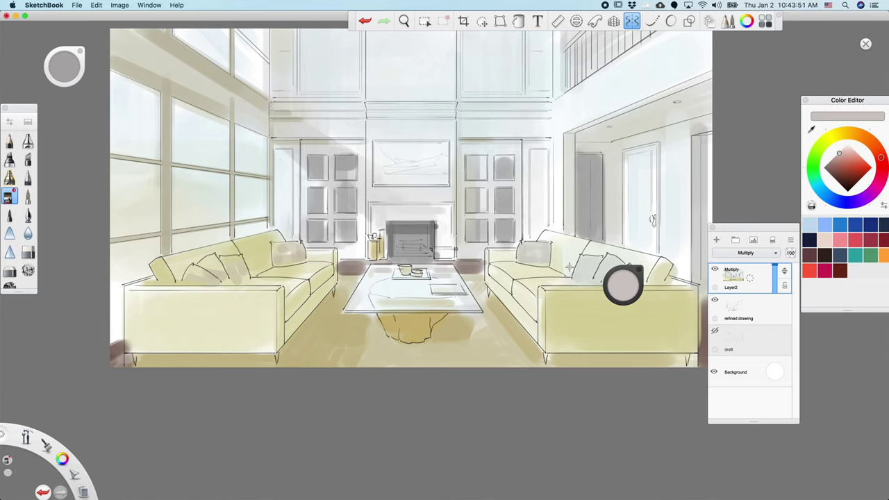
Sample a pale beige, resize the brush and tint the front part of the coffee table's glass top.
key(space)
drag(475, 389, 393, 411)
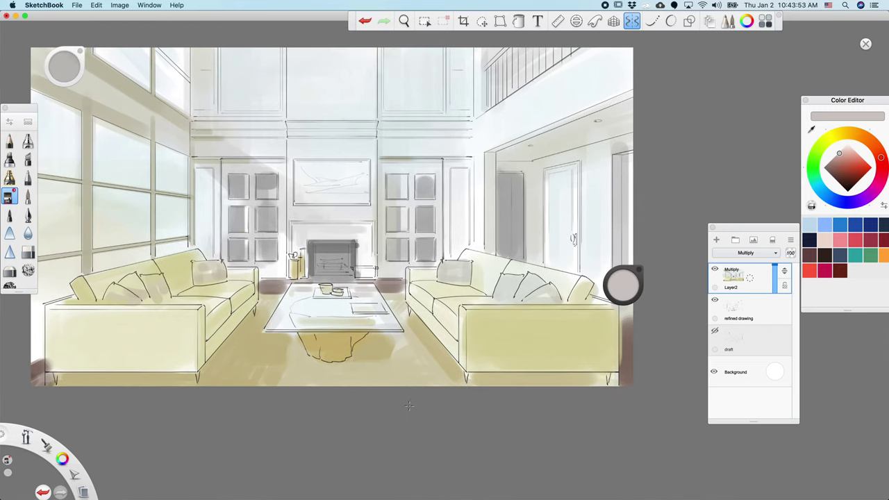
key(space)
drag(284, 424, 281, 438)
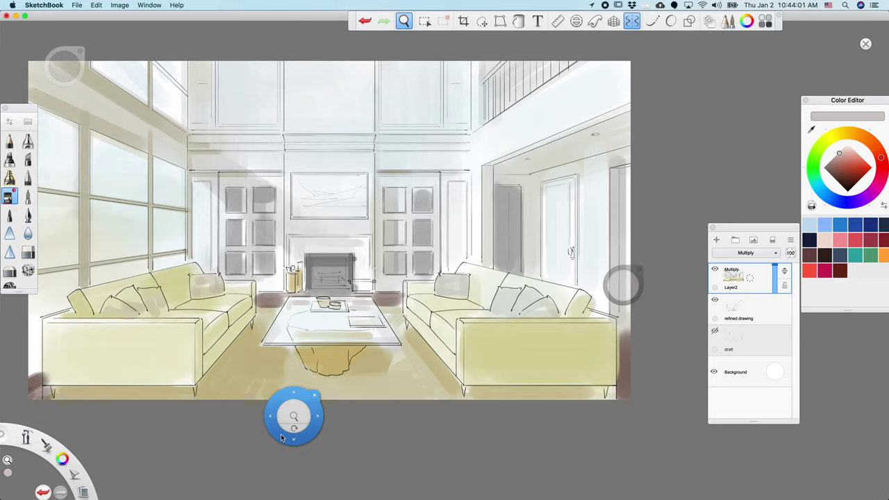
alt+click(363, 334)
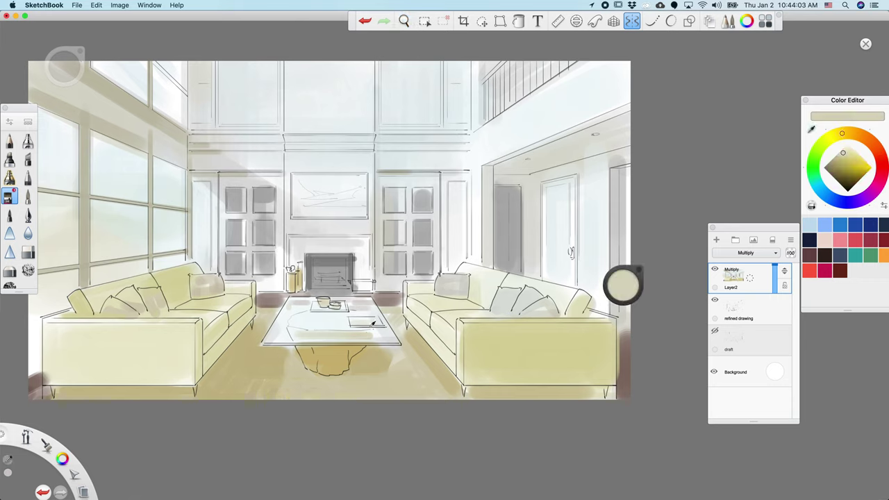
key(b)
drag(372, 304, 346, 302)
drag(287, 336, 382, 336)
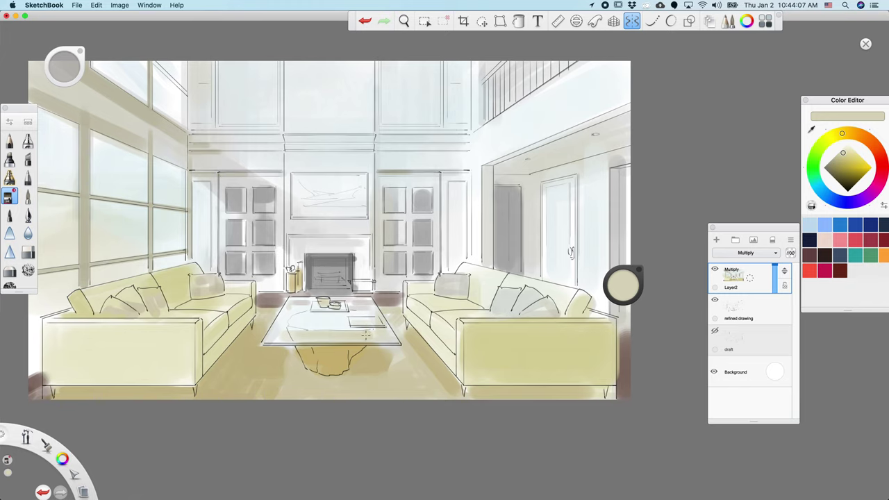
Sample grays from the fireplace and left cabinet and paint soft reflections on the coffee table's glass top.
key(space)
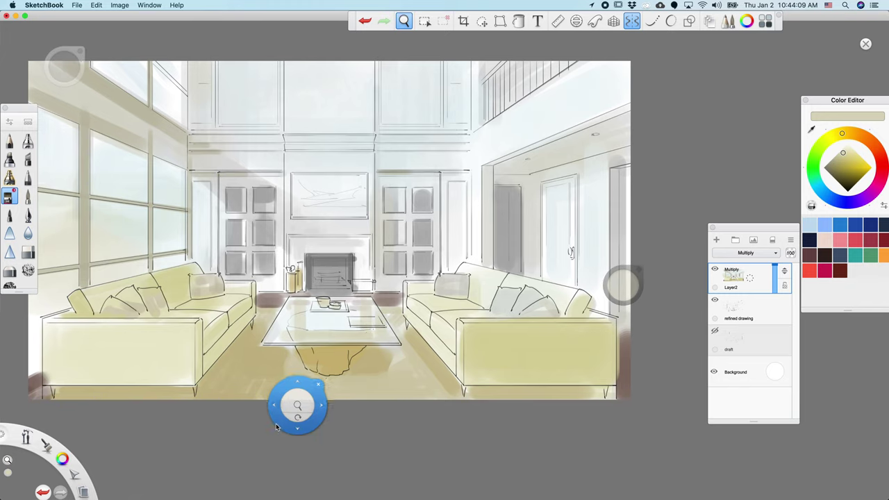
drag(275, 427, 314, 432)
alt+click(375, 284)
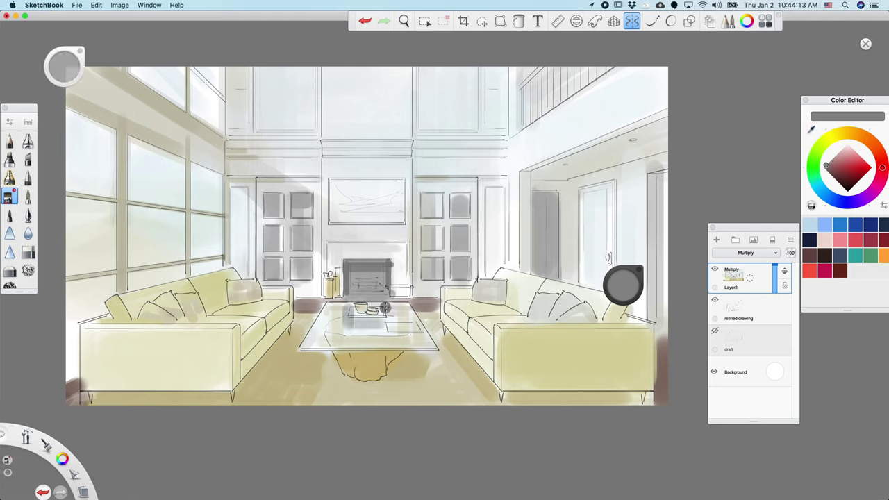
drag(353, 334, 382, 335)
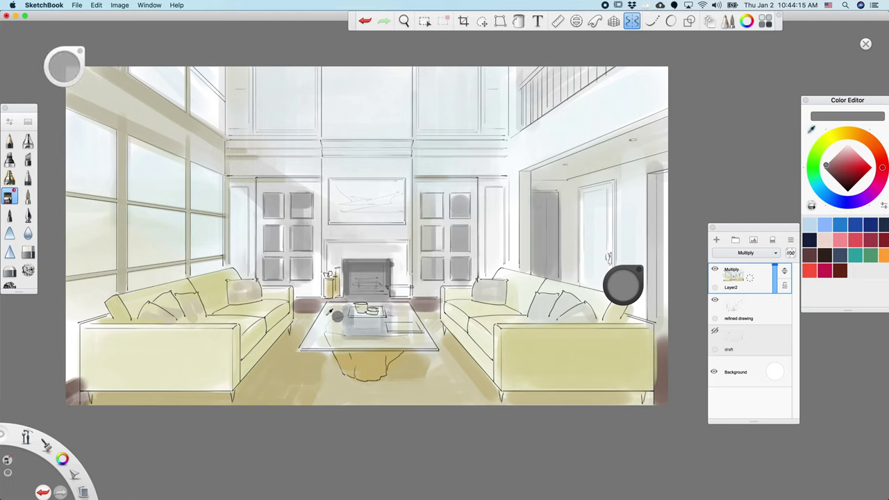
alt+click(305, 269)
drag(313, 341, 314, 327)
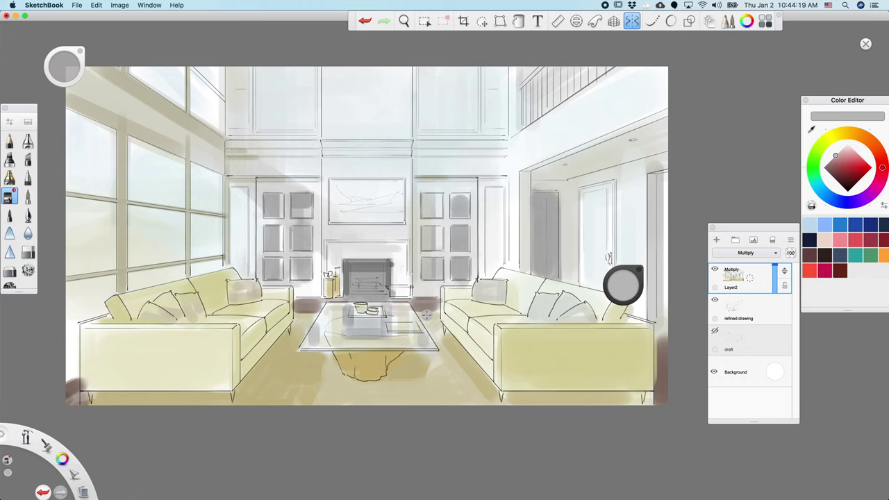
Sample a gray from the right cabinet panes and shade the framed artwork above the fireplace.
key(space)
drag(320, 433, 339, 446)
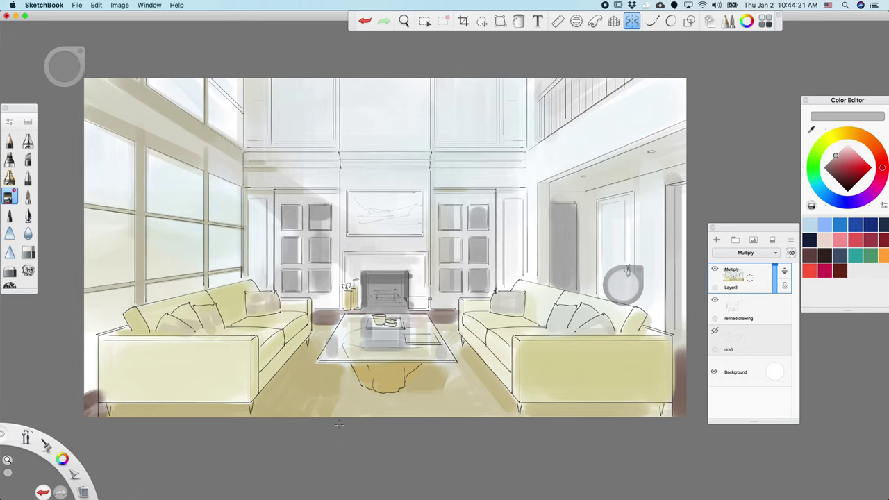
alt+click(482, 245)
drag(359, 223, 418, 224)
drag(353, 215, 421, 214)
mouse_move(352, 197)
mouse_down()
mouse_move(352, 229)
mouse_move(418, 232)
mouse_up()
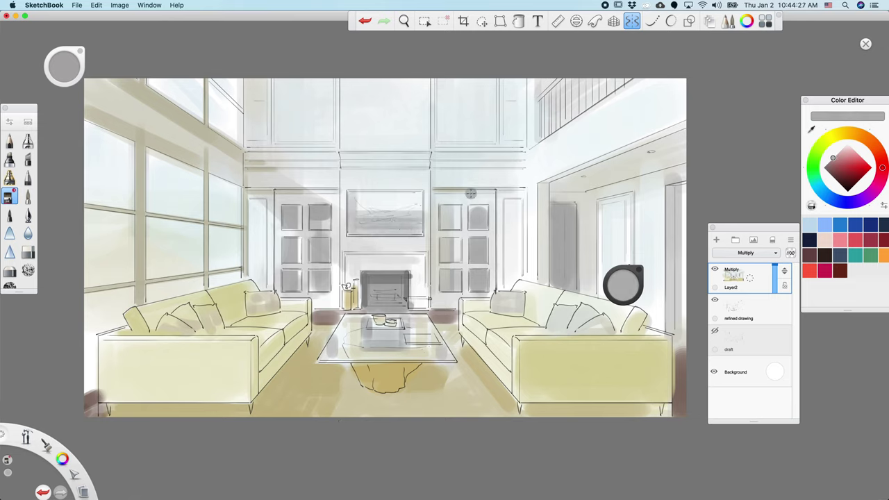
Sample cool light grays and refine the landscape shading inside the framed artwork.
alt+click(268, 222)
drag(360, 209, 416, 218)
mouse_move(361, 199)
mouse_down()
mouse_move(448, 186)
mouse_move(371, 202)
mouse_move(416, 207)
mouse_move(394, 223)
mouse_move(412, 213)
mouse_move(386, 222)
mouse_up()
alt+click(394, 222)
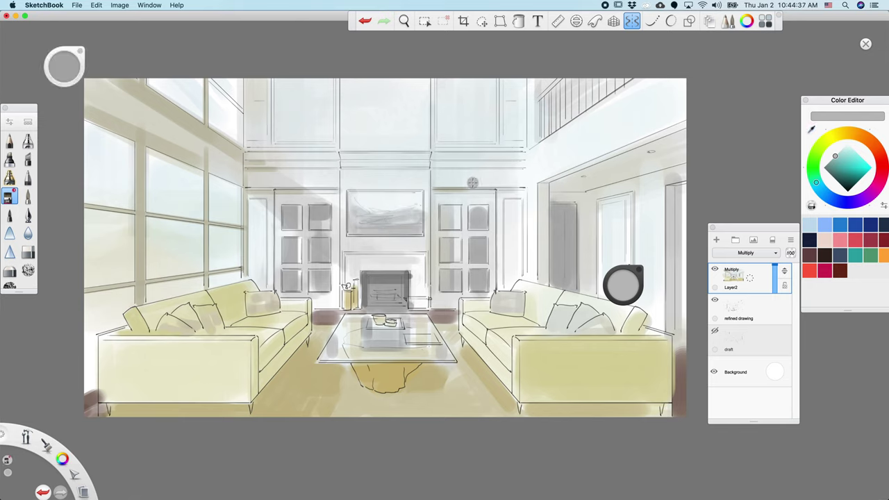
Sample the tan of the left wall and even out its tint between the windows and near the corner.
key(space)
drag(217, 431, 254, 456)
alt+click(168, 148)
mouse_move(158, 128)
mouse_down()
mouse_move(210, 158)
mouse_move(134, 115)
mouse_move(151, 110)
mouse_move(217, 151)
mouse_move(184, 143)
mouse_up()
drag(273, 200, 261, 177)
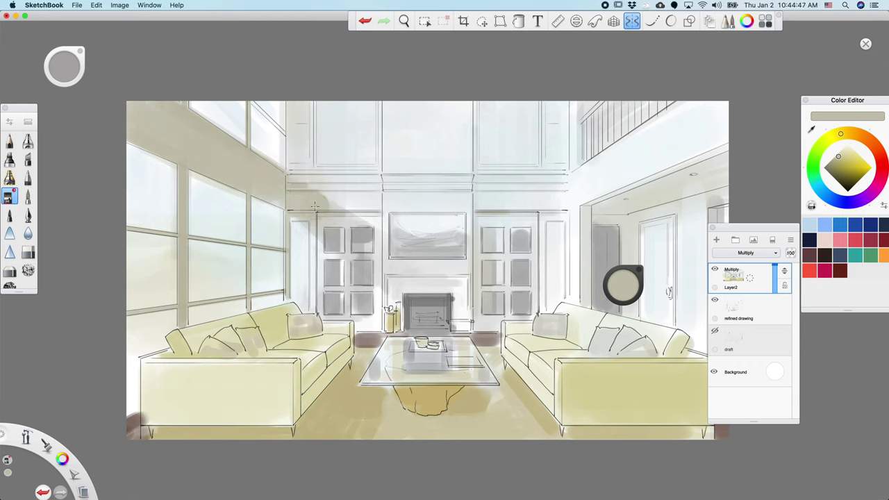
Sample a tan tone, lay a straight ruler diagonally across the back wall's left part and shrink the brush to size 22.6.
alt+click(433, 207)
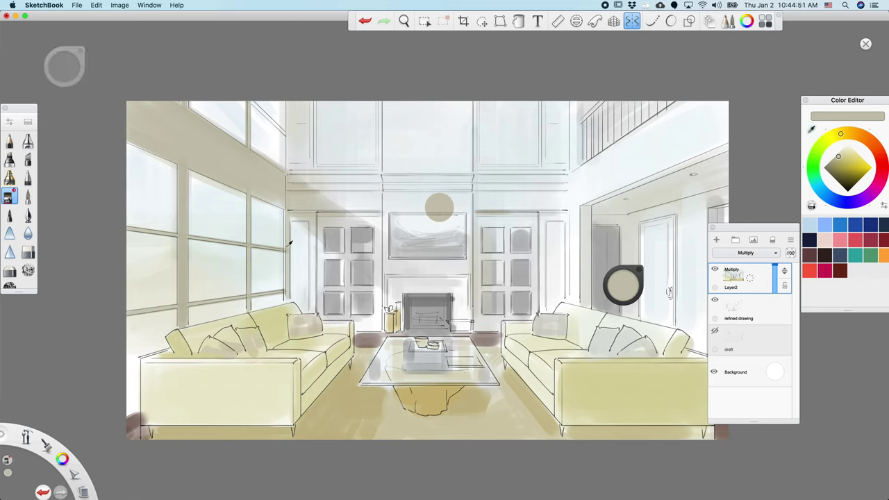
key(r)
drag(422, 309, 284, 229)
mouse_move(477, 244)
mouse_down()
mouse_move(409, 337)
mouse_move(421, 348)
mouse_up()
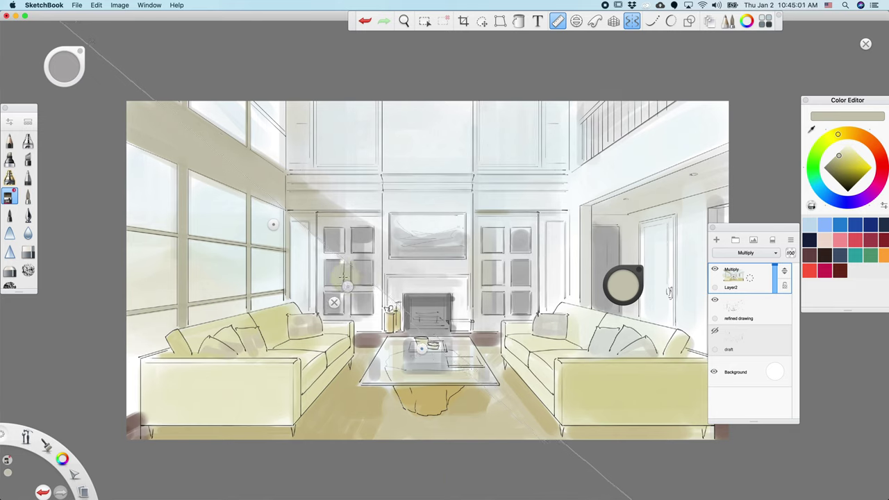
key(b)
drag(411, 194, 316, 209)
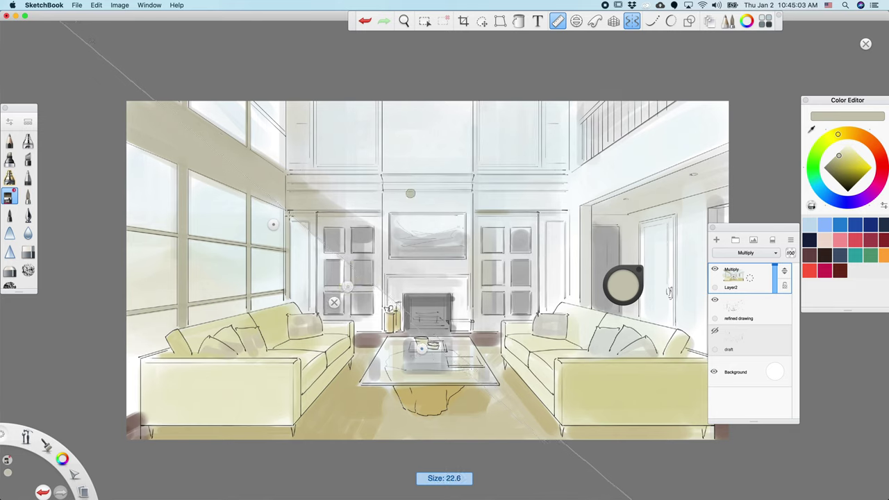
drag(347, 285, 346, 209)
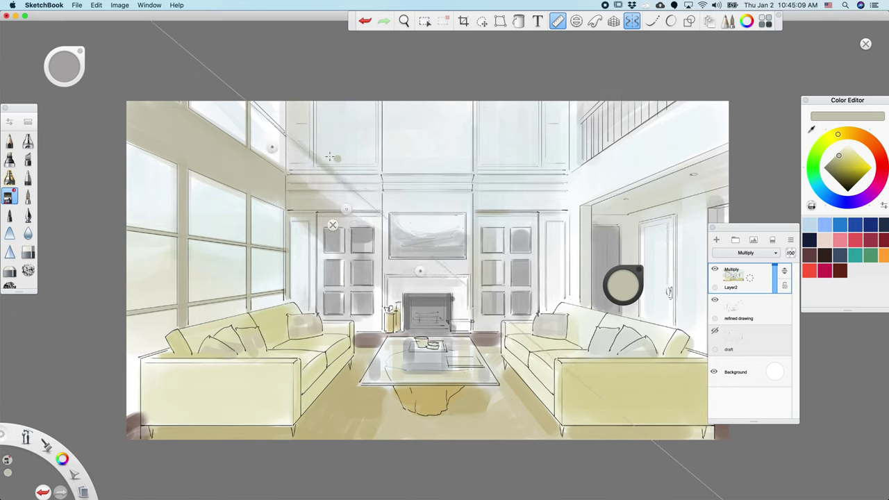
Undo the trial shadow stroke, resize the brush and paint a diagonal window shadow along the ruler on the back wall.
key(ctrl+z)
key(b)
drag(398, 150, 421, 147)
drag(286, 137, 377, 208)
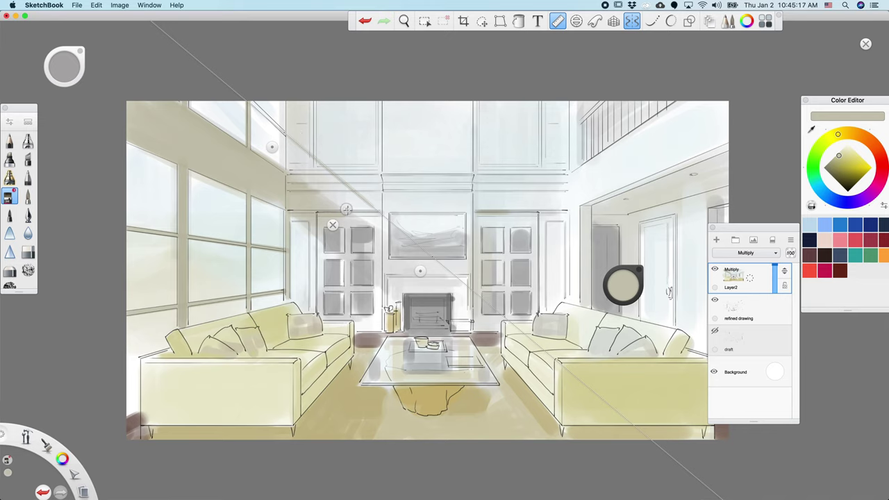
Reposition the ruler to paint parallel diagonal shadows below and above the first one, and hide the ruler.
drag(346, 208, 329, 231)
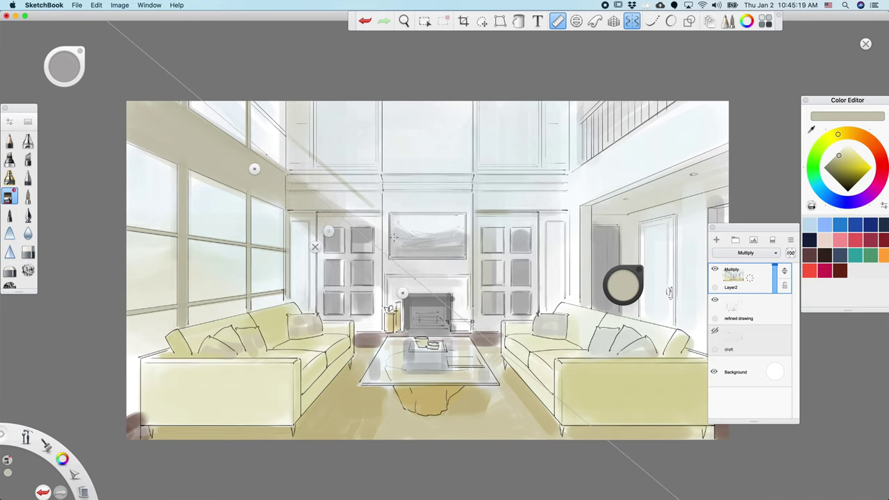
drag(331, 231, 314, 300)
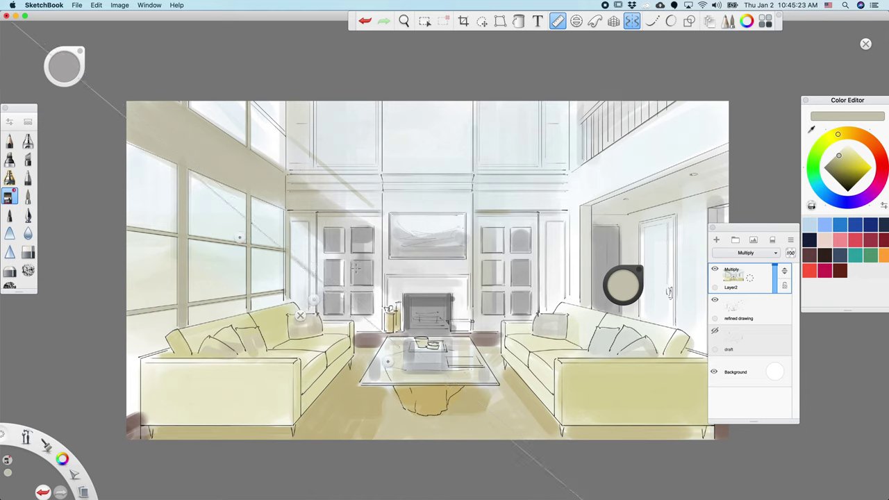
drag(313, 300, 393, 198)
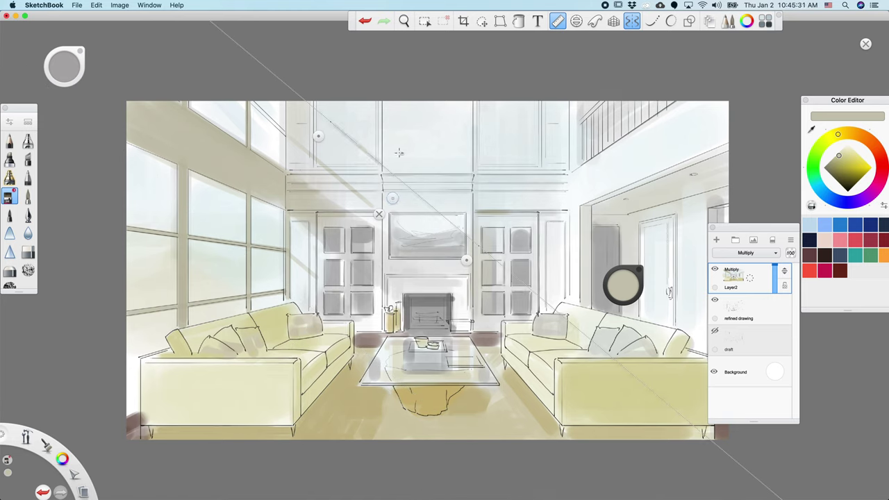
key(r)
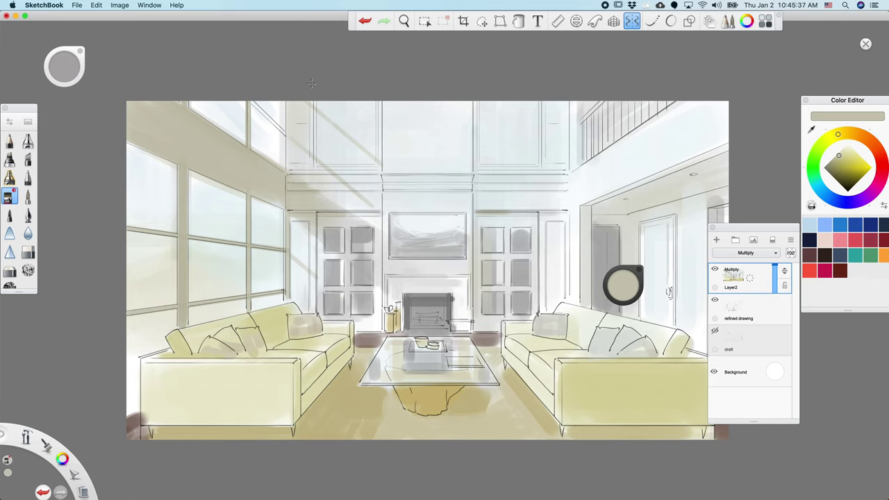
Paint over the diagonal window shadows on the upper back wall and try another ruler-guided stroke near its left corner.
drag(386, 147, 539, 115)
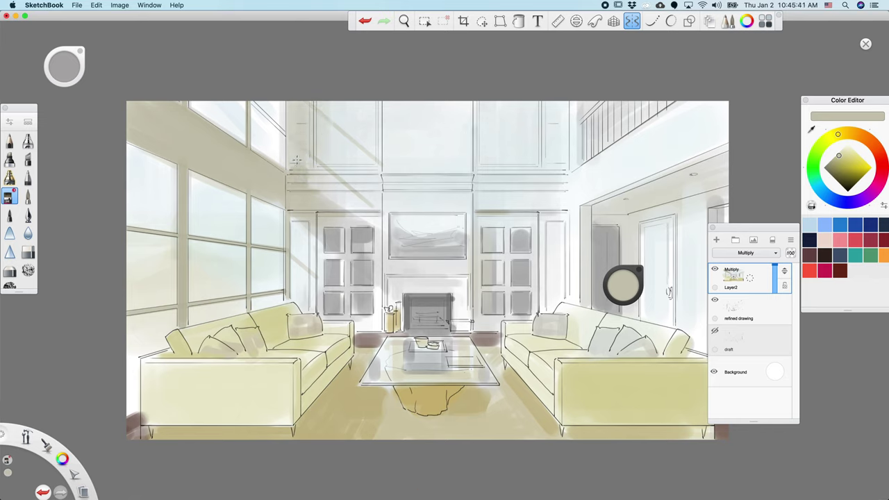
key(r)
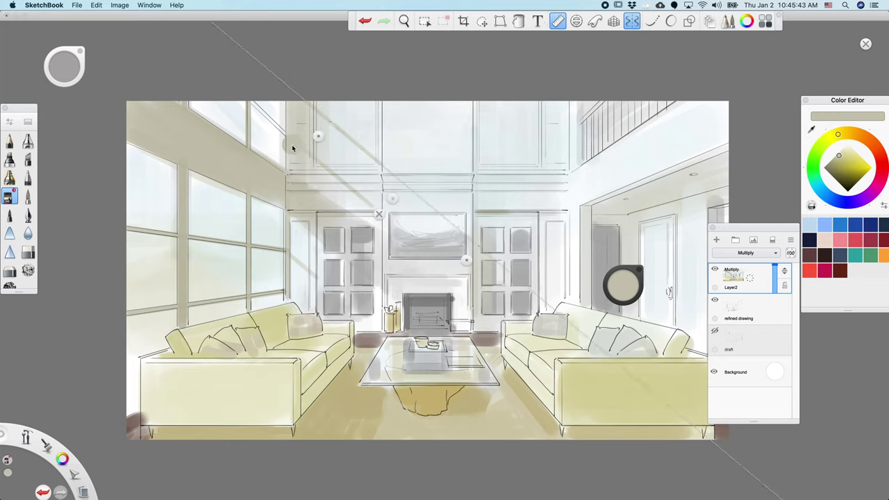
drag(294, 147, 212, 162)
key(r)
Undo the last stroke, show the perspective guide, paint the upper-left window's slanted frame bar in tan and hide the guide.
key(p)
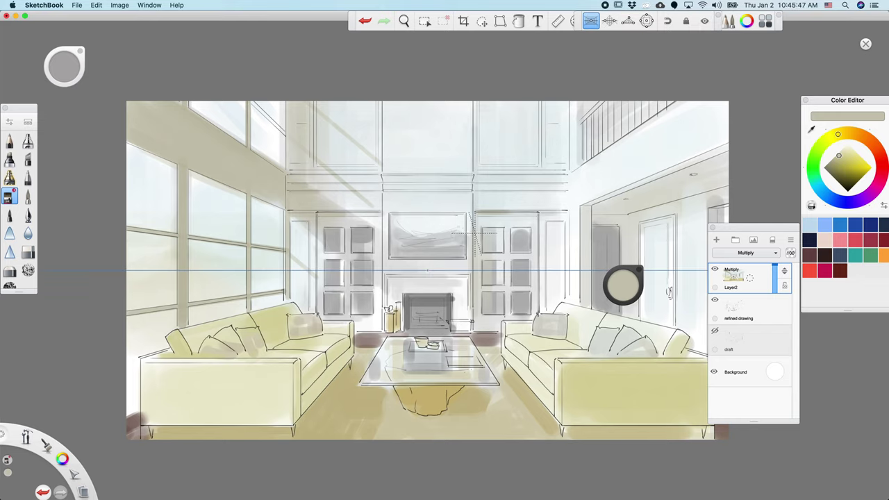
key(super+z)
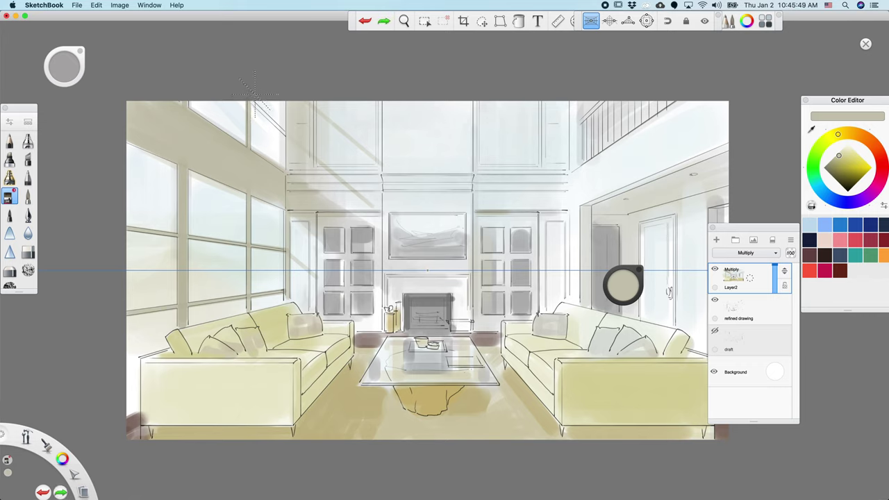
drag(268, 53, 251, 56)
drag(250, 101, 284, 132)
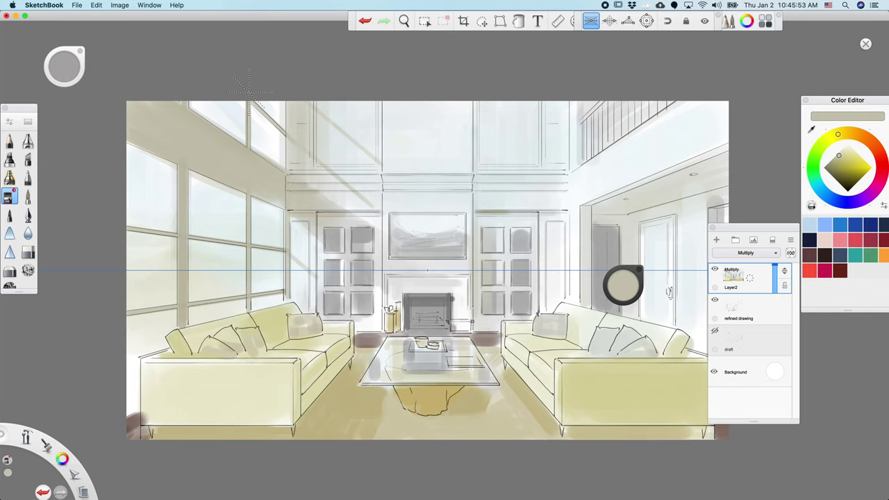
key(space)
key(p)
Sample the candle's tan, undo the trial strokes and fill the logs inside the fireplace with it.
key(space)
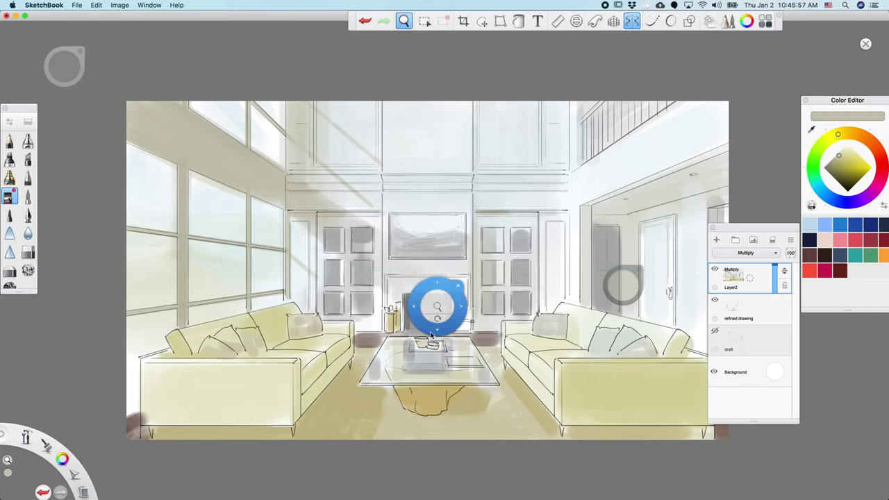
mouse_move(436, 307)
mouse_down()
mouse_move(460, 302)
mouse_move(497, 230)
mouse_move(480, 233)
mouse_up()
alt+click(403, 234)
drag(509, 224, 516, 224)
key(super+z)
key(super+z)
drag(443, 229, 488, 236)
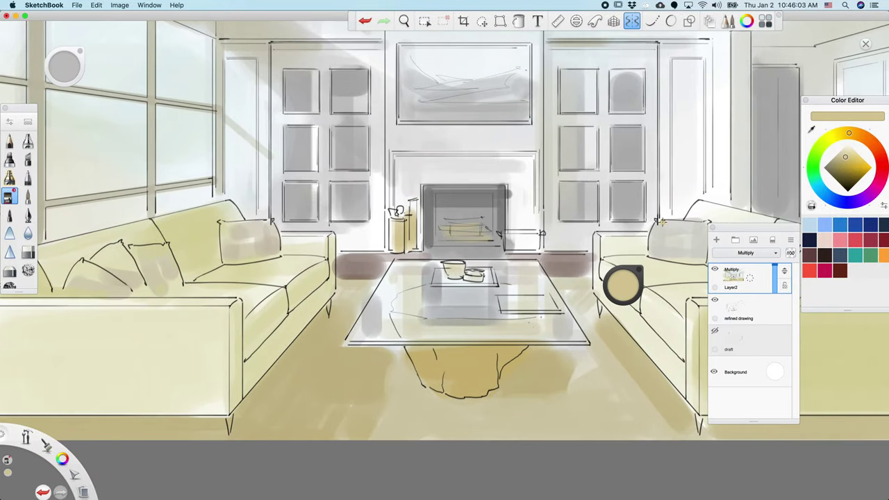
Shift the color to a darker orange-brown and add shading strokes to the fireplace logs.
drag(623, 286, 626, 339)
click(848, 173)
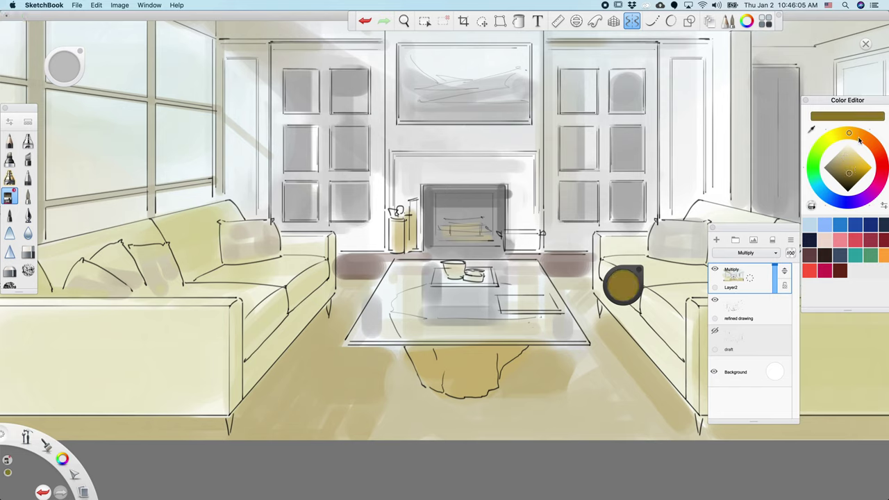
click(865, 138)
mouse_move(461, 232)
mouse_down()
mouse_move(452, 231)
mouse_move(479, 232)
mouse_move(445, 225)
mouse_move(484, 241)
mouse_up()
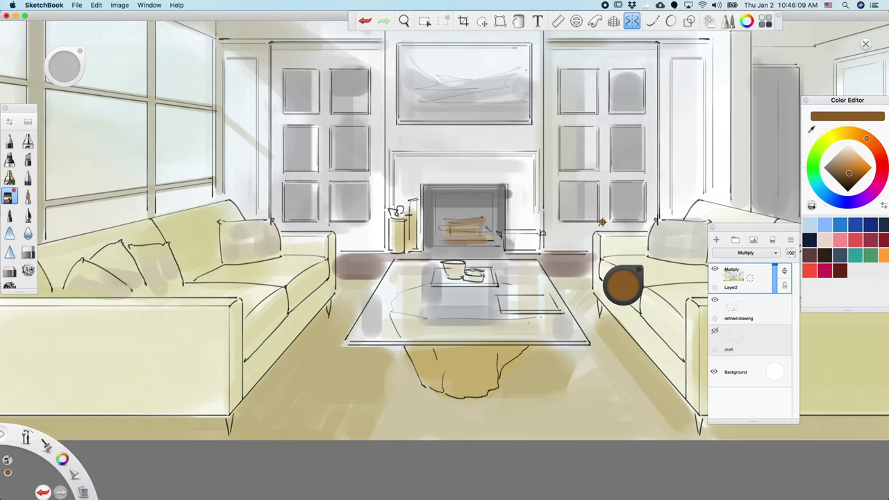
Darken the color to a very dark brown and shade beneath the logs and along the firebox's upper edge.
drag(849, 174, 847, 184)
mouse_move(455, 242)
mouse_down()
mouse_move(477, 240)
mouse_move(447, 232)
mouse_move(472, 222)
mouse_move(455, 236)
mouse_move(482, 230)
mouse_move(447, 238)
mouse_move(492, 243)
mouse_up()
drag(429, 190, 495, 189)
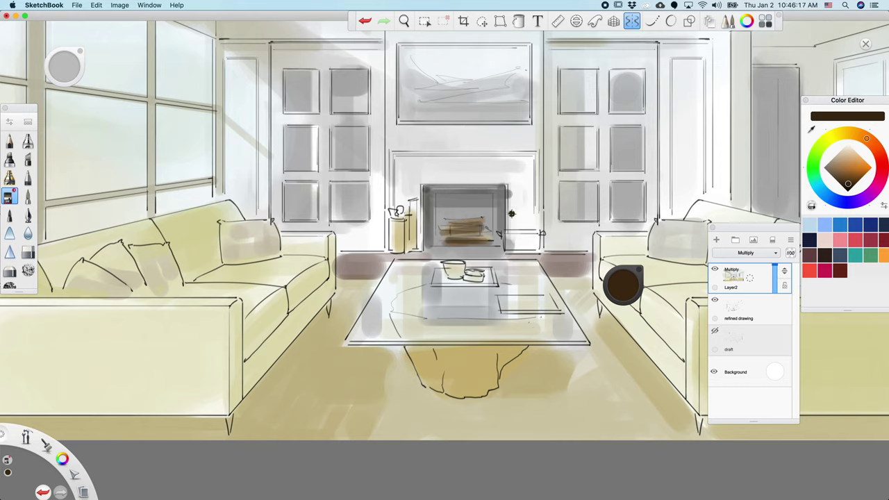
drag(460, 237, 475, 240)
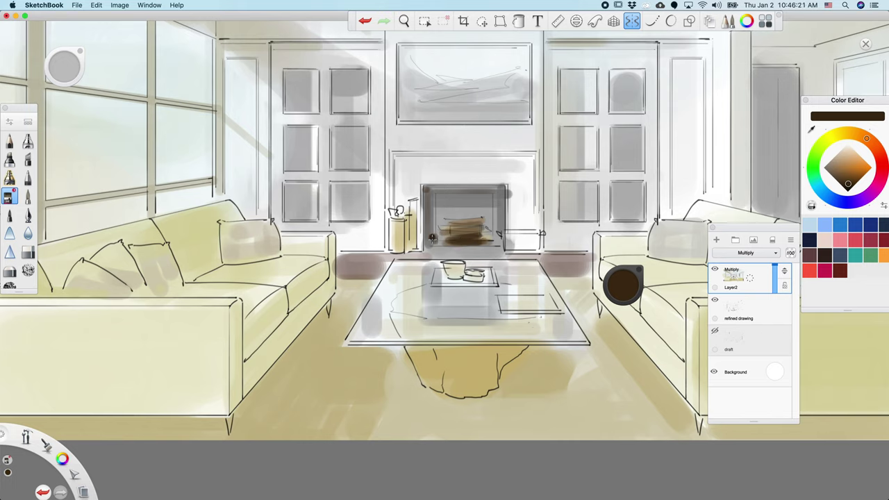
Shade the candles beside the fireplace in dark brown, sample their tan and fill the box on the fireplace's other side.
drag(408, 243, 420, 207)
drag(415, 244, 419, 210)
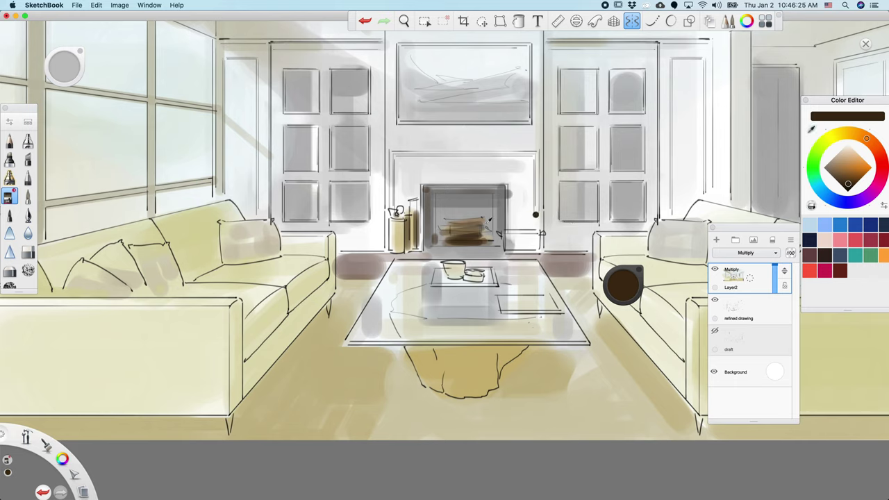
alt+click(397, 235)
mouse_move(506, 237)
mouse_down()
mouse_move(536, 236)
mouse_move(514, 247)
mouse_move(538, 238)
mouse_up()
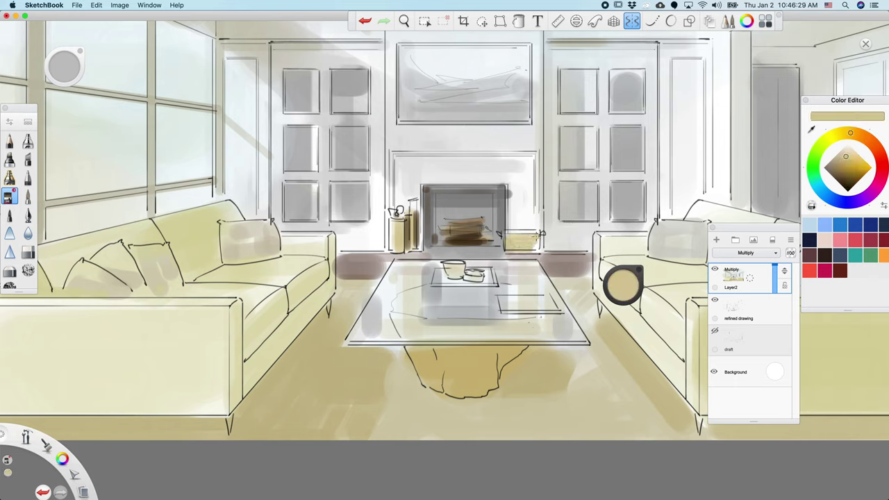
Sample the dark log tone, shift it to a cool near-black, shrink the brush and outline the frame above the fireplace.
key(space)
drag(347, 368, 351, 417)
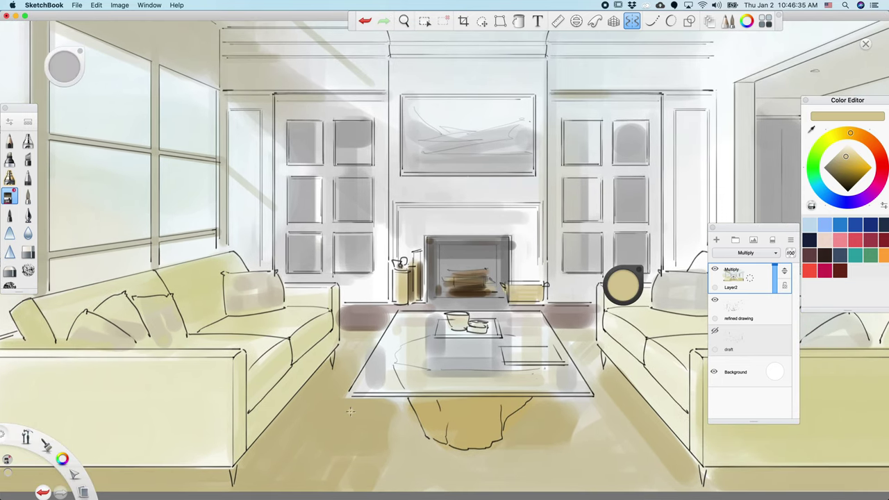
alt+click(472, 290)
drag(848, 178, 831, 192)
key(bracketleft)
key(bracketleft)
drag(400, 98, 406, 162)
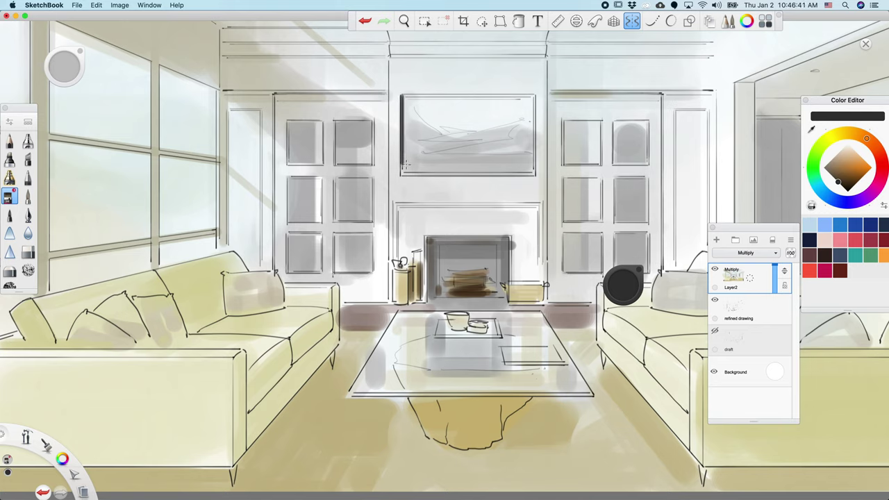
mouse_move(402, 95)
mouse_down()
mouse_move(540, 93)
mouse_move(535, 174)
mouse_up()
drag(402, 175, 533, 176)
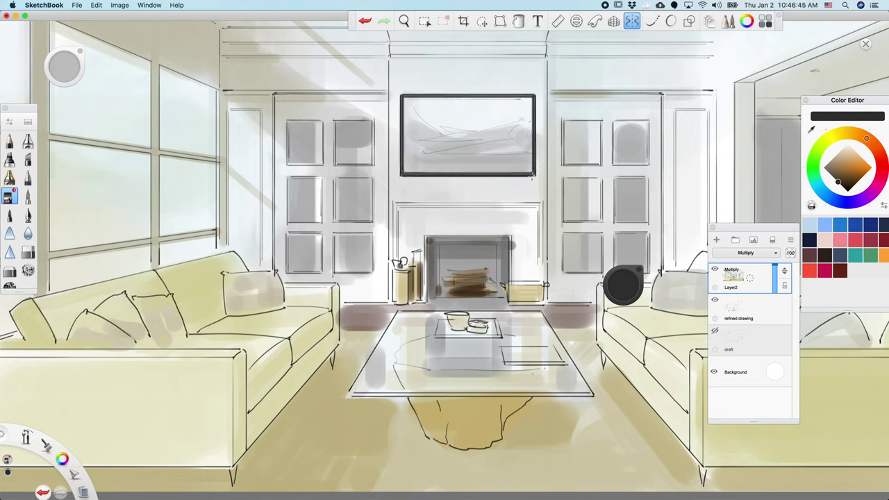
Sample grays to shade the mantel and its trim, and sample white to clean up beside the firebox's right edge.
alt+click(544, 157)
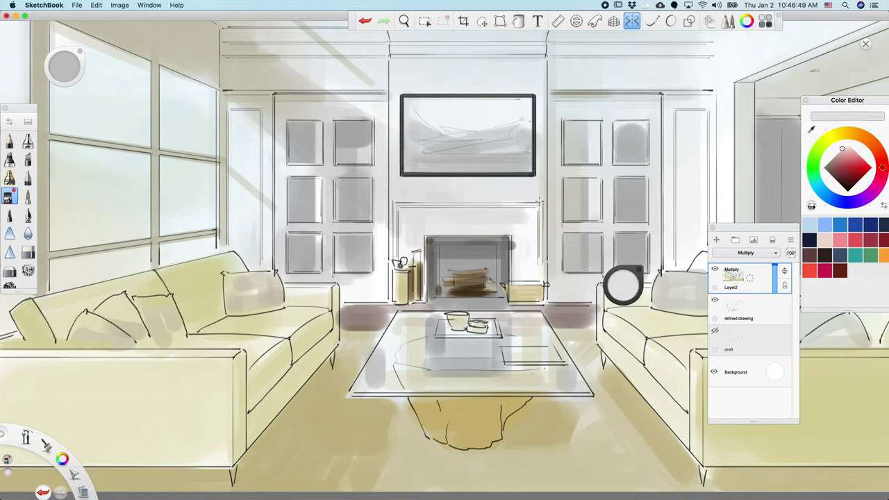
alt+click(446, 246)
mouse_move(408, 253)
mouse_down()
mouse_move(410, 222)
mouse_move(423, 209)
mouse_move(409, 216)
mouse_move(521, 216)
mouse_up()
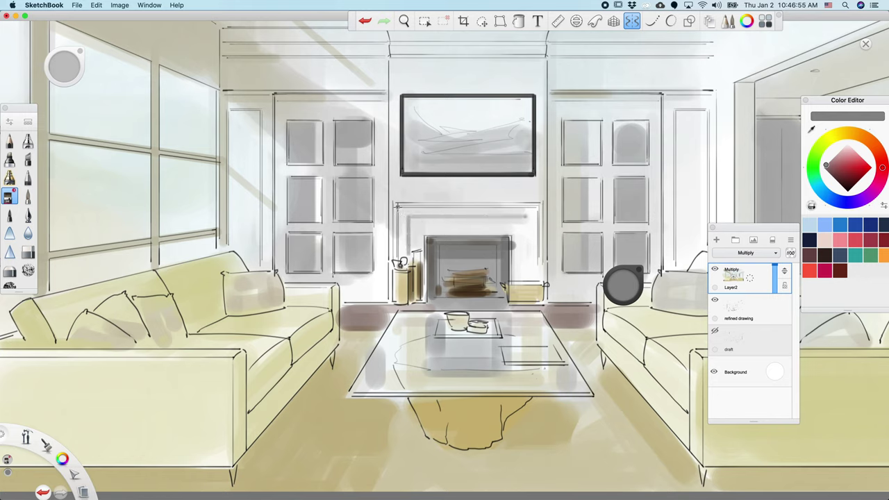
drag(397, 207, 541, 201)
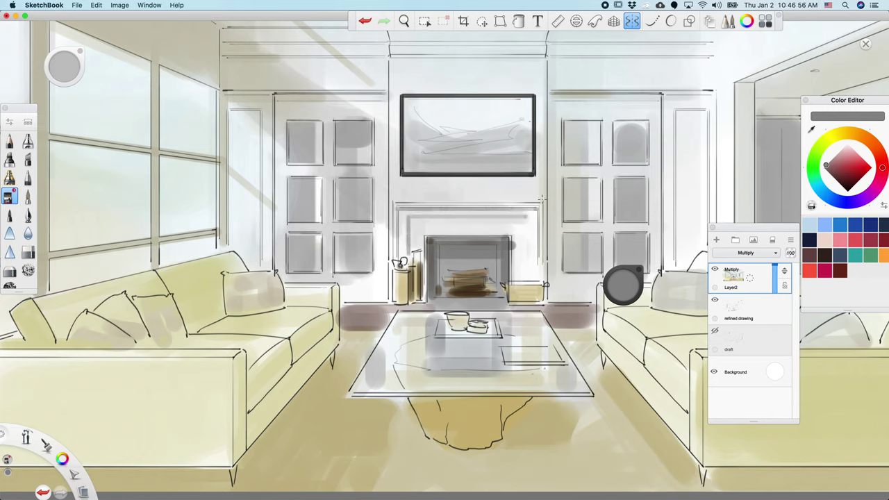
alt+click(518, 248)
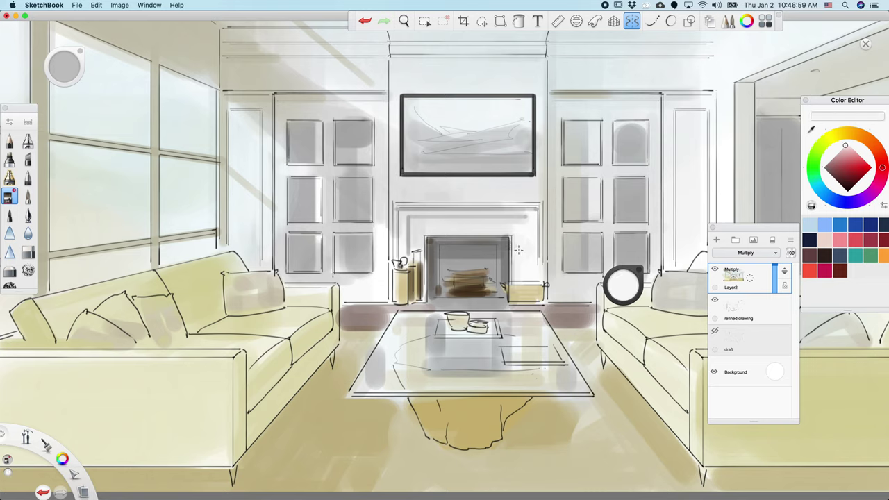
alt+click(518, 252)
Switch to the airbrush, adjust its size and spray a soft white glow above the fireplace logs, undoing the stray strokes.
click(9, 177)
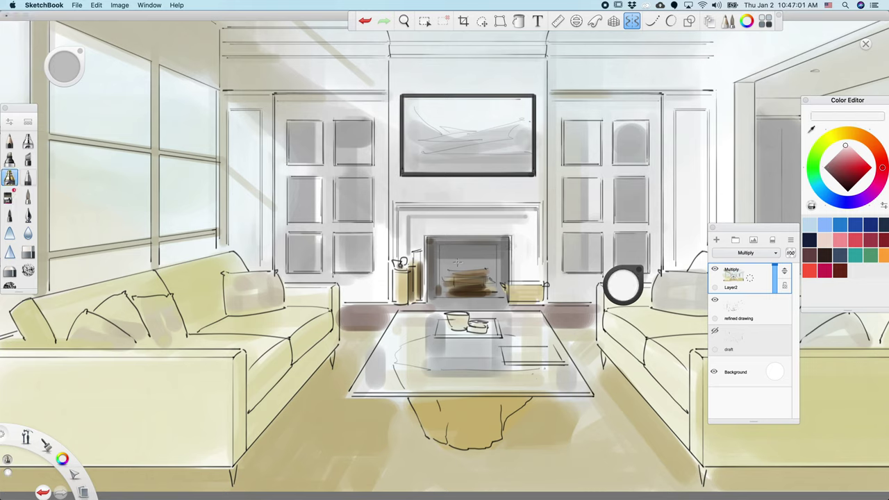
key(super+z)
drag(63, 66, 64, 72)
mouse_move(456, 276)
mouse_down()
mouse_move(491, 273)
mouse_move(467, 271)
mouse_move(478, 269)
mouse_up()
key(super+z)
Return to the marker brush and sample the sofas' pale yellow and off-white to touch up their inner arm edges.
key(space)
drag(436, 321, 410, 352)
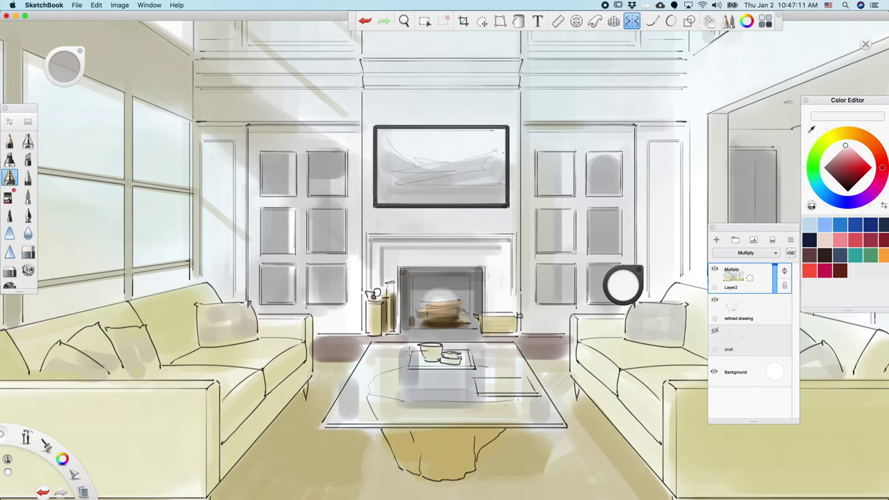
key(space)
drag(419, 326, 371, 366)
click(10, 196)
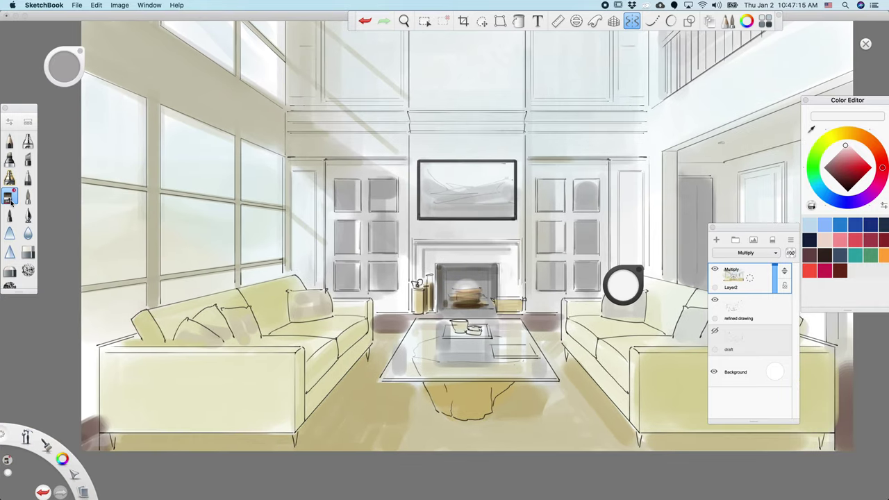
alt+click(370, 314)
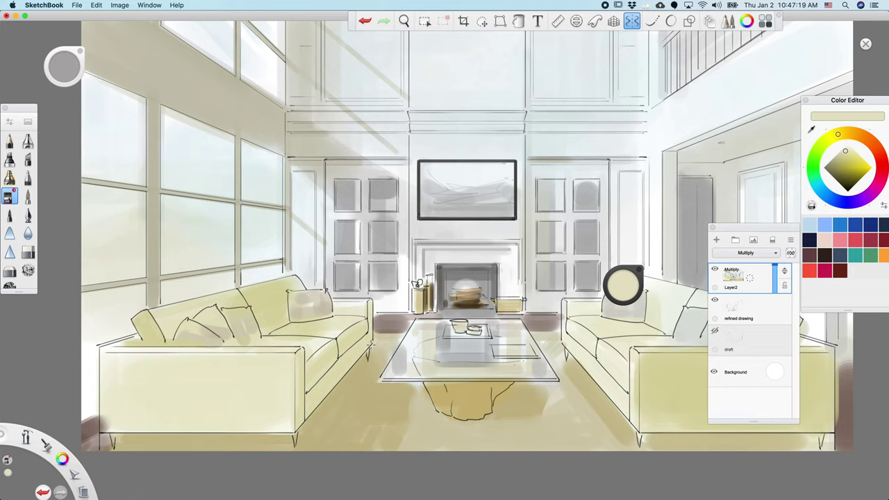
alt+click(566, 307)
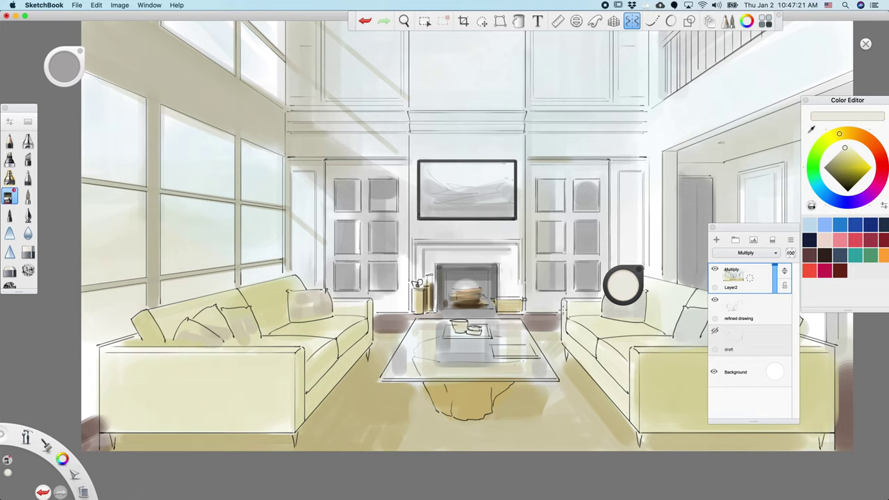
Sample the floor's tan and touch up the floor along the glass coffee table's left edge.
key(space)
drag(372, 402, 329, 403)
key(space)
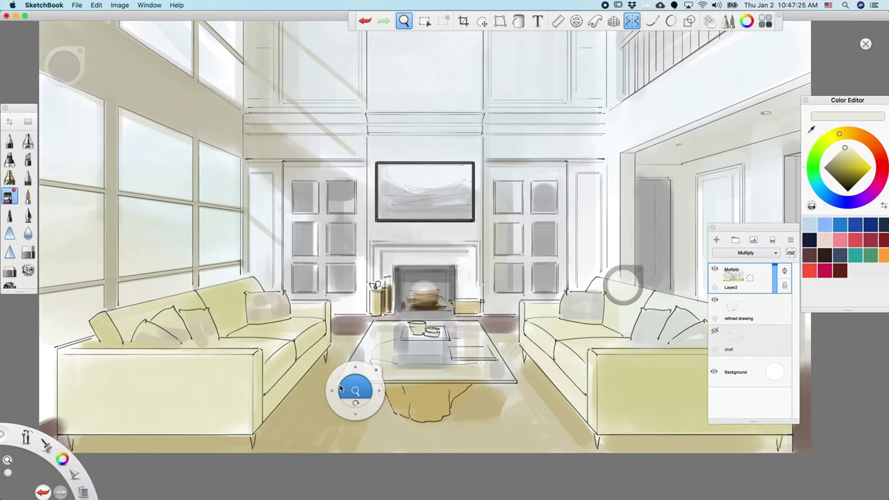
alt+click(347, 338)
mouse_move(359, 334)
mouse_down()
mouse_move(334, 334)
mouse_move(353, 331)
mouse_up()
key(space)
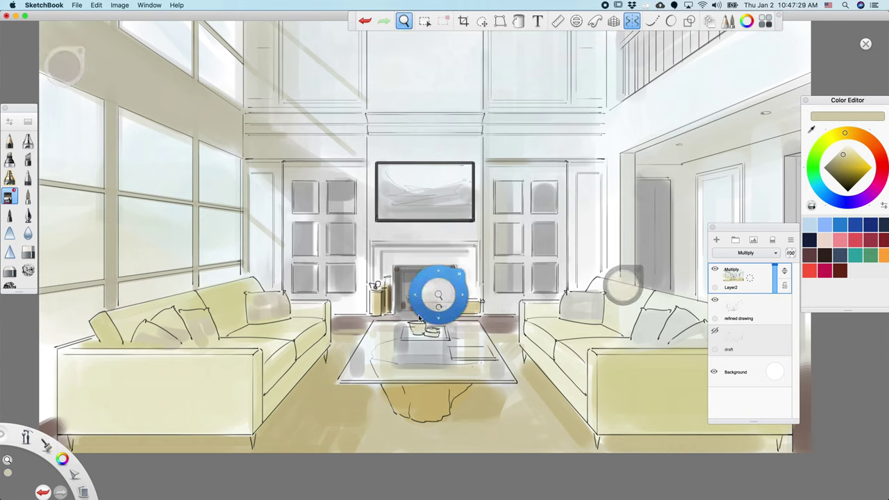
key(space)
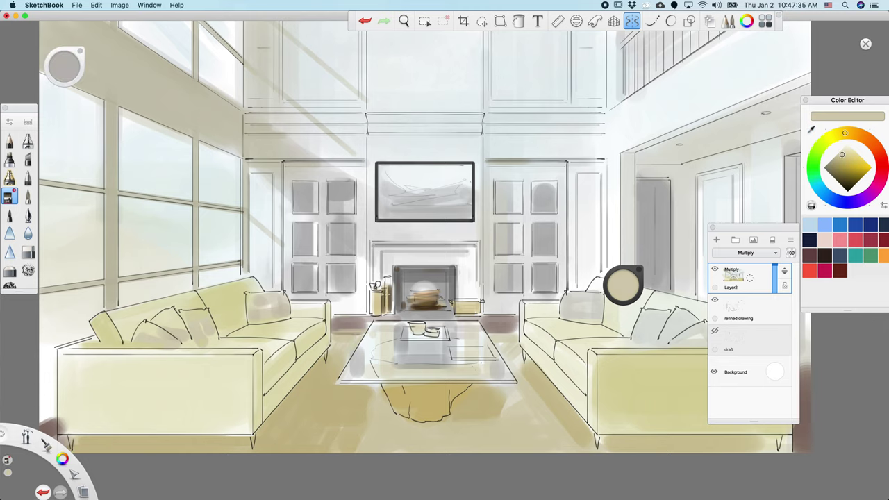
Sample the left sofa's pale yellow, shrink the brush and even out the sofa's front panel.
key(space)
mouse_move(497, 346)
mouse_down()
mouse_move(458, 382)
mouse_move(492, 339)
mouse_up()
alt+click(200, 335)
key(bracketleft)
mouse_move(186, 362)
mouse_down()
mouse_move(186, 331)
mouse_move(184, 359)
mouse_up()
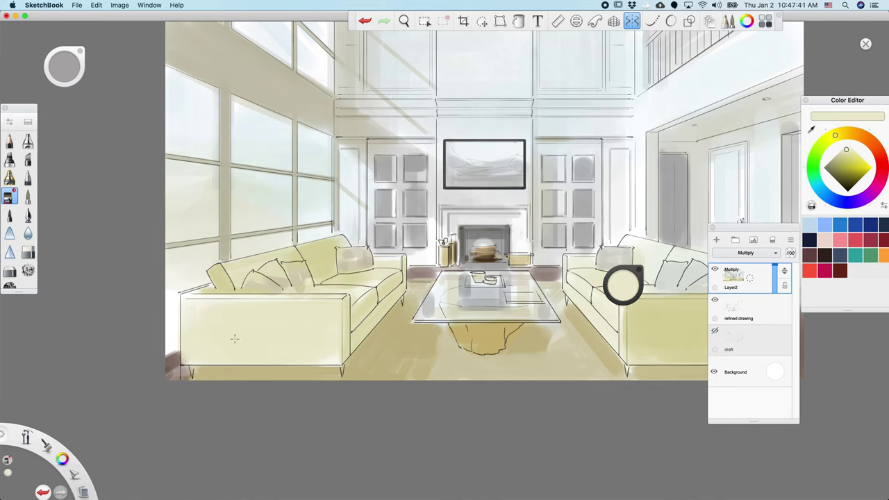
Sample a pillow tone, shift it to a deeper warm brown and paint all the pillows on the left sofa.
key(space)
drag(397, 401, 390, 412)
alt+click(343, 265)
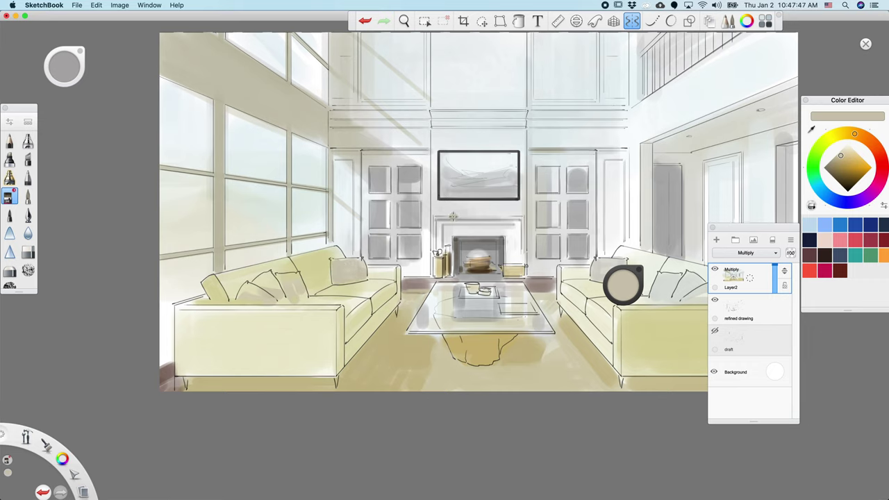
drag(263, 282, 258, 287)
click(841, 161)
mouse_move(277, 278)
mouse_down()
mouse_move(269, 292)
mouse_move(265, 275)
mouse_move(263, 292)
mouse_move(244, 301)
mouse_move(282, 277)
mouse_move(301, 287)
mouse_move(296, 299)
mouse_move(290, 281)
mouse_up()
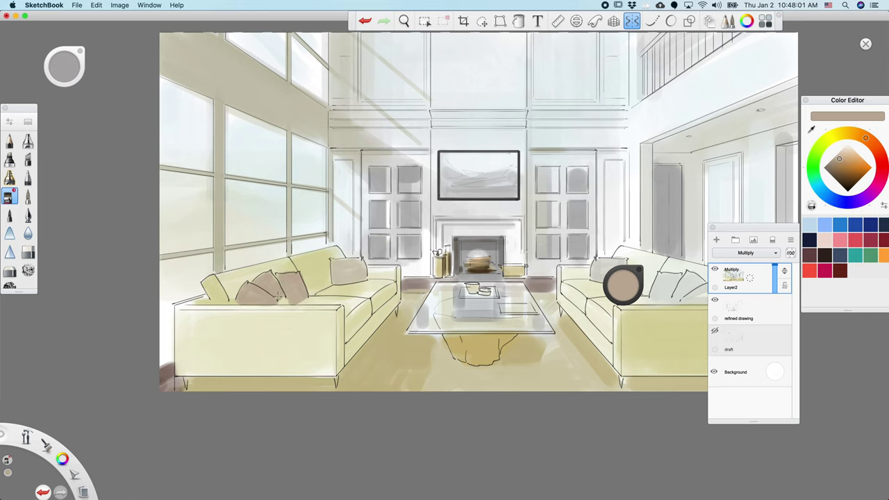
mouse_move(369, 261)
mouse_down()
mouse_move(336, 277)
mouse_move(359, 268)
mouse_up()
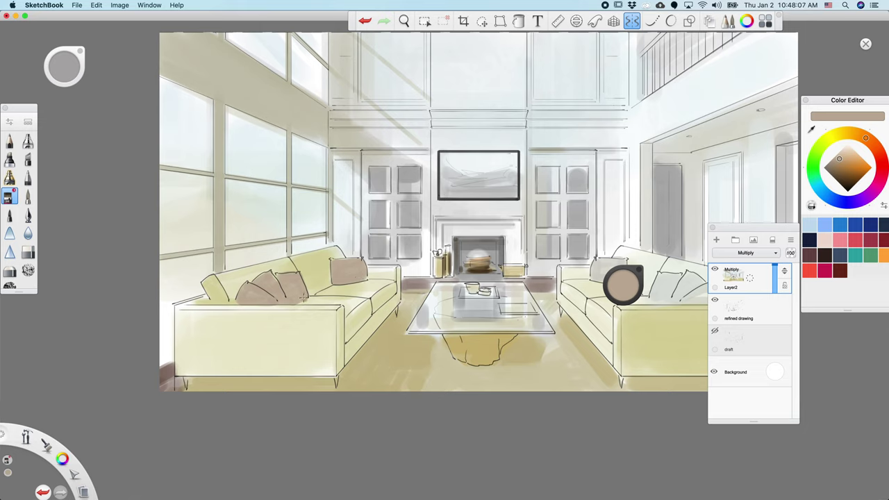
Darken the brown slightly to shade around the far pillow, and sample the sofa's yellow to touch up around the pillows.
mouse_move(632, 284)
mouse_down()
mouse_move(625, 300)
mouse_move(633, 301)
mouse_move(623, 284)
mouse_up()
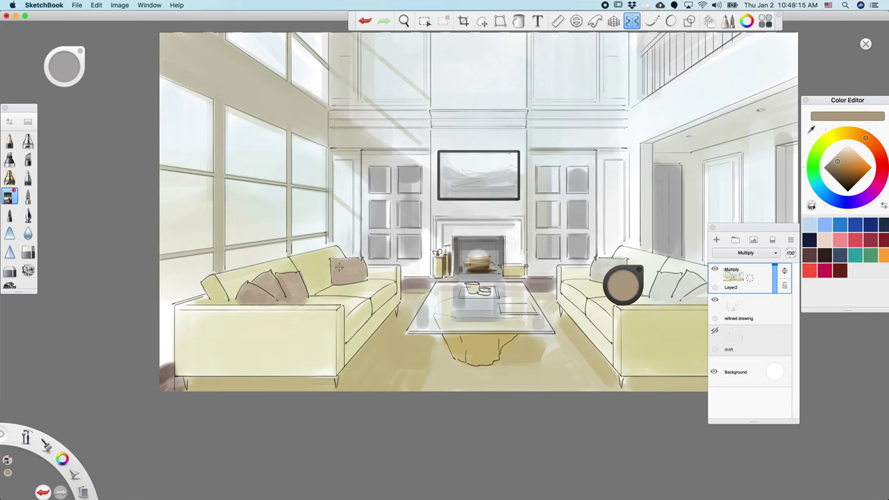
mouse_move(341, 281)
mouse_down()
mouse_move(399, 271)
mouse_move(352, 299)
mouse_up()
alt+click(348, 257)
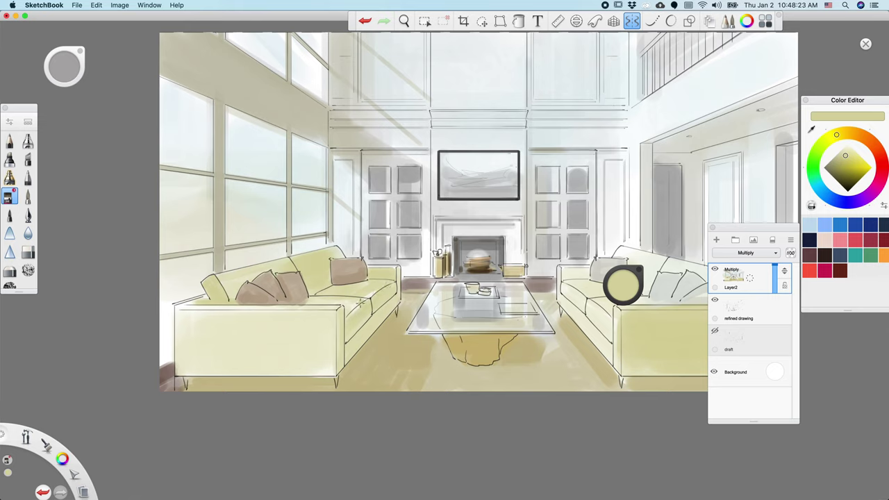
drag(242, 276, 236, 285)
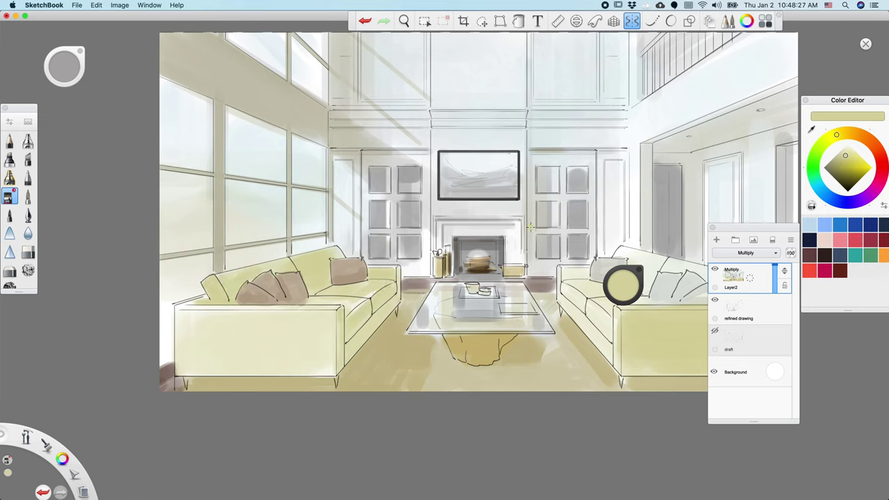
Touch up the left sofa's arm edge and seat, and resample the sofa's yellows around the backrest.
mouse_move(207, 297)
mouse_down()
mouse_move(185, 304)
mouse_move(331, 306)
mouse_up()
drag(184, 307, 336, 308)
drag(380, 287, 349, 319)
alt+click(349, 297)
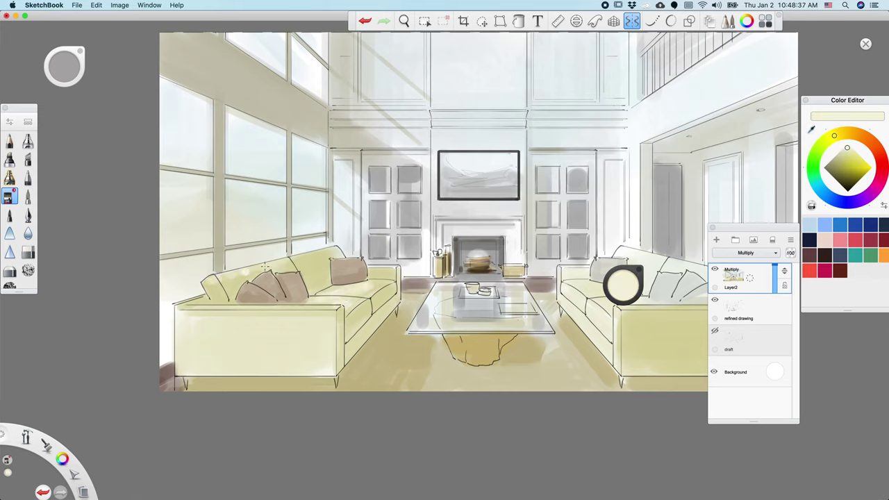
alt+click(209, 286)
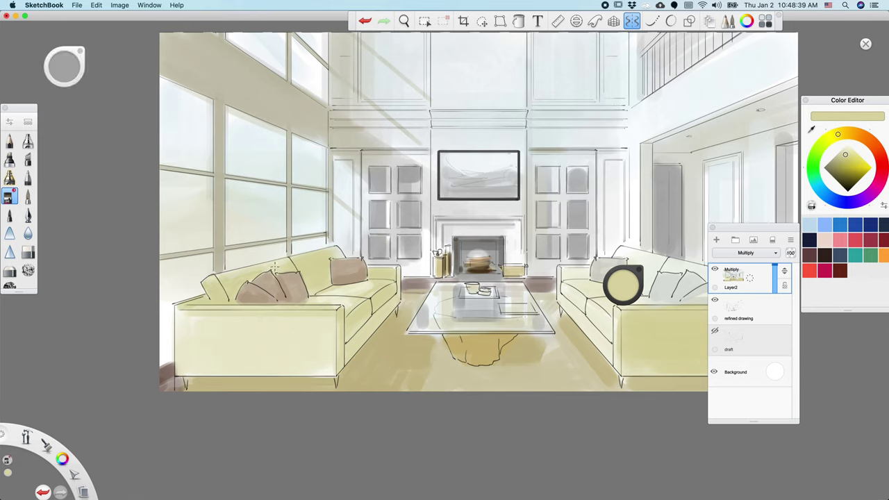
Sample the deeper yellow from the left sofa's seat side and darken the sofa's front panel with it.
alt+click(386, 301)
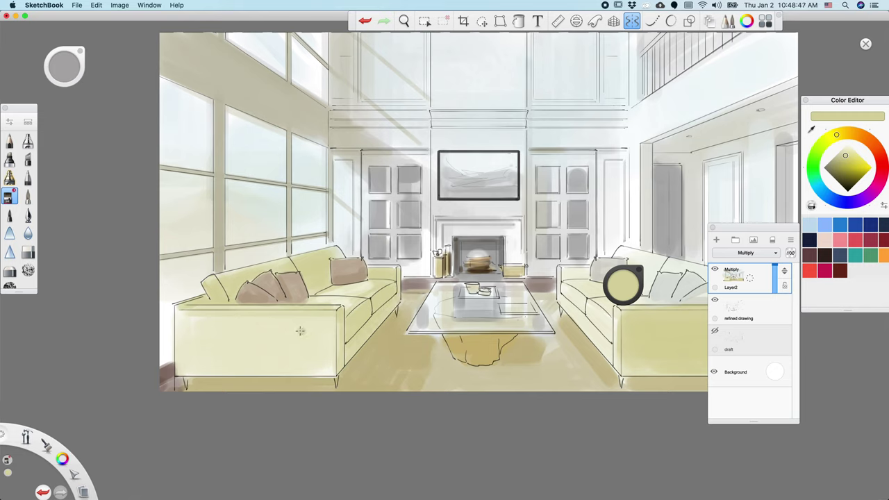
mouse_move(332, 321)
mouse_down()
mouse_move(231, 337)
mouse_move(187, 323)
mouse_up()
mouse_move(335, 329)
mouse_down()
mouse_move(333, 354)
mouse_move(324, 338)
mouse_move(266, 336)
mouse_move(319, 353)
mouse_move(247, 362)
mouse_move(326, 360)
mouse_move(225, 327)
mouse_move(182, 325)
mouse_move(188, 358)
mouse_move(203, 334)
mouse_move(236, 324)
mouse_up()
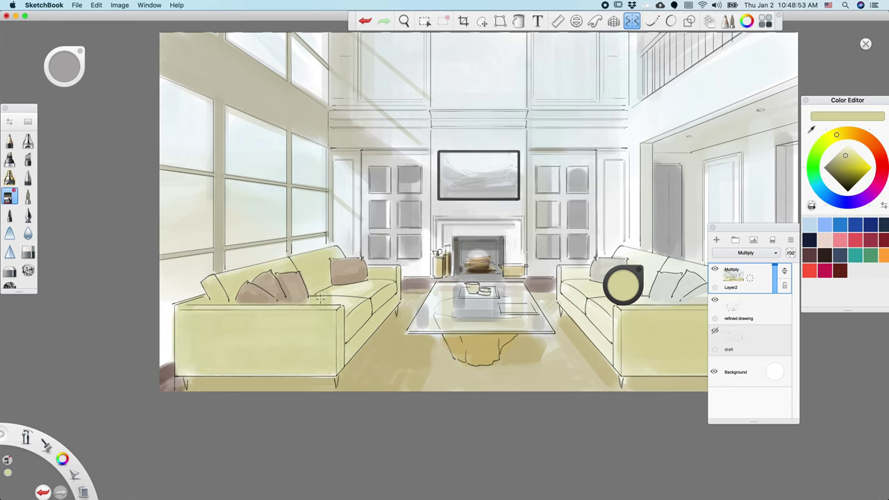
Sample the brown of the left sofa's pillow and paint the pillows on the right sofa with it.
drag(369, 417, 315, 412)
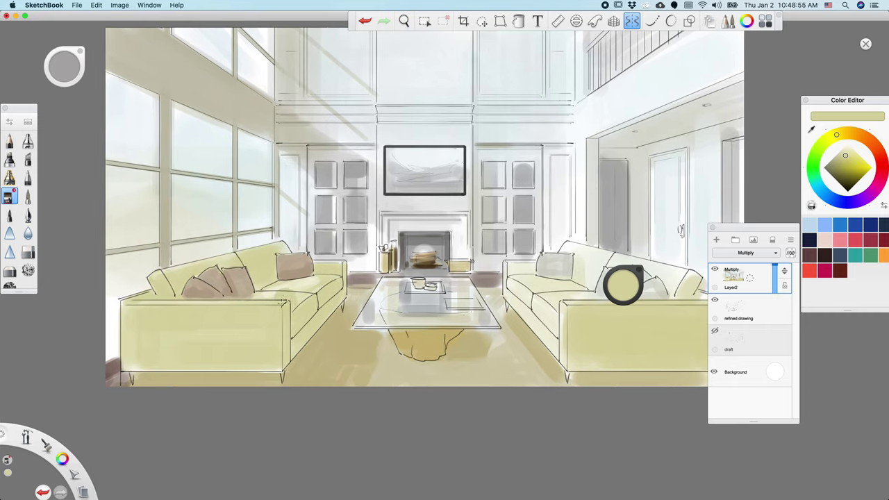
key(space)
drag(463, 388, 399, 395)
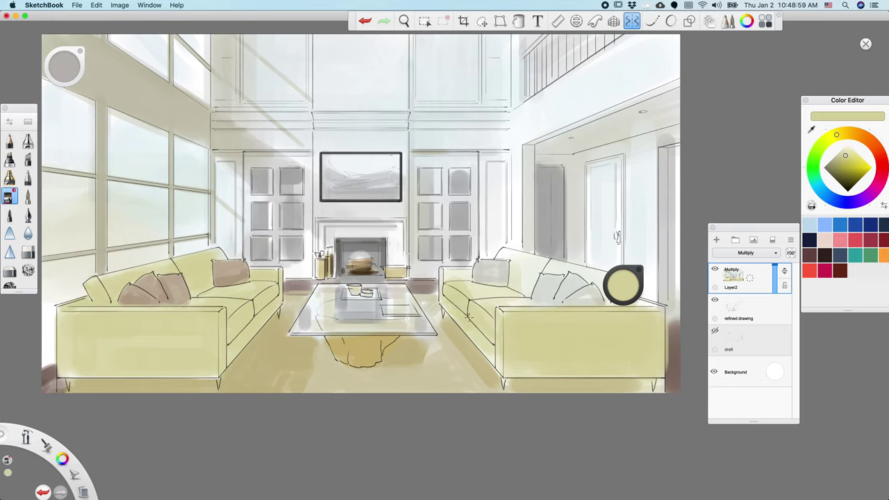
alt+click(234, 264)
drag(486, 273, 498, 272)
mouse_move(568, 286)
mouse_down()
mouse_move(590, 300)
mouse_move(543, 286)
mouse_move(566, 293)
mouse_move(537, 299)
mouse_move(582, 288)
mouse_up()
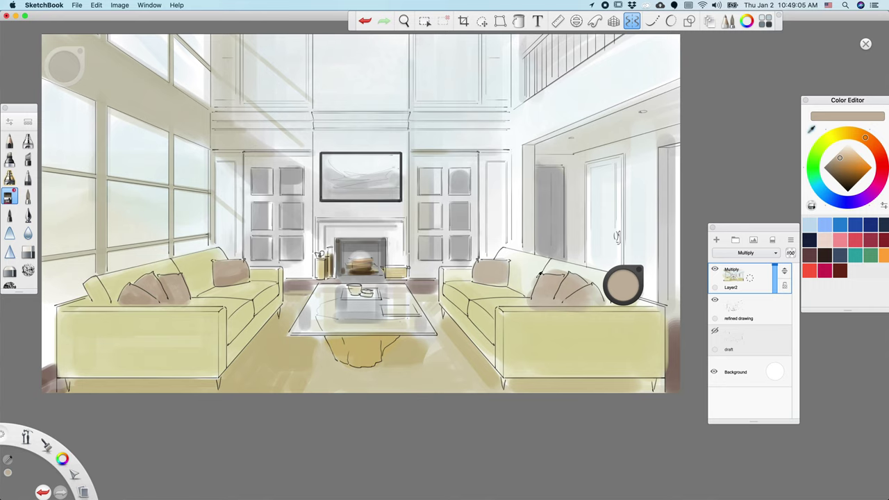
Sample the right sofa's yellow to touch up its backrest and seat around the pillows, and resample the pillow brown.
alt+click(524, 325)
scroll(507, 316, right, 3)
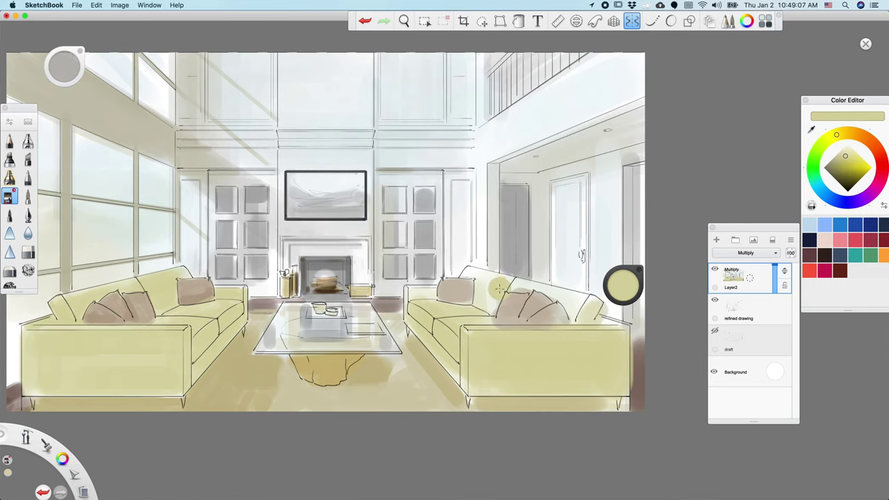
alt+click(489, 295)
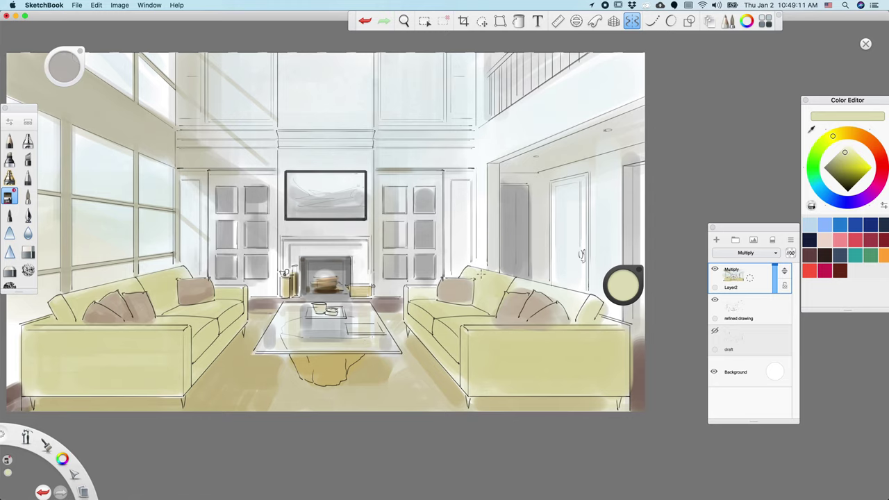
mouse_move(564, 293)
mouse_down()
mouse_move(591, 321)
mouse_move(594, 302)
mouse_move(577, 322)
mouse_up()
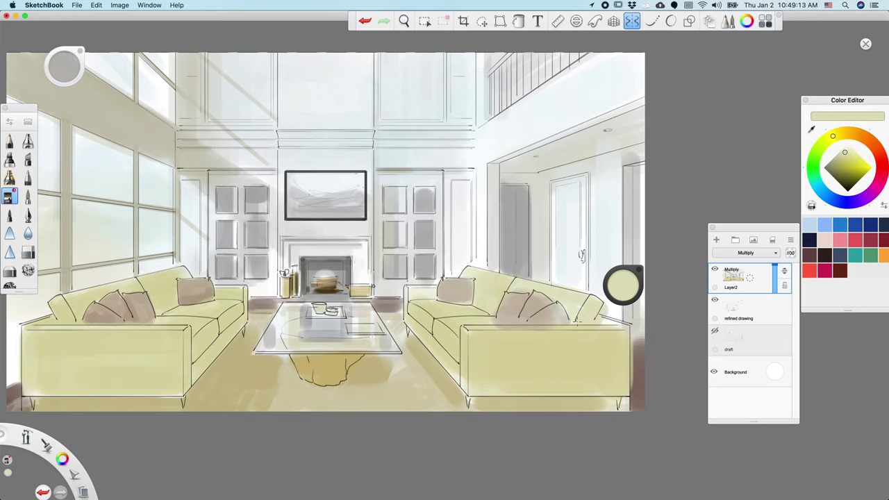
drag(497, 410, 460, 420)
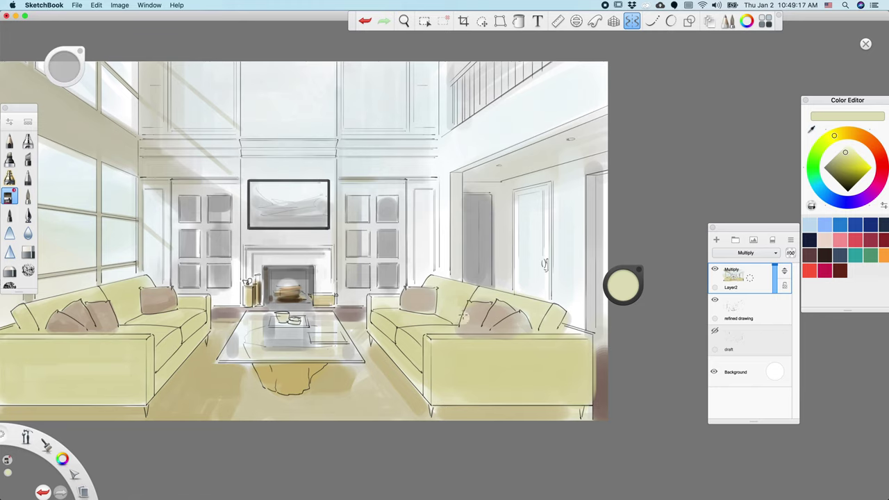
alt+click(463, 316)
drag(338, 388, 399, 407)
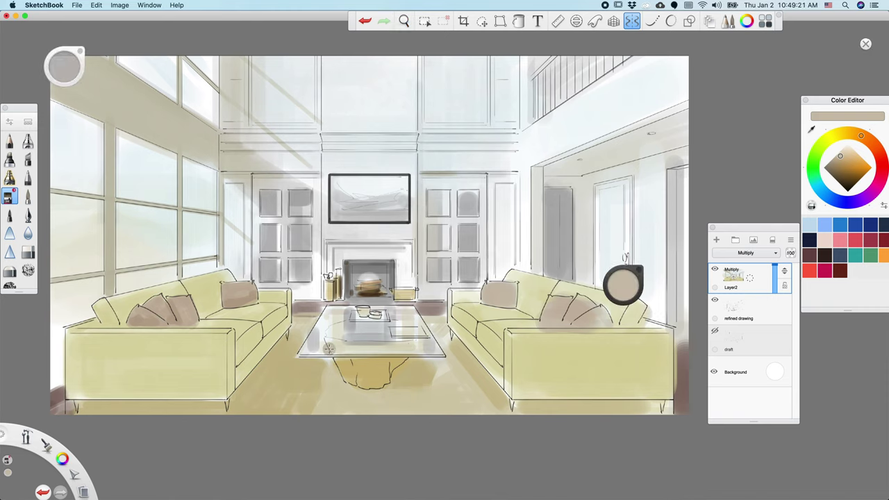
Sample the floor's tan, darken it and paint perspective-guided floor shadows along and under the sofas.
alt+click(278, 356)
mouse_move(624, 286)
mouse_down()
mouse_move(625, 349)
mouse_move(580, 293)
mouse_up()
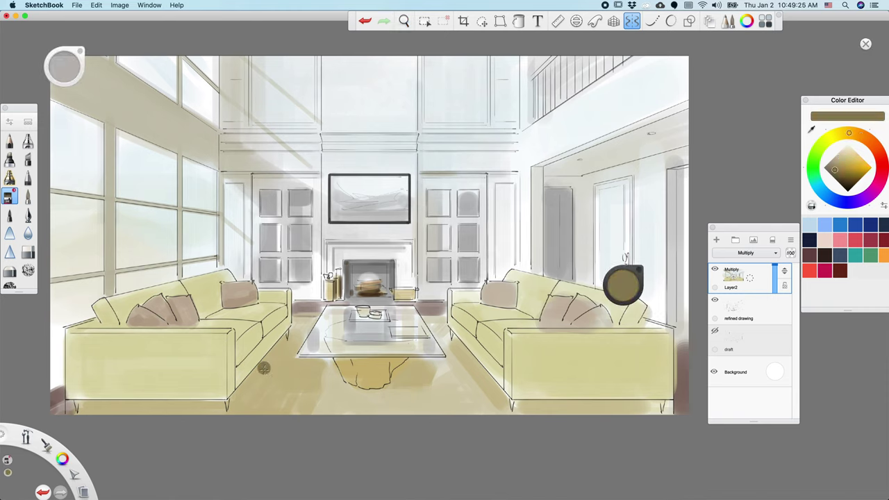
key(p)
drag(240, 400, 286, 342)
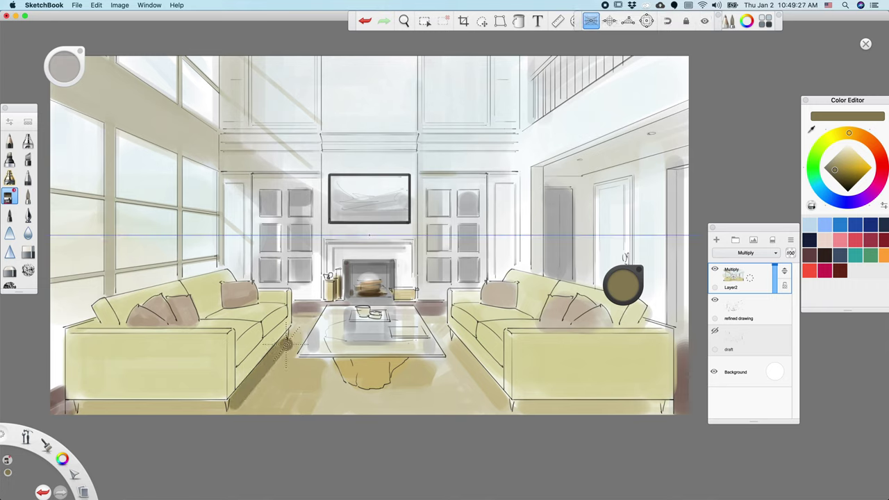
key(super+z)
mouse_move(240, 401)
mouse_down()
mouse_move(277, 349)
mouse_move(278, 360)
mouse_up()
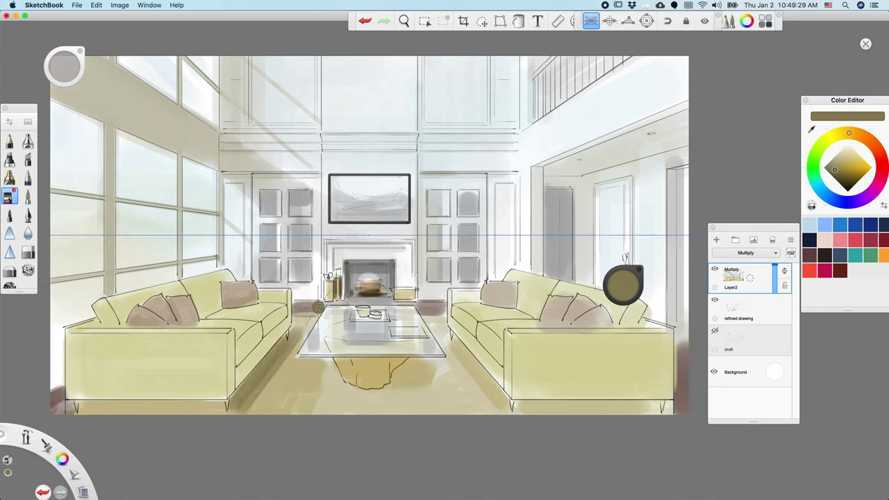
mouse_move(229, 406)
mouse_down()
mouse_move(87, 403)
mouse_move(226, 406)
mouse_up()
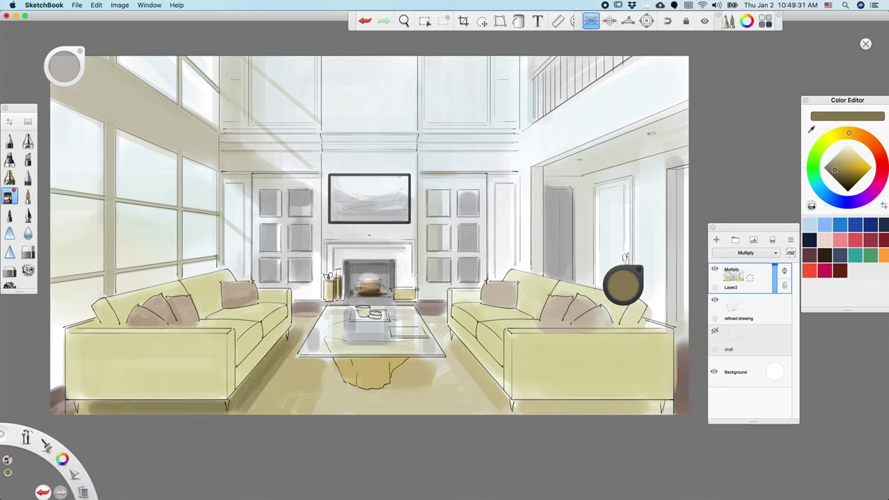
key(space)
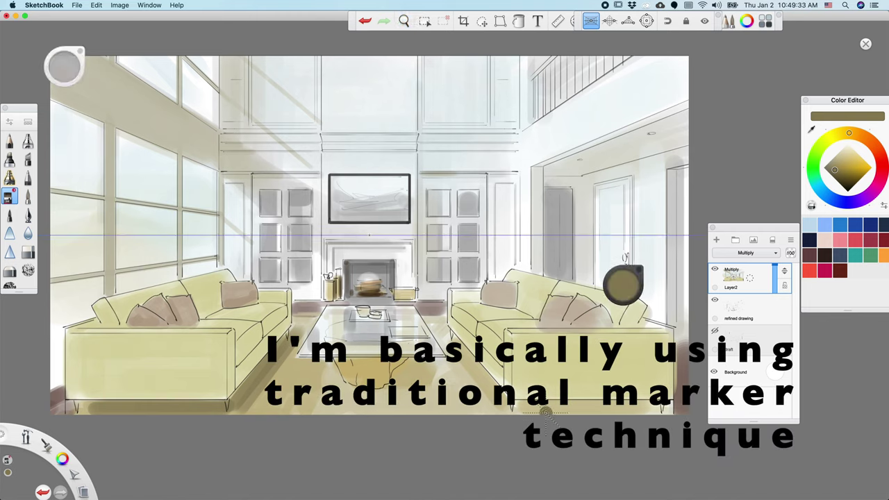
Sample the coffee table base's tan and the tabletop's gray to shade the glass coffee table.
alt+click(352, 362)
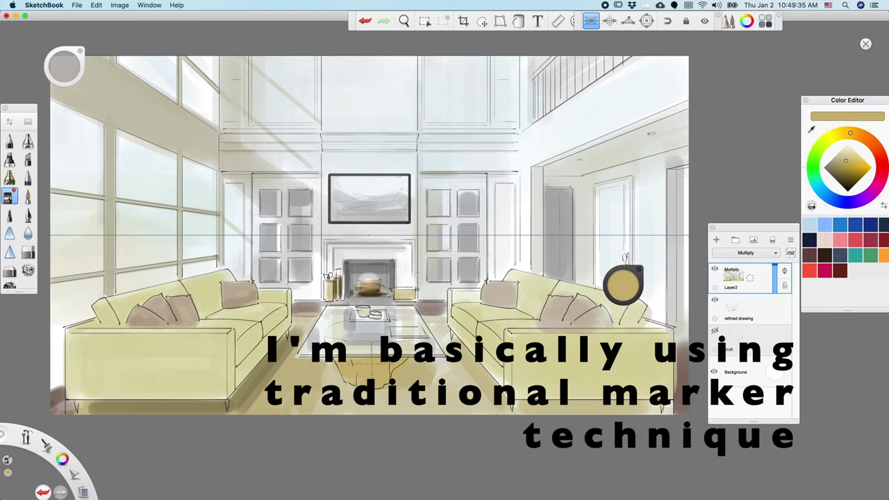
key(space)
drag(405, 446, 425, 458)
alt+click(374, 334)
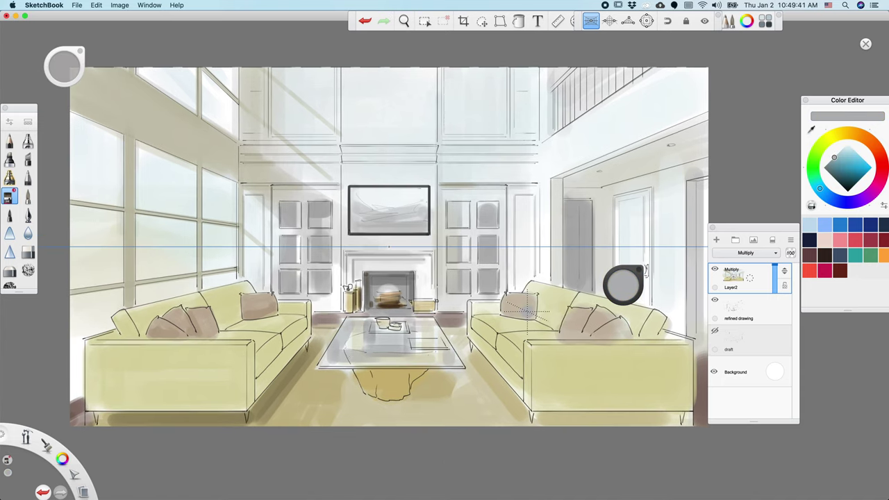
Sample a light floor tone, darken it, turn off the perspective guide and color the cups on the coffee table.
alt+click(465, 405)
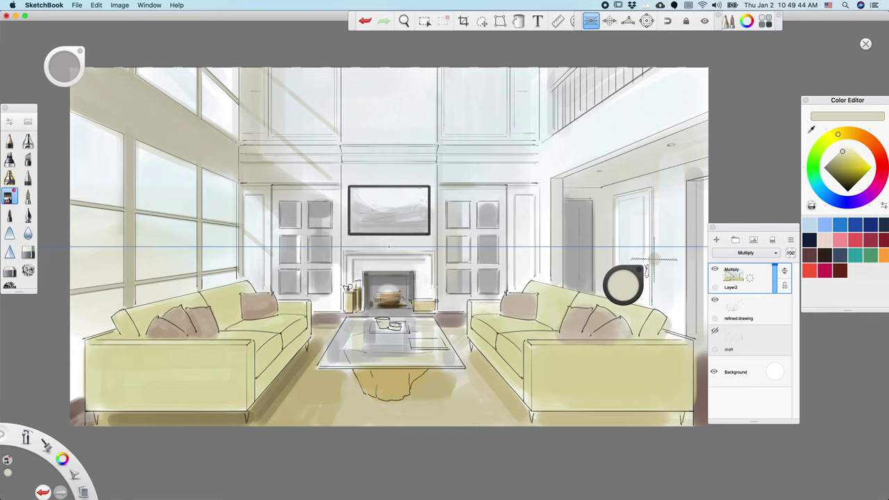
drag(624, 334, 624, 342)
key(p)
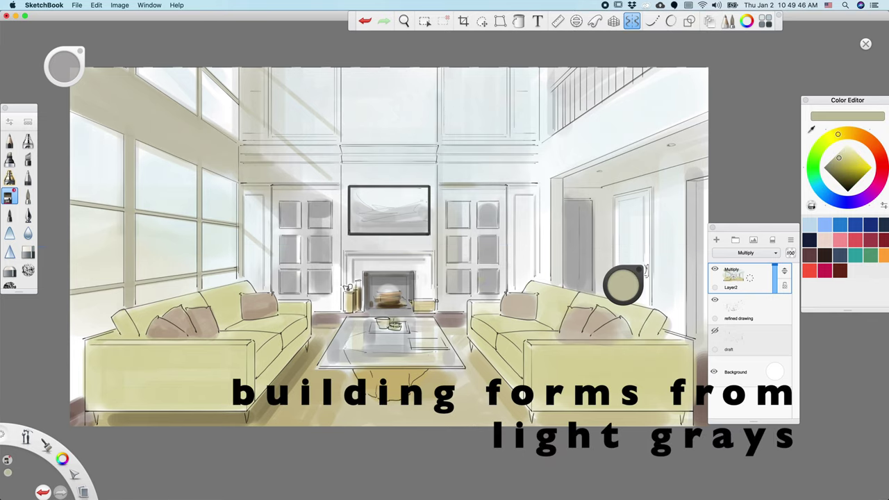
key(b)
drag(385, 305, 386, 327)
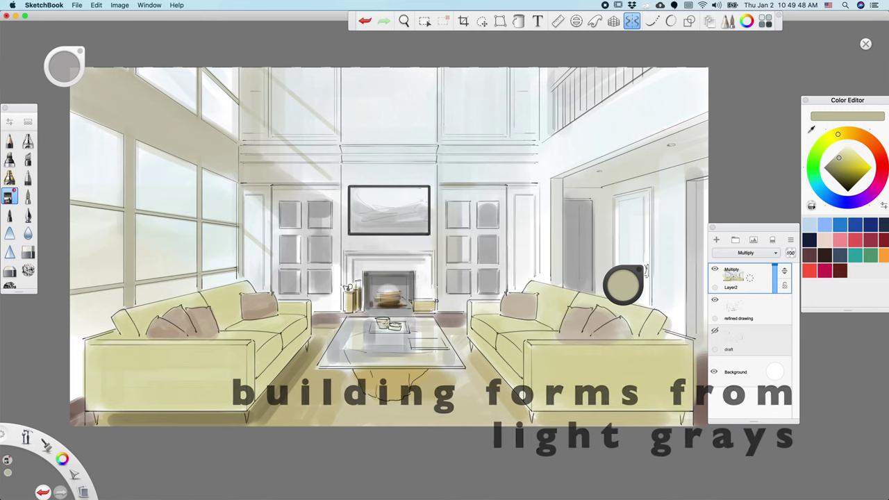
Sample the right sofa's seat yellow and even out the upper part of its front panel.
key(space)
drag(409, 437, 333, 428)
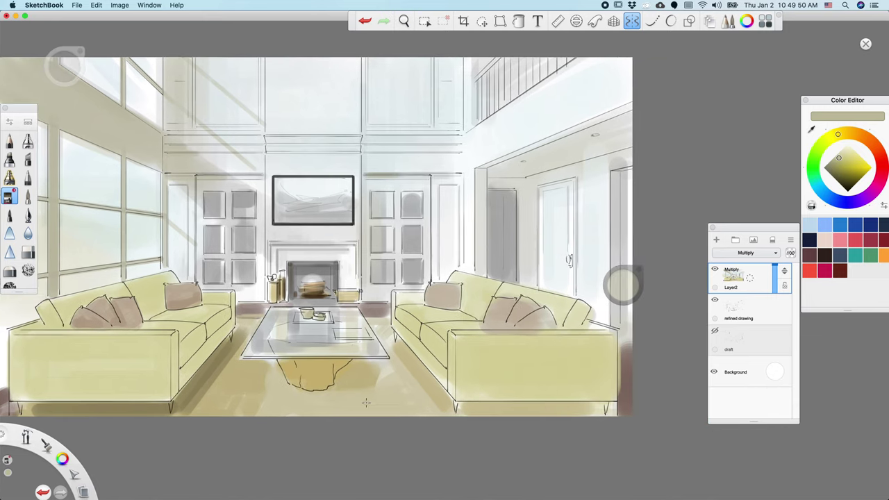
alt+click(476, 323)
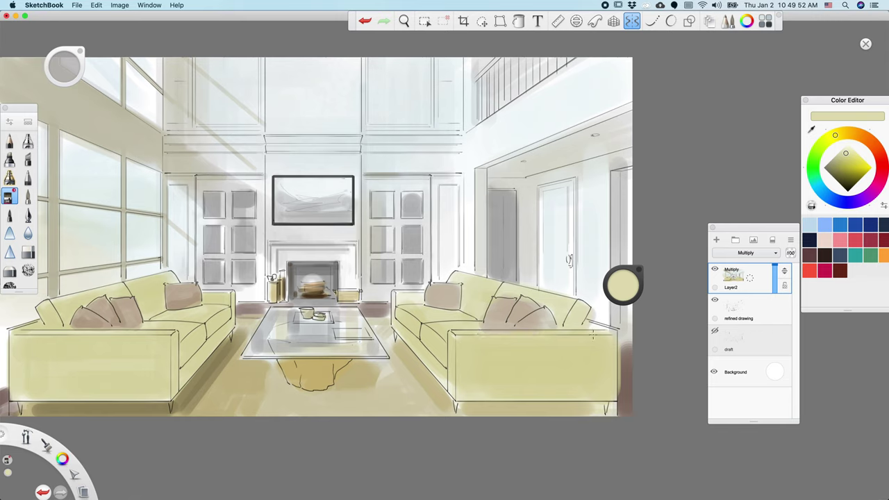
alt+click(470, 328)
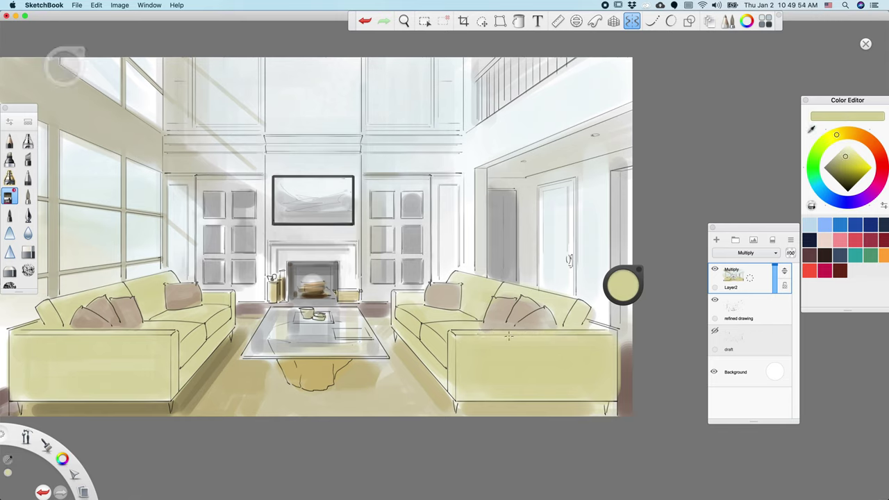
drag(466, 338, 603, 341)
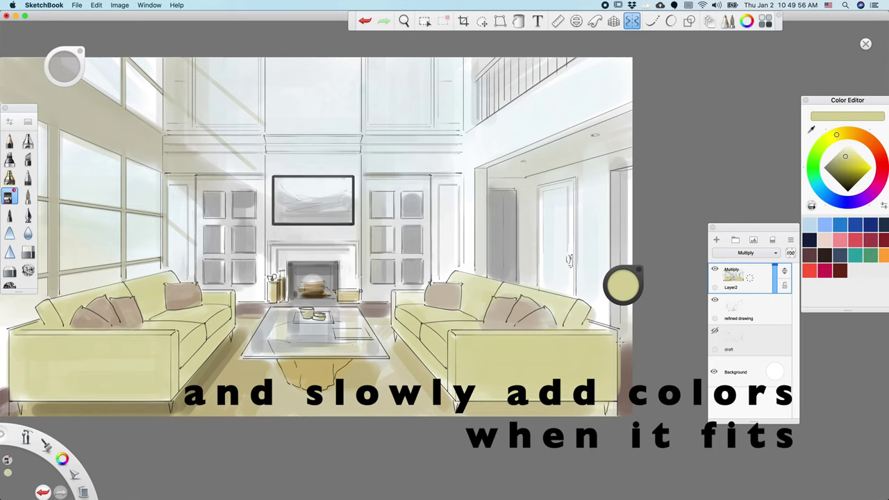
Sample the light gray above the dark doorway on the right and shade the wall strip beside it.
key(alt)
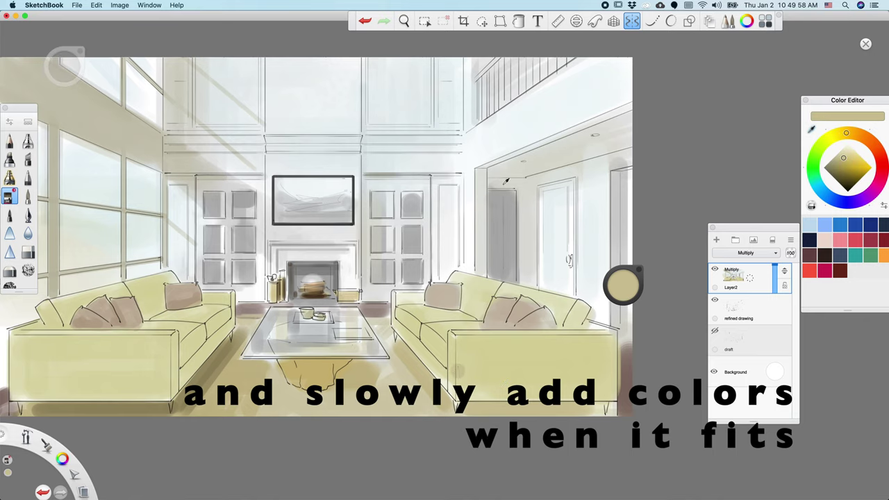
alt+click(506, 183)
drag(522, 205, 522, 275)
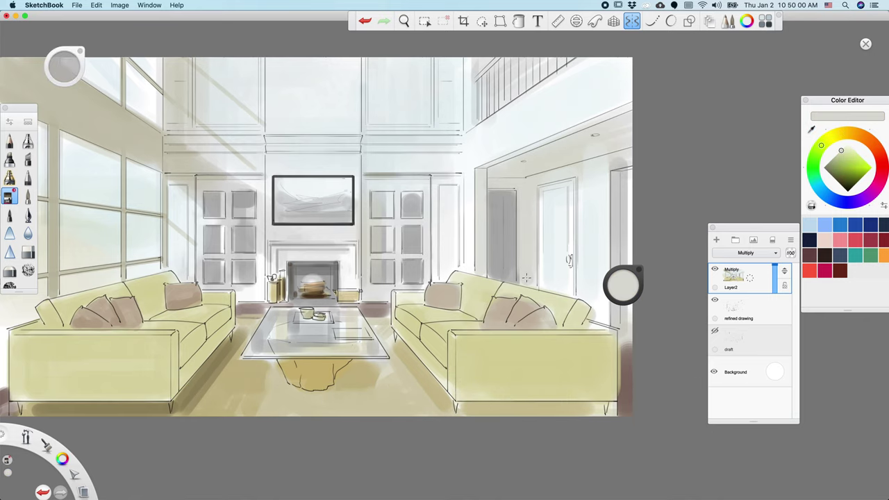
Select the color dodge spray, sample the window's pale blue and brighten the left windows and upper wall, undoing one stroke.
key(space)
drag(404, 304, 459, 329)
key(space)
drag(252, 372, 327, 409)
key(Escape)
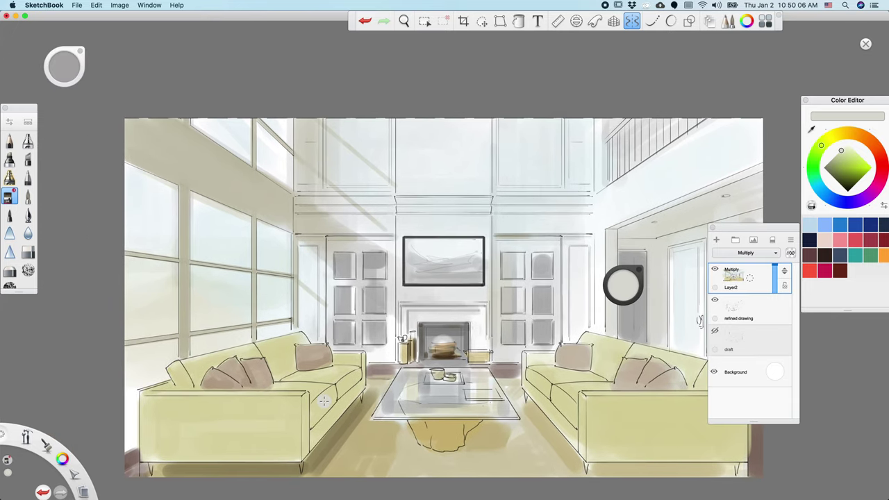
click(9, 178)
alt+click(240, 224)
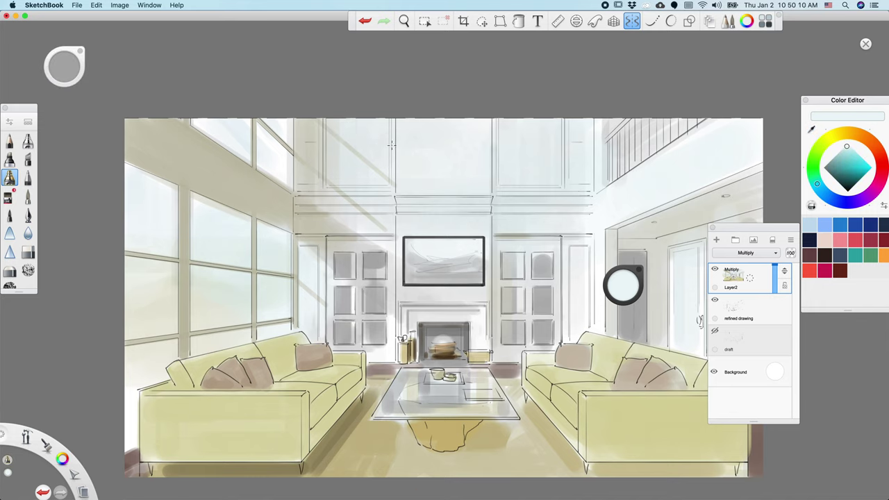
key(super+z)
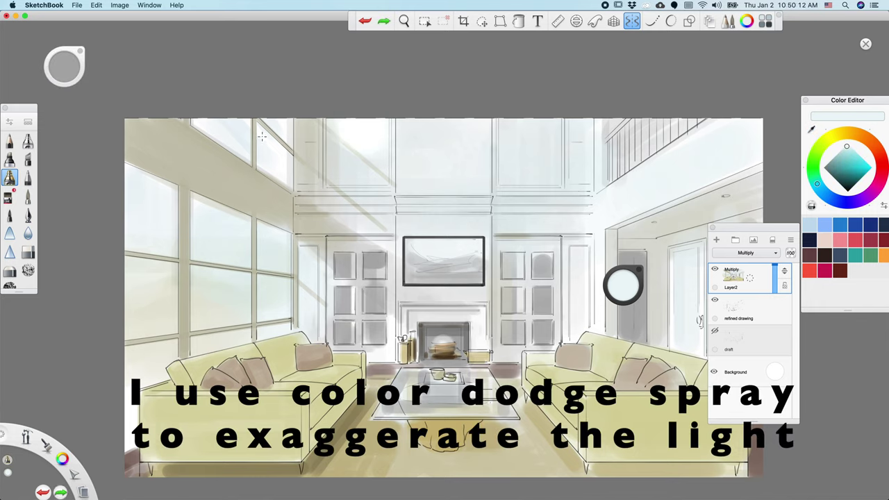
mouse_move(243, 128)
mouse_down()
mouse_move(287, 139)
mouse_move(287, 152)
mouse_move(324, 133)
mouse_move(320, 173)
mouse_move(298, 177)
mouse_move(312, 189)
mouse_move(303, 173)
mouse_move(276, 259)
mouse_move(263, 234)
mouse_move(230, 236)
mouse_move(233, 226)
mouse_move(224, 237)
mouse_move(193, 186)
mouse_move(146, 193)
mouse_up()
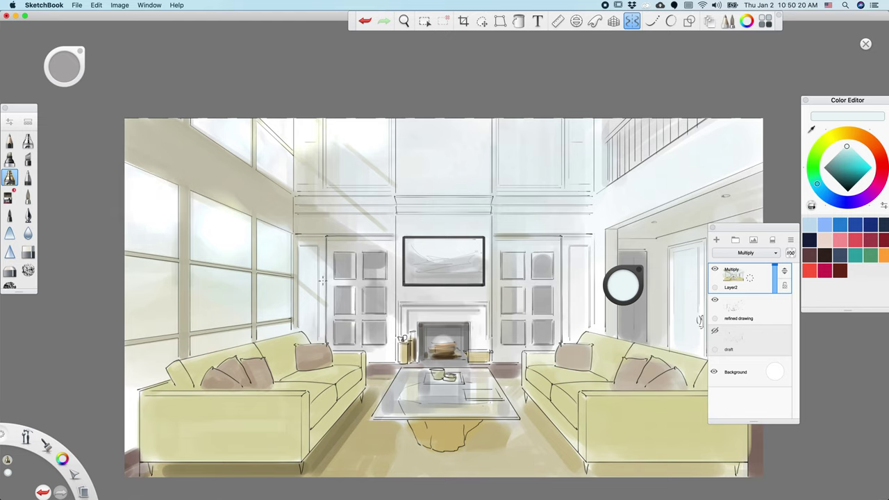
Spray color dodge highlights over the left cabinets, picture, fireplace surround and nearby floor.
drag(339, 277, 316, 277)
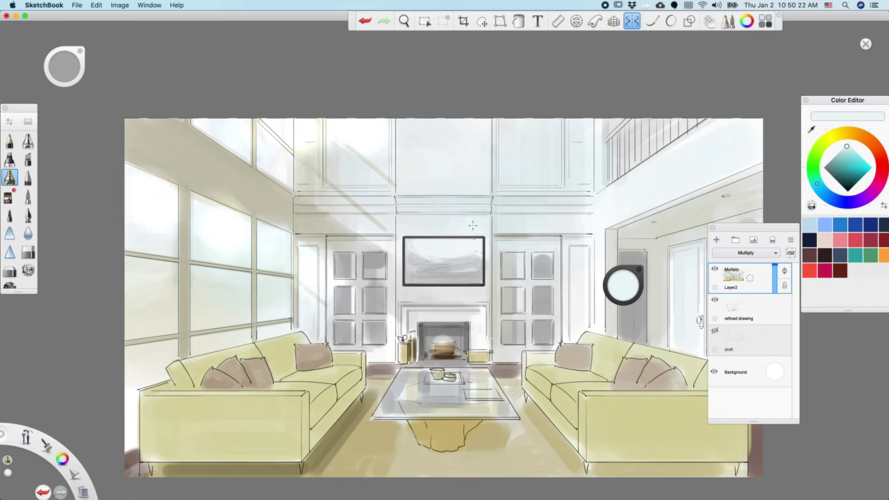
drag(420, 235, 399, 258)
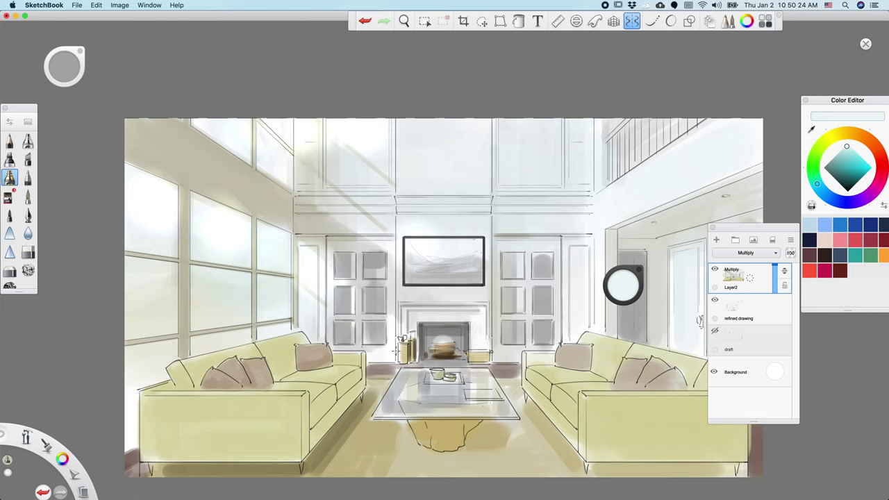
drag(371, 347, 369, 332)
drag(390, 373, 371, 384)
mouse_move(481, 353)
mouse_down()
mouse_move(491, 350)
mouse_move(503, 320)
mouse_up()
mouse_move(412, 308)
mouse_down()
mouse_move(447, 308)
mouse_move(423, 340)
mouse_up()
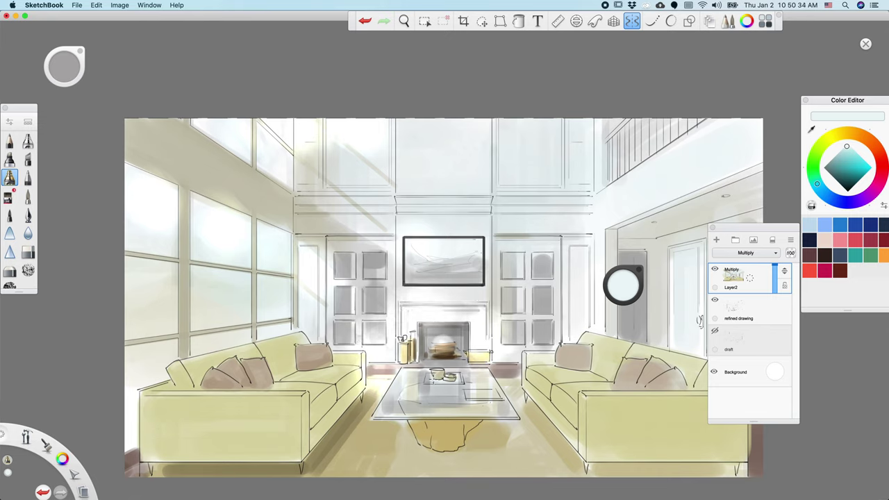
Spray color dodge highlights over the coffee table, lower left windows and picture above the fireplace, undoing one window stroke.
mouse_move(403, 389)
mouse_down()
mouse_move(388, 406)
mouse_move(435, 399)
mouse_move(427, 406)
mouse_move(420, 383)
mouse_move(451, 398)
mouse_up()
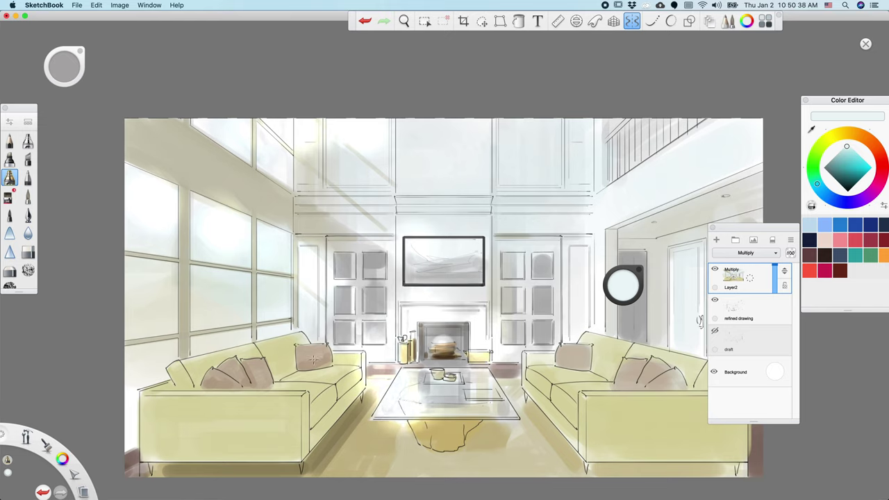
drag(197, 351, 283, 332)
key(super+z)
mouse_move(208, 347)
mouse_down()
mouse_move(246, 328)
mouse_move(211, 349)
mouse_up()
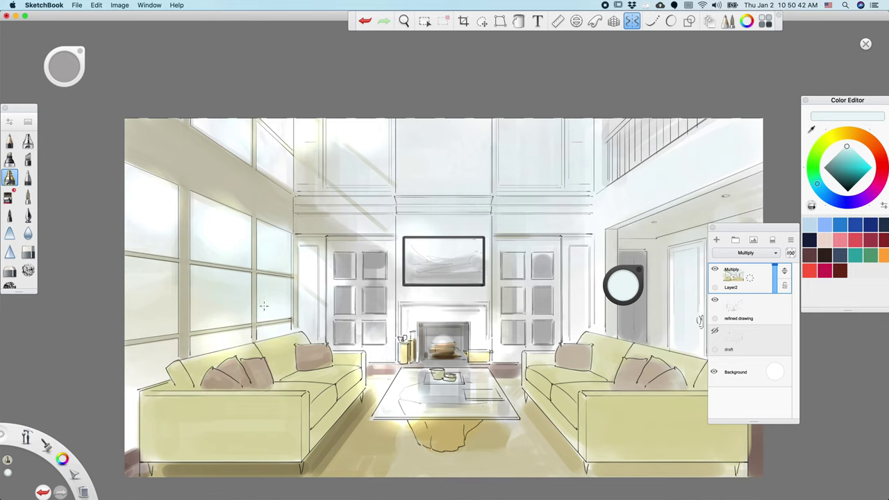
key(space)
drag(404, 416, 369, 373)
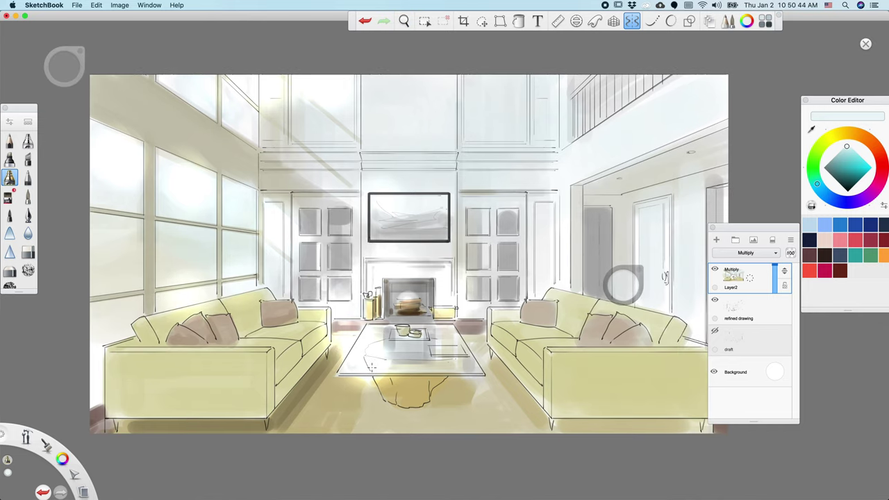
mouse_move(451, 252)
mouse_down()
mouse_move(456, 237)
mouse_move(423, 250)
mouse_up()
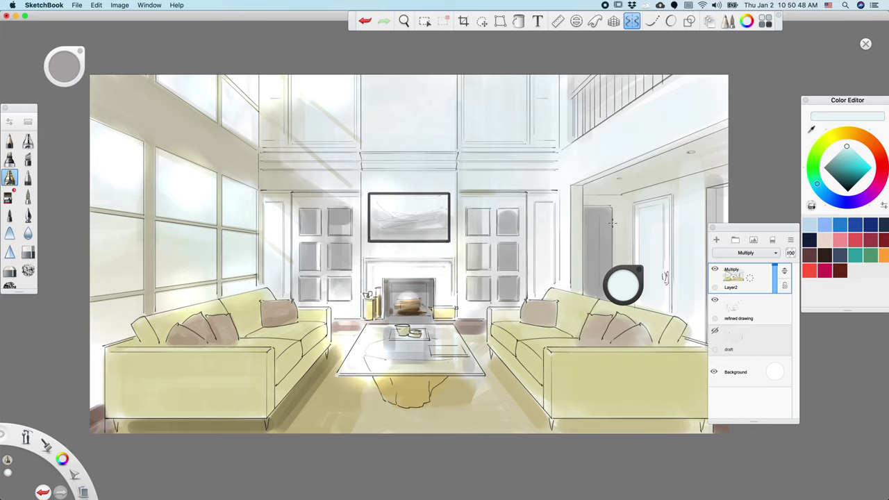
Brighten the upper back wall, its left panels and the diagonal light streaks with color dodge strokes.
key(space)
mouse_move(312, 464)
mouse_down()
mouse_move(327, 449)
mouse_move(308, 437)
mouse_move(310, 450)
mouse_up()
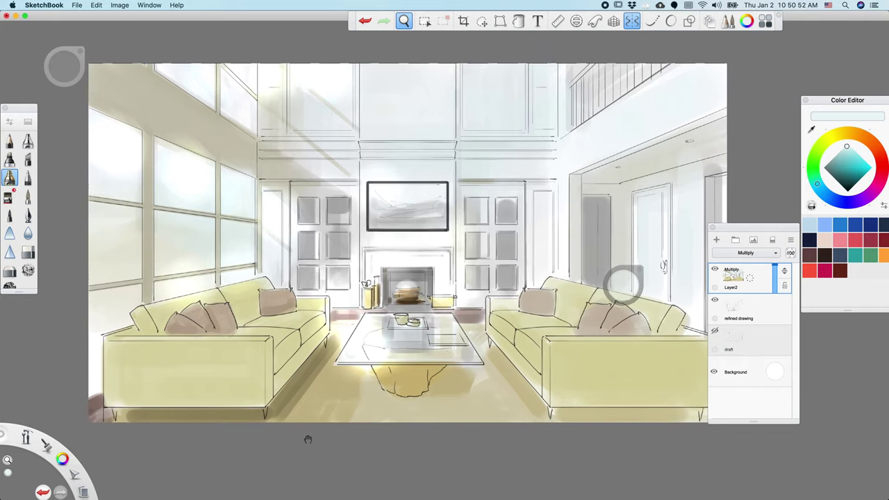
mouse_move(288, 97)
mouse_down()
mouse_move(278, 103)
mouse_move(326, 109)
mouse_move(278, 119)
mouse_up()
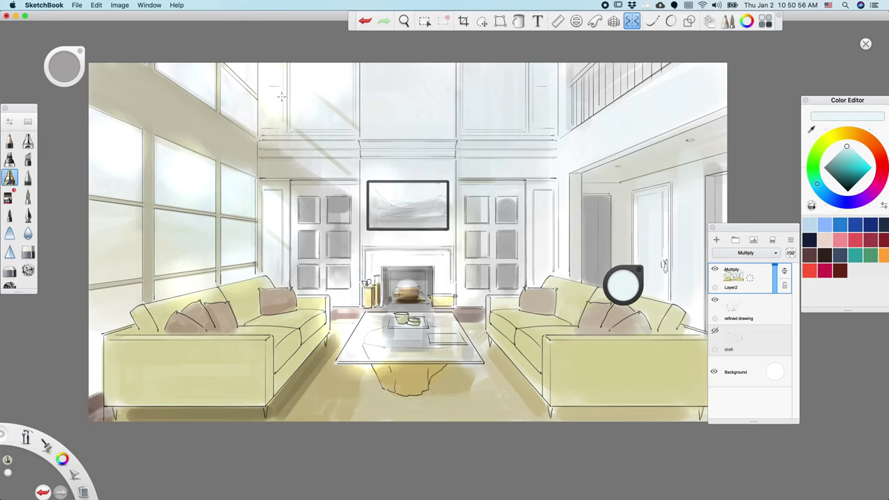
mouse_move(343, 105)
mouse_down()
mouse_move(334, 117)
mouse_move(375, 119)
mouse_up()
drag(418, 87, 424, 77)
drag(342, 140, 351, 158)
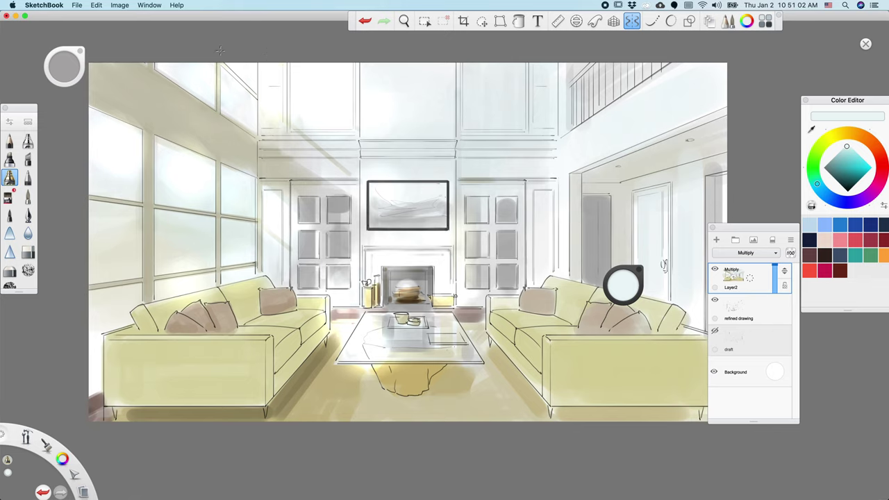
Spray color dodge light across the panes and frames of the large left windows.
drag(116, 219, 149, 194)
drag(210, 201, 197, 195)
mouse_move(185, 243)
mouse_down()
mouse_move(229, 198)
mouse_move(256, 231)
mouse_up()
Add color dodge highlights to the right sofa's front and pillows and to the left sofa's rear pillow.
mouse_move(553, 355)
mouse_down()
mouse_move(548, 330)
mouse_move(540, 341)
mouse_move(606, 316)
mouse_up()
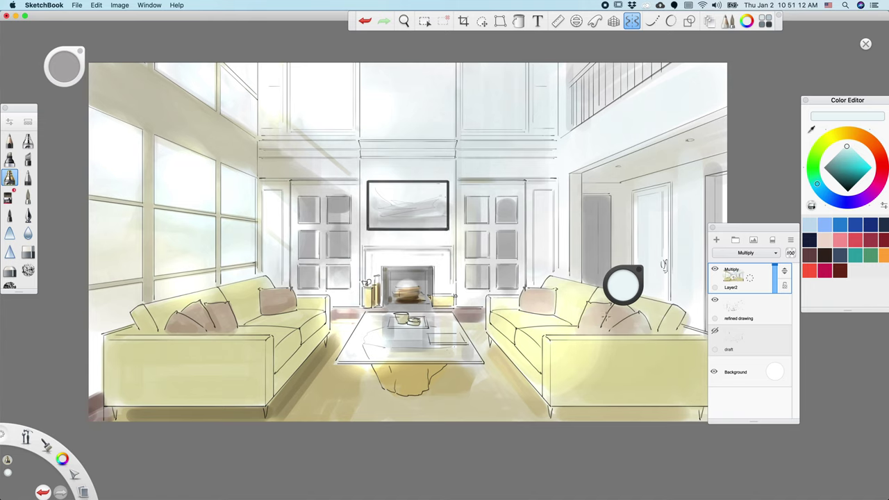
key(space)
drag(347, 439, 343, 444)
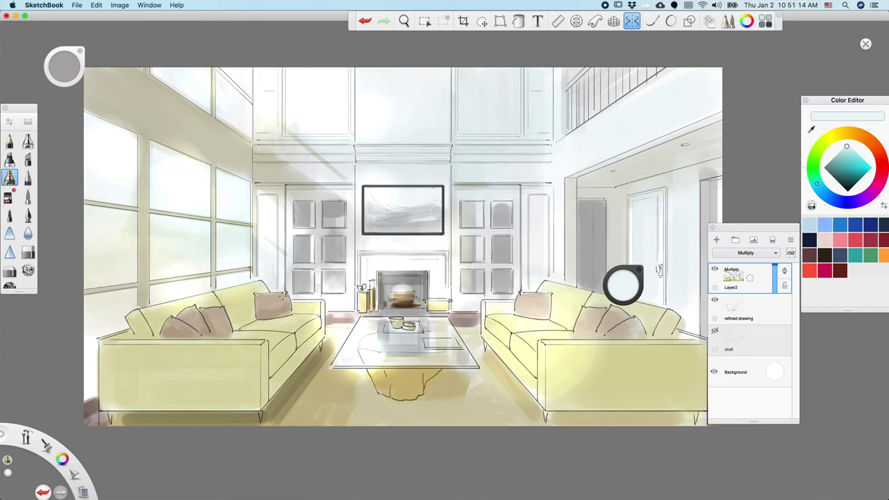
drag(252, 306, 268, 306)
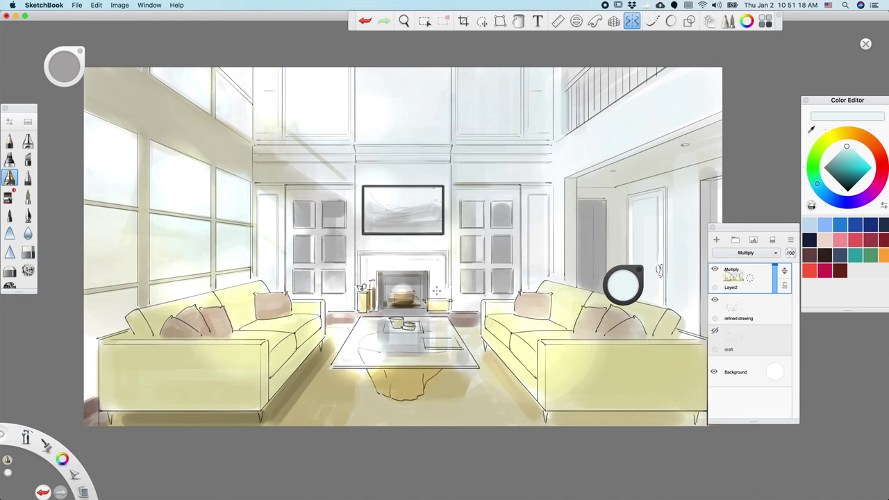
Lower the opacity of the Multiply color layer to about 61%.
drag(776, 269, 776, 278)
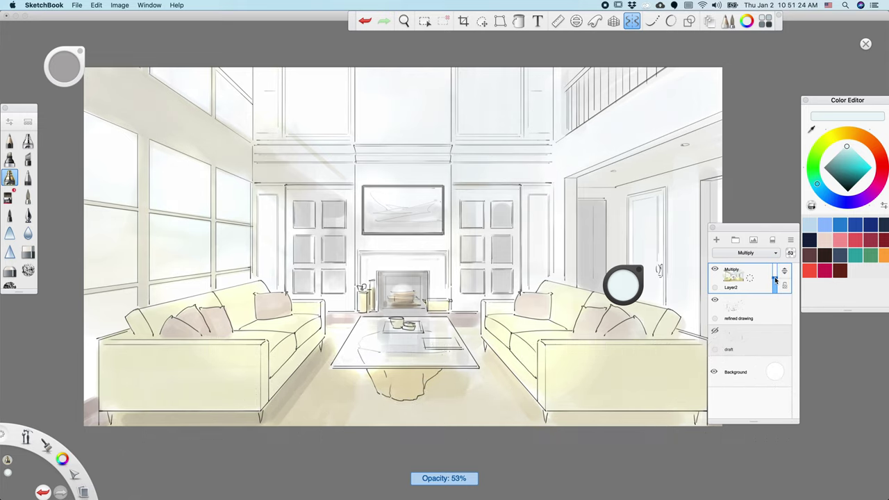
mouse_move(775, 280)
mouse_down()
mouse_move(777, 264)
mouse_move(776, 278)
mouse_up()
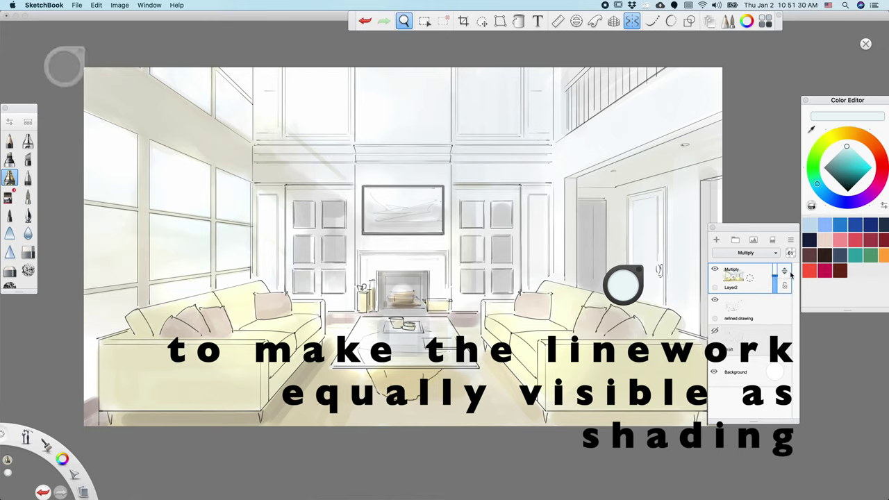